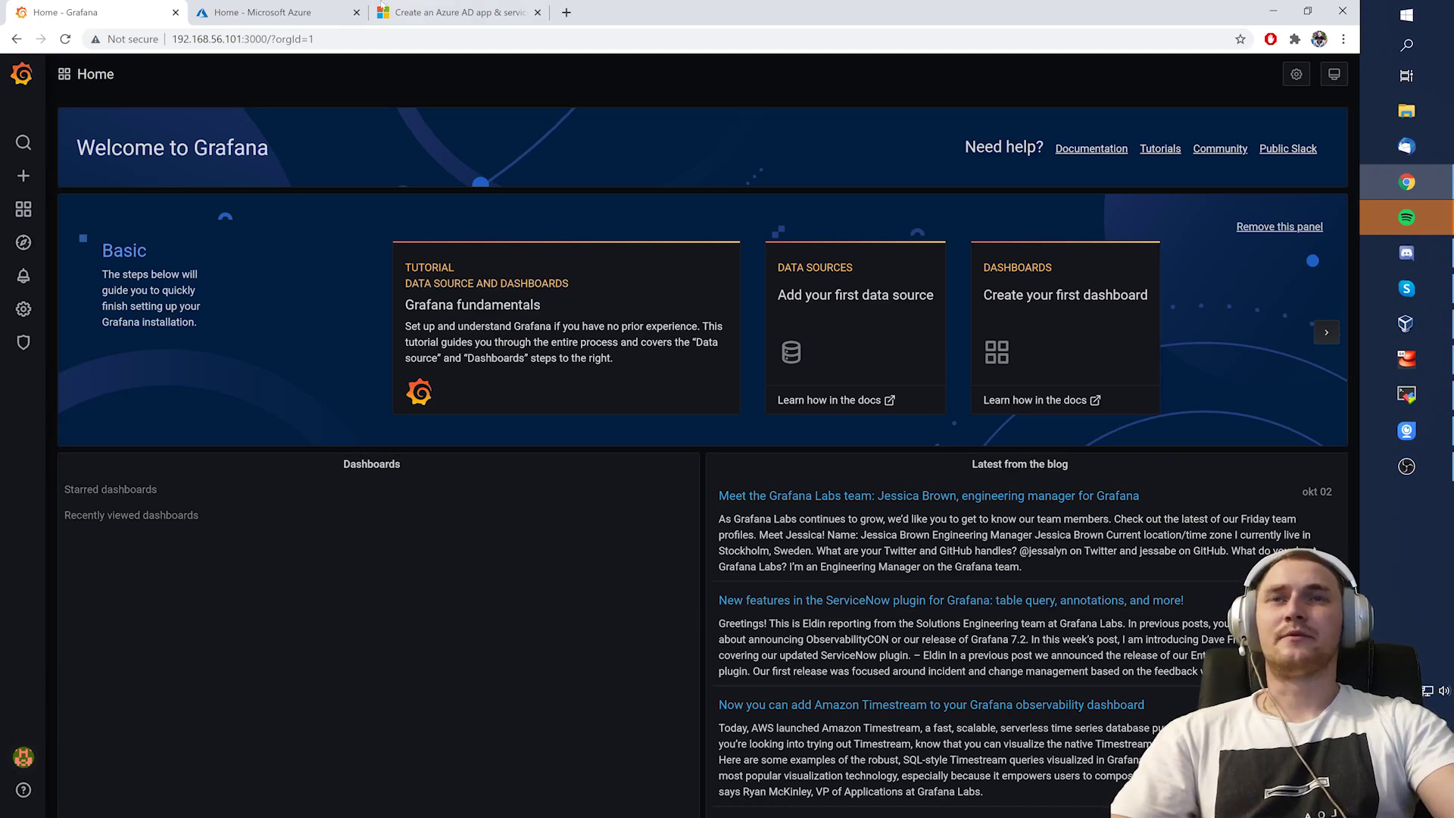
Leave the Azure portal for the Grafana home page and open Configuration > Data Sources
{"action": "left_click", "coordinate": [265, 12]}
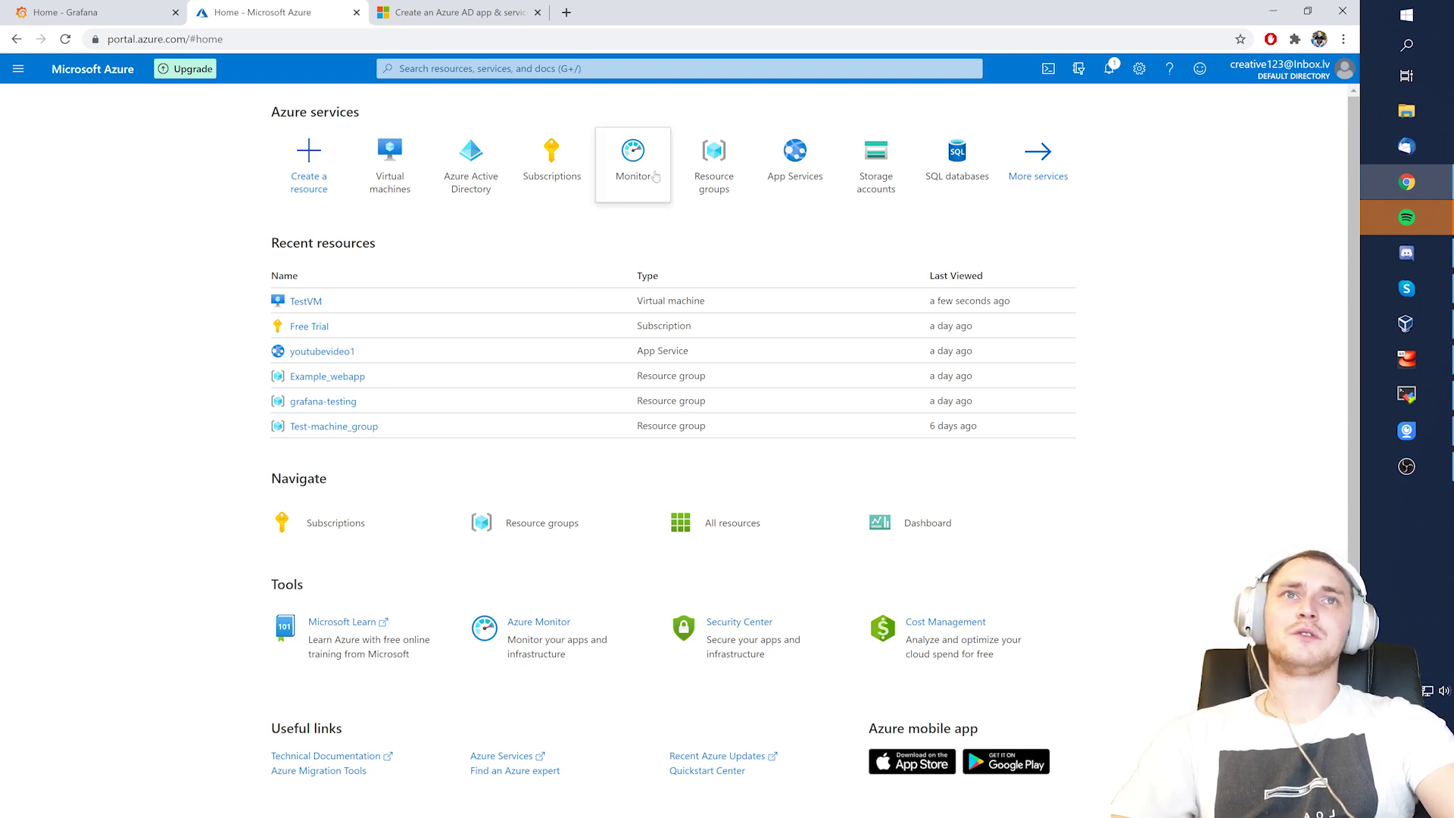
{"action": "mouse_move", "coordinate": [644, 174]}
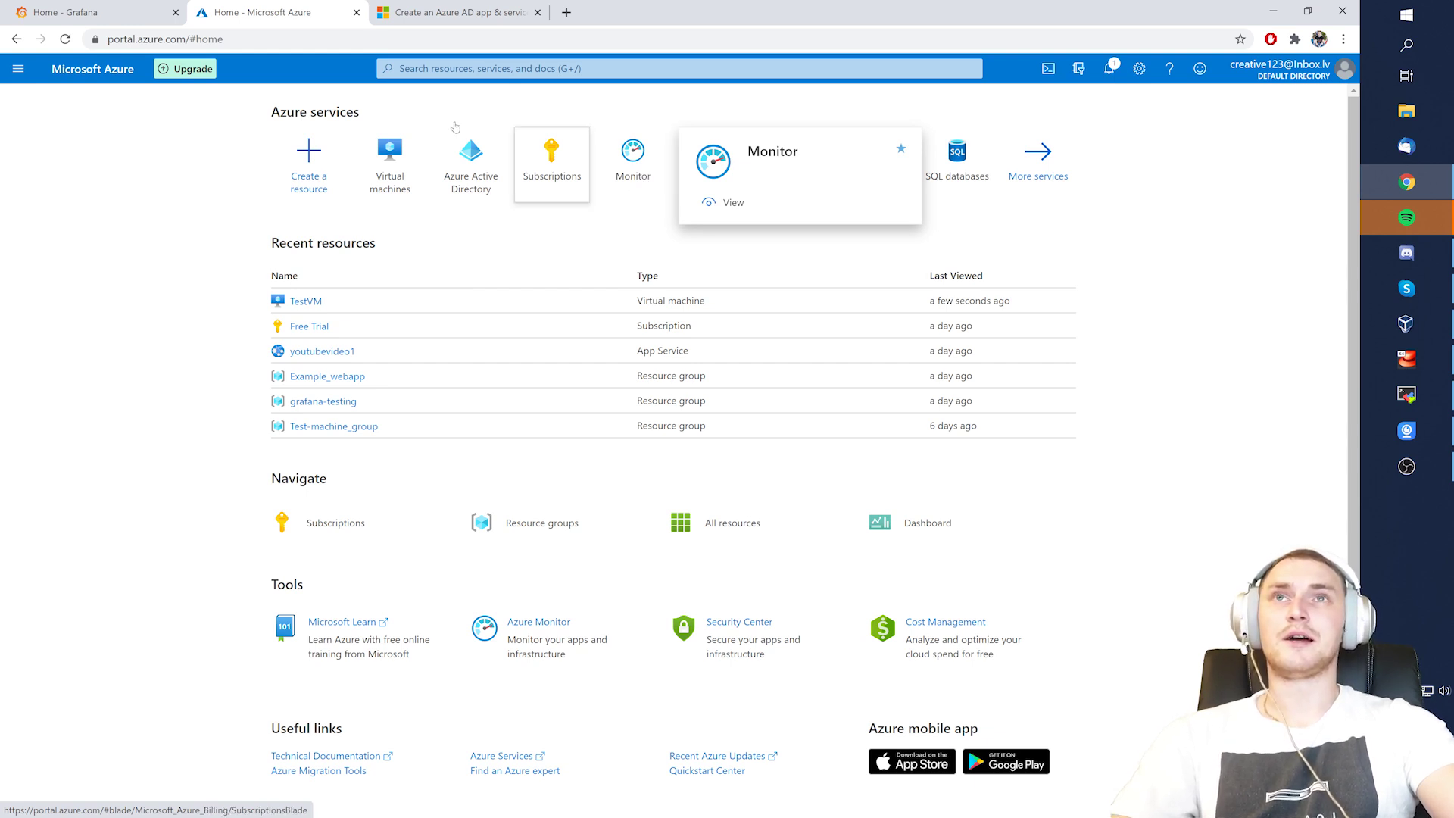
{"action": "key", "text": "ctrl+1"}
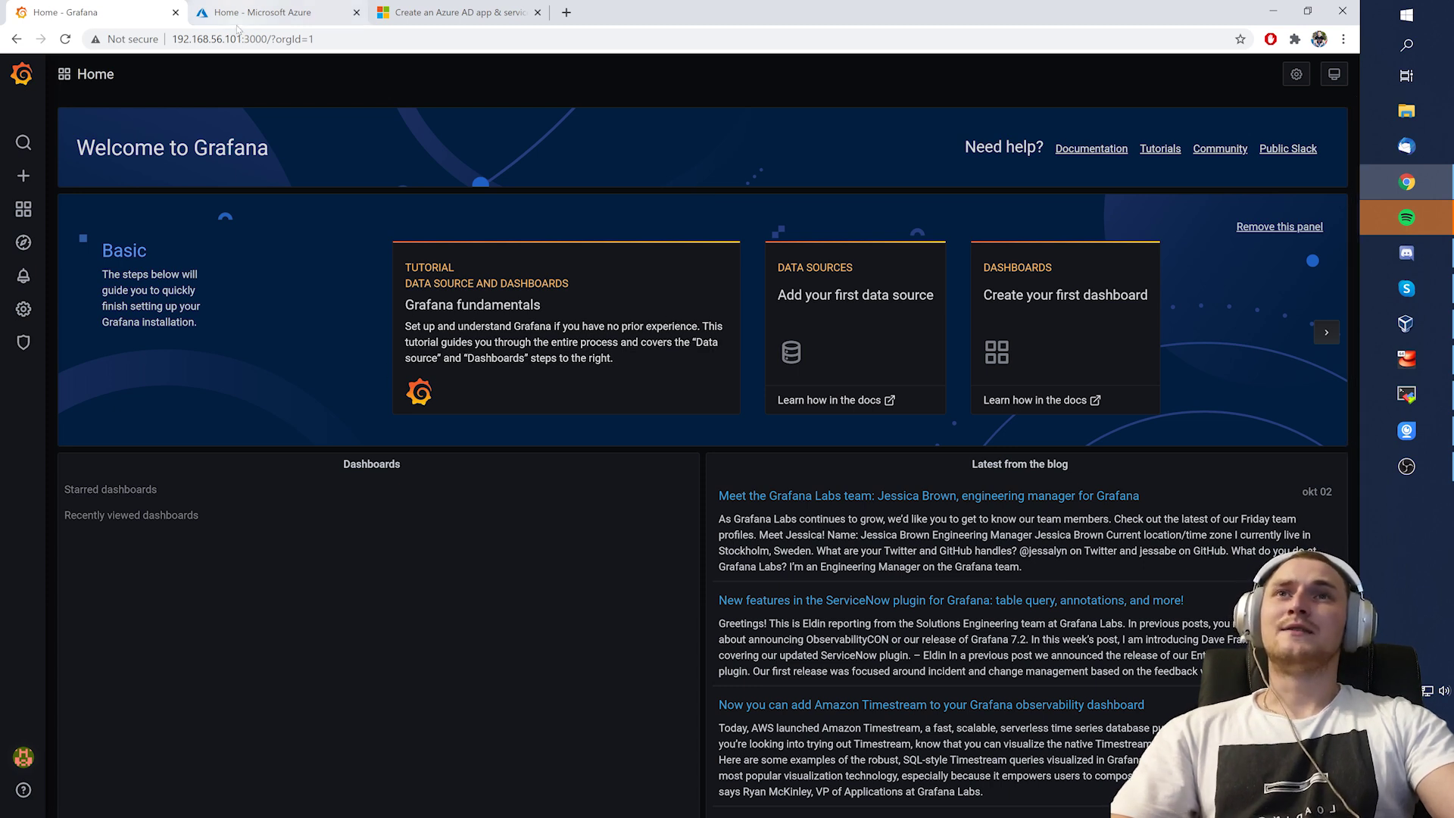
{"action": "left_click", "coordinate": [263, 13]}
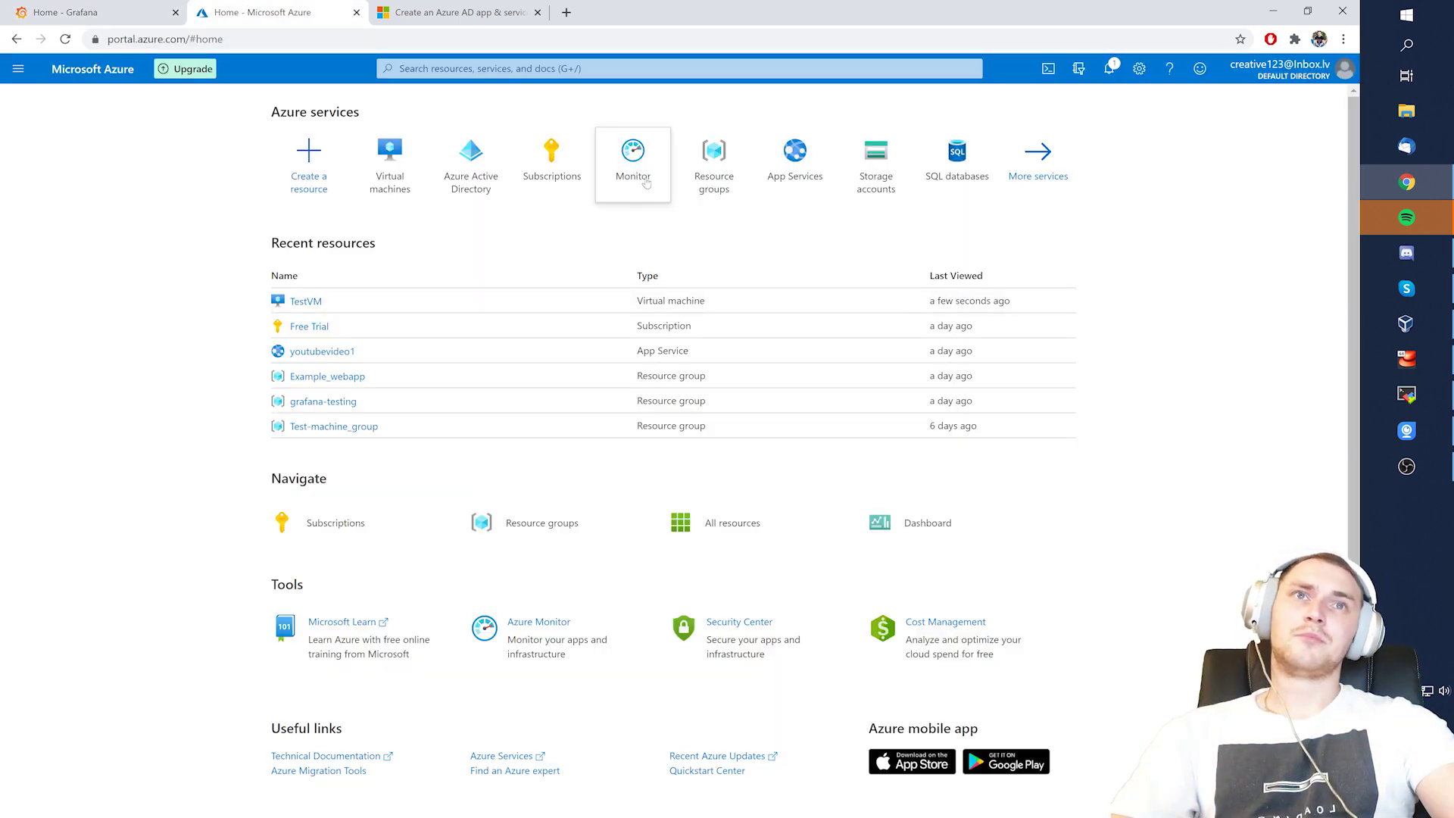
{"action": "left_click", "coordinate": [83, 12]}
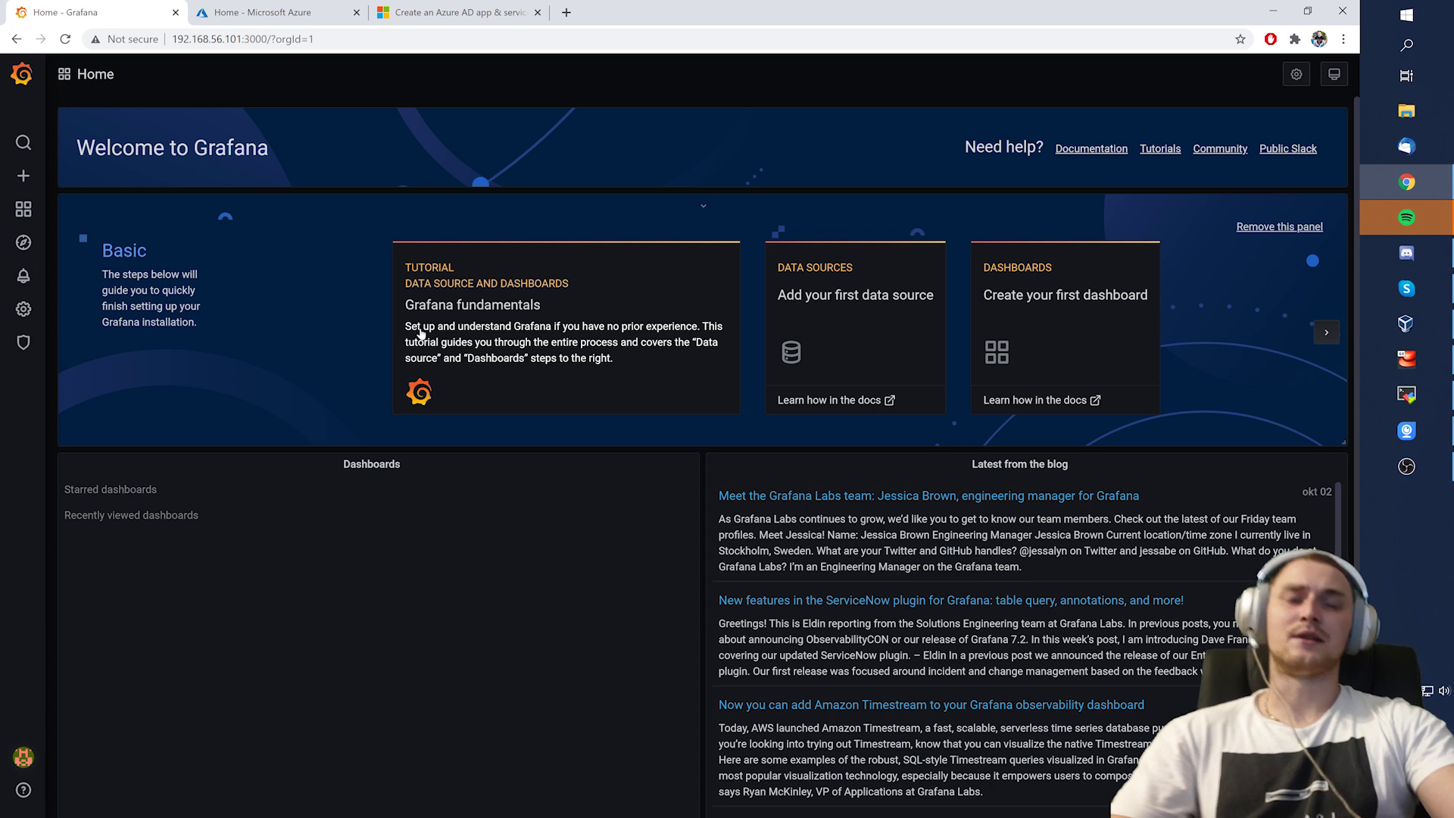
{"action": "mouse_move", "coordinate": [27, 313]}
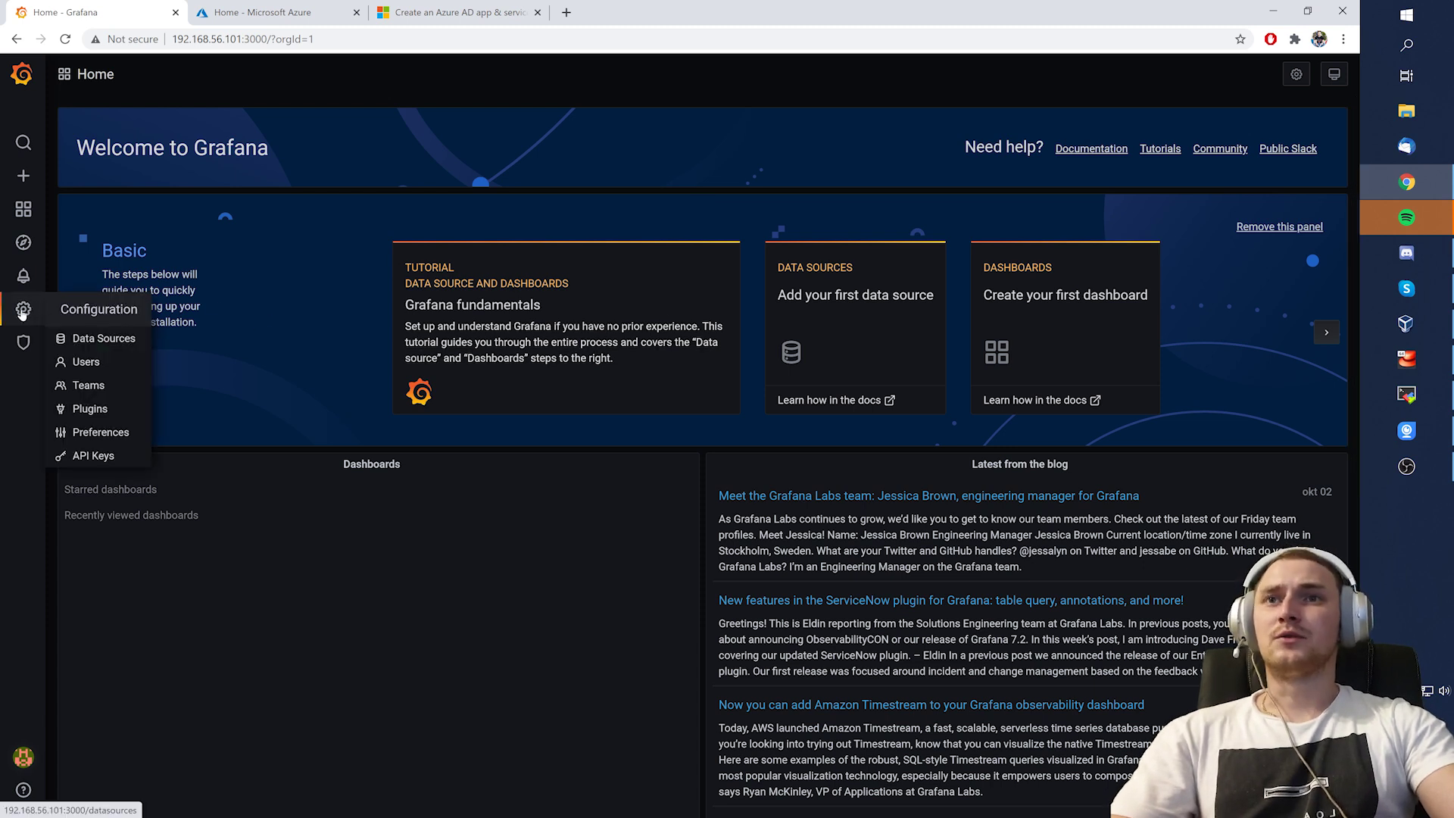
{"action": "left_click", "coordinate": [72, 309]}
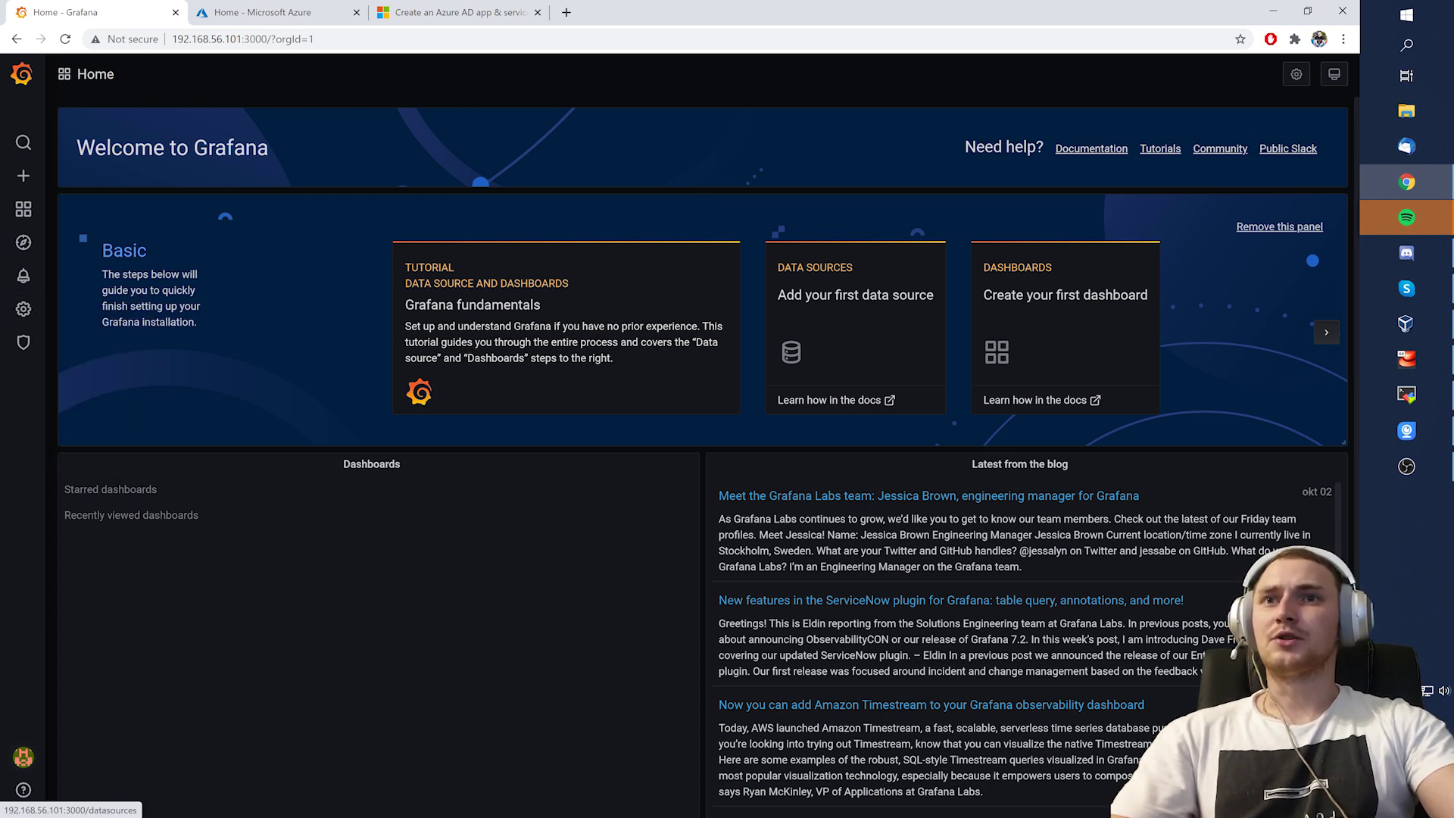
{"action": "mouse_move", "coordinate": [23, 309]}
{"action": "left_click", "coordinate": [126, 340]}
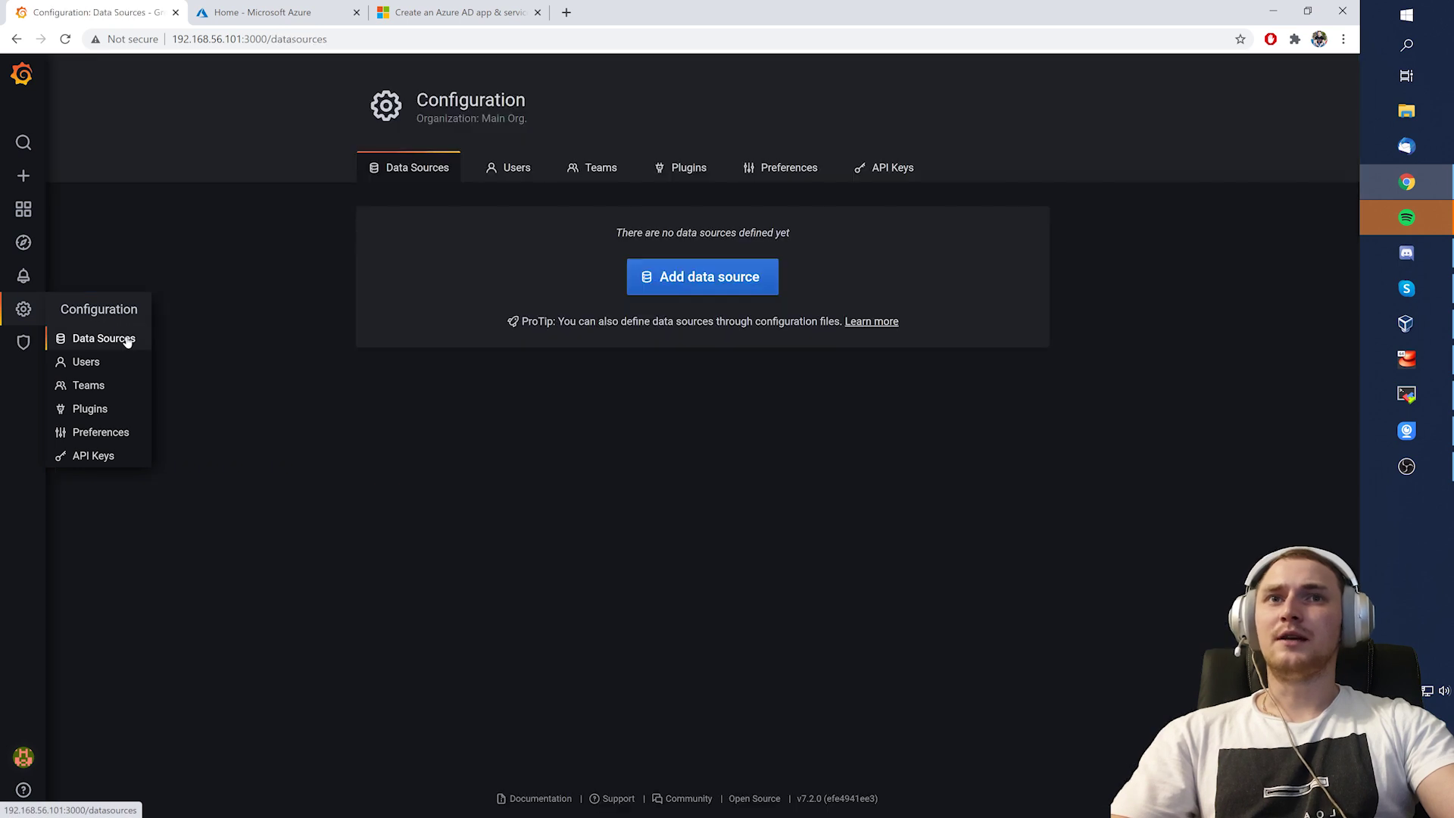
Add a new data source by filtering the list for 'azure' and choosing Azure Monitor
{"action": "left_click", "coordinate": [697, 293]}
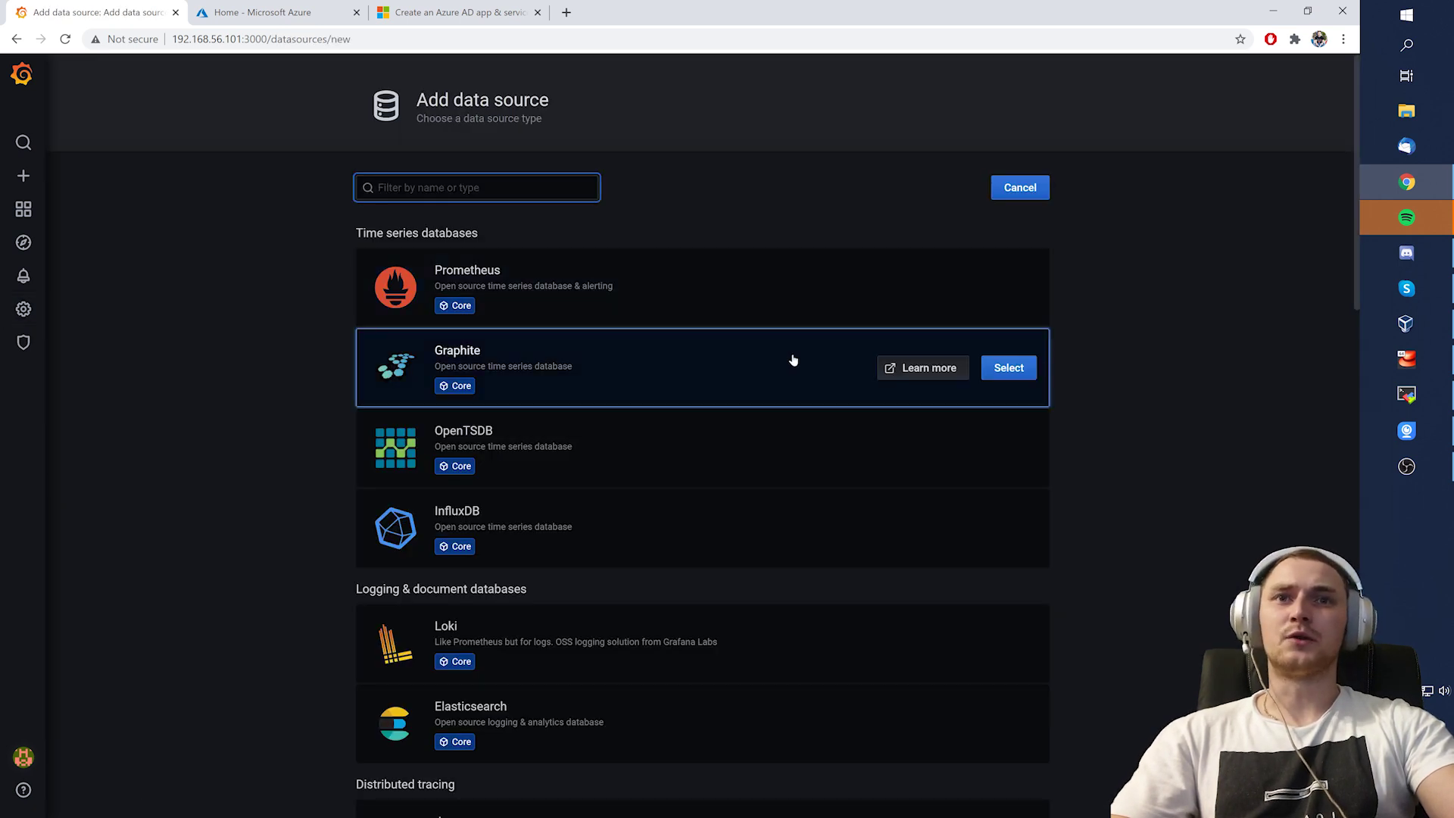
{"action": "scroll", "coordinate": [503, 350], "scroll_direction": "down", "scroll_amount": 3}
{"action": "scroll", "coordinate": [502, 350], "scroll_direction": "down", "scroll_amount": 11}
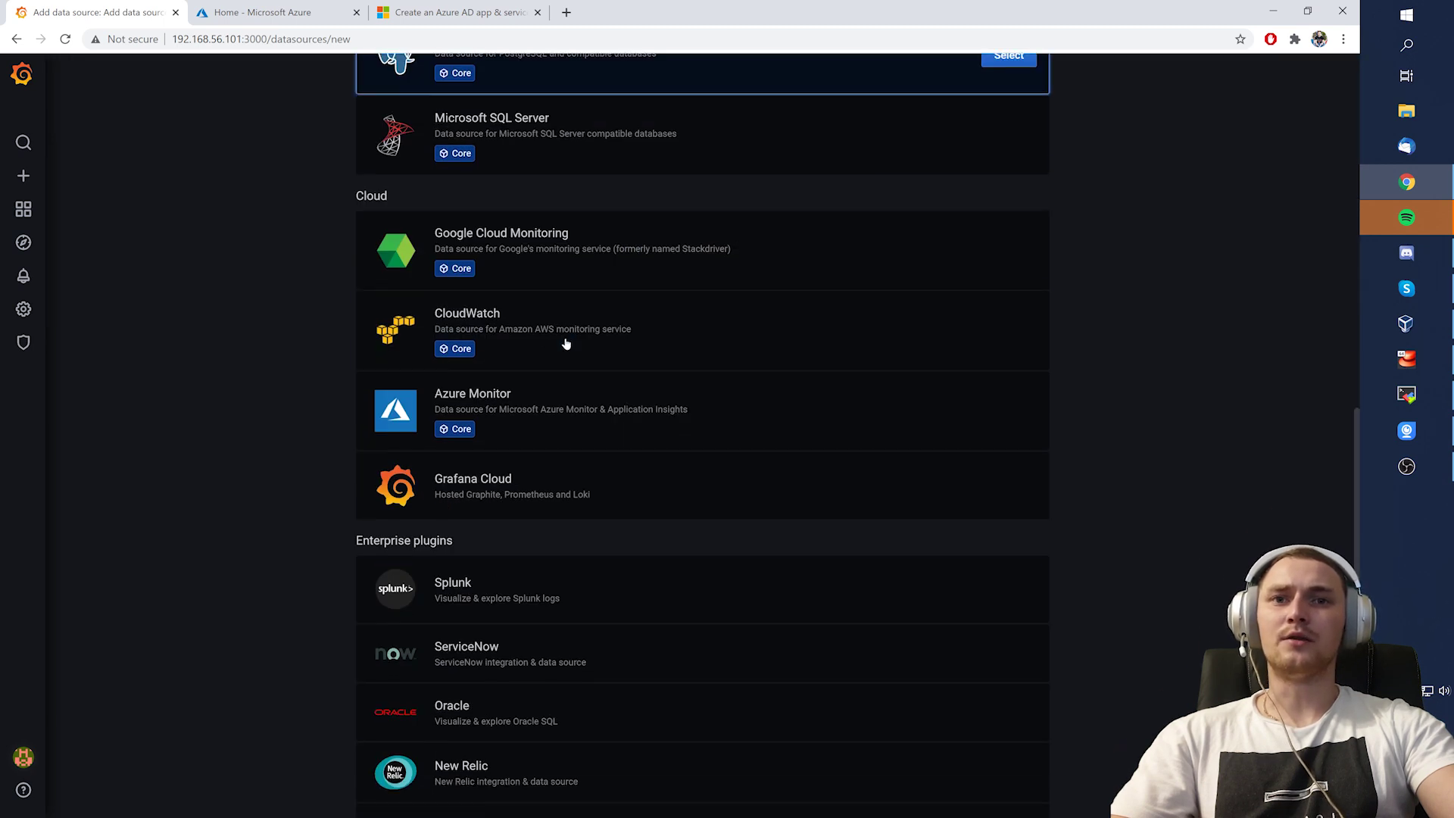
{"action": "scroll", "coordinate": [752, 350], "scroll_direction": "up", "scroll_amount": 7}
{"action": "scroll", "coordinate": [710, 451], "scroll_direction": "down", "scroll_amount": 6}
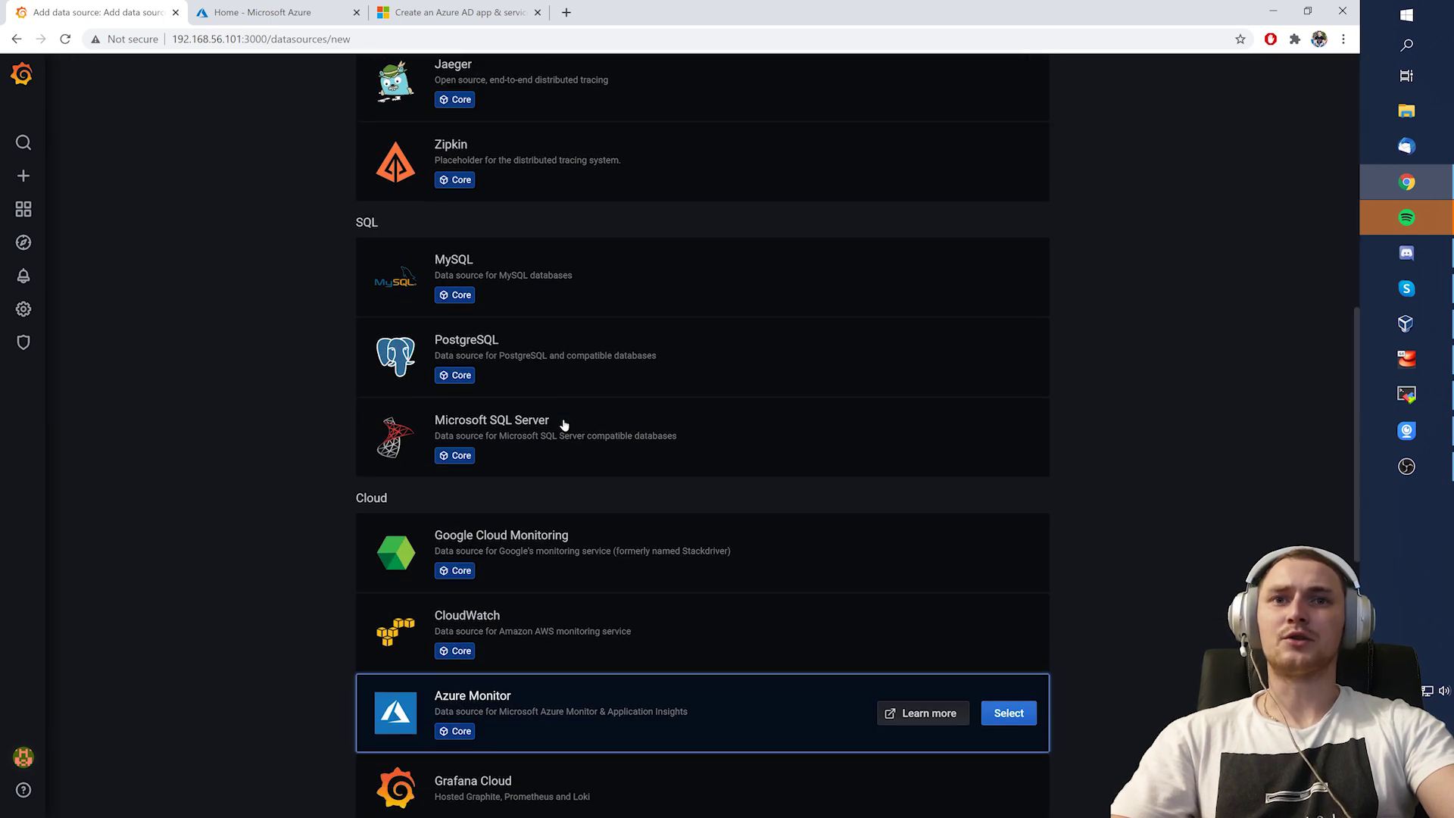
{"action": "scroll", "coordinate": [519, 477], "scroll_direction": "up", "scroll_amount": 13}
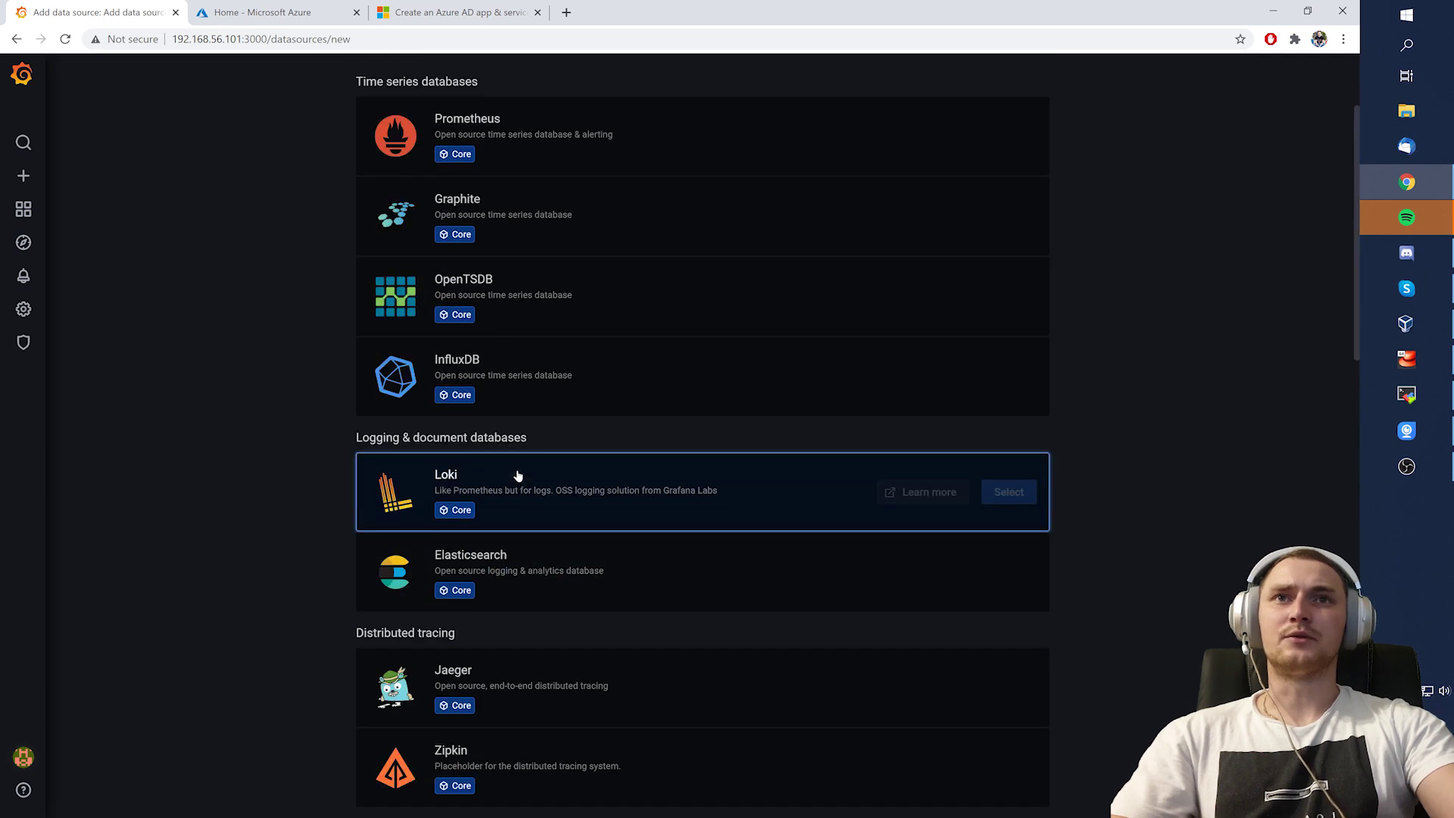
{"action": "type", "text": "azure"}
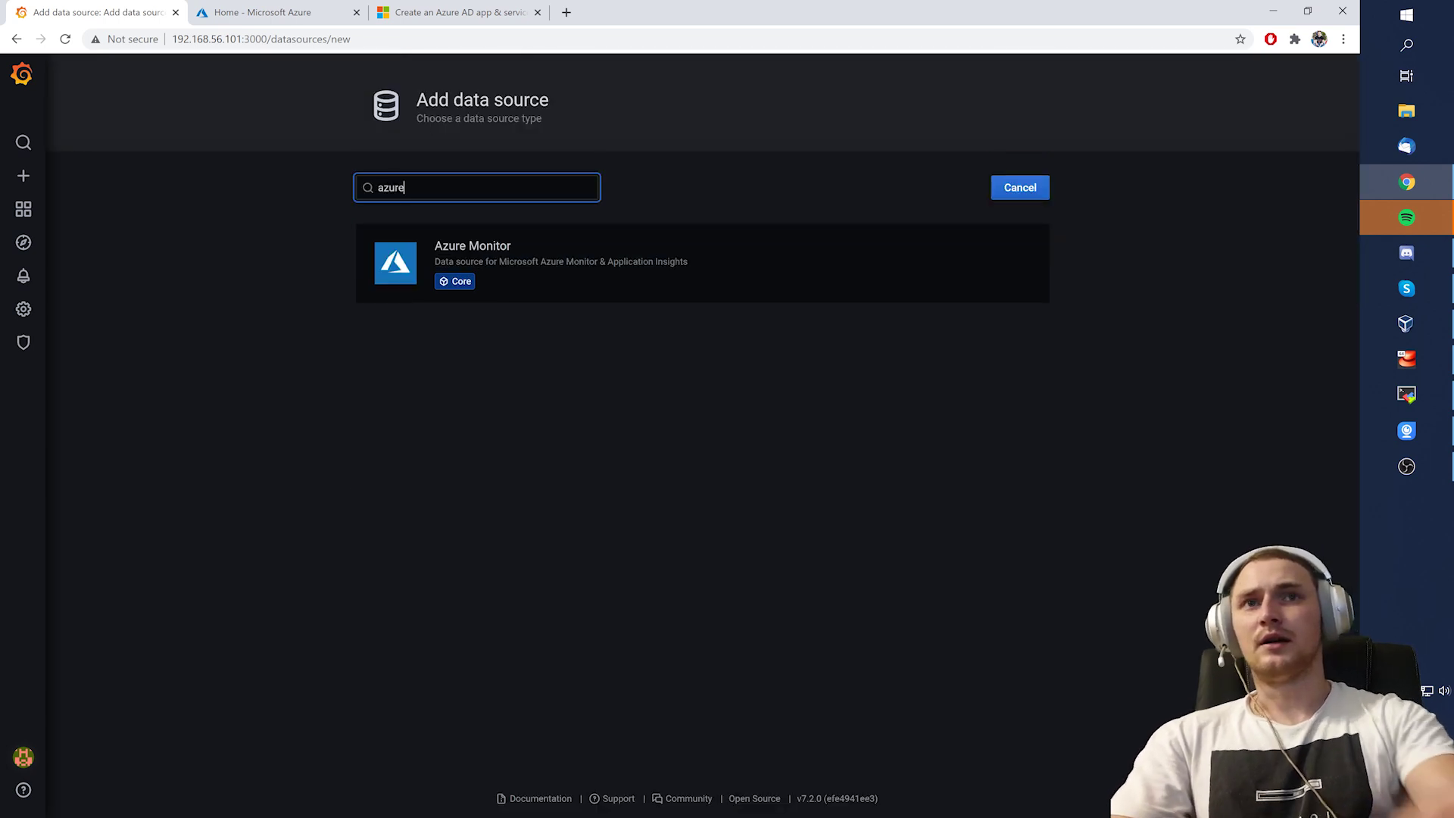
{"action": "left_click", "coordinate": [588, 277]}
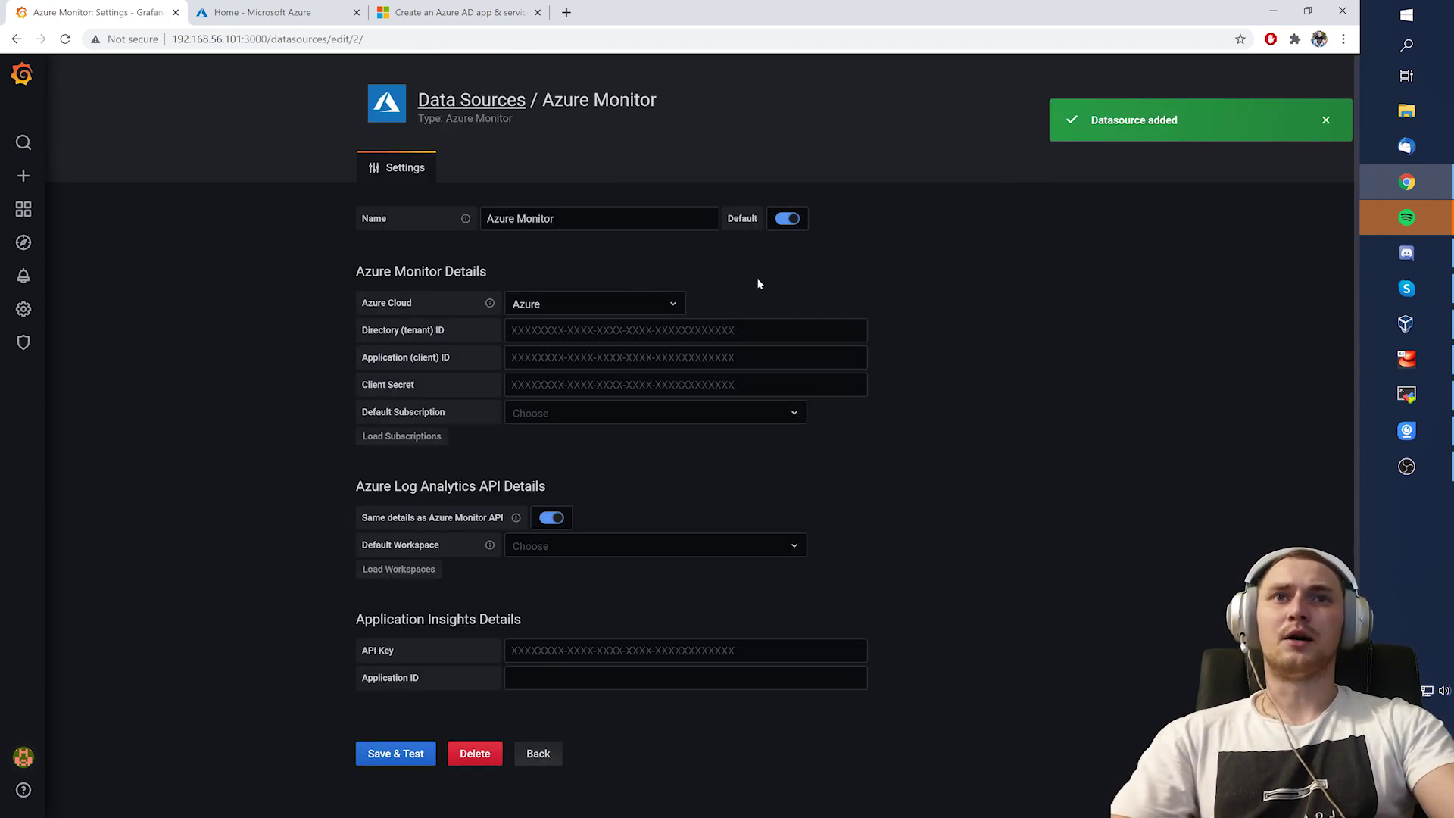
Review the Azure Monitor, Log Analytics API and Application Insights Details sections, leaving the name unchanged
{"action": "double_click", "coordinate": [537, 218]}
{"action": "left_click", "coordinate": [545, 218]}
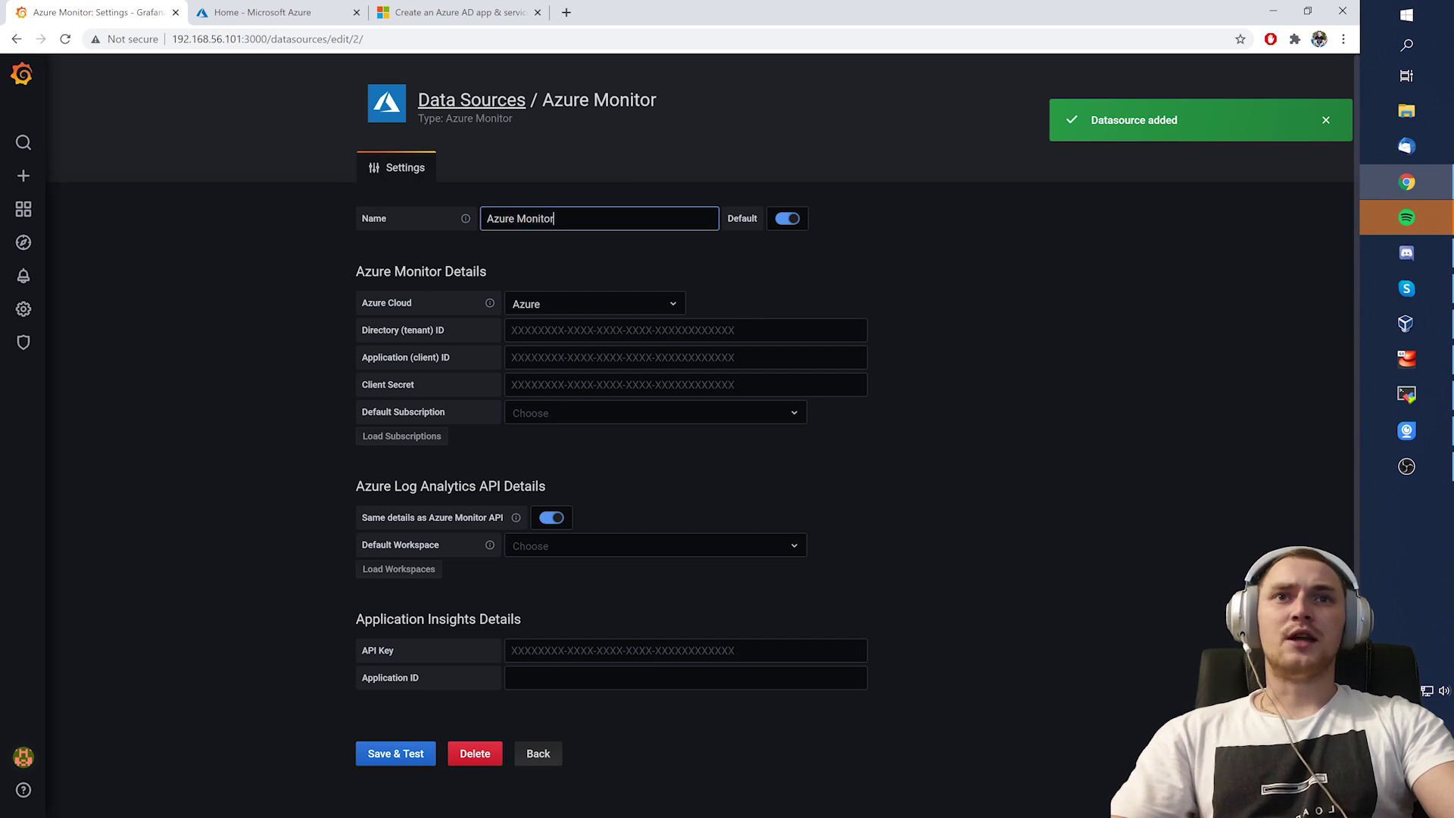
{"action": "scroll", "coordinate": [530, 303], "scroll_direction": "down", "scroll_amount": 1}
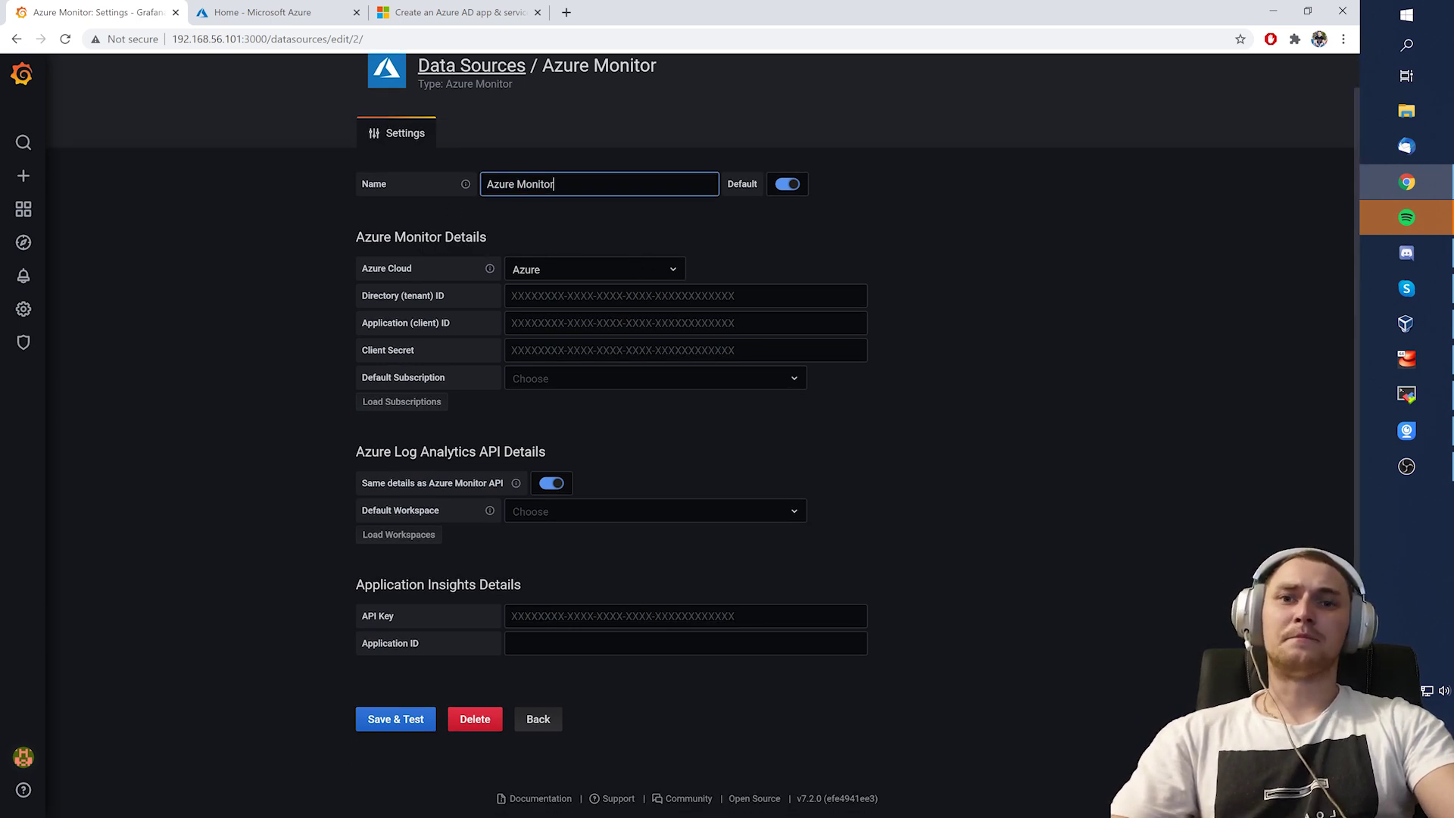
{"action": "left_click_drag", "start_coordinate": [324, 231], "coordinate": [560, 254]}
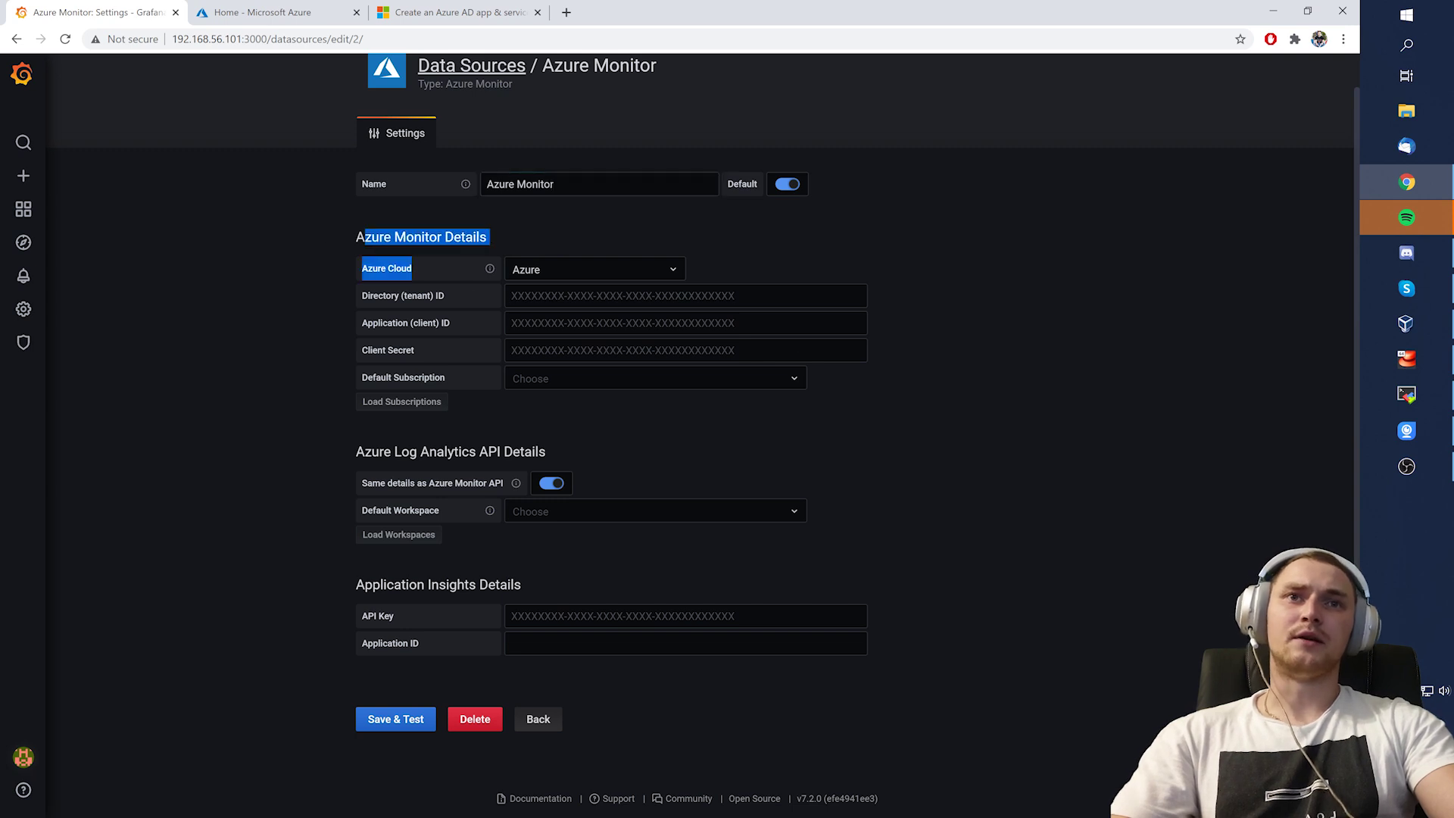
{"action": "left_click", "coordinate": [936, 378]}
{"action": "left_click_drag", "start_coordinate": [354, 242], "coordinate": [581, 239]}
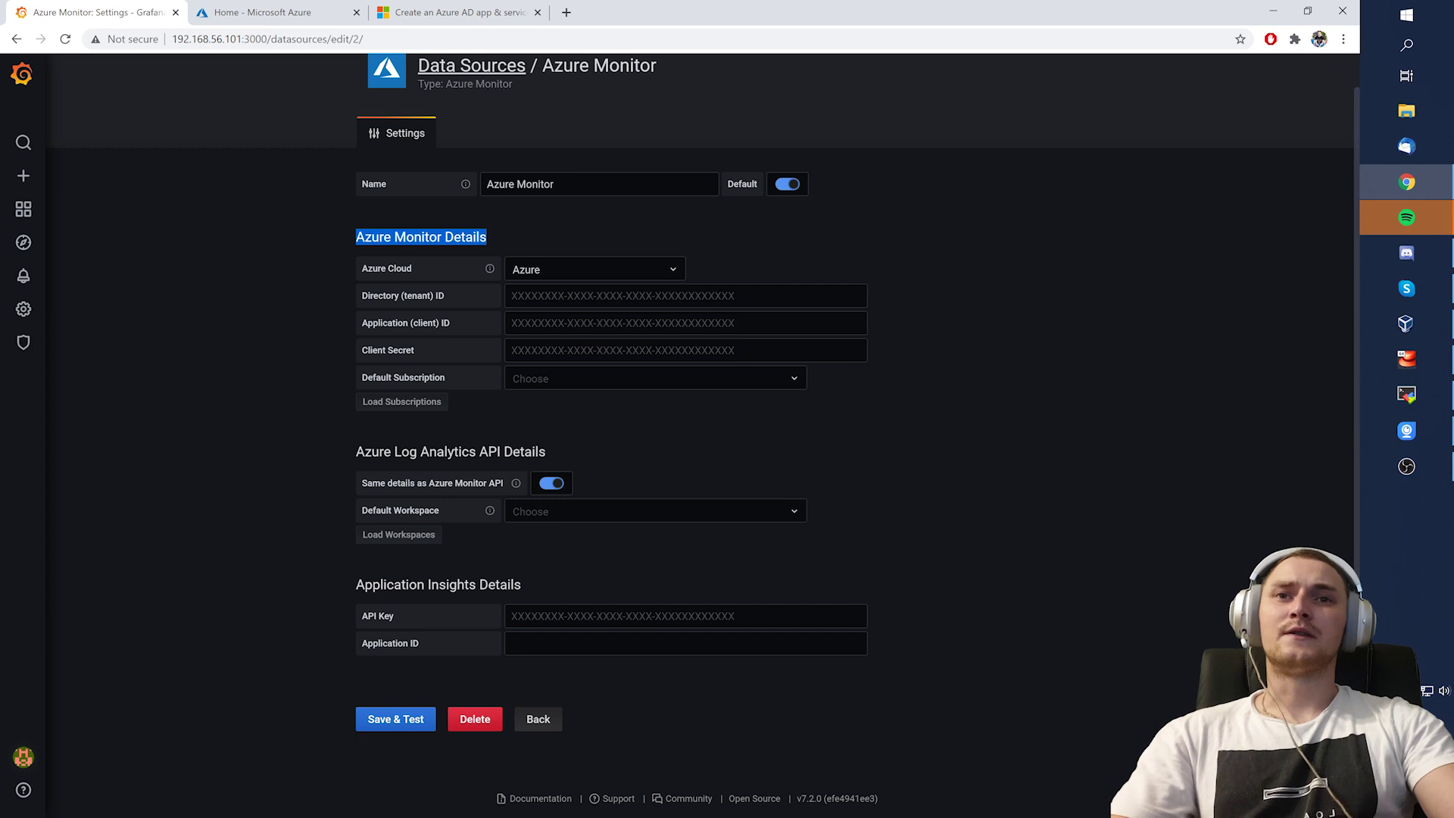
{"action": "left_click_drag", "start_coordinate": [364, 452], "coordinate": [562, 444]}
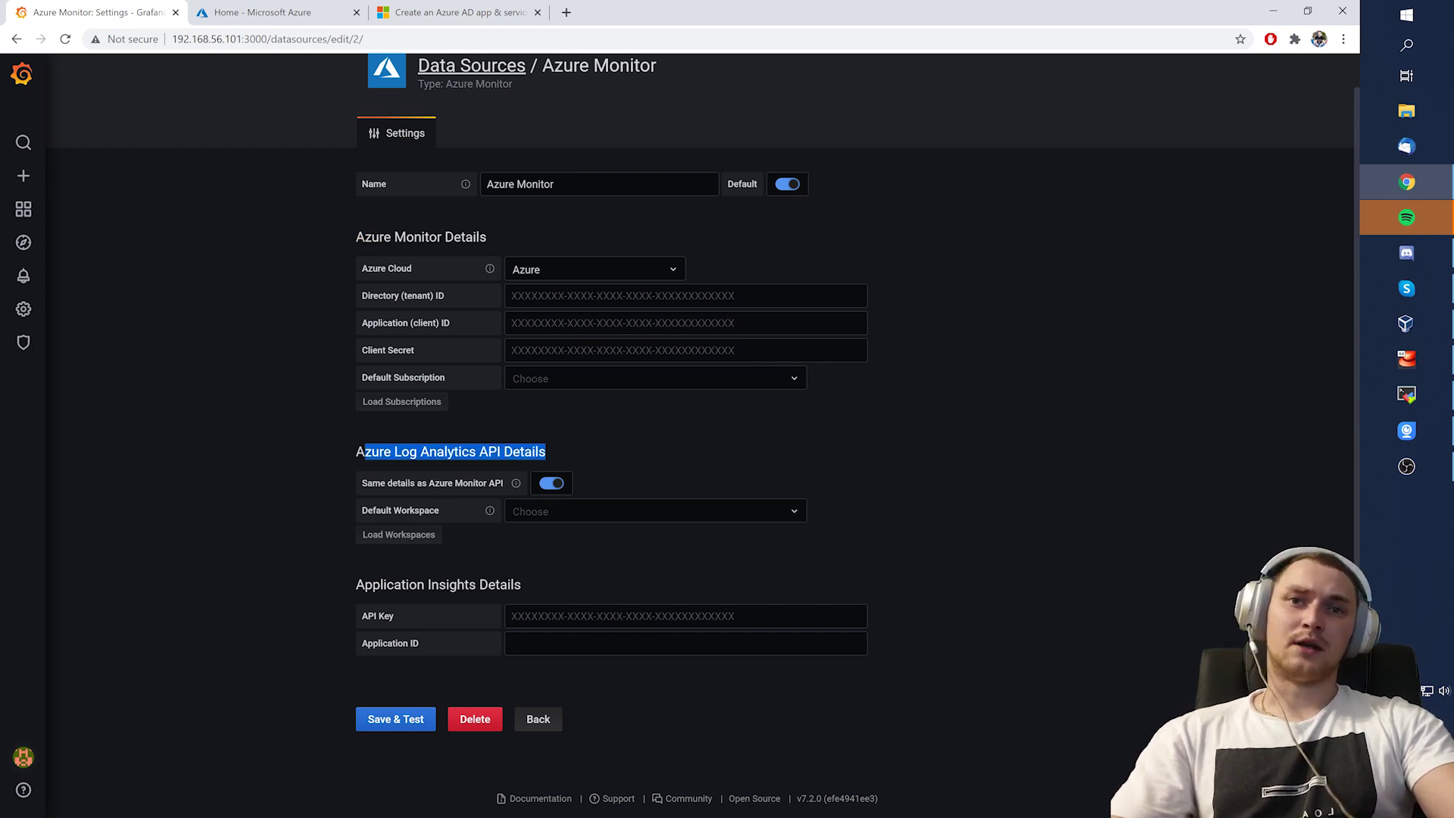
{"action": "left_click_drag", "start_coordinate": [386, 585], "coordinate": [499, 584]}
{"action": "left_click", "coordinate": [377, 474]}
{"action": "left_click_drag", "start_coordinate": [338, 457], "coordinate": [525, 453]}
{"action": "left_click_drag", "start_coordinate": [358, 585], "coordinate": [529, 589]}
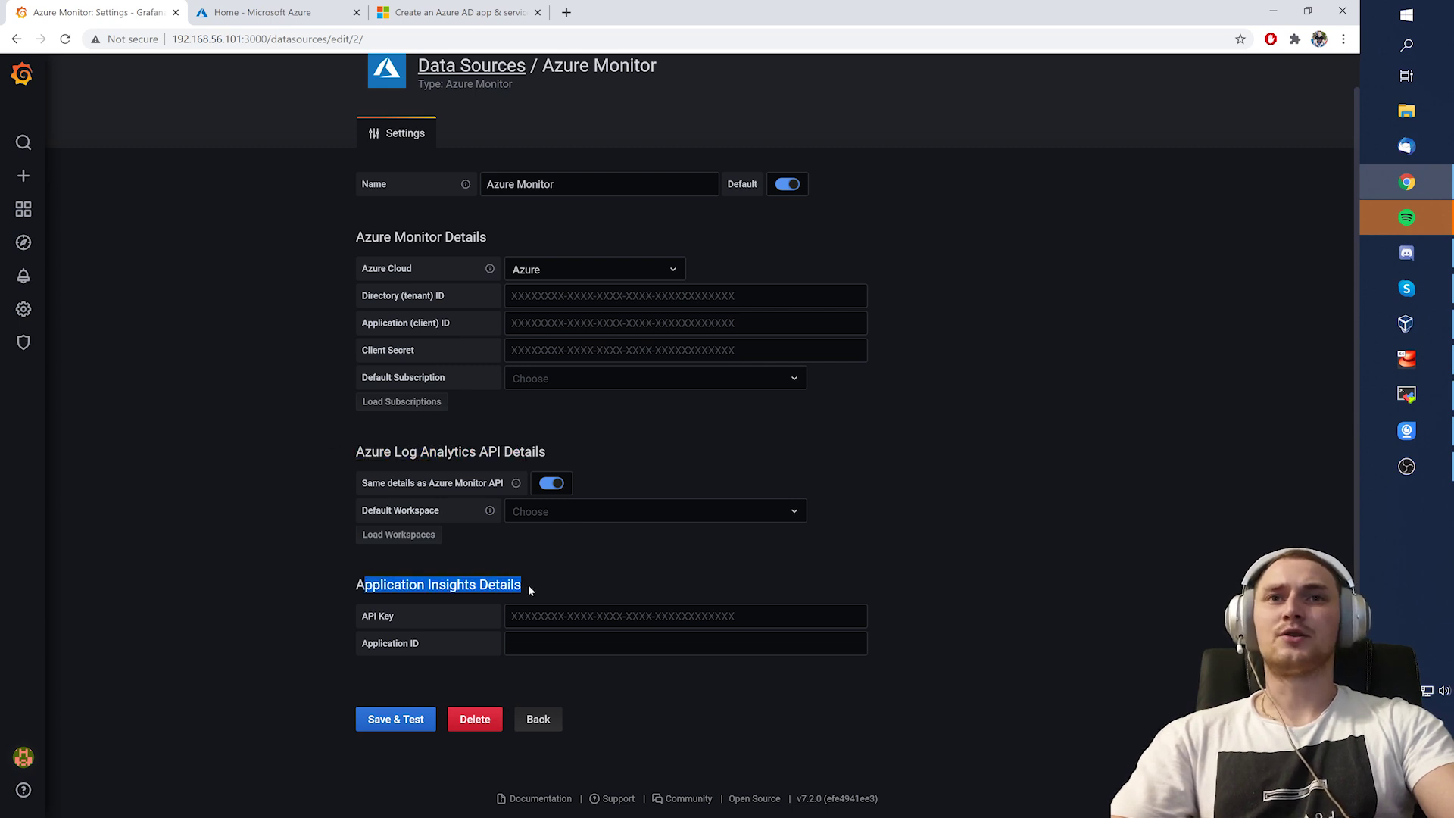
{"action": "left_click_drag", "start_coordinate": [379, 237], "coordinate": [524, 234]}
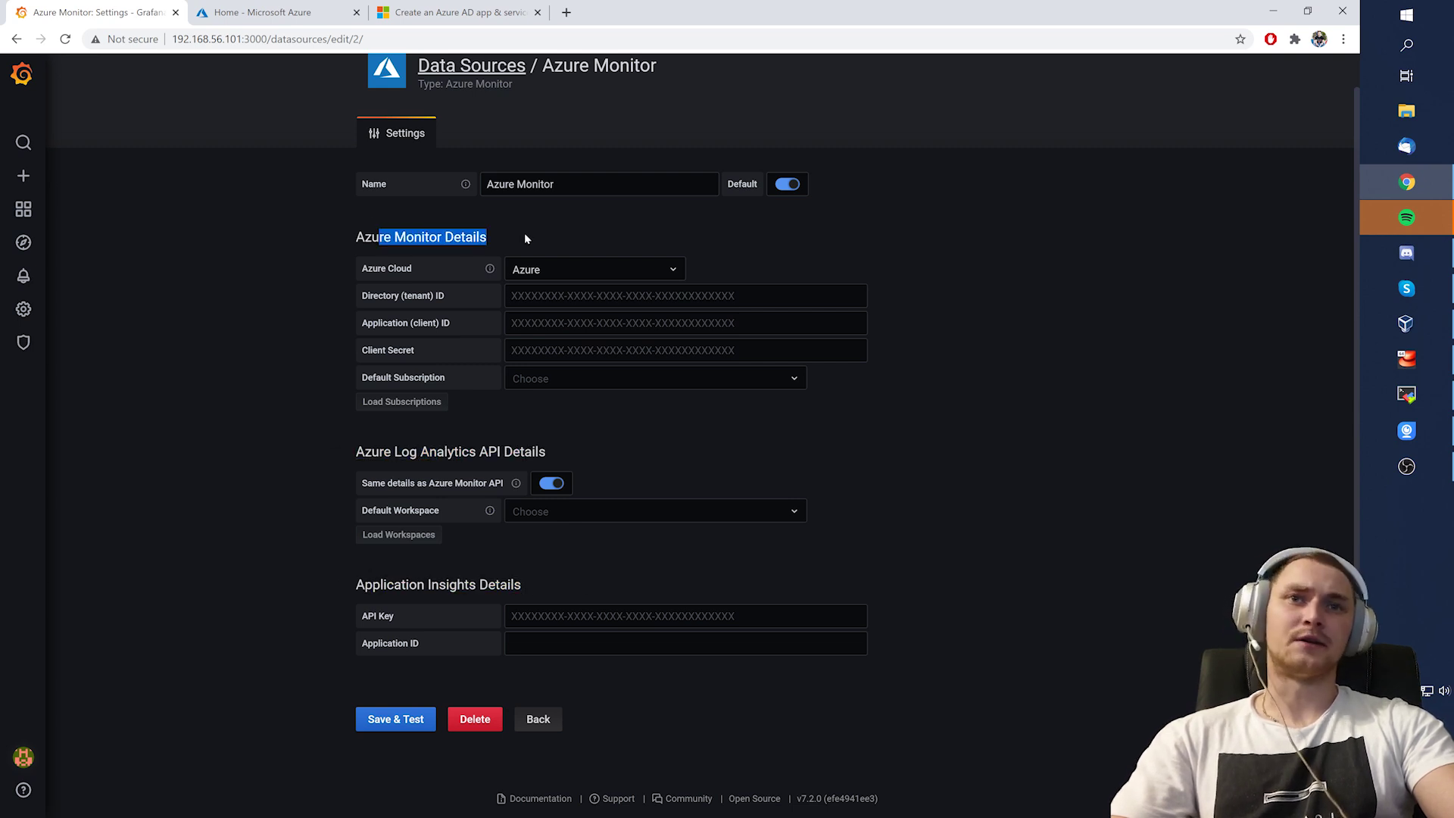
Look over the directory, Application (client) ID and Default Subscription fields, then open the Azure AD app article
{"action": "left_click_drag", "start_coordinate": [394, 297], "coordinate": [429, 309]}
{"action": "left_click", "coordinate": [350, 301]}
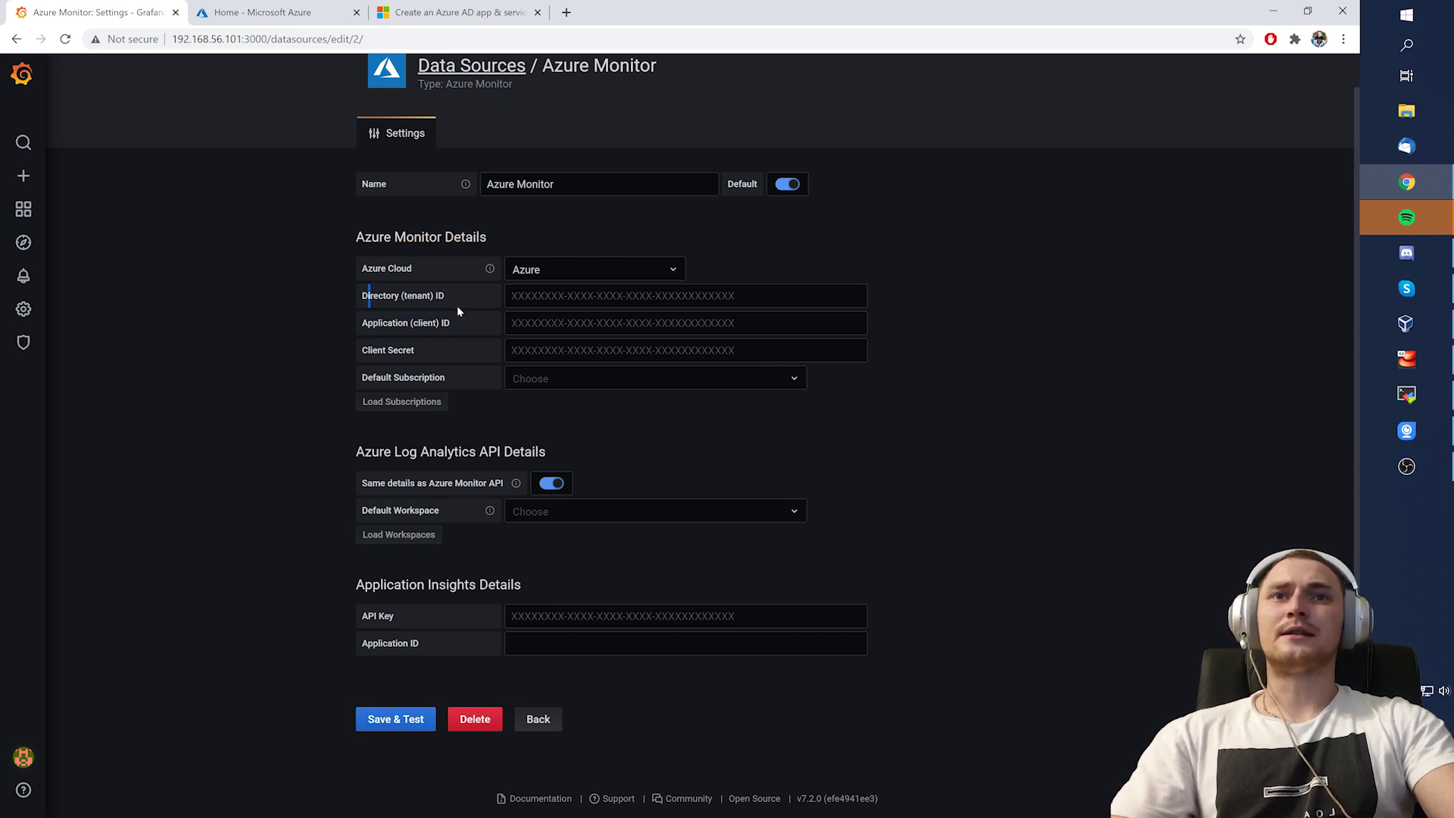
{"action": "left_click_drag", "start_coordinate": [373, 322], "coordinate": [422, 354]}
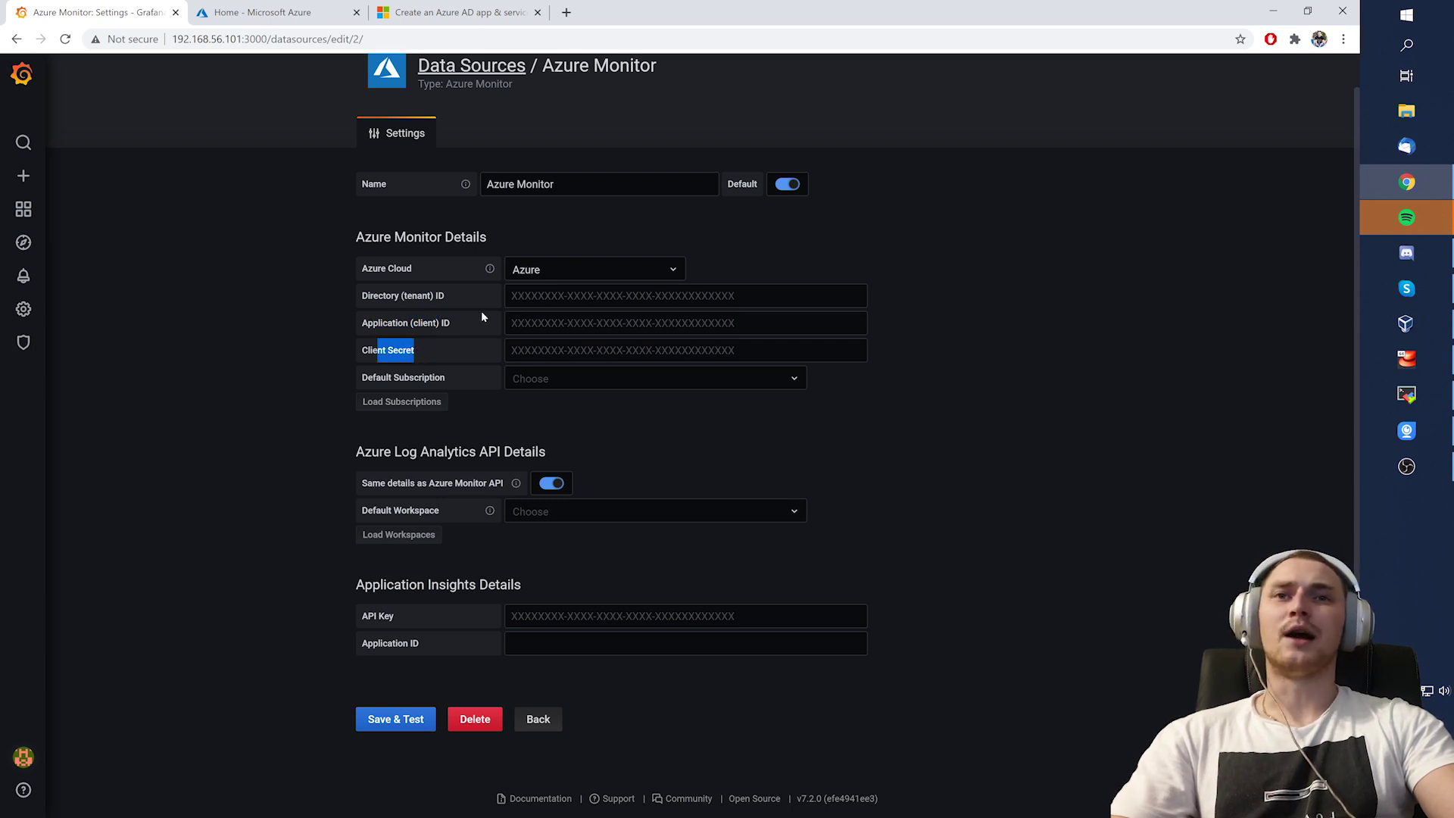
{"action": "left_click_drag", "start_coordinate": [388, 378], "coordinate": [457, 377]}
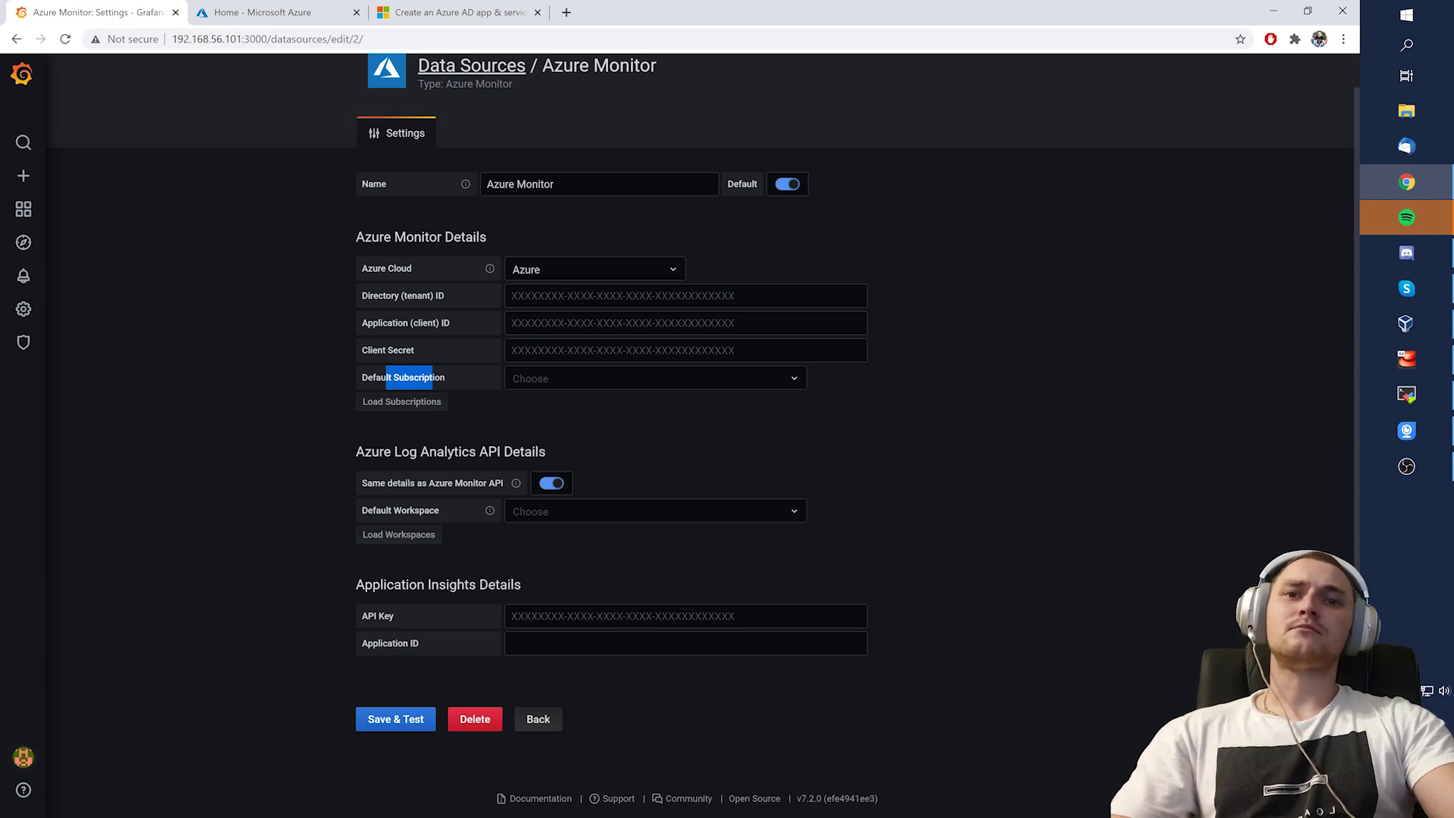
{"action": "left_click", "coordinate": [455, 12]}
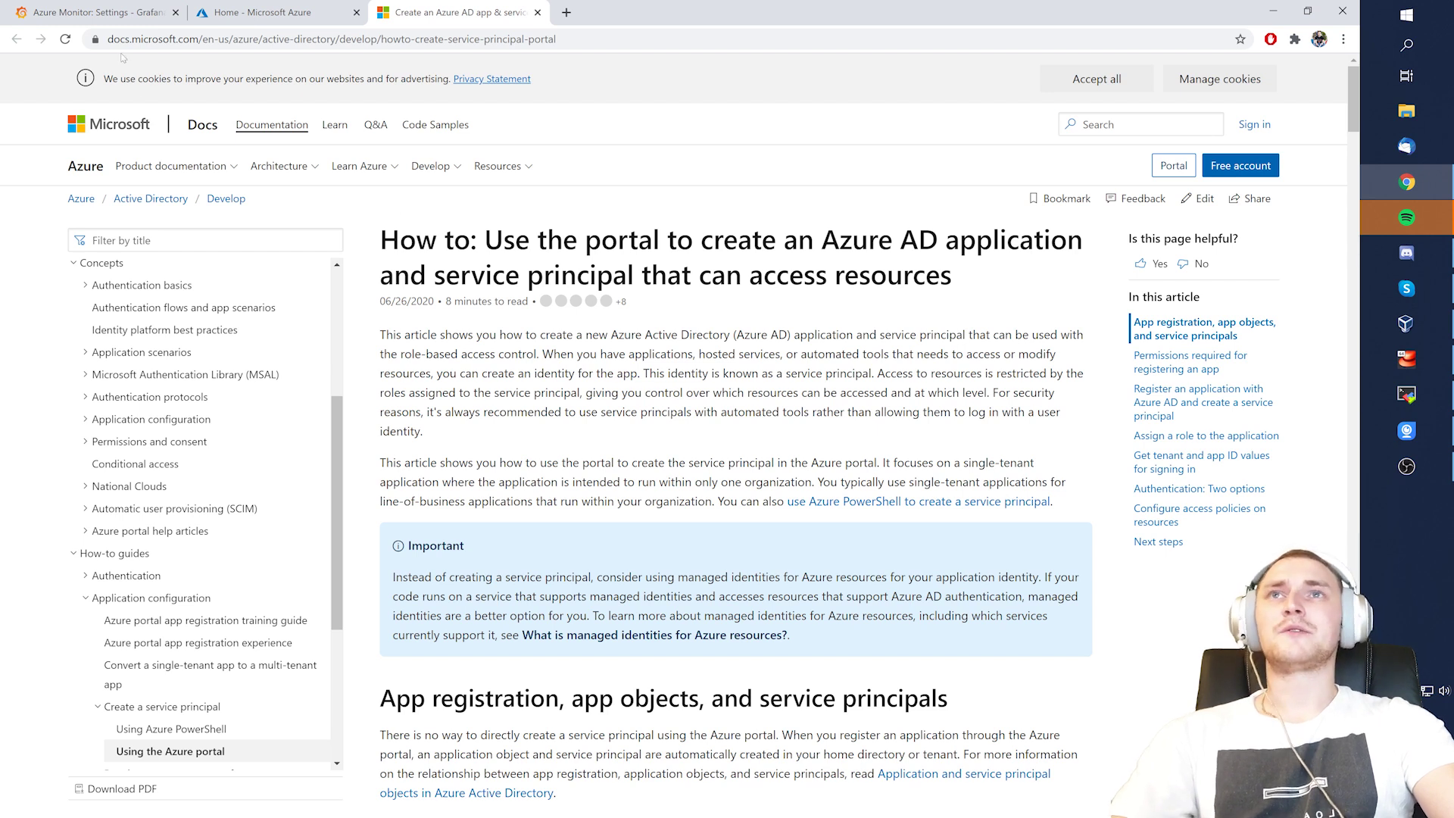
Check the other tabs, then read the Docs article's App registration section
{"action": "left_click", "coordinate": [100, 9]}
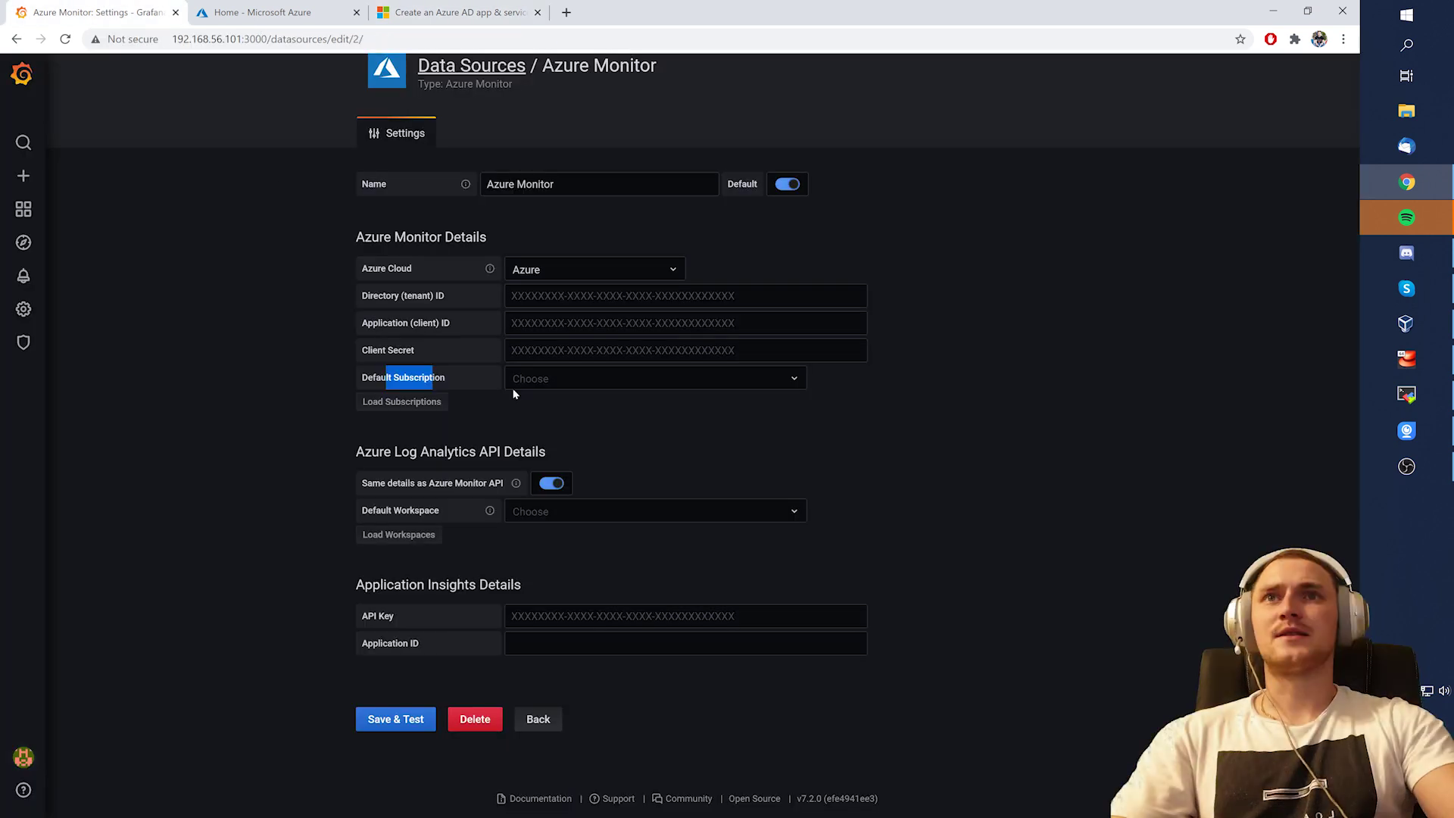
{"action": "left_click", "coordinate": [275, 10]}
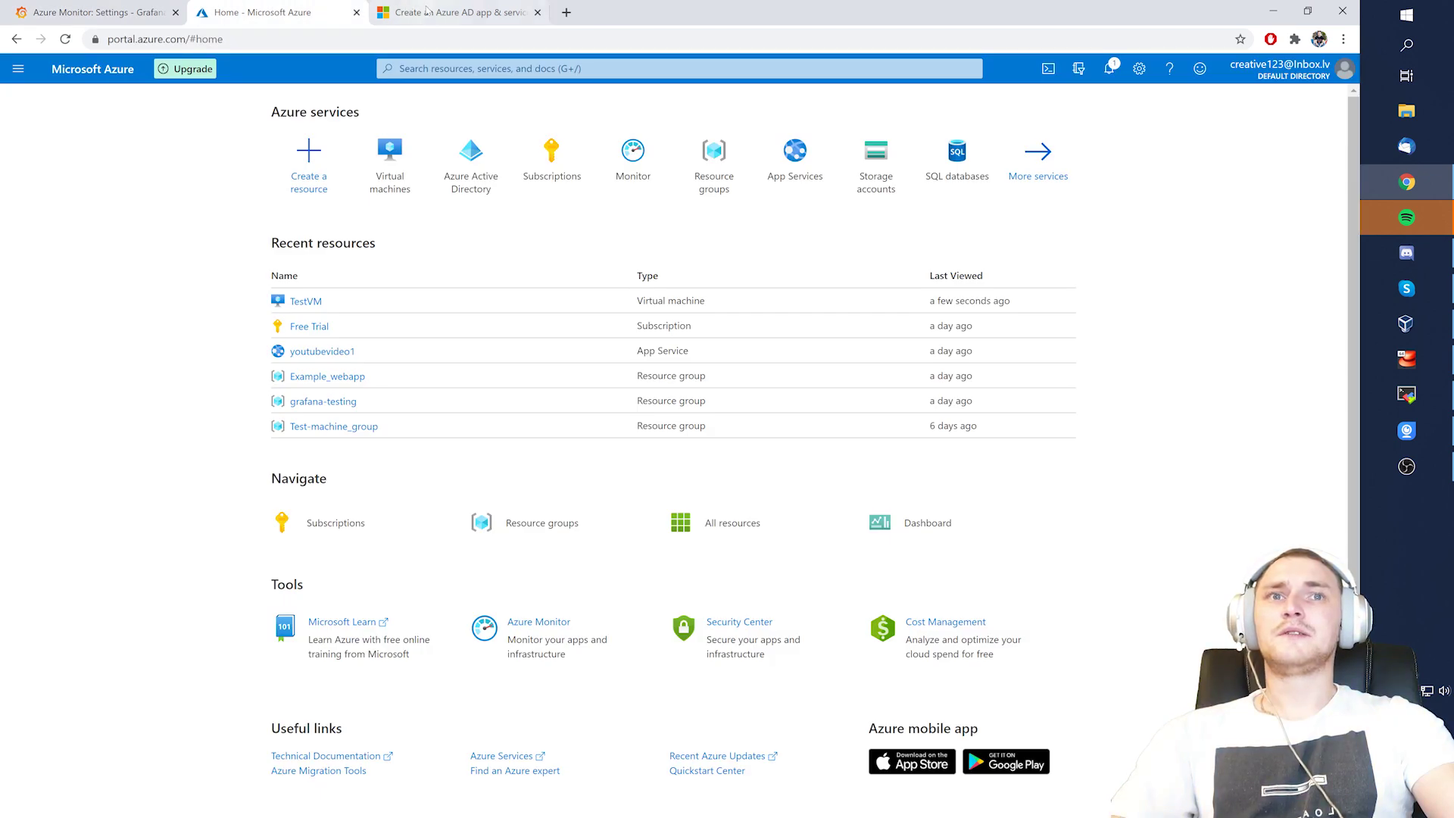
{"action": "left_click", "coordinate": [426, 9]}
{"action": "scroll", "coordinate": [525, 417], "scroll_direction": "down", "scroll_amount": 6}
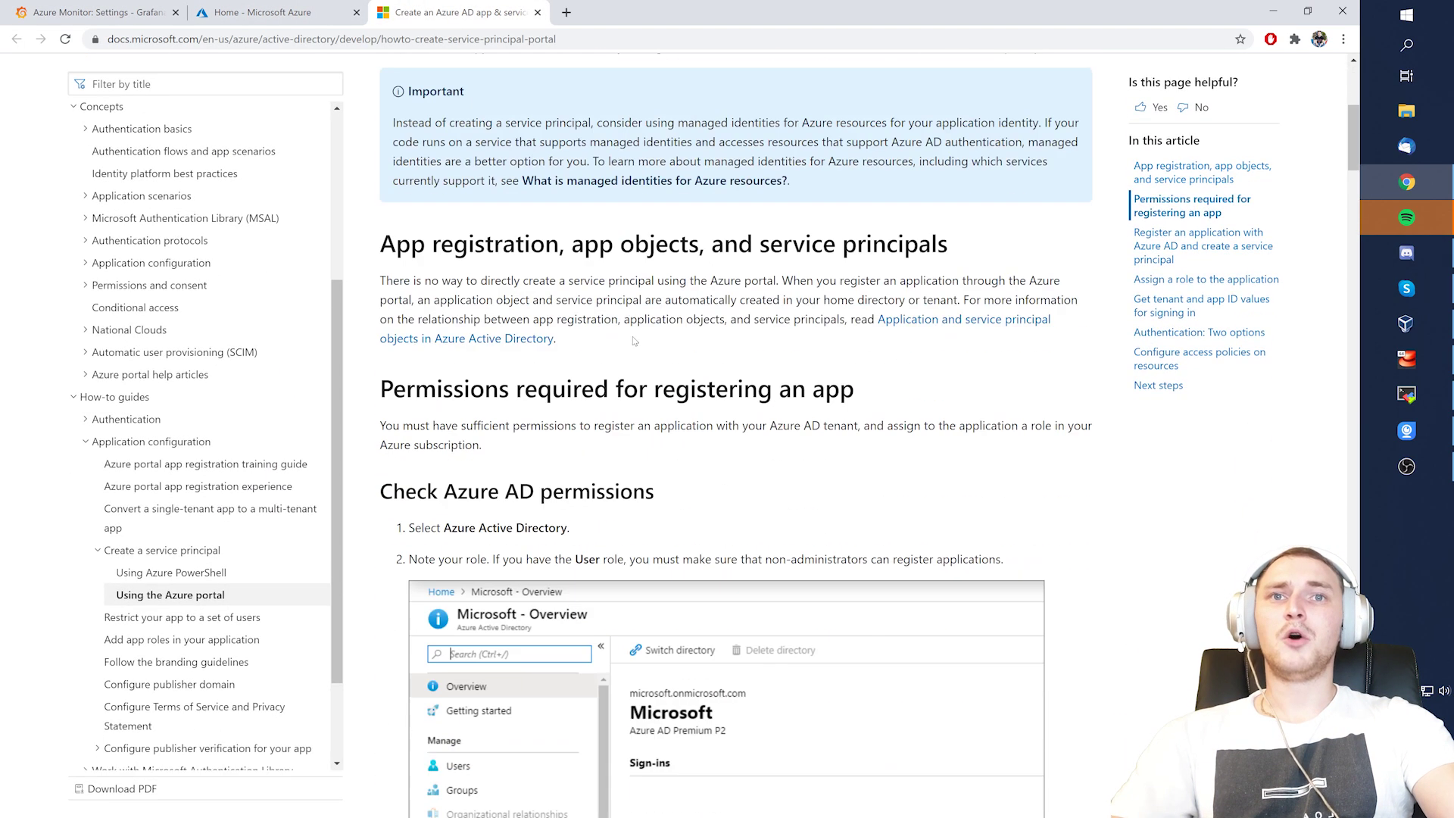
{"action": "left_click_drag", "start_coordinate": [380, 243], "coordinate": [584, 244]}
{"action": "scroll", "coordinate": [623, 261], "scroll_direction": "down", "scroll_amount": 2}
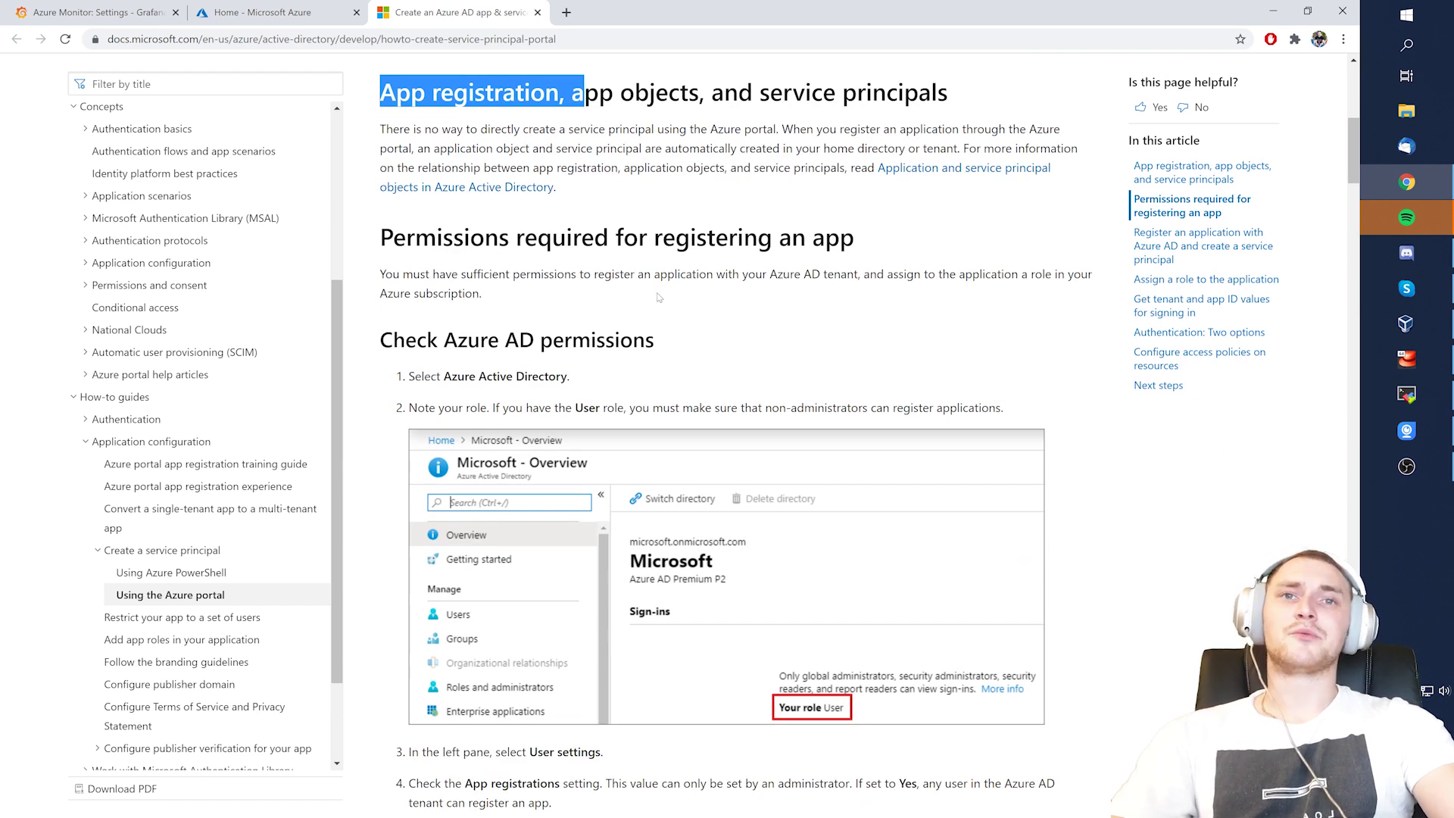
{"action": "scroll", "coordinate": [655, 298], "scroll_direction": "down", "scroll_amount": 1}
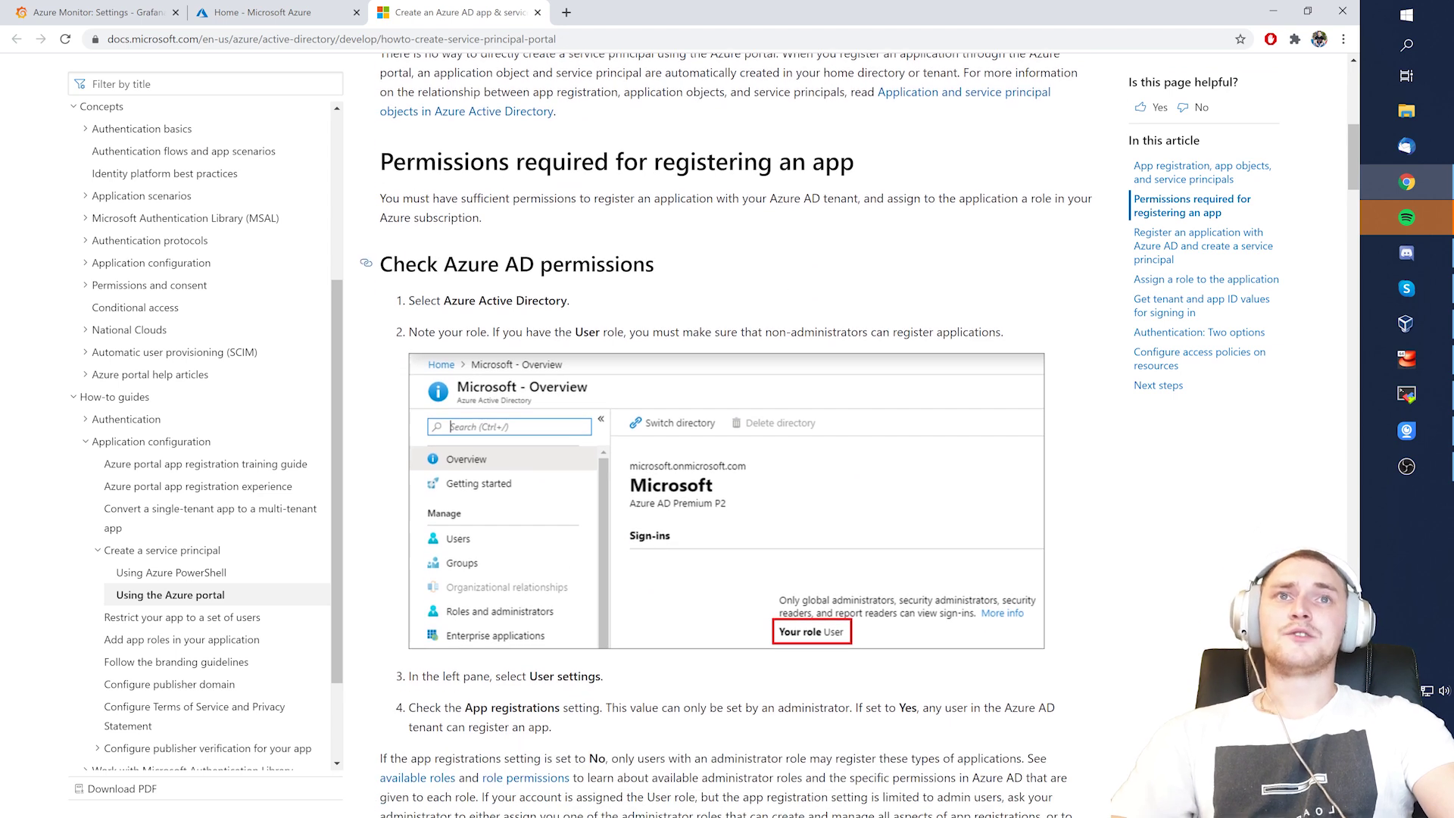
{"action": "left_click_drag", "start_coordinate": [405, 264], "coordinate": [704, 266]}
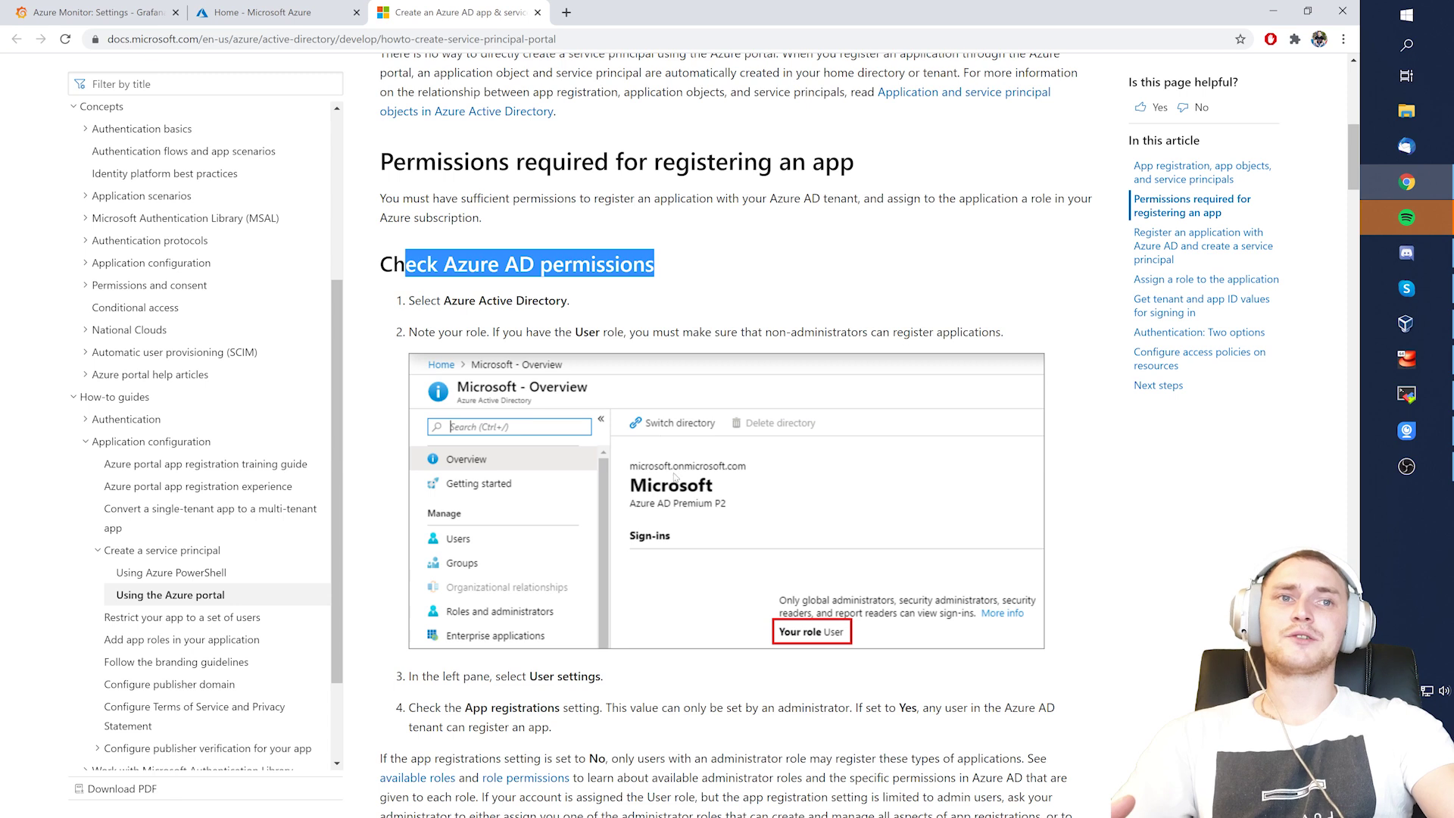
Scroll to and highlight 'Check Azure subscription permissions', then go to the Azure portal home
{"action": "scroll", "coordinate": [864, 561], "scroll_direction": "down", "scroll_amount": 2}
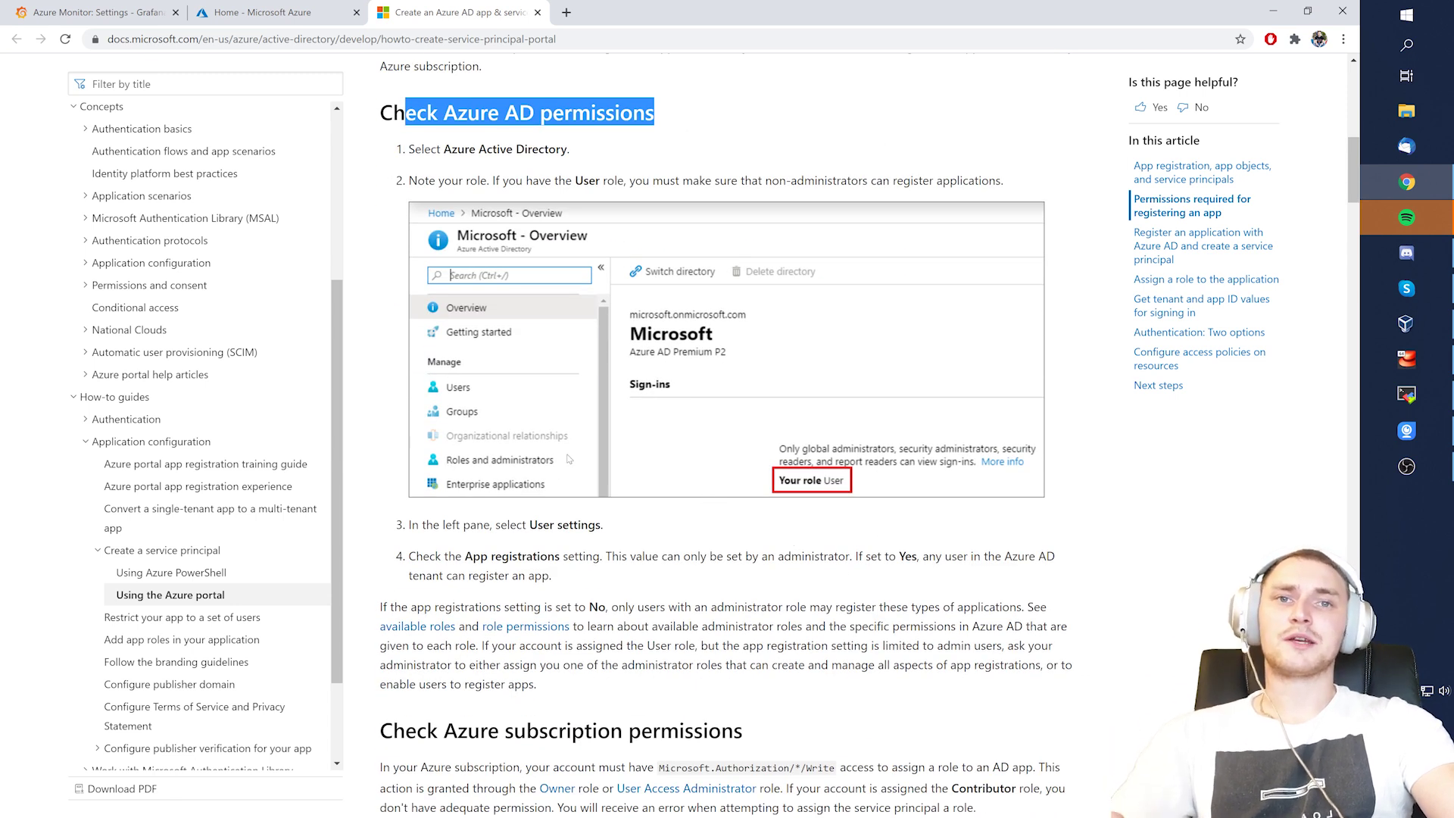
{"action": "scroll", "coordinate": [861, 450], "scroll_direction": "down", "scroll_amount": 4}
{"action": "scroll", "coordinate": [861, 449], "scroll_direction": "down", "scroll_amount": 2}
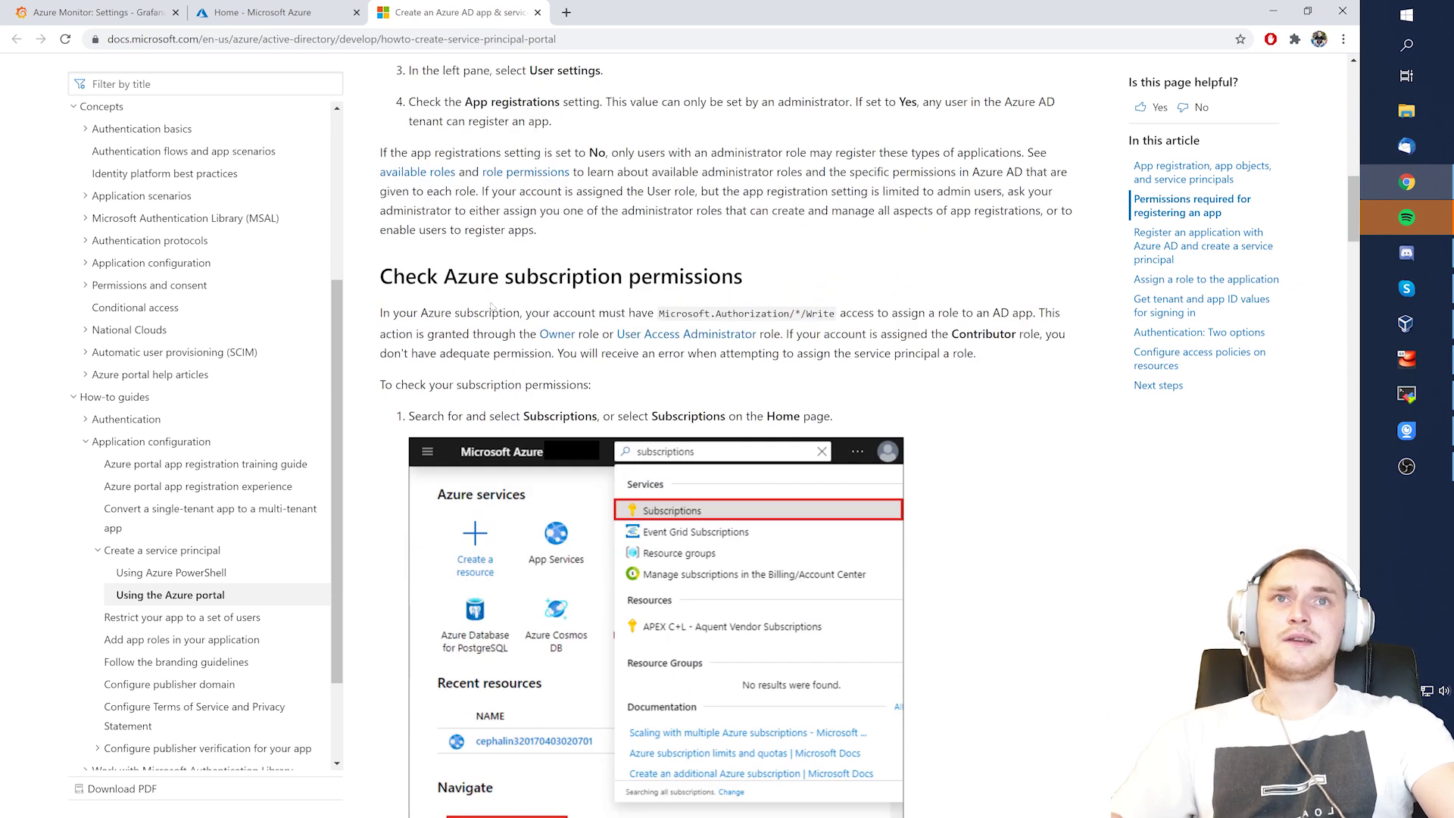
{"action": "left_click_drag", "start_coordinate": [392, 277], "coordinate": [786, 284]}
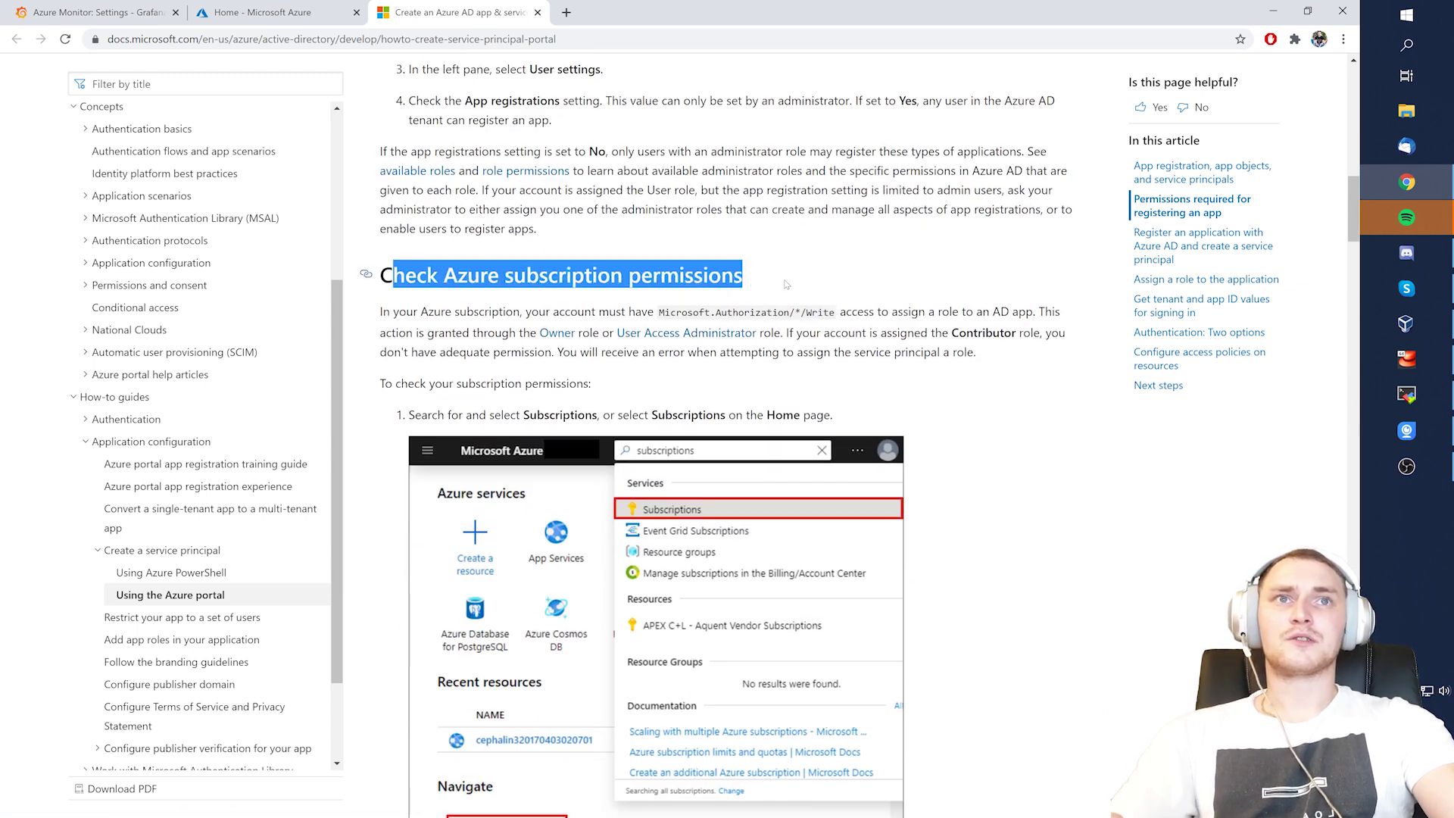
{"action": "scroll", "coordinate": [786, 284], "scroll_direction": "down", "scroll_amount": 2}
{"action": "scroll", "coordinate": [794, 308], "scroll_direction": "down", "scroll_amount": 1}
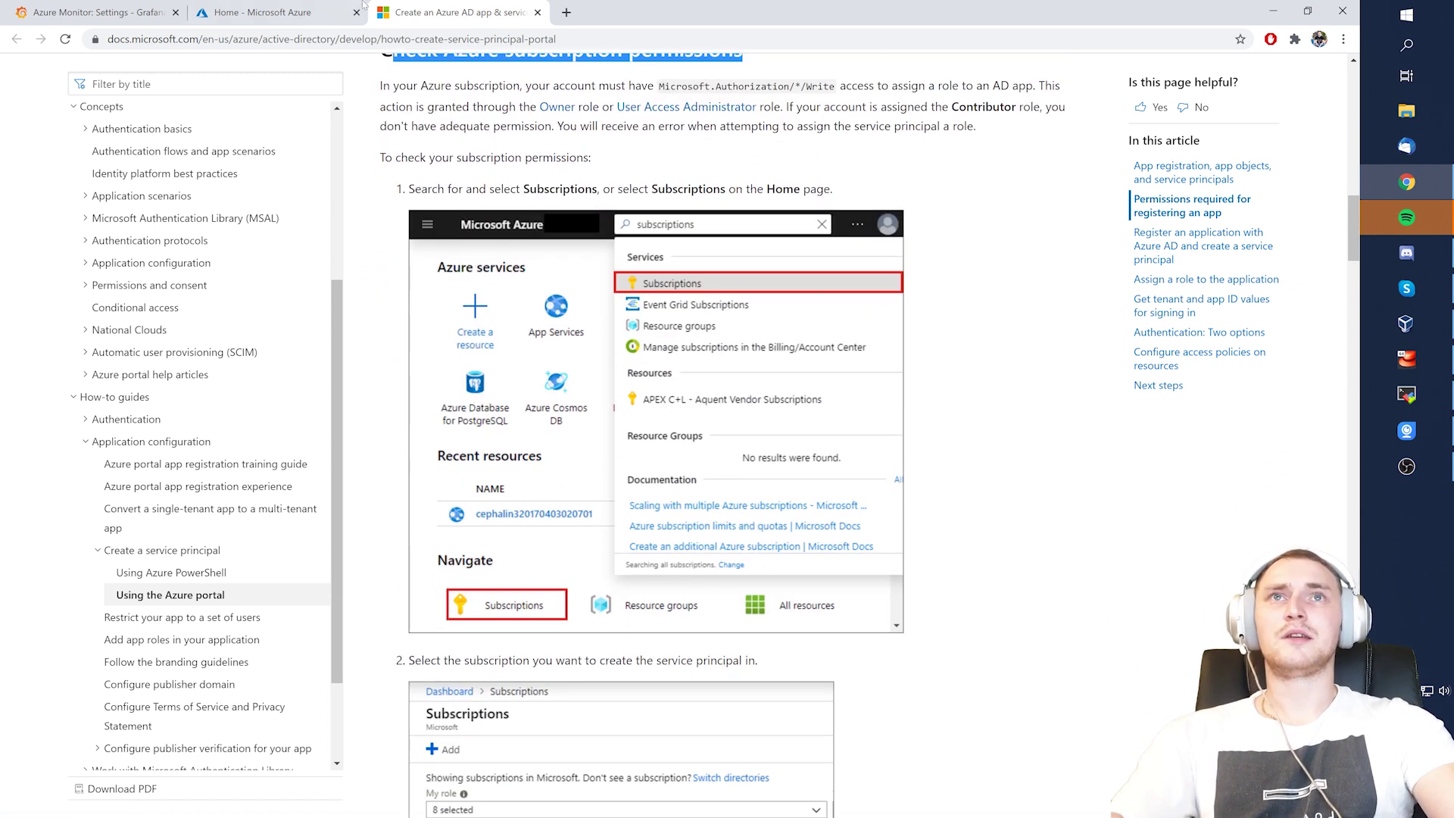
{"action": "left_click", "coordinate": [363, 7]}
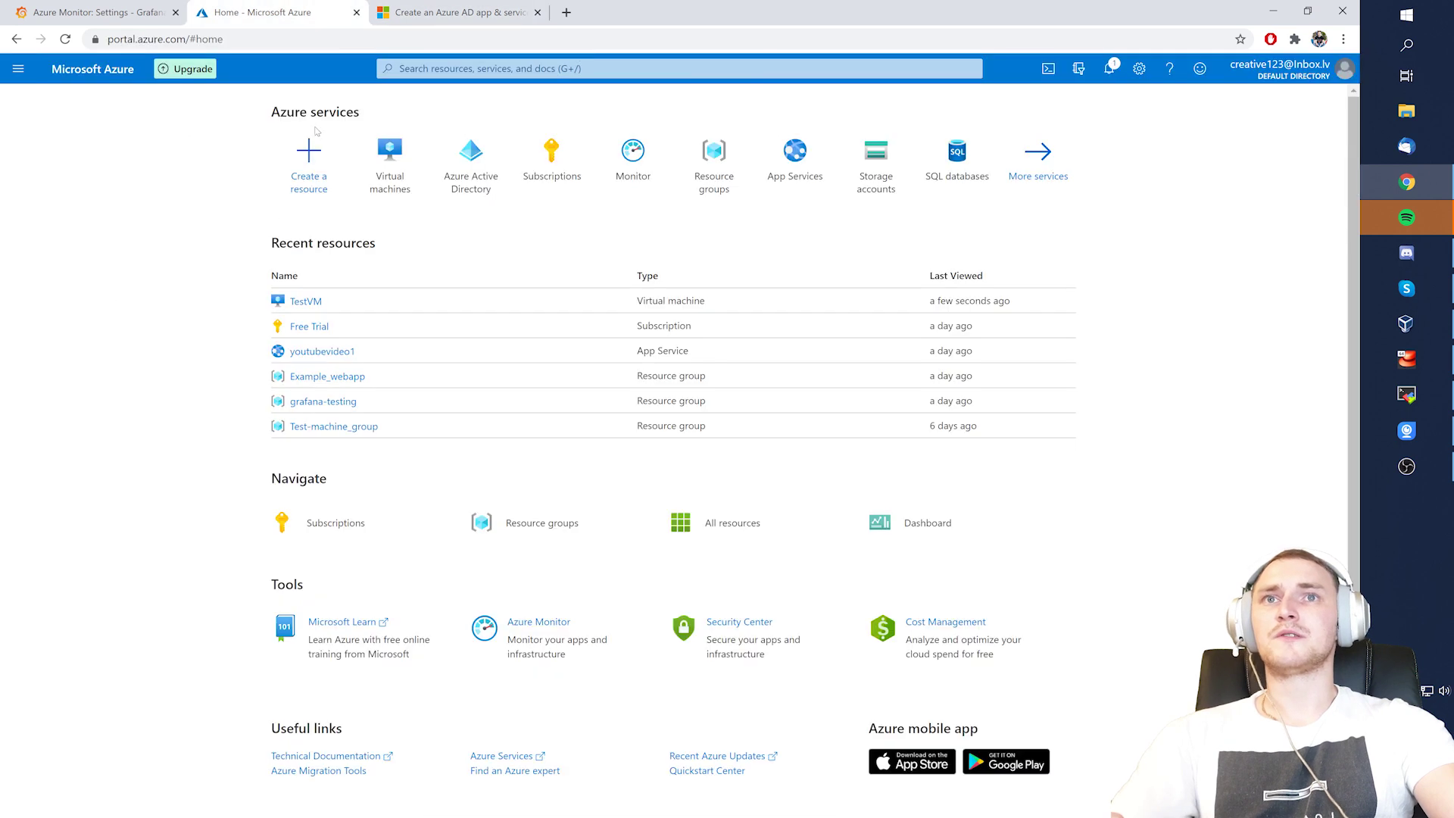
Find Subscriptions through the portal search, open the Free Trial subscription, and return to the article's subscription step
{"action": "left_click", "coordinate": [19, 69]}
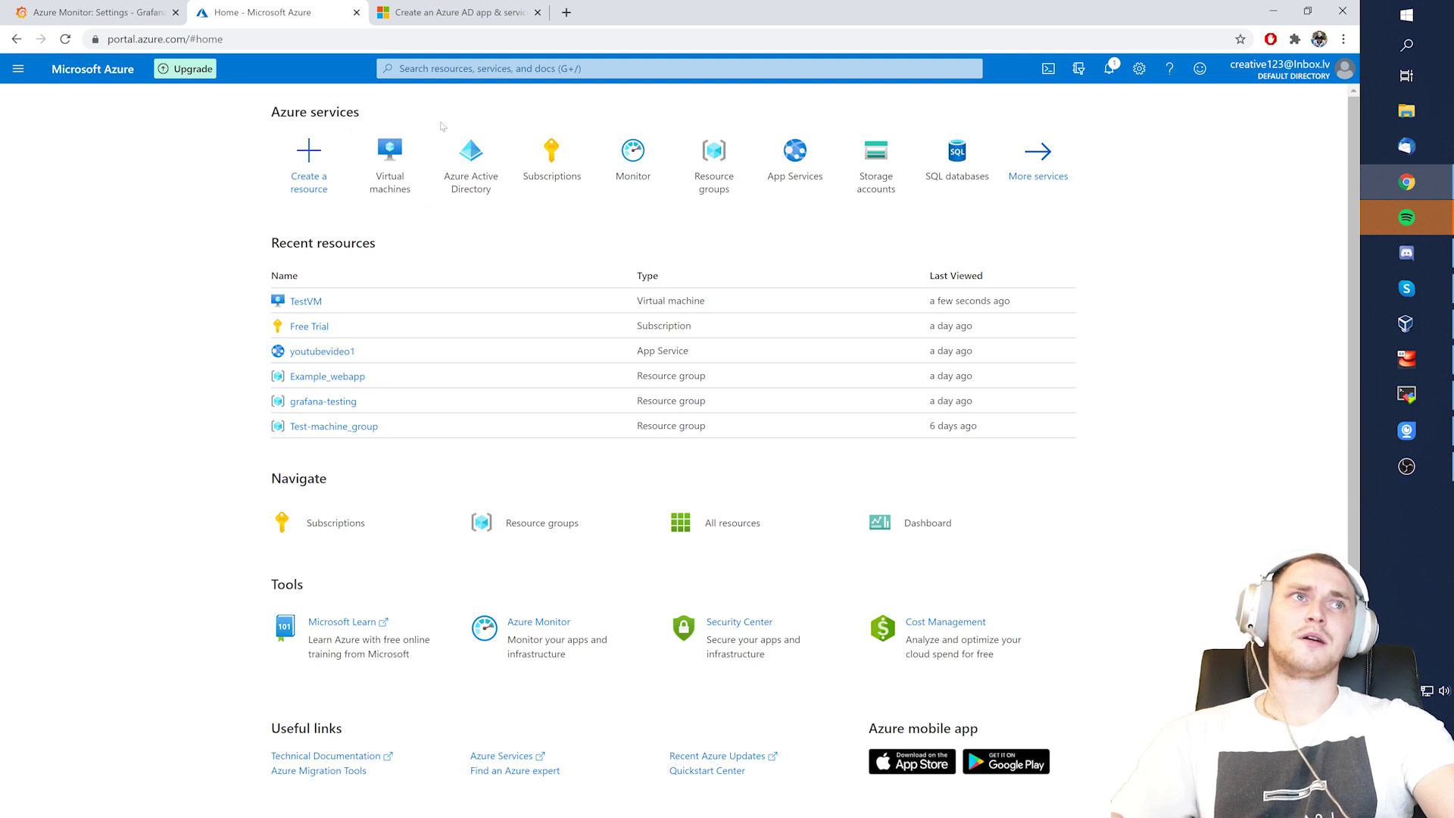
{"action": "left_click", "coordinate": [17, 71]}
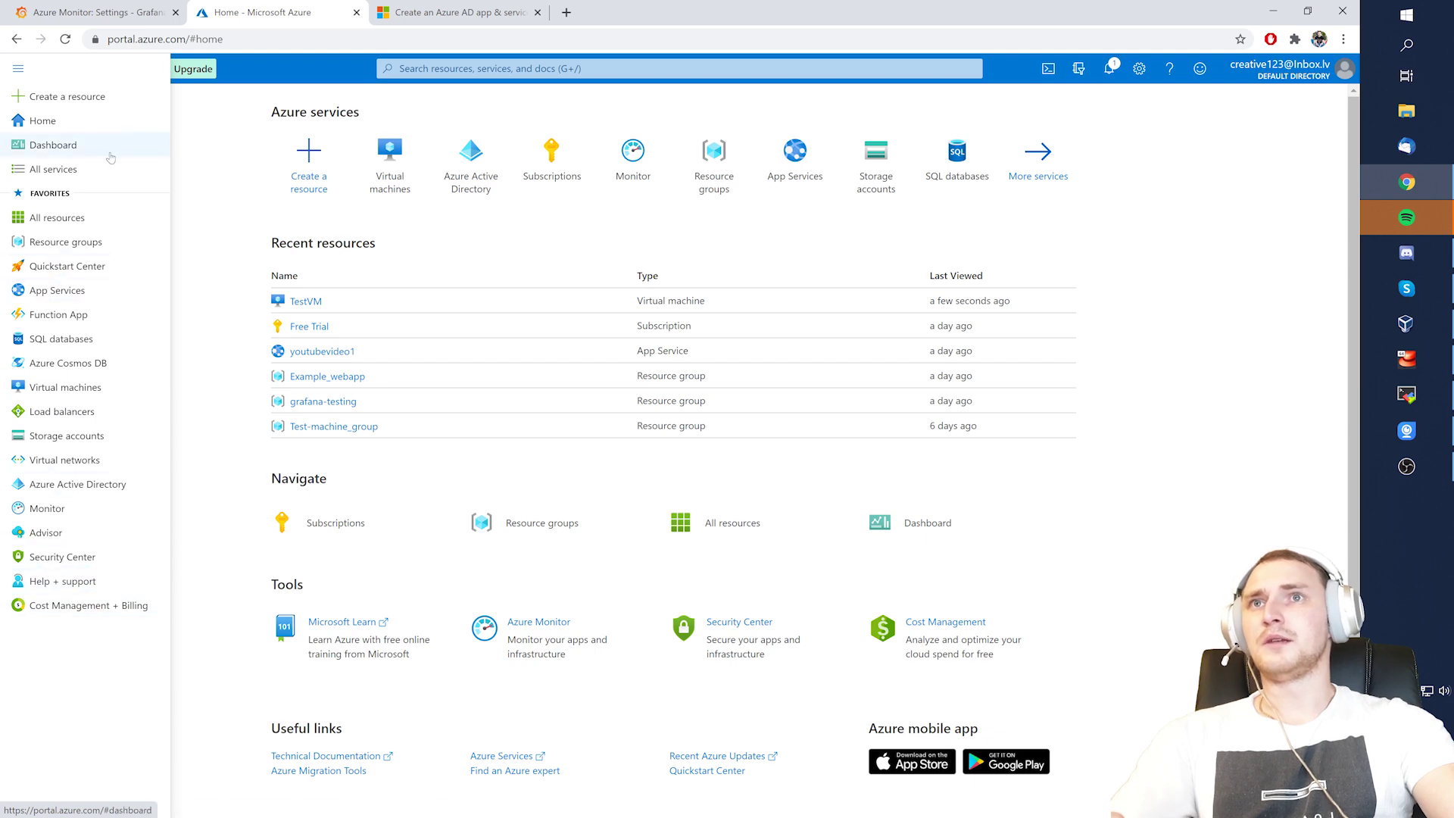
{"action": "left_click", "coordinate": [530, 68]}
{"action": "left_click", "coordinate": [575, 284]}
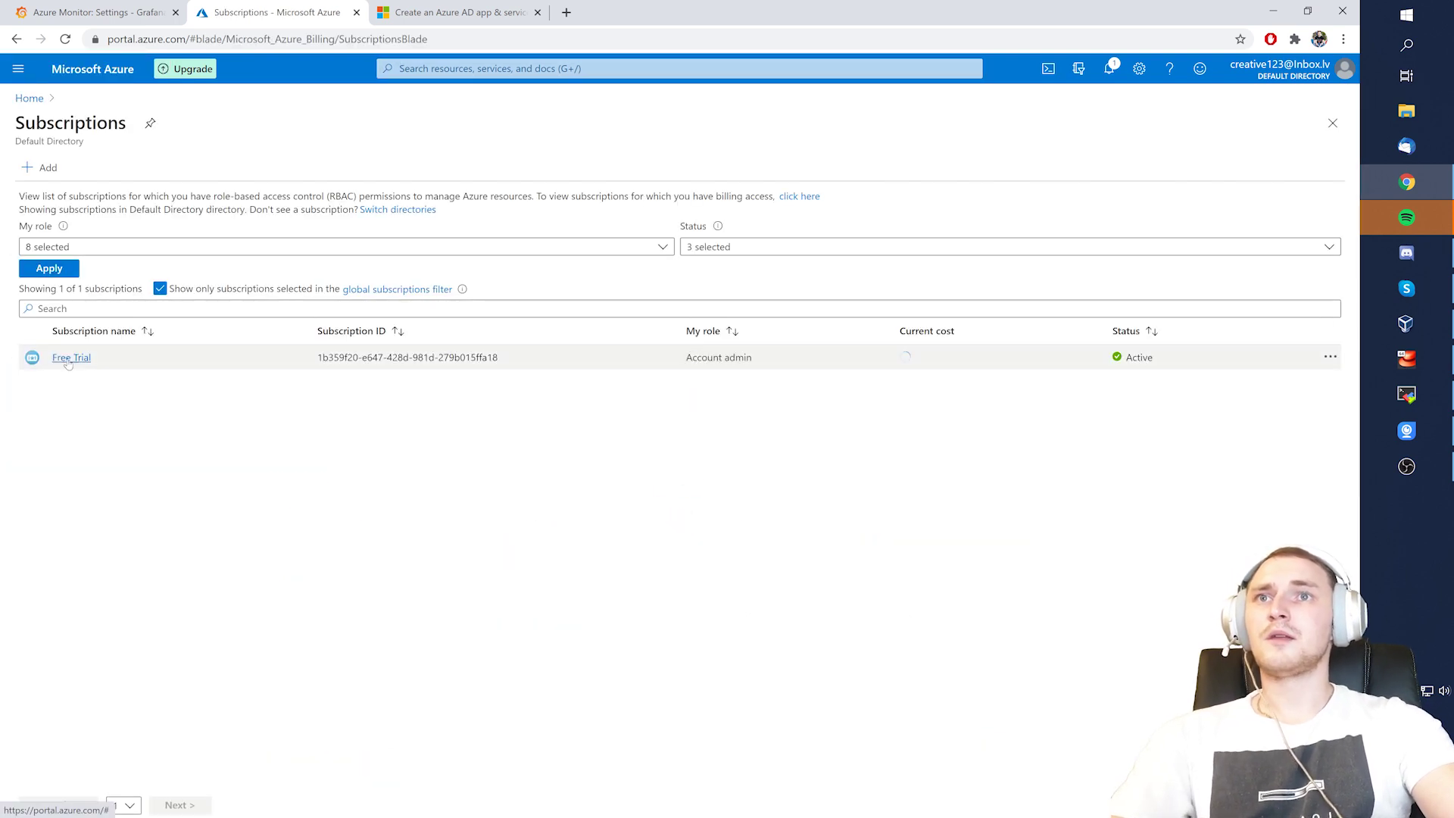
{"action": "left_click", "coordinate": [69, 357]}
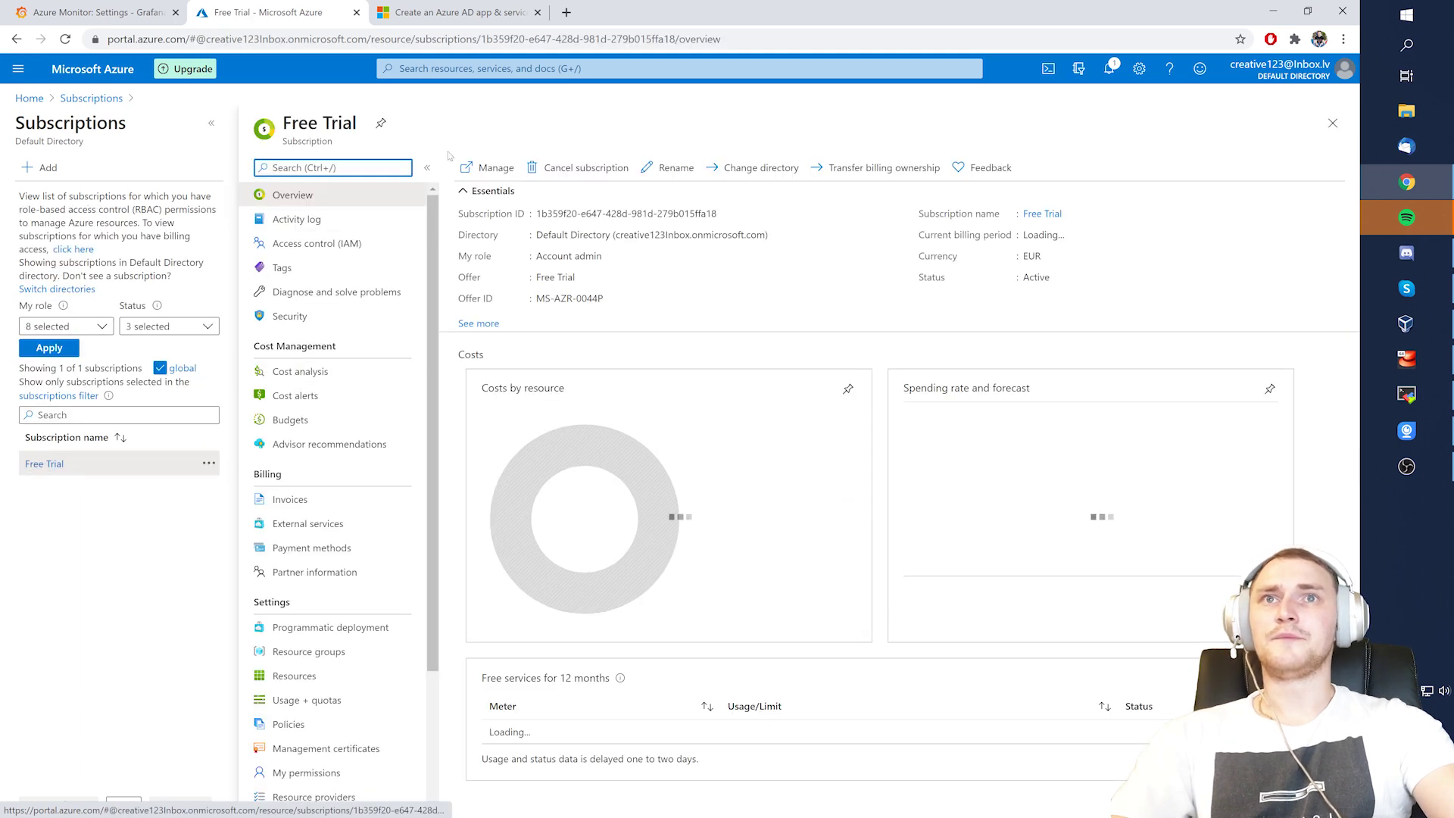
{"action": "left_click", "coordinate": [458, 12]}
{"action": "scroll", "coordinate": [787, 325], "scroll_direction": "down", "scroll_amount": 5}
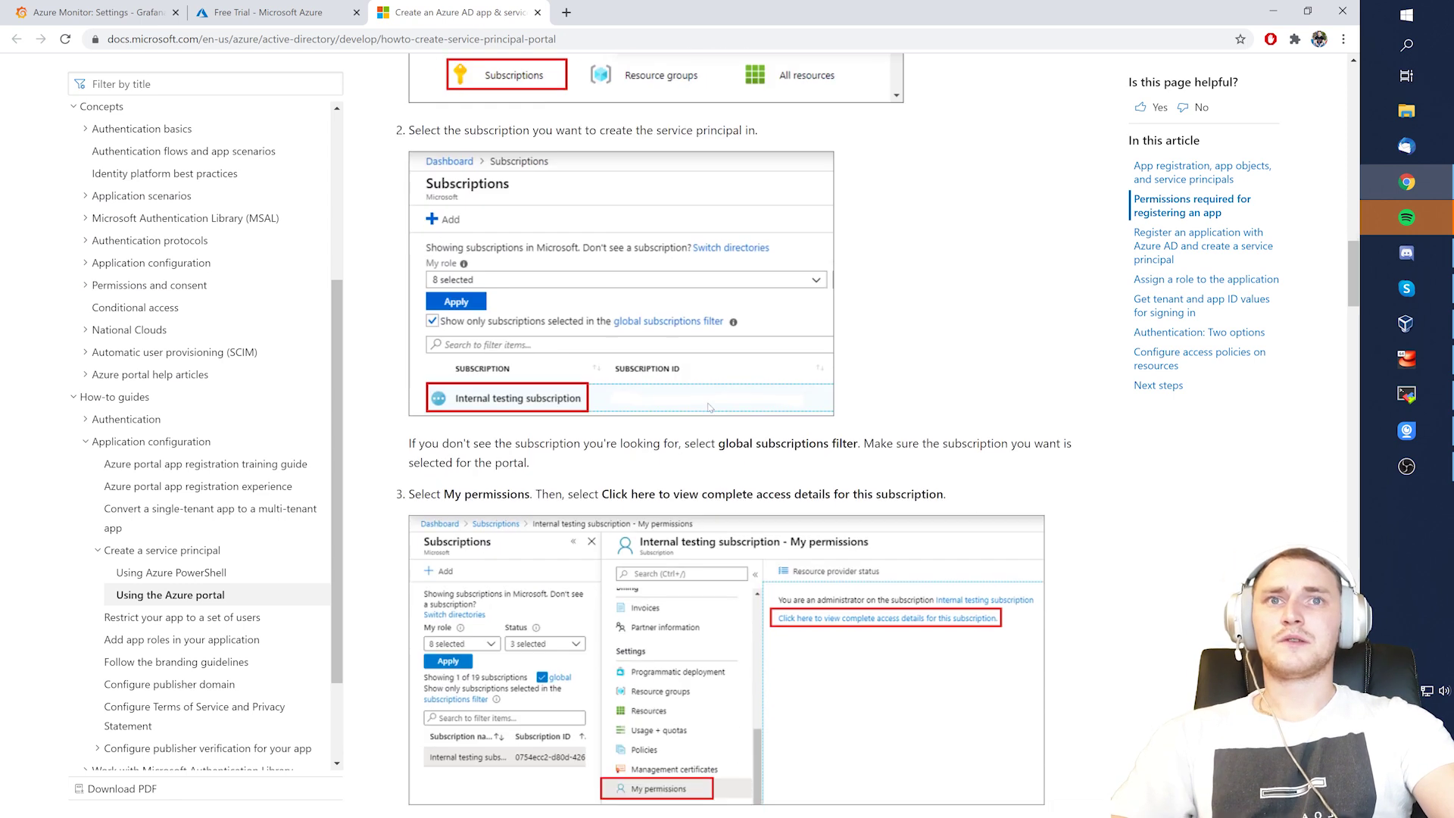
Read step 3, then open Free Trial's My permissions and confirm the administrator status message
{"action": "scroll", "coordinate": [725, 435], "scroll_direction": "down", "scroll_amount": 2}
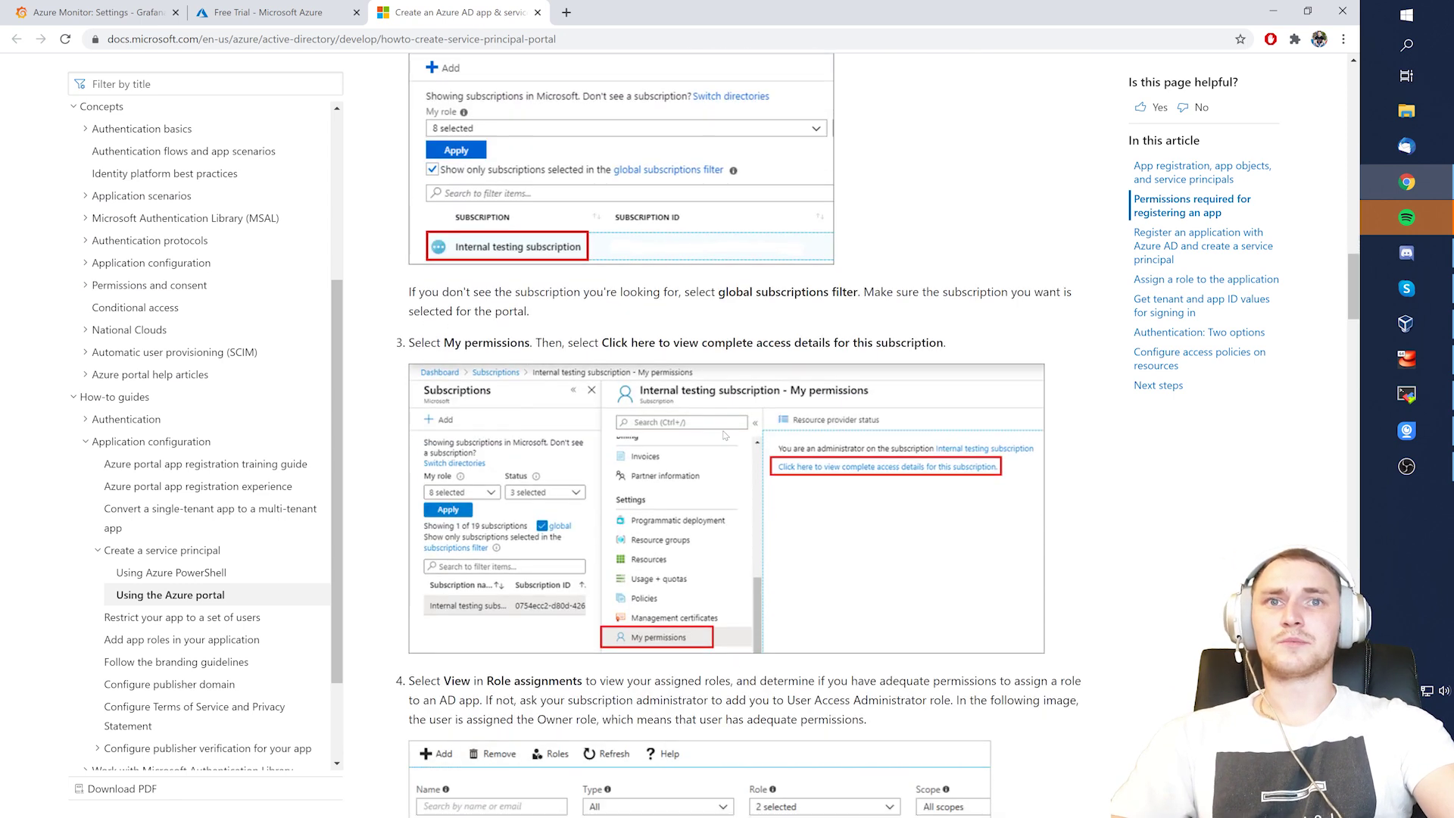
{"action": "left_click_drag", "start_coordinate": [413, 342], "coordinate": [668, 362]}
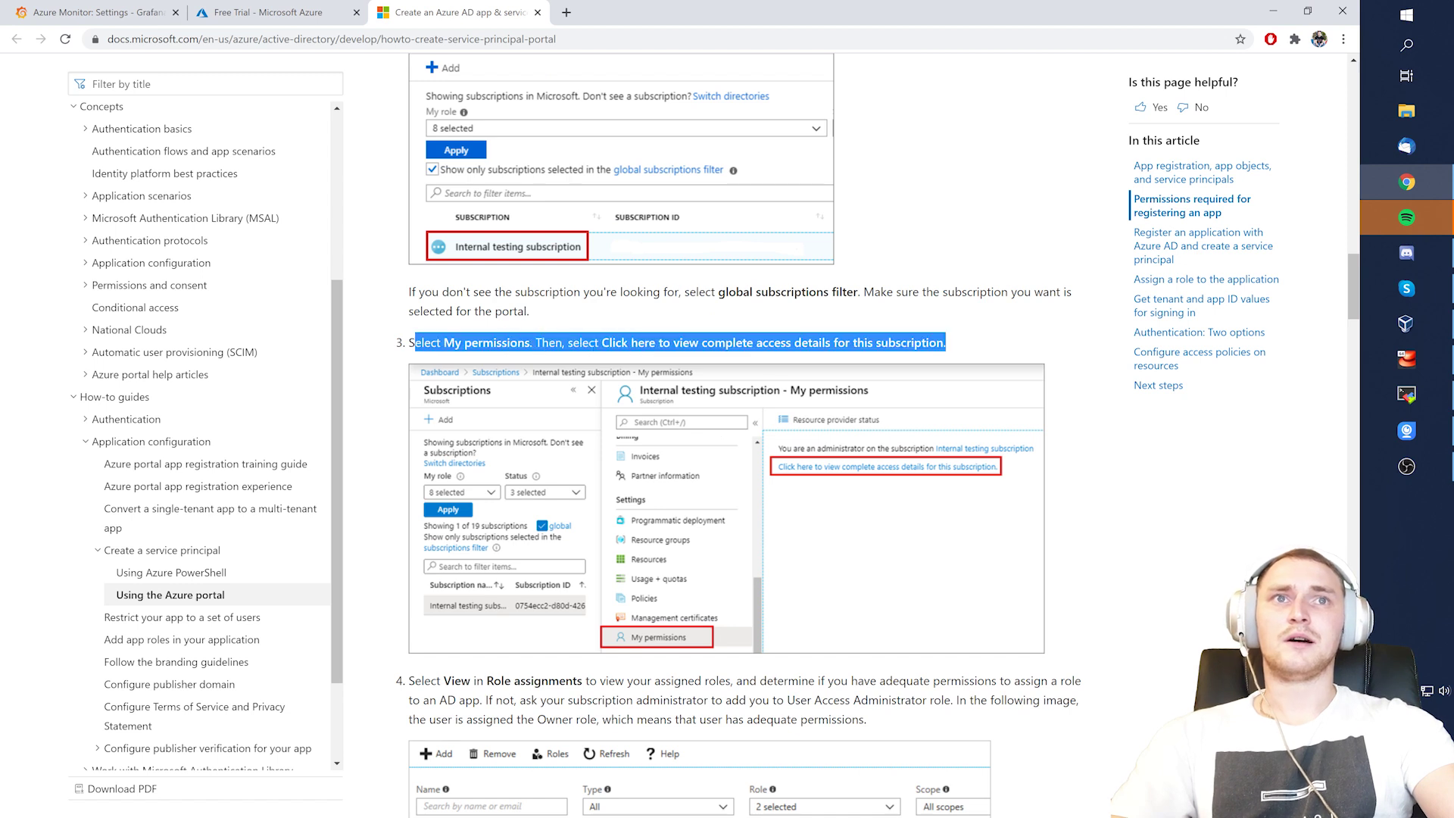
{"action": "left_click", "coordinate": [268, 12]}
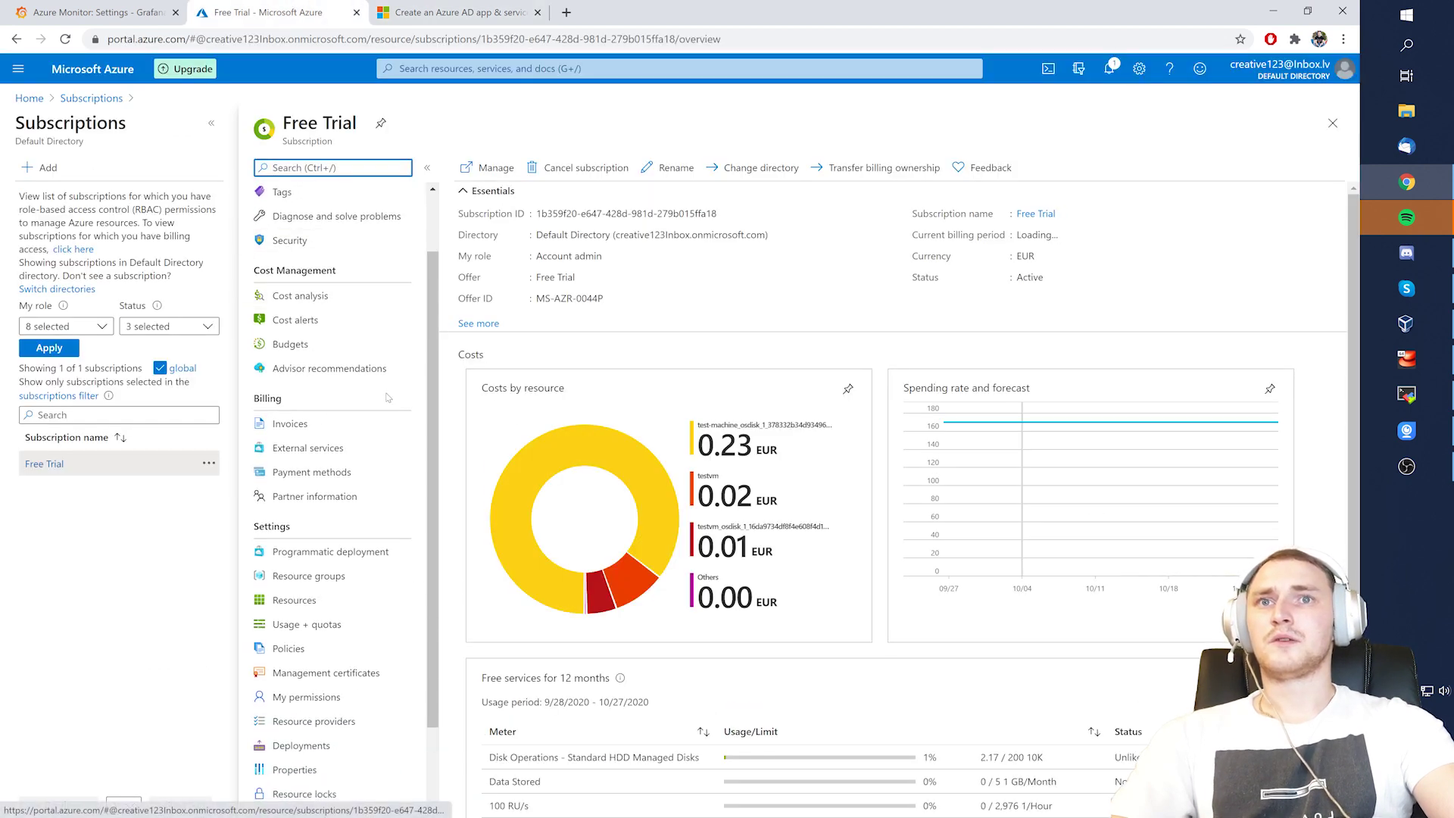
{"action": "scroll", "coordinate": [371, 378], "scroll_direction": "down", "scroll_amount": 2}
{"action": "left_click", "coordinate": [346, 595]}
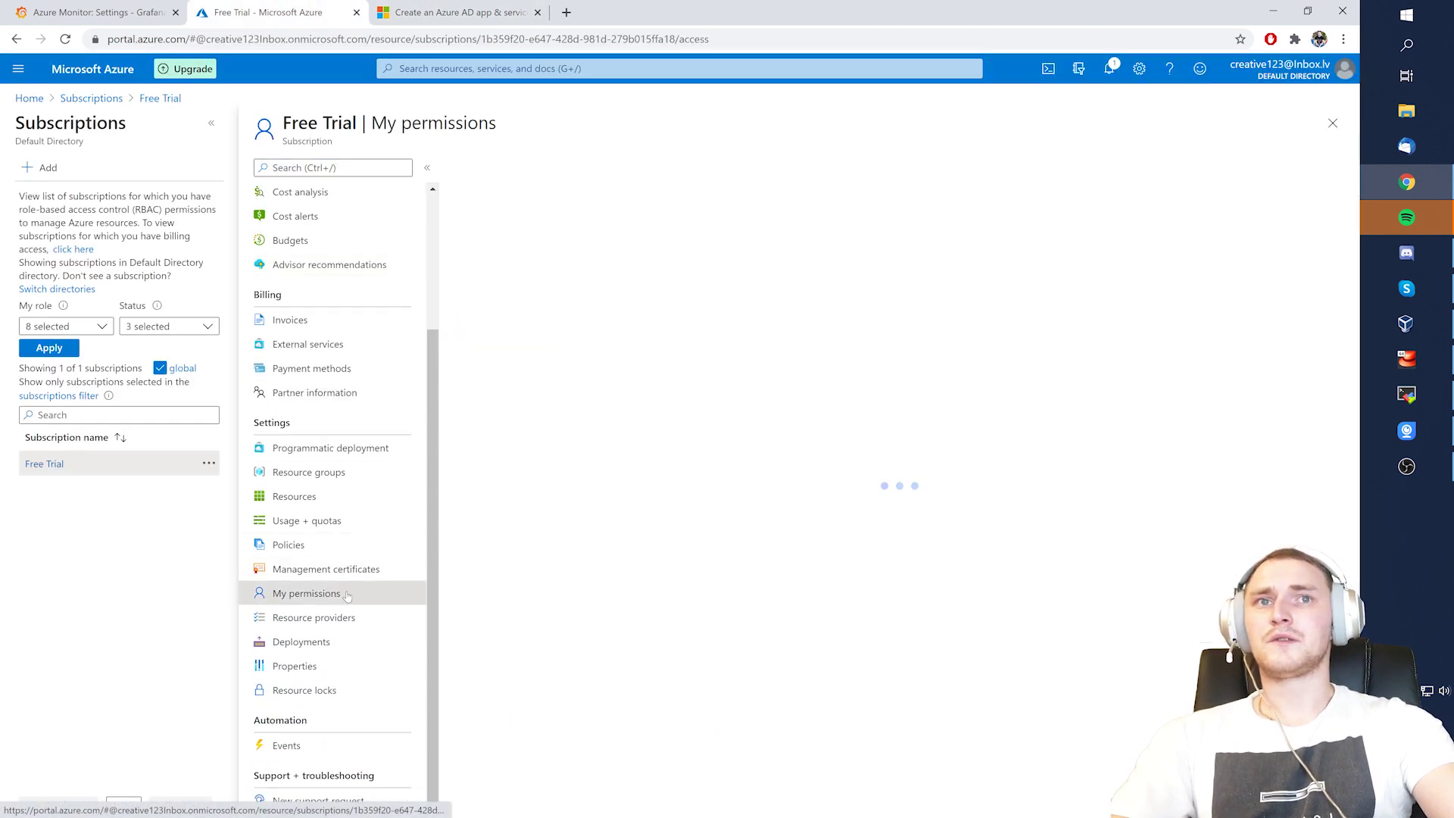
{"action": "left_click_drag", "start_coordinate": [458, 203], "coordinate": [685, 206]}
{"action": "left_click", "coordinate": [923, 332]}
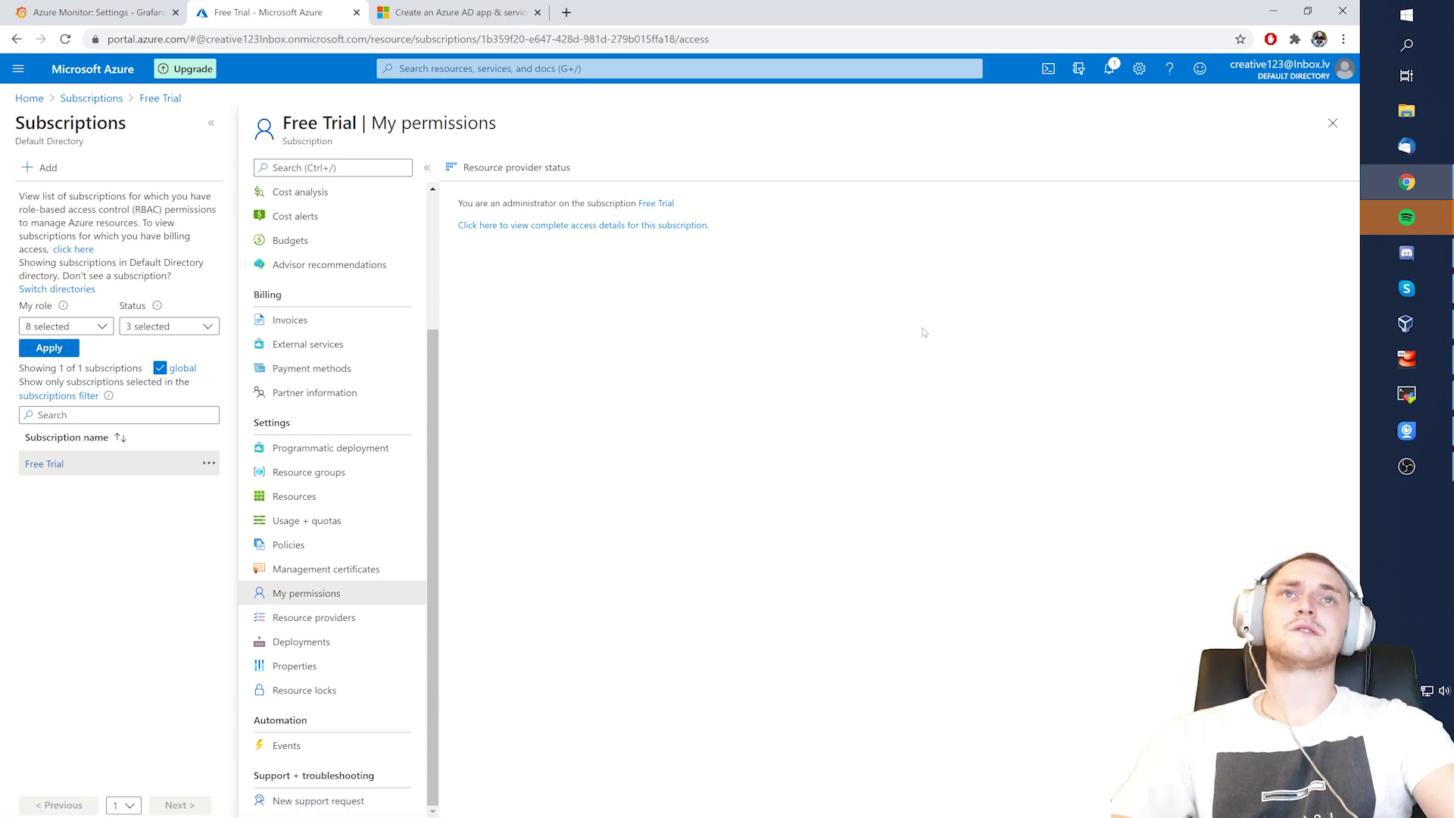
{"action": "left_click_drag", "start_coordinate": [458, 202], "coordinate": [588, 204]}
{"action": "left_click", "coordinate": [659, 175]}
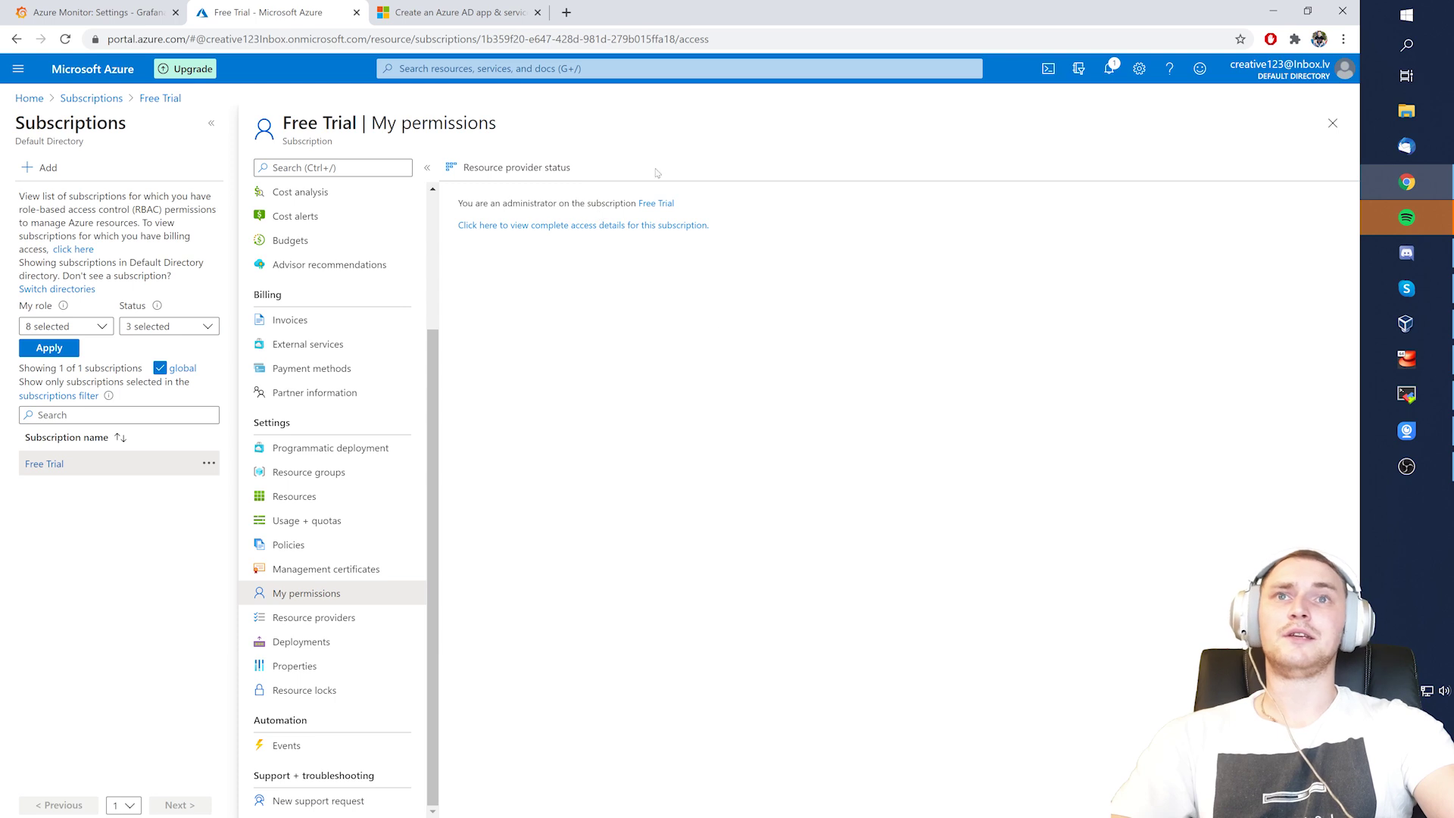
Read the article's role assignments step, then return to the subscription permissions page
{"action": "left_click", "coordinate": [461, 12]}
{"action": "scroll", "coordinate": [709, 374], "scroll_direction": "down", "scroll_amount": 5}
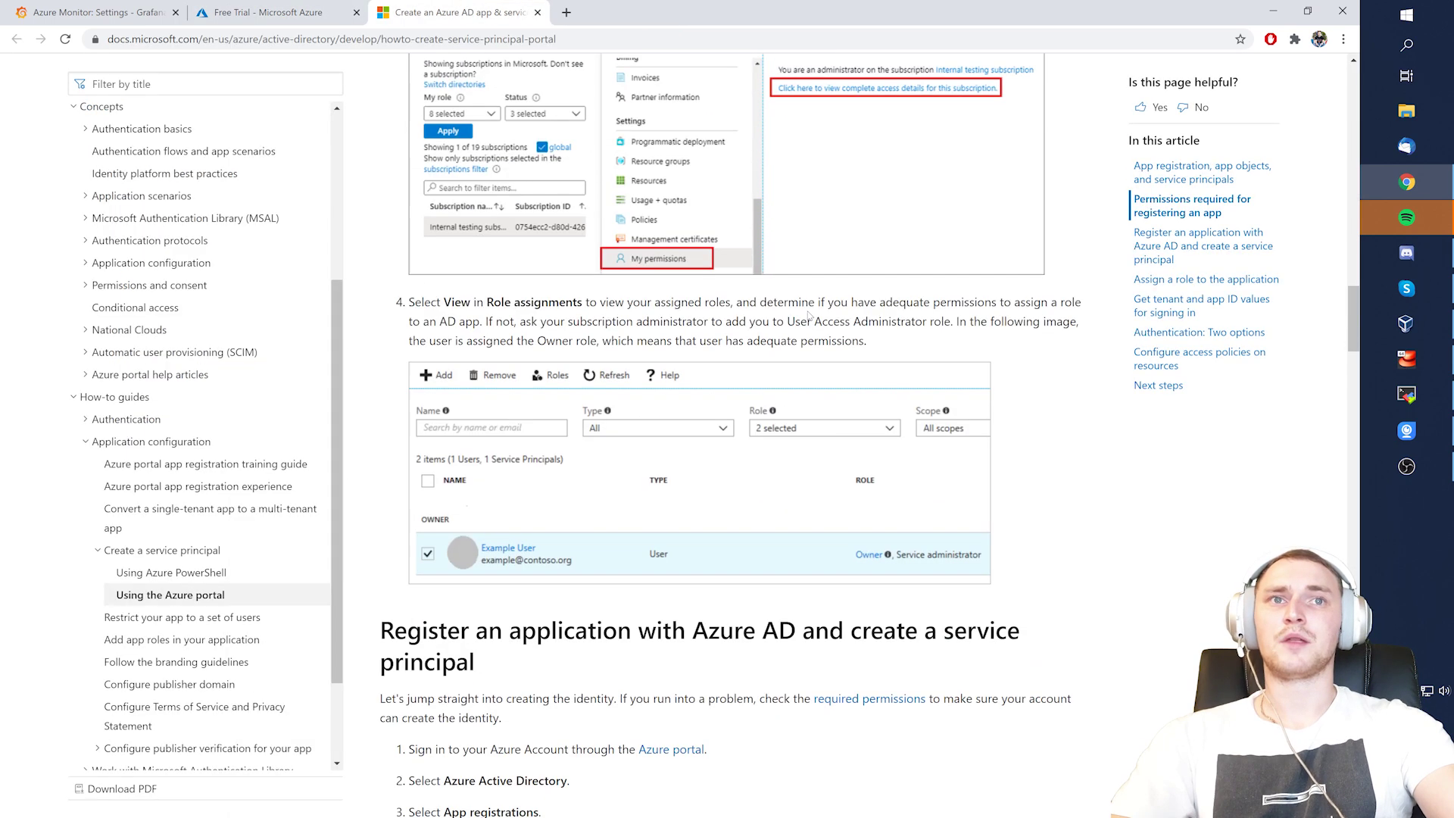
{"action": "left_click_drag", "start_coordinate": [415, 302], "coordinate": [513, 302]}
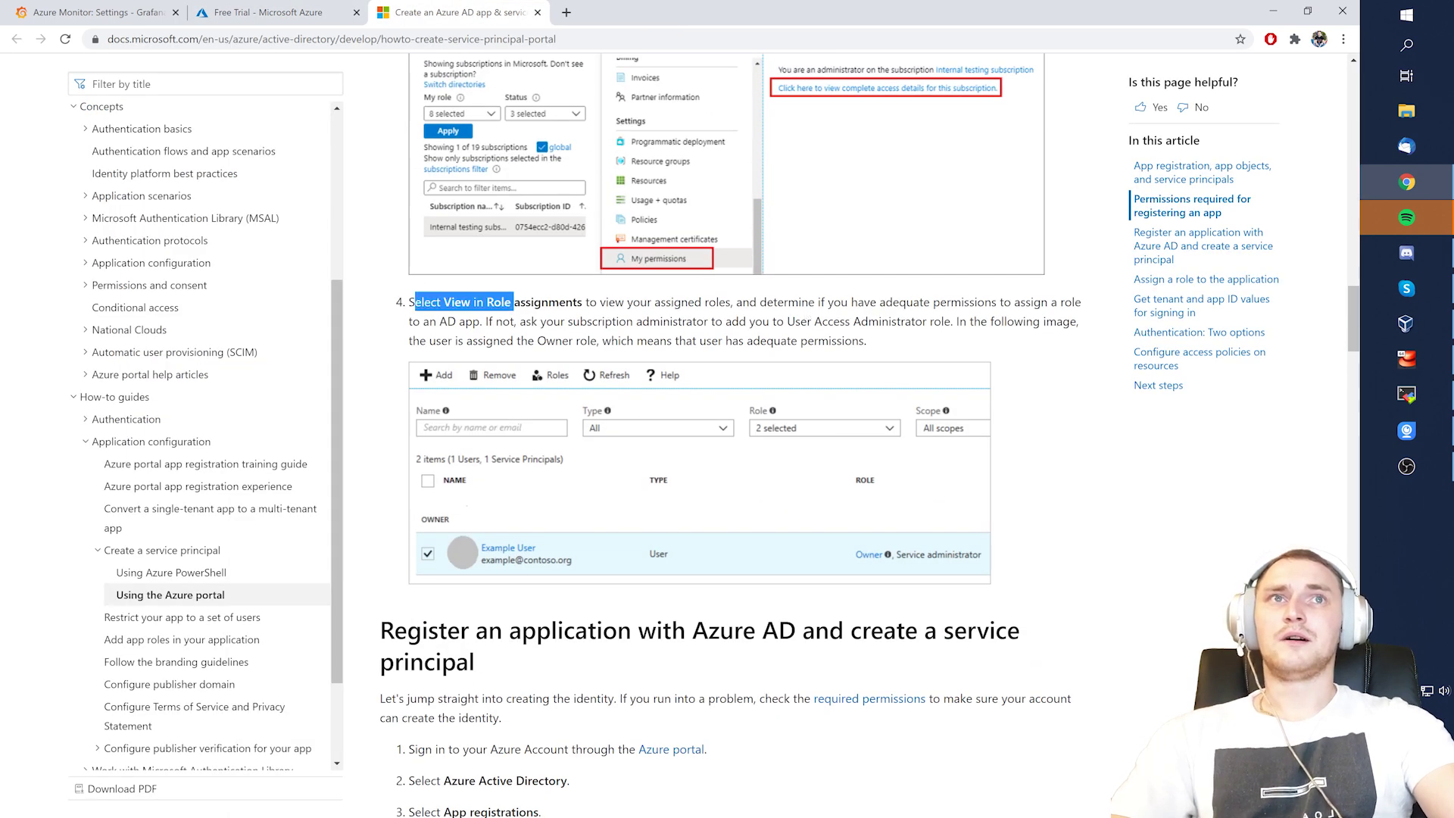
{"action": "scroll", "coordinate": [764, 349], "scroll_direction": "up", "scroll_amount": 2}
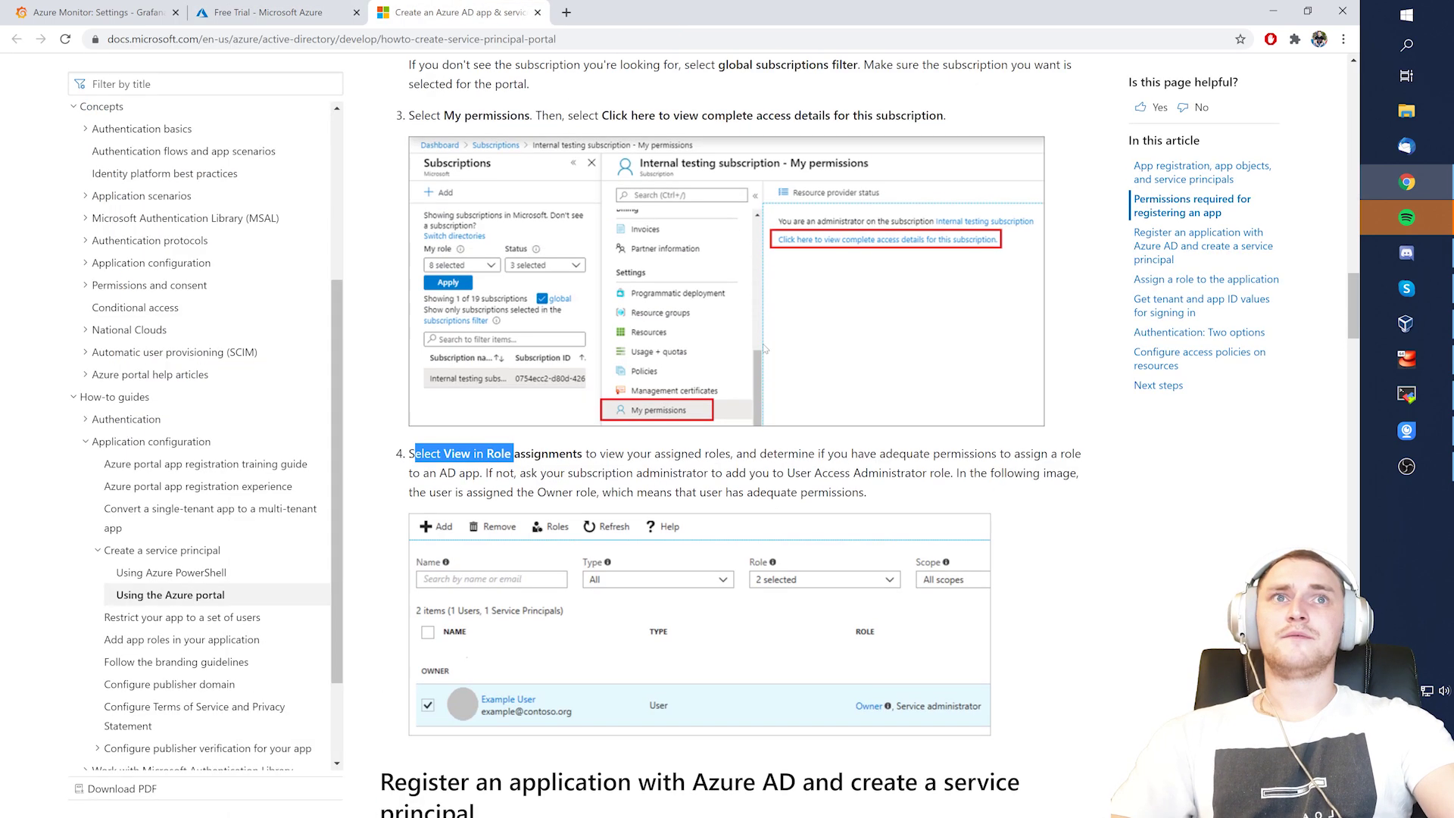
{"action": "left_click", "coordinate": [291, 6]}
View Free Trial's complete access details and role assignments, with grafana as Contributor and one user as Owner
{"action": "left_click", "coordinate": [555, 226]}
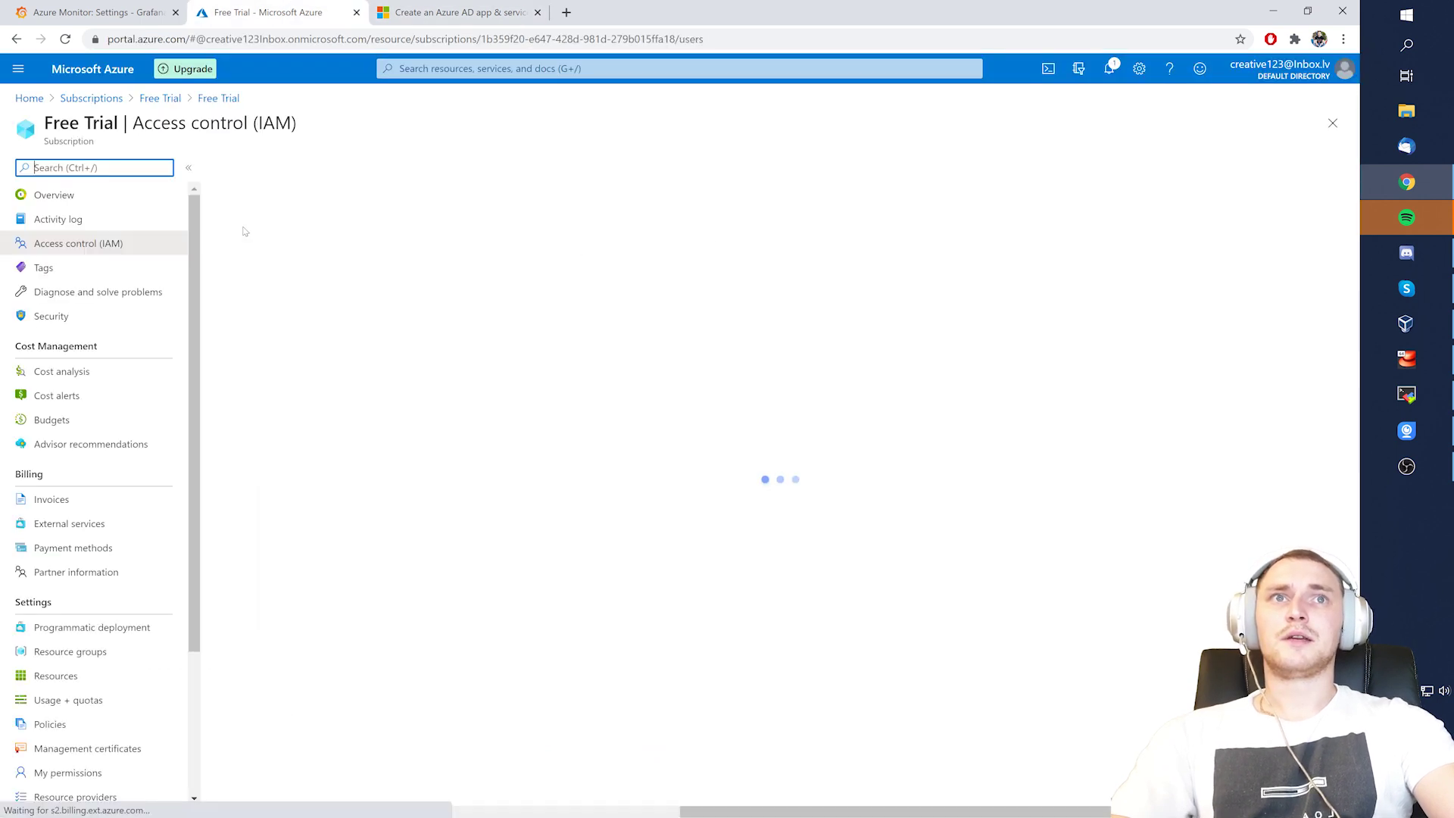
{"action": "left_click", "coordinate": [338, 207]}
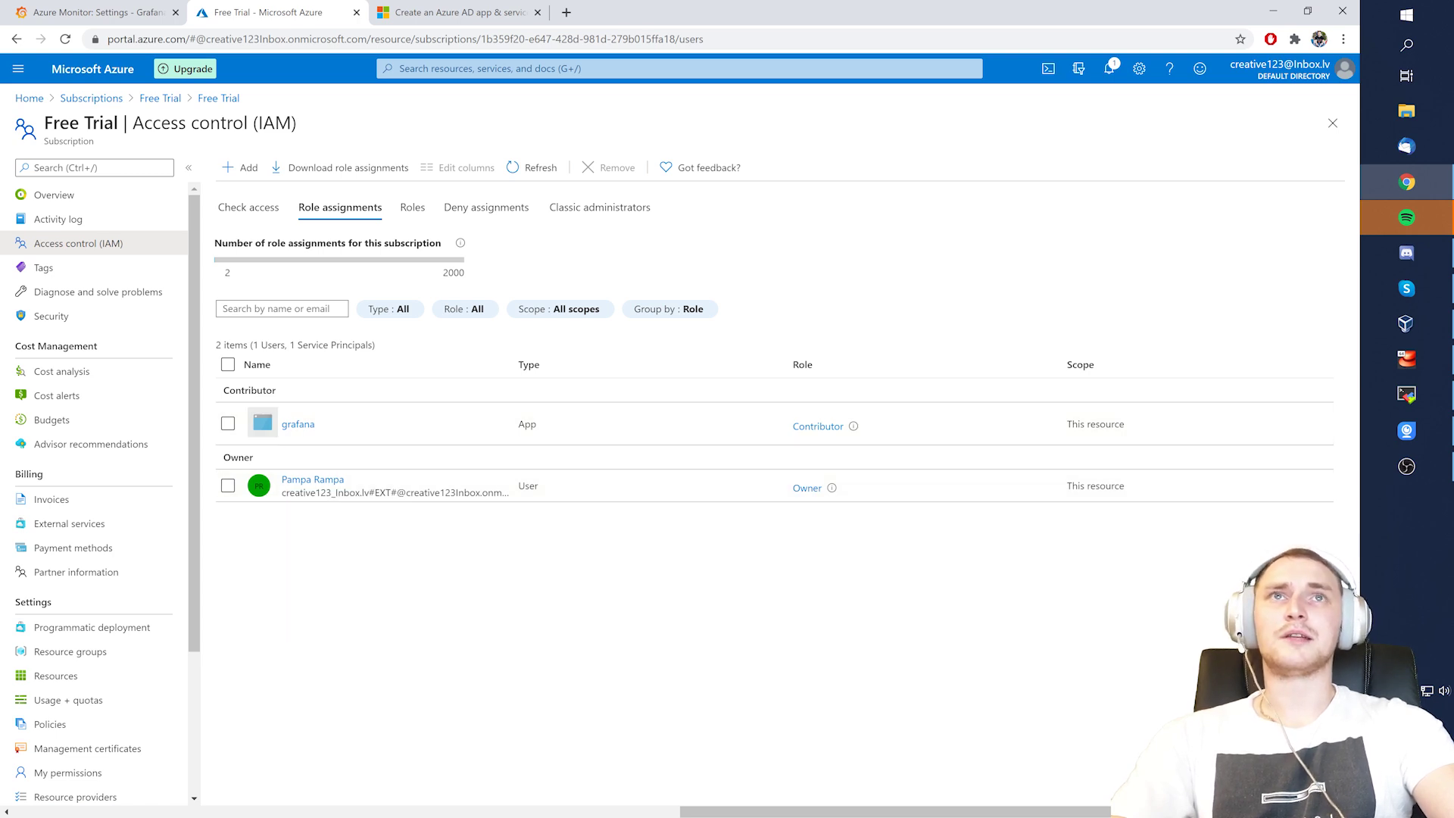
{"action": "key", "text": "ctrl+Tab"}
{"action": "scroll", "coordinate": [889, 471], "scroll_direction": "down", "scroll_amount": 6}
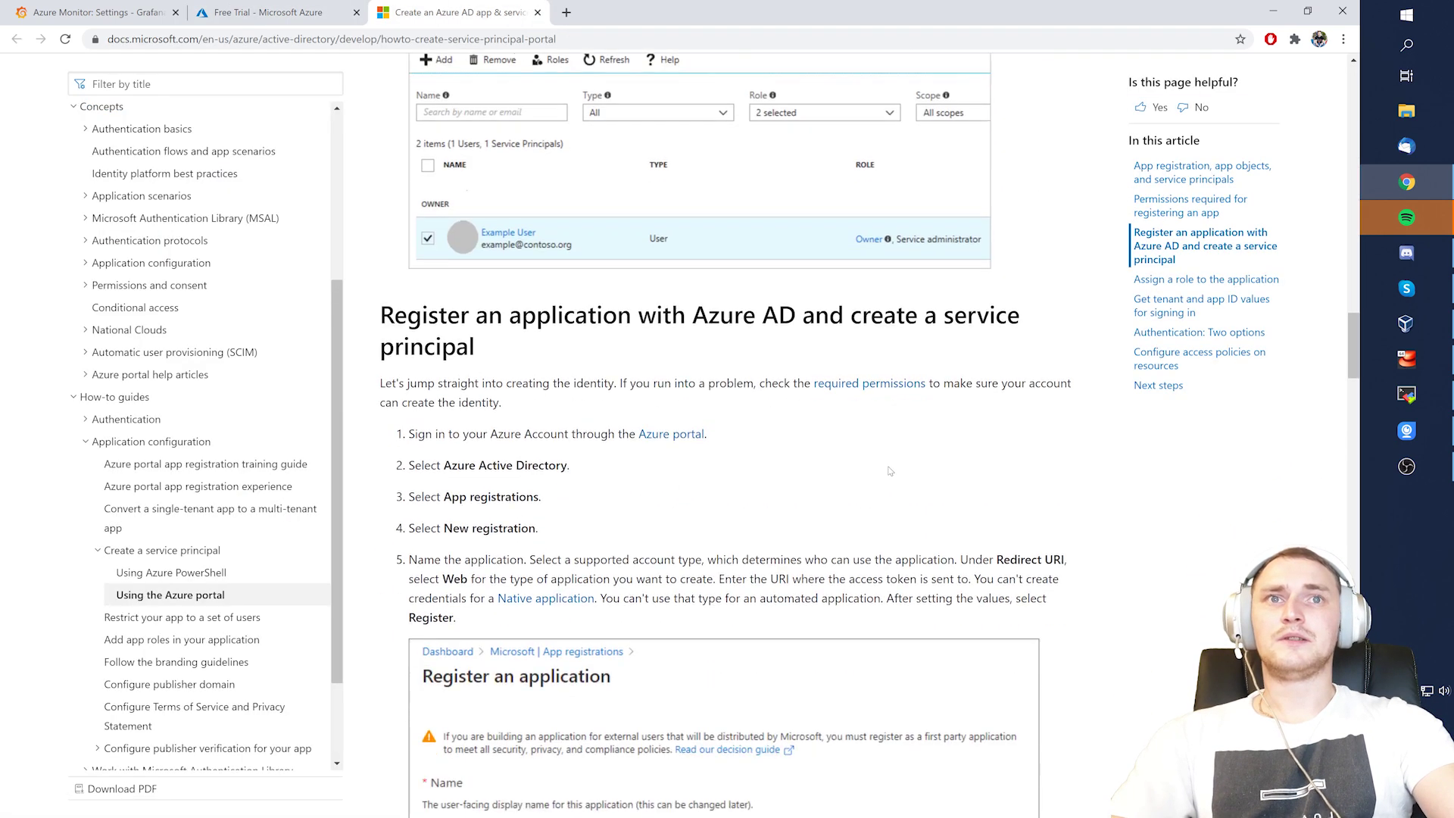
{"action": "scroll", "coordinate": [889, 471], "scroll_direction": "down", "scroll_amount": 1}
{"action": "left_click_drag", "start_coordinate": [408, 252], "coordinate": [997, 279]}
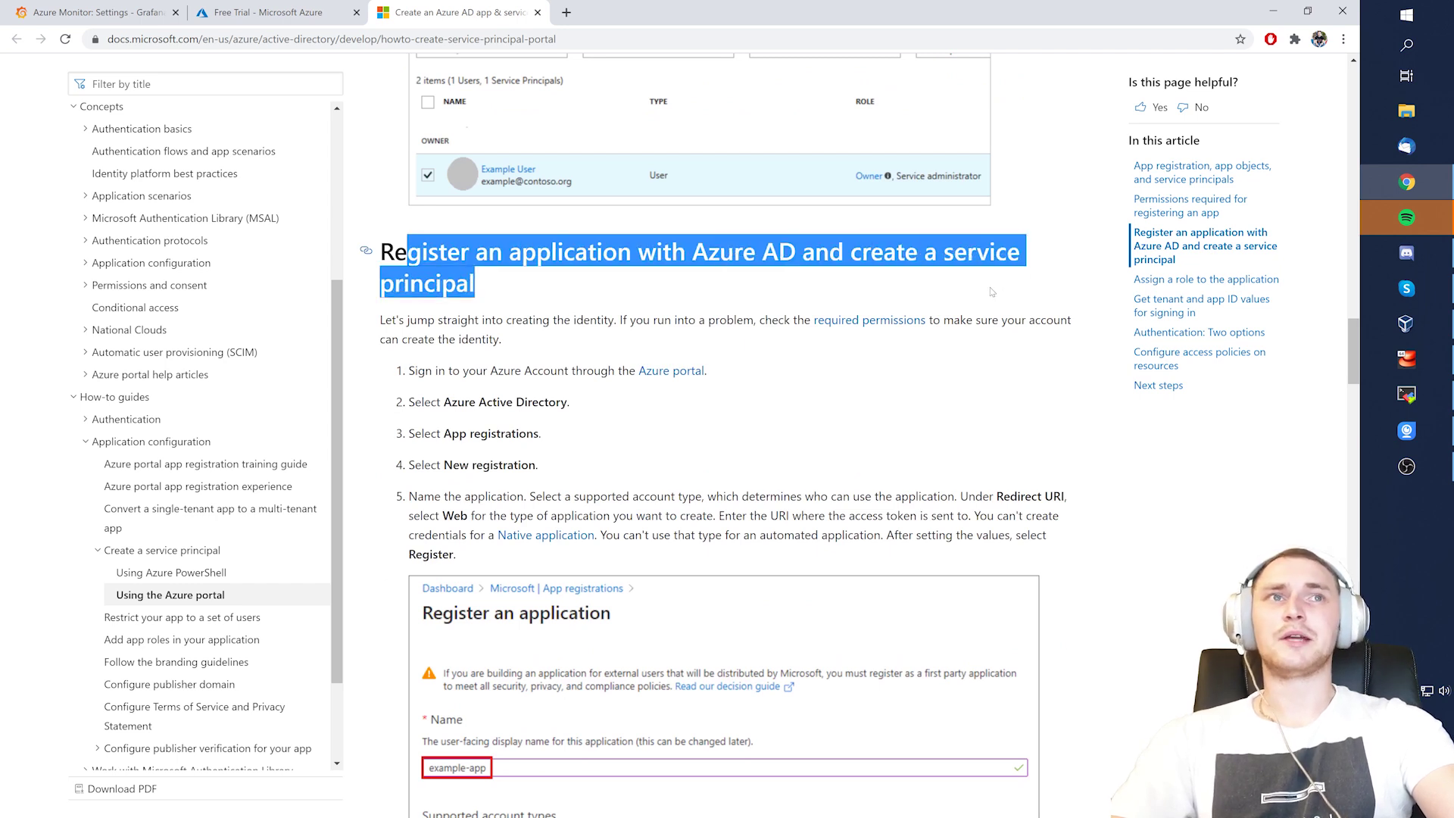
{"action": "scroll", "coordinate": [913, 375], "scroll_direction": "down", "scroll_amount": 2}
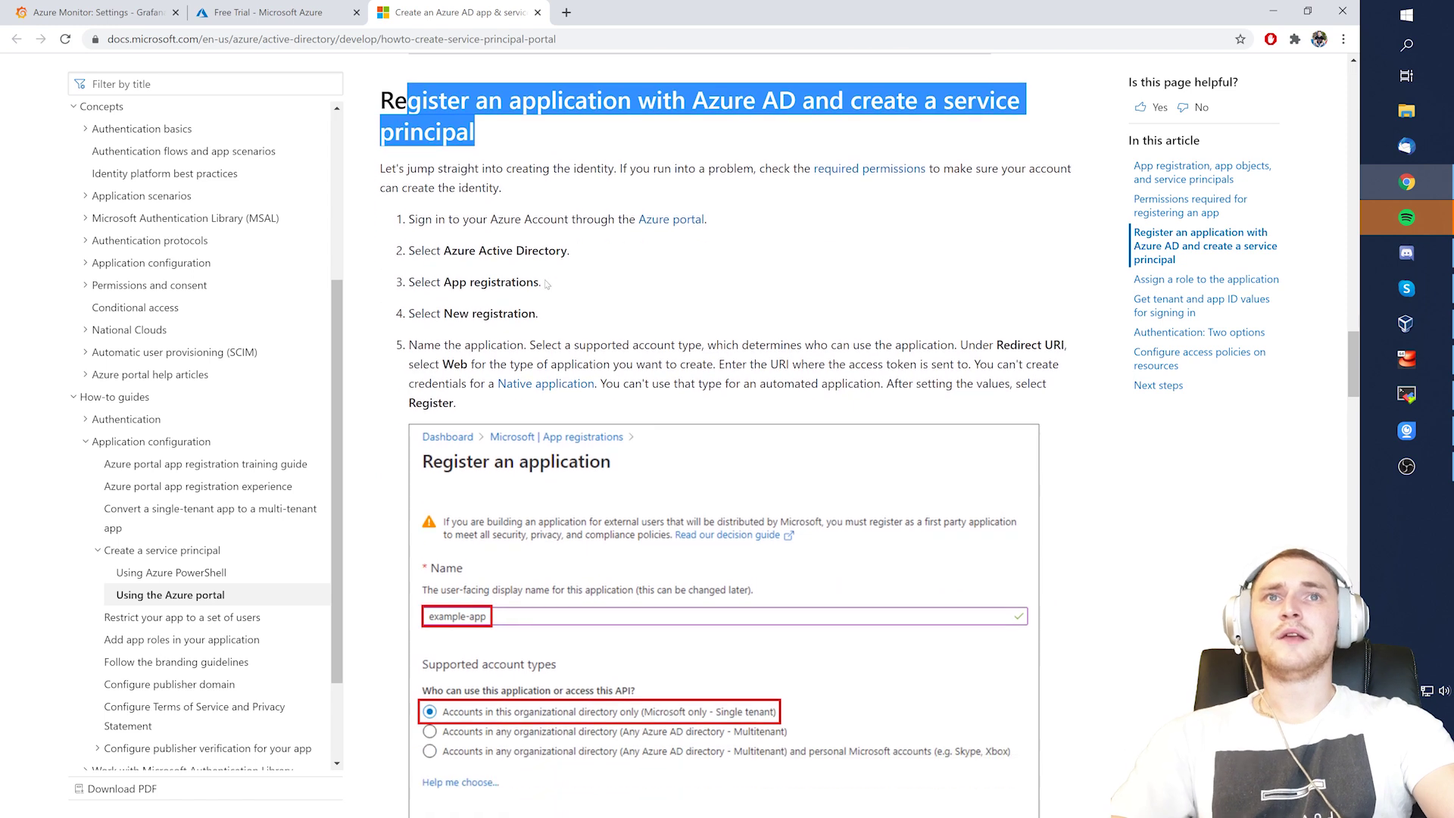
{"action": "left_click_drag", "start_coordinate": [406, 219], "coordinate": [577, 219]}
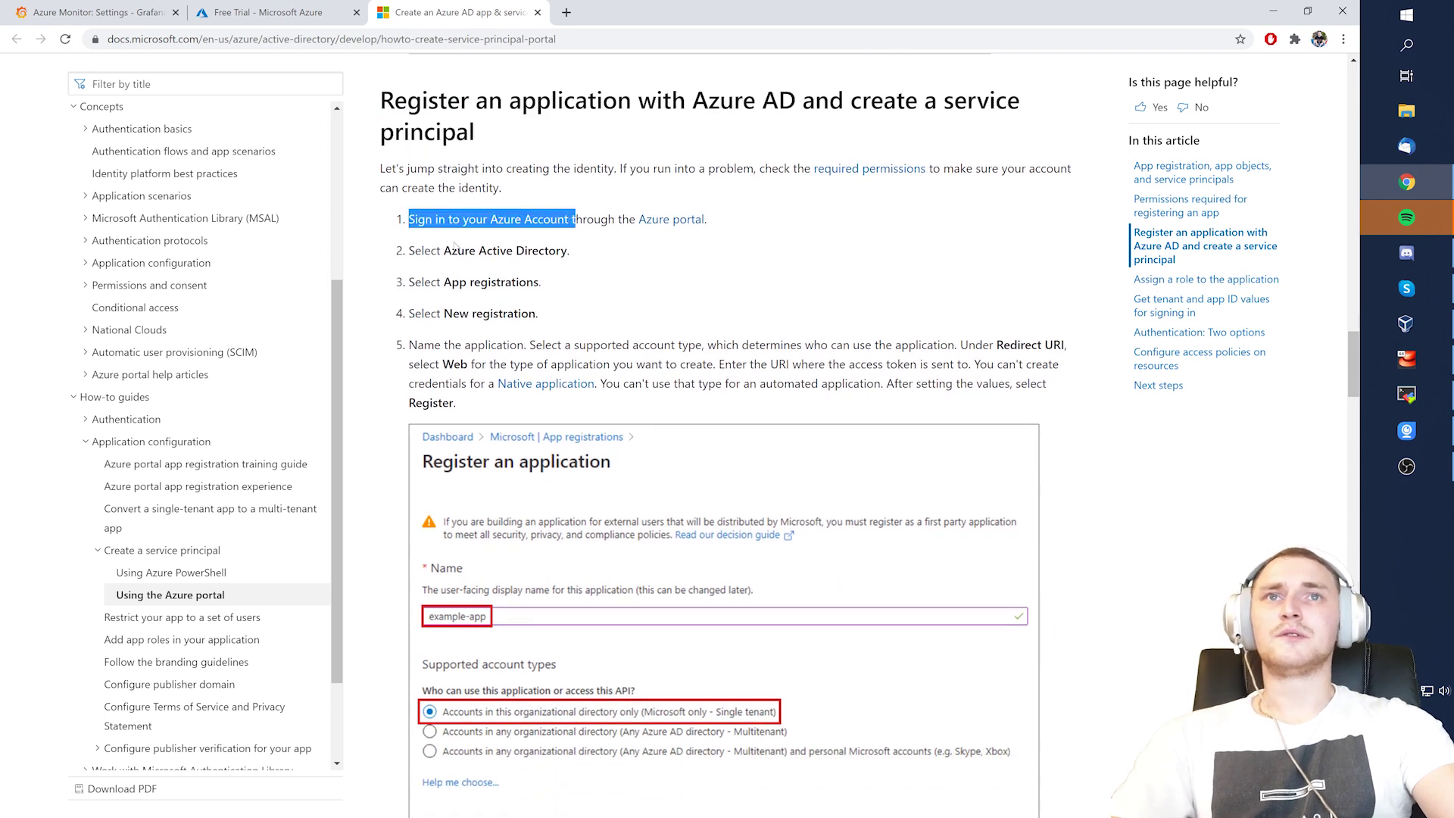
{"action": "left_click_drag", "start_coordinate": [424, 251], "coordinate": [567, 251]}
{"action": "left_click", "coordinate": [269, 13]}
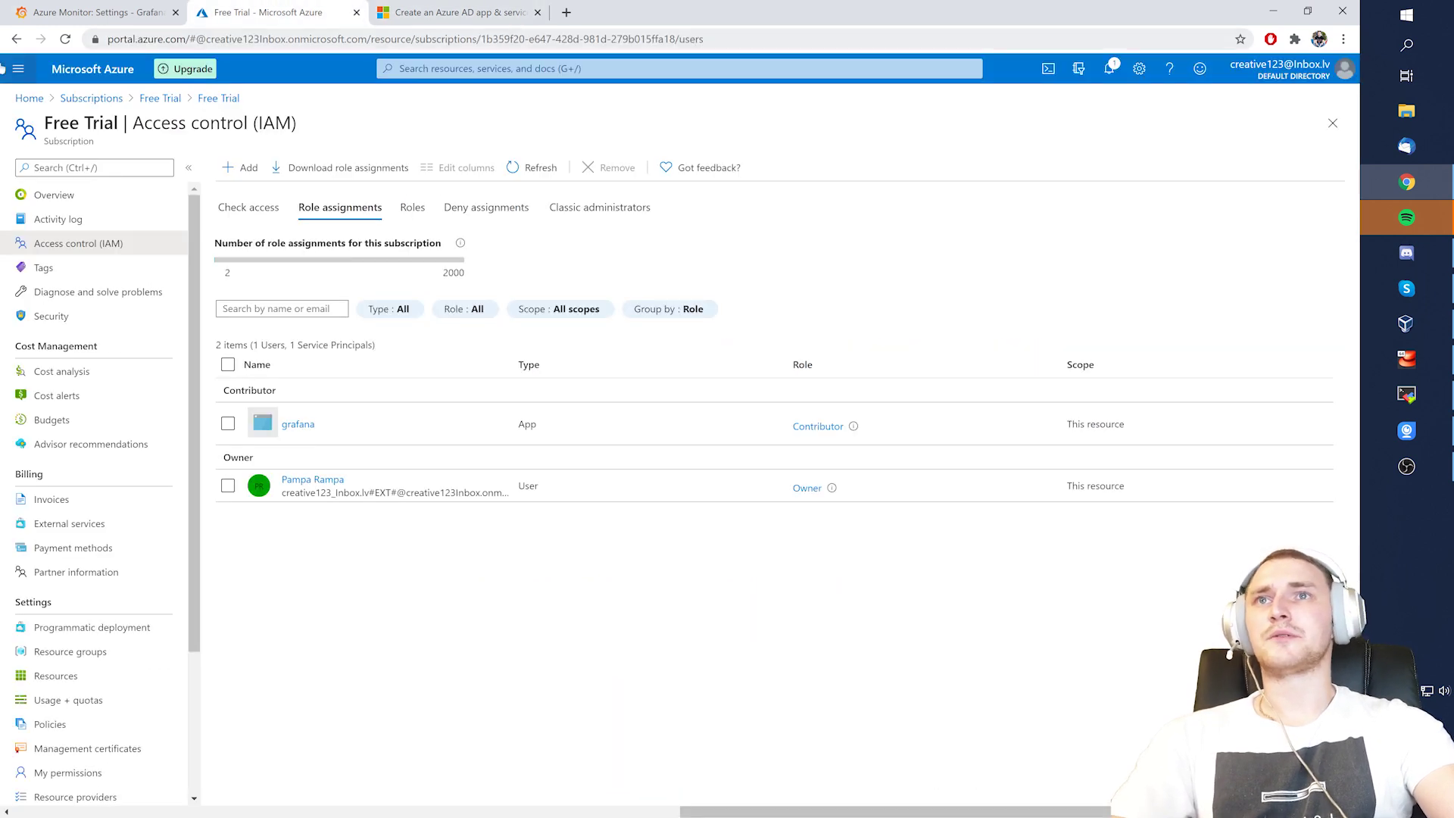
{"action": "left_click", "coordinate": [29, 99]}
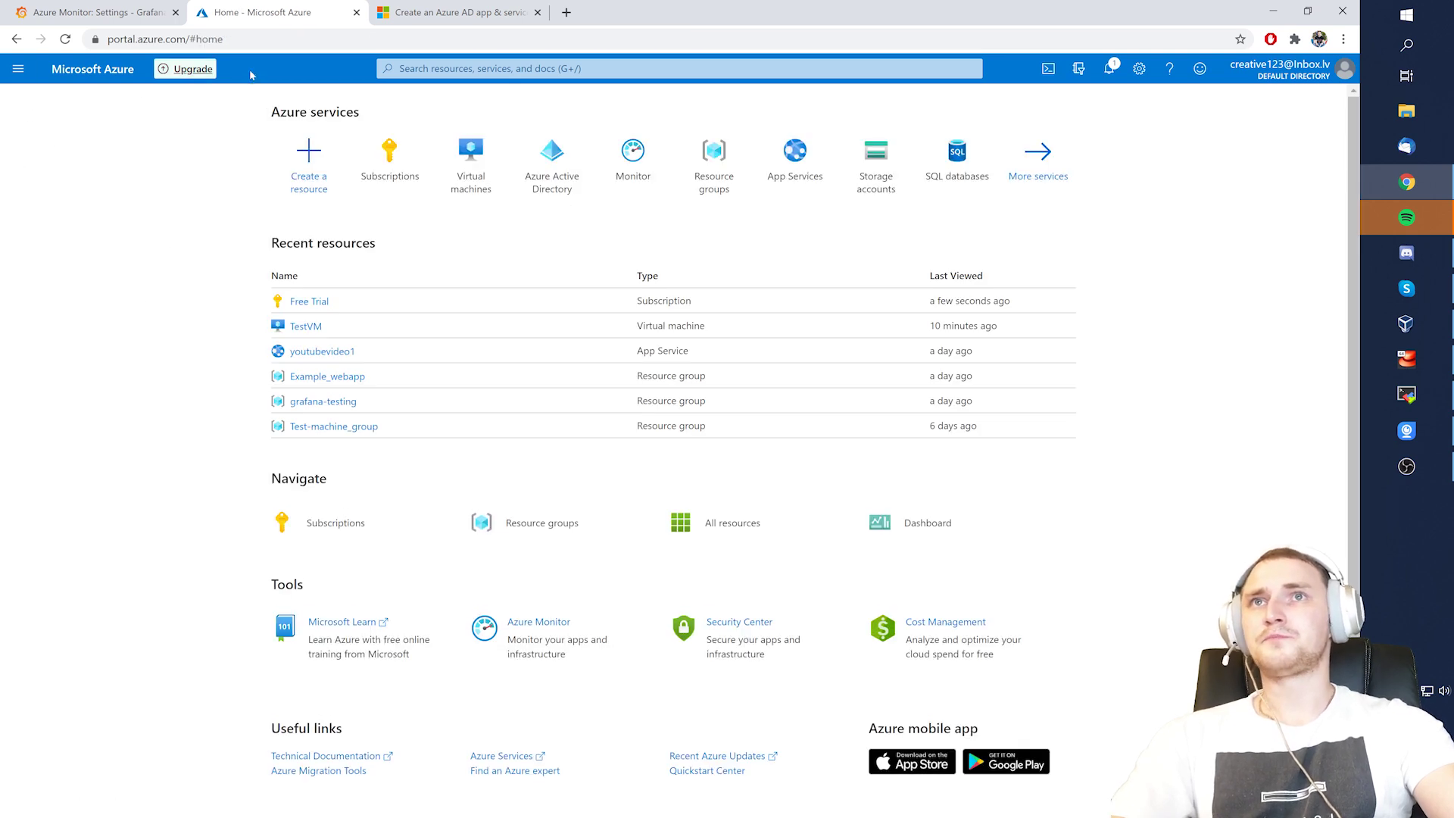
Search 'act' to open Azure Active Directory, then open App registrations to show the grafana app
{"action": "left_click", "coordinate": [400, 68]}
{"action": "type", "text": "act"}
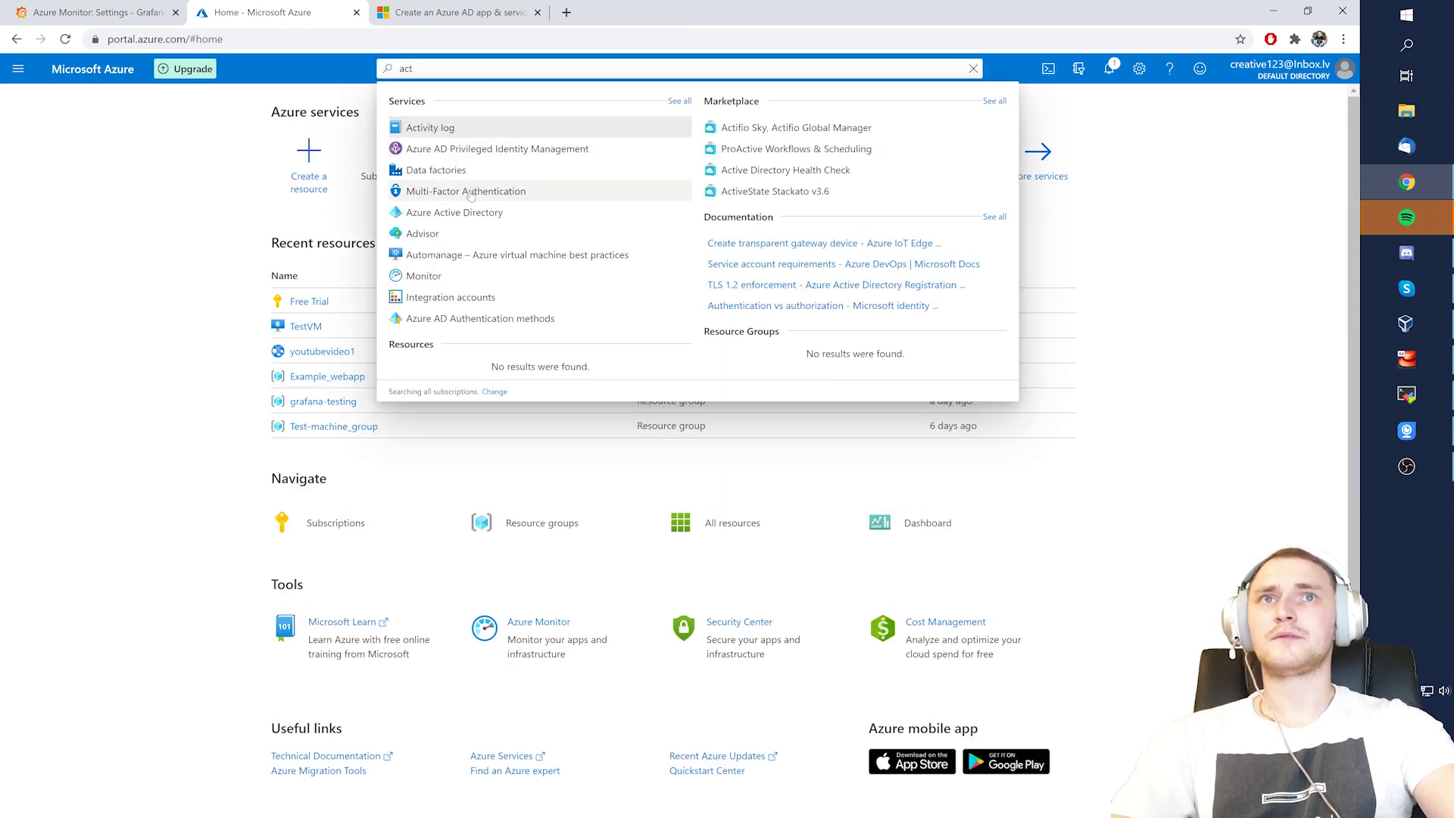
{"action": "left_click", "coordinate": [511, 220]}
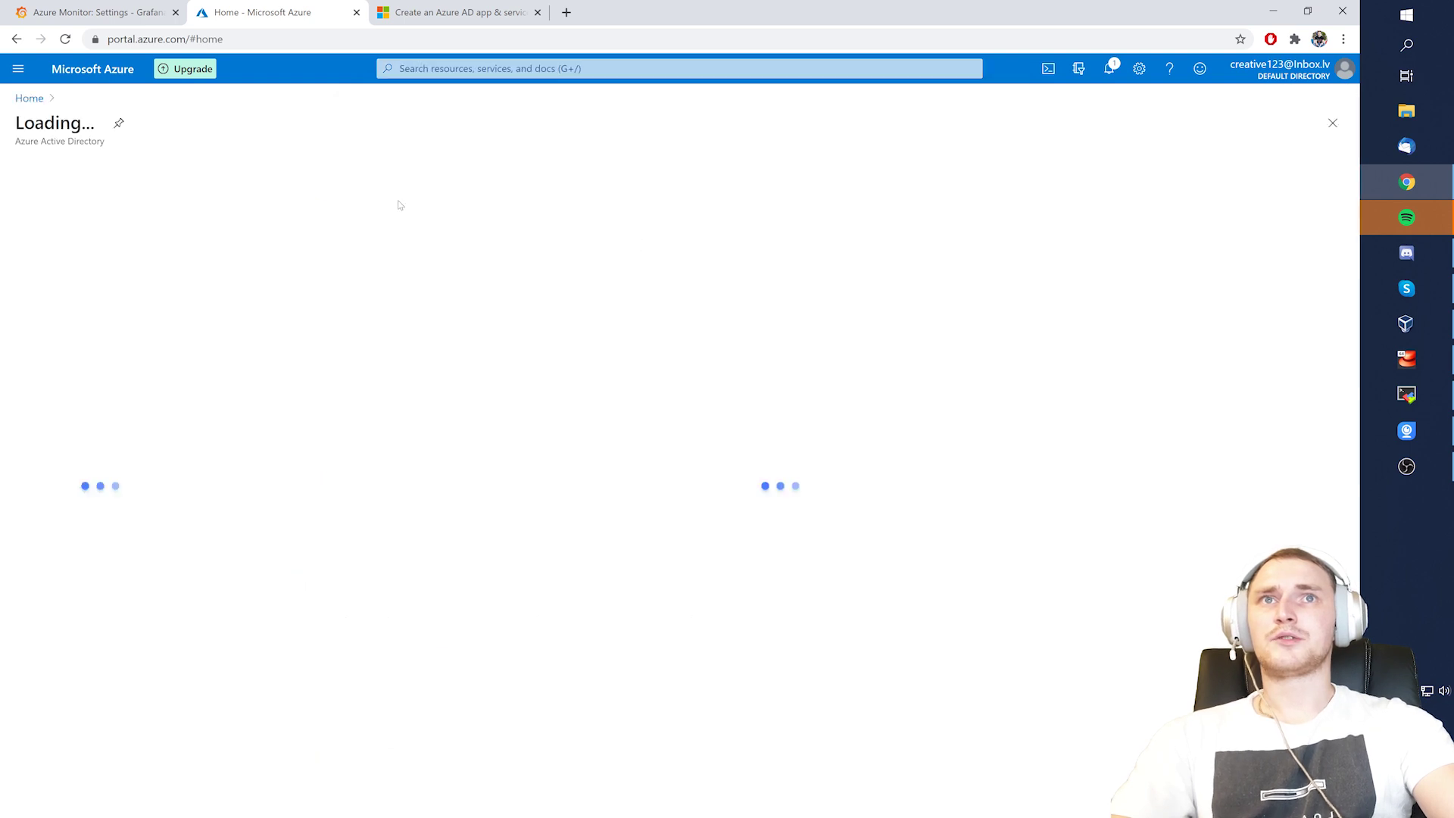
{"action": "left_click", "coordinate": [455, 9]}
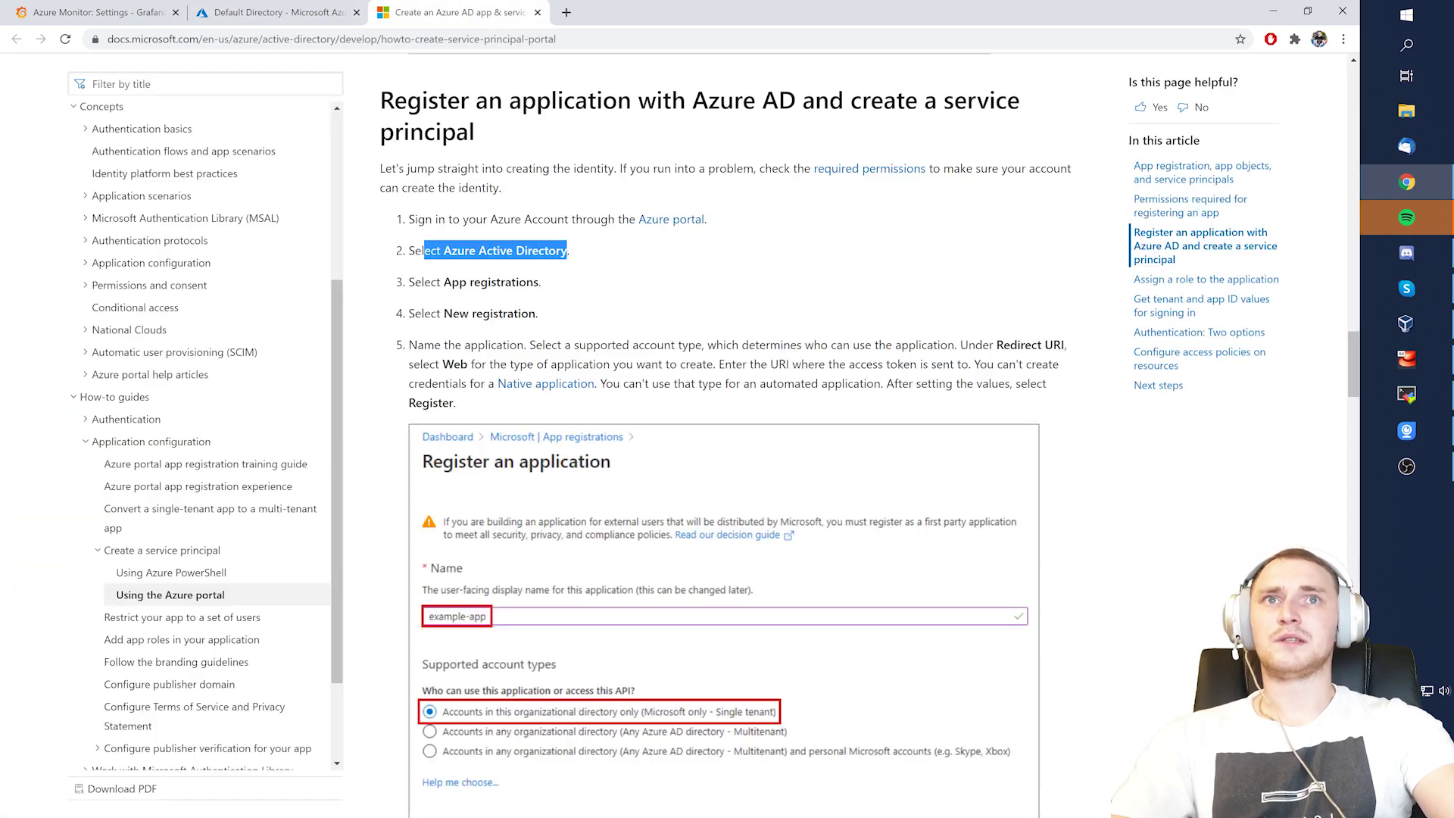
{"action": "left_click_drag", "start_coordinate": [415, 281], "coordinate": [538, 282]}
{"action": "left_click", "coordinate": [276, 12]}
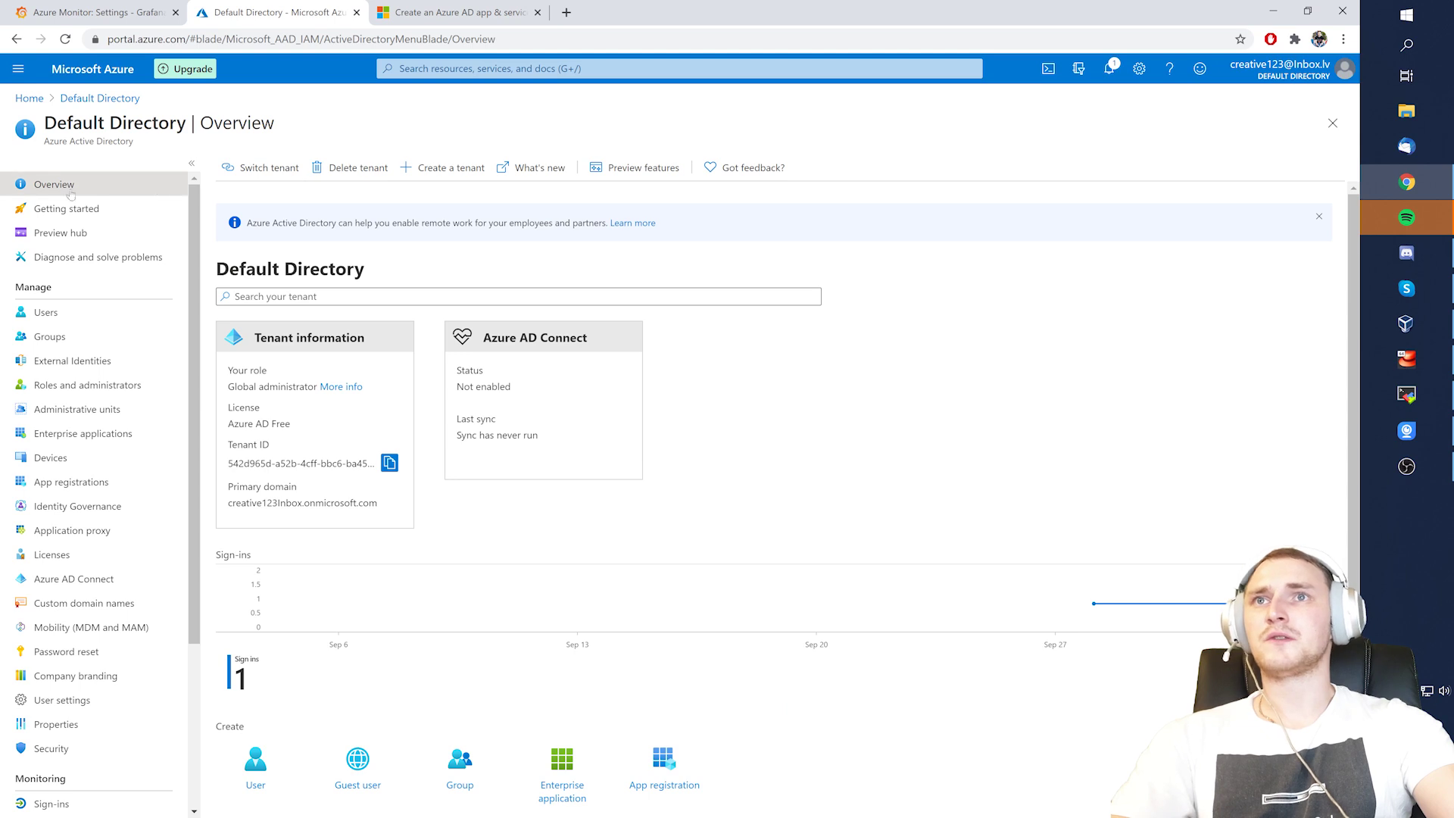
{"action": "left_click", "coordinate": [121, 487]}
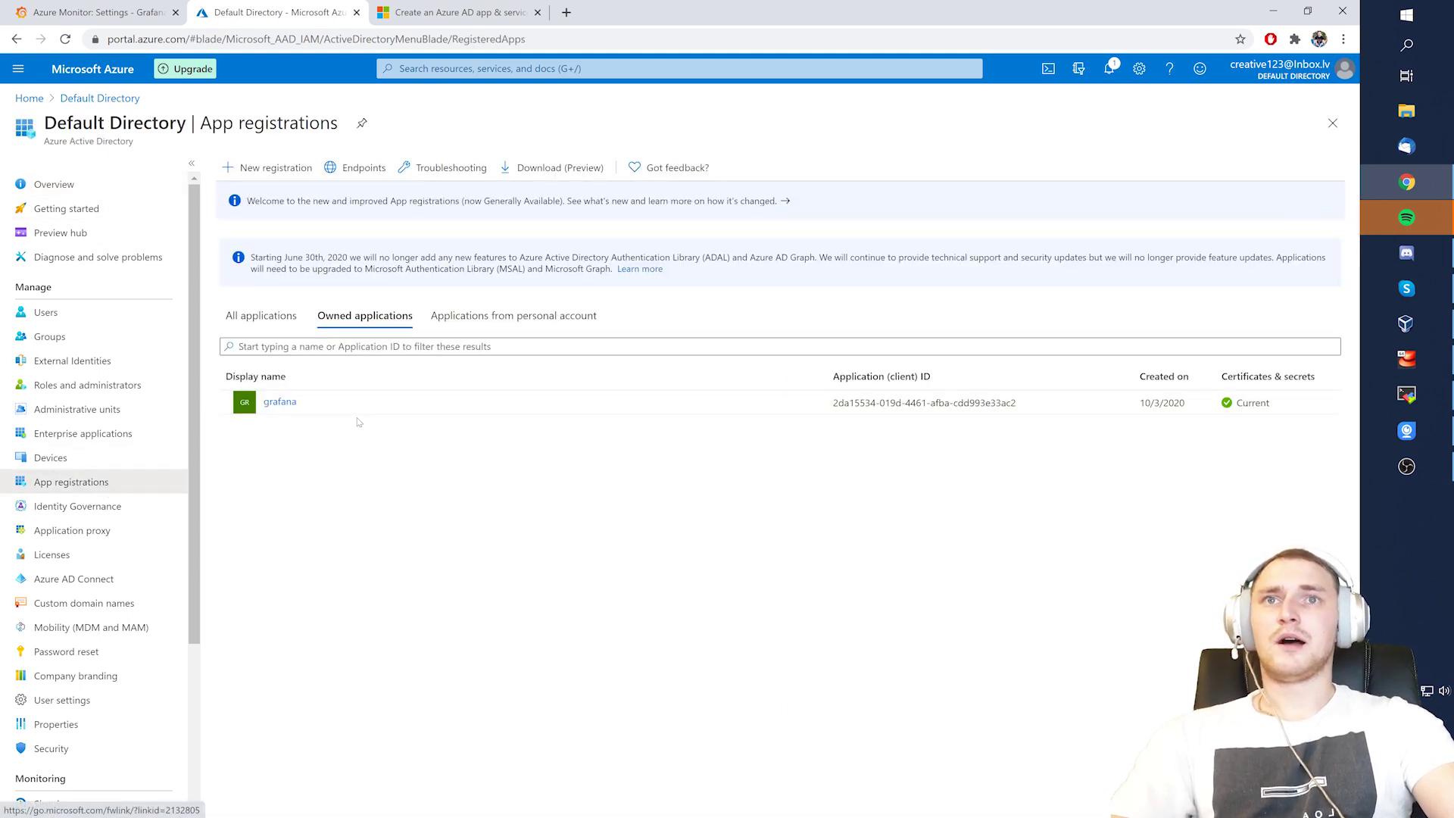
Start a new app registration and compare its form with the Docs guide
{"action": "left_click", "coordinate": [260, 168]}
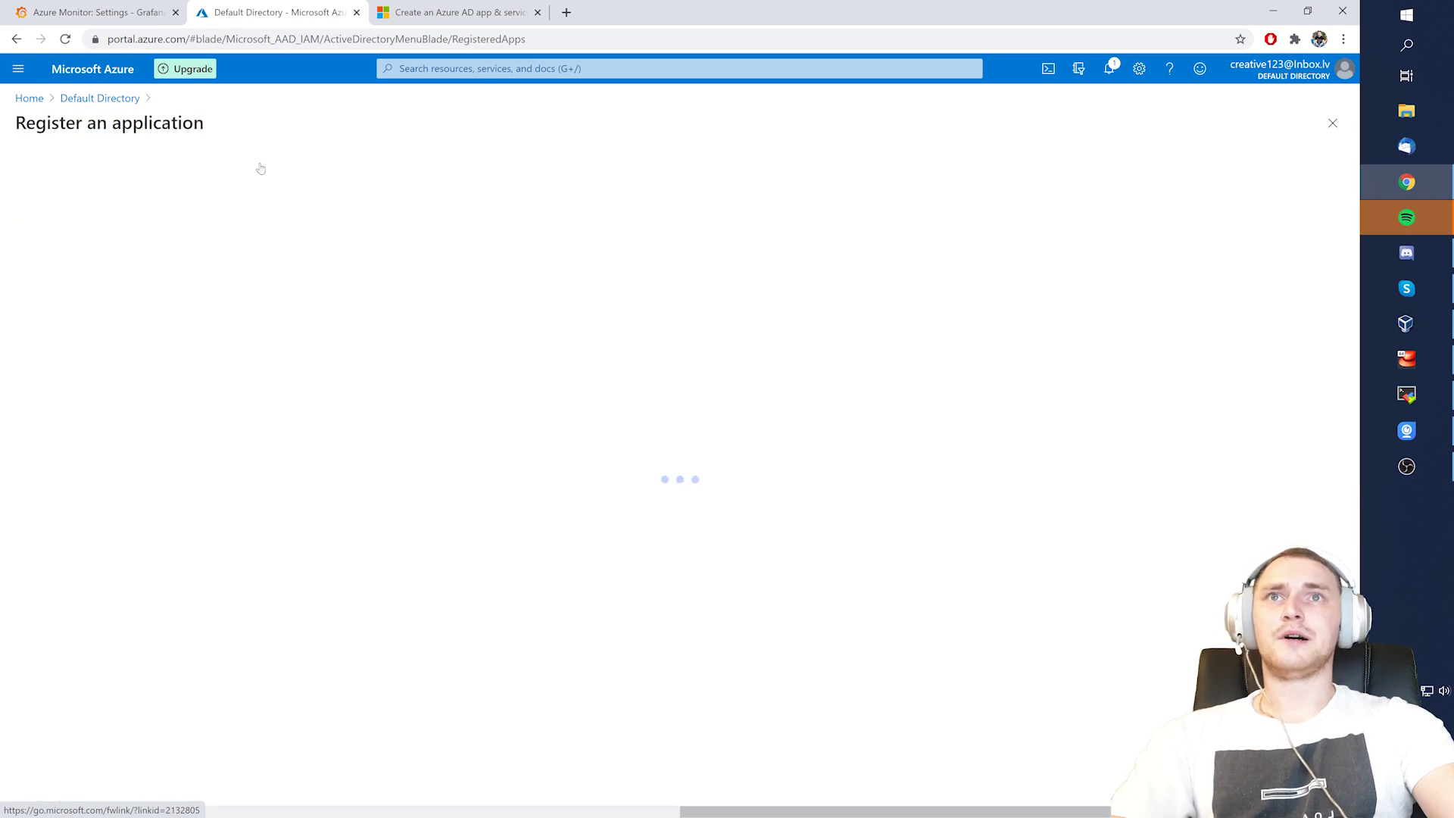
{"action": "left_click", "coordinate": [454, 12]}
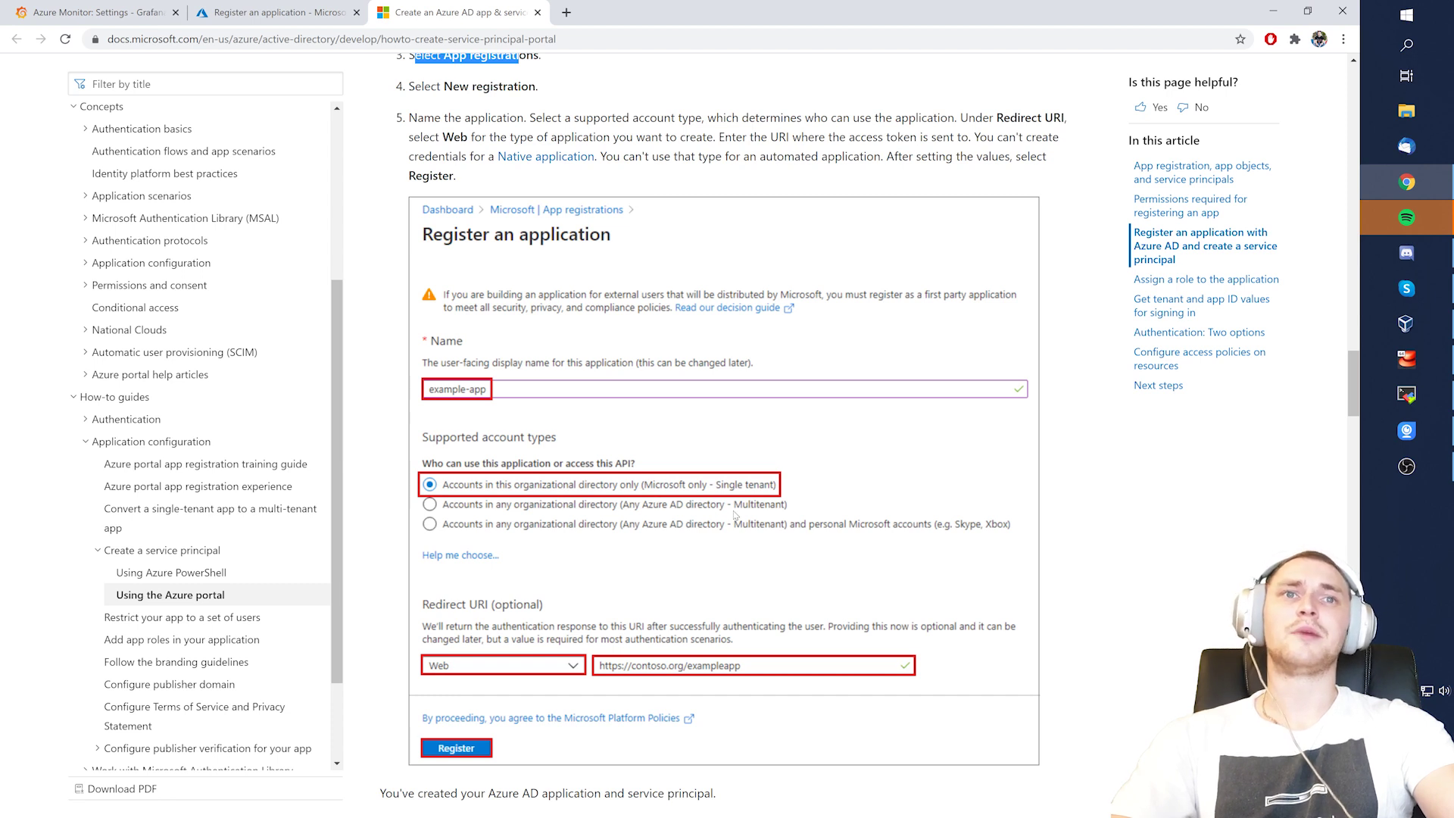
{"action": "scroll", "coordinate": [757, 496], "scroll_direction": "down", "scroll_amount": 2}
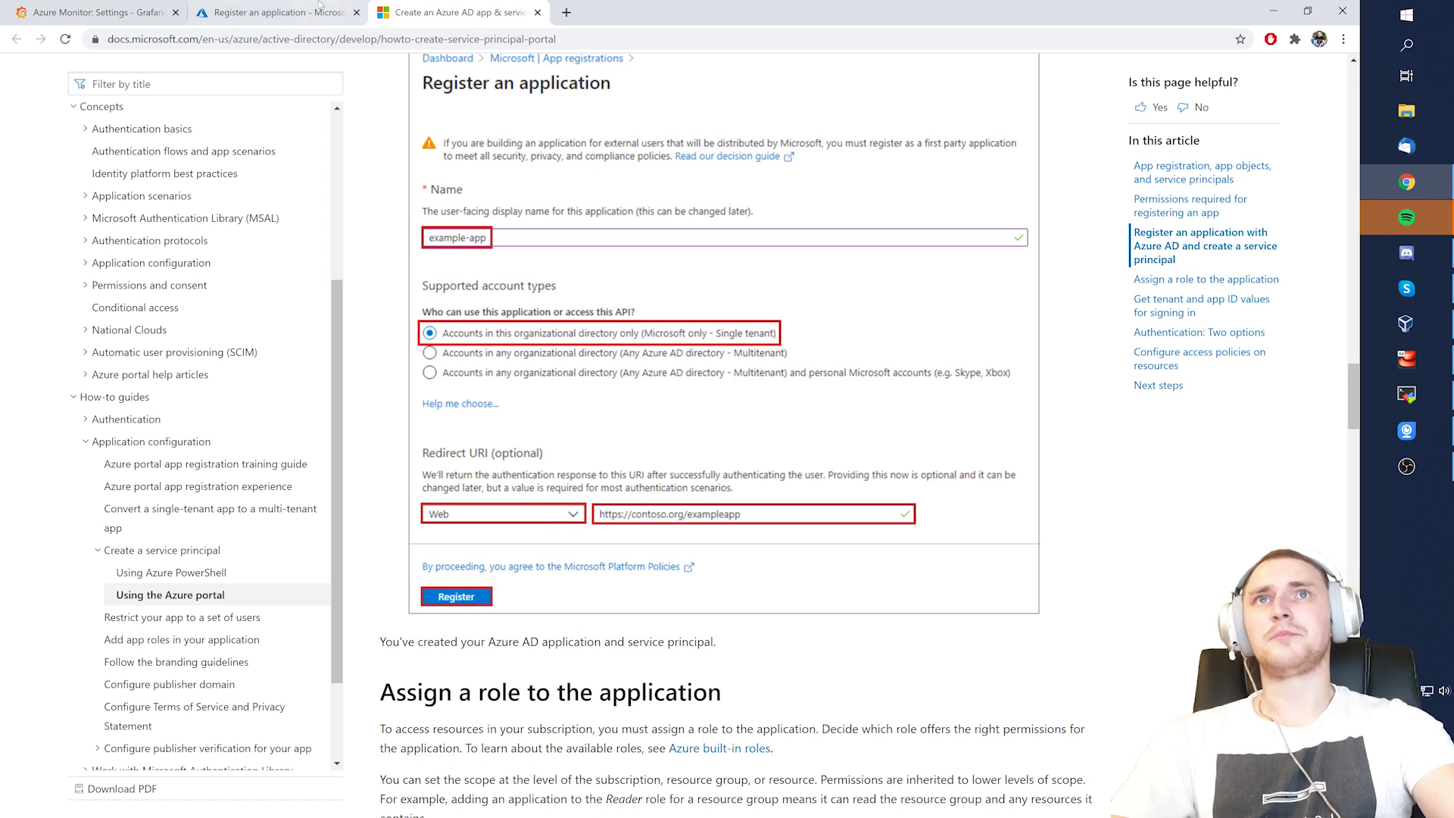
{"action": "left_click", "coordinate": [272, 13]}
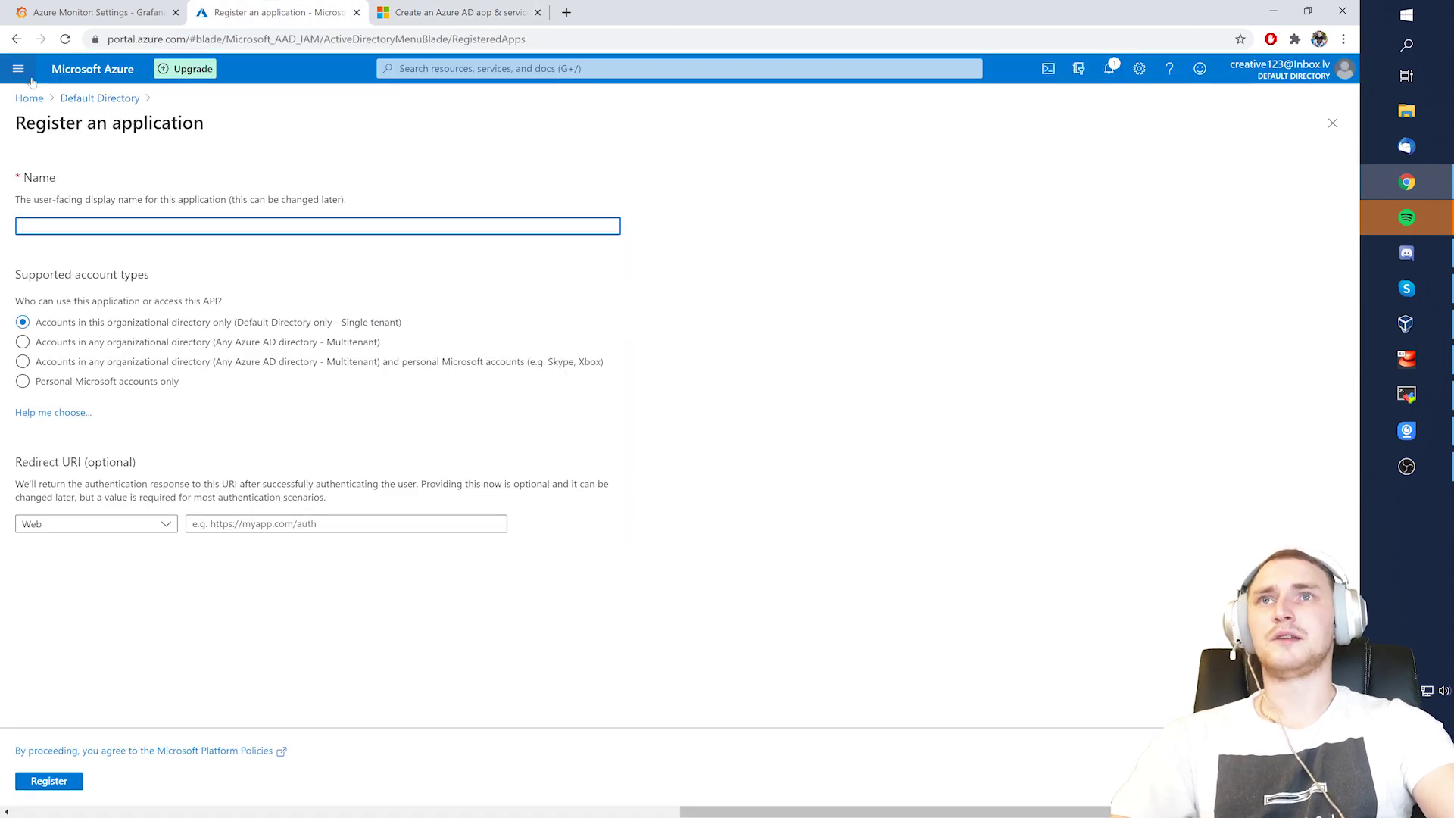
Return to Default Directory, open the grafana app registration's overview, and go back to the docs
{"action": "left_click", "coordinate": [17, 41]}
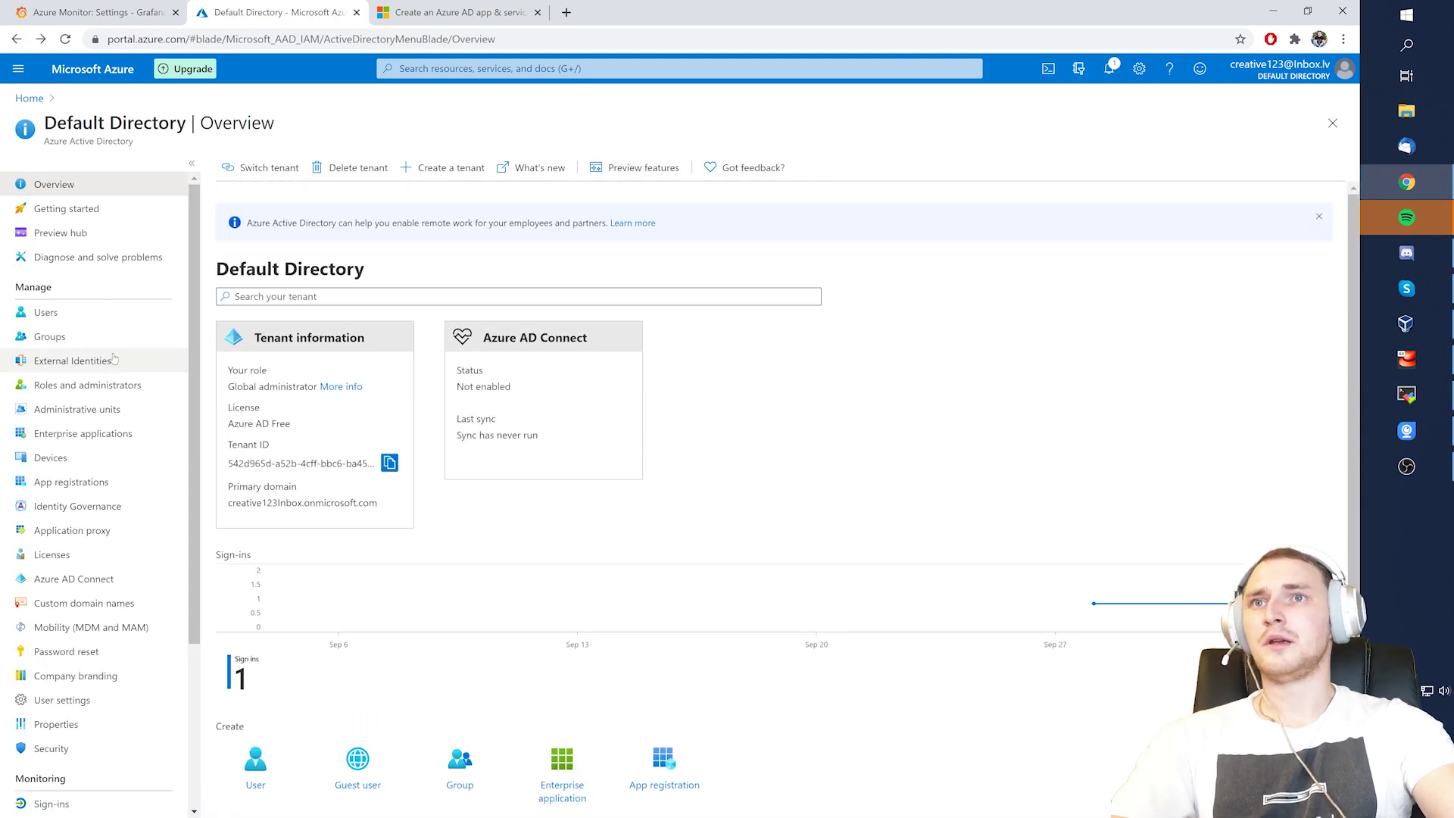
{"action": "scroll", "coordinate": [125, 424], "scroll_direction": "down", "scroll_amount": 2}
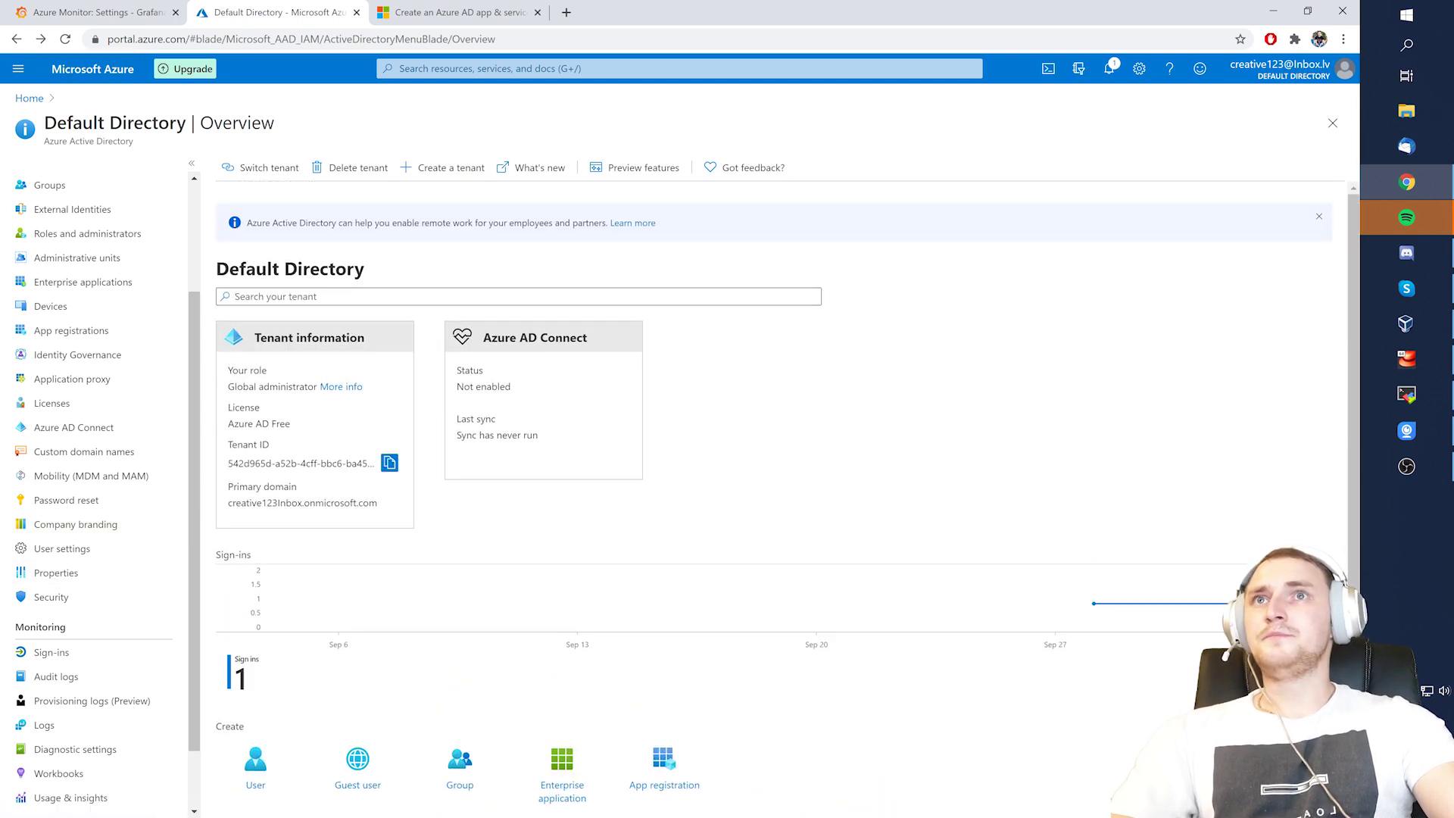
{"action": "scroll", "coordinate": [111, 310], "scroll_direction": "up", "scroll_amount": 2}
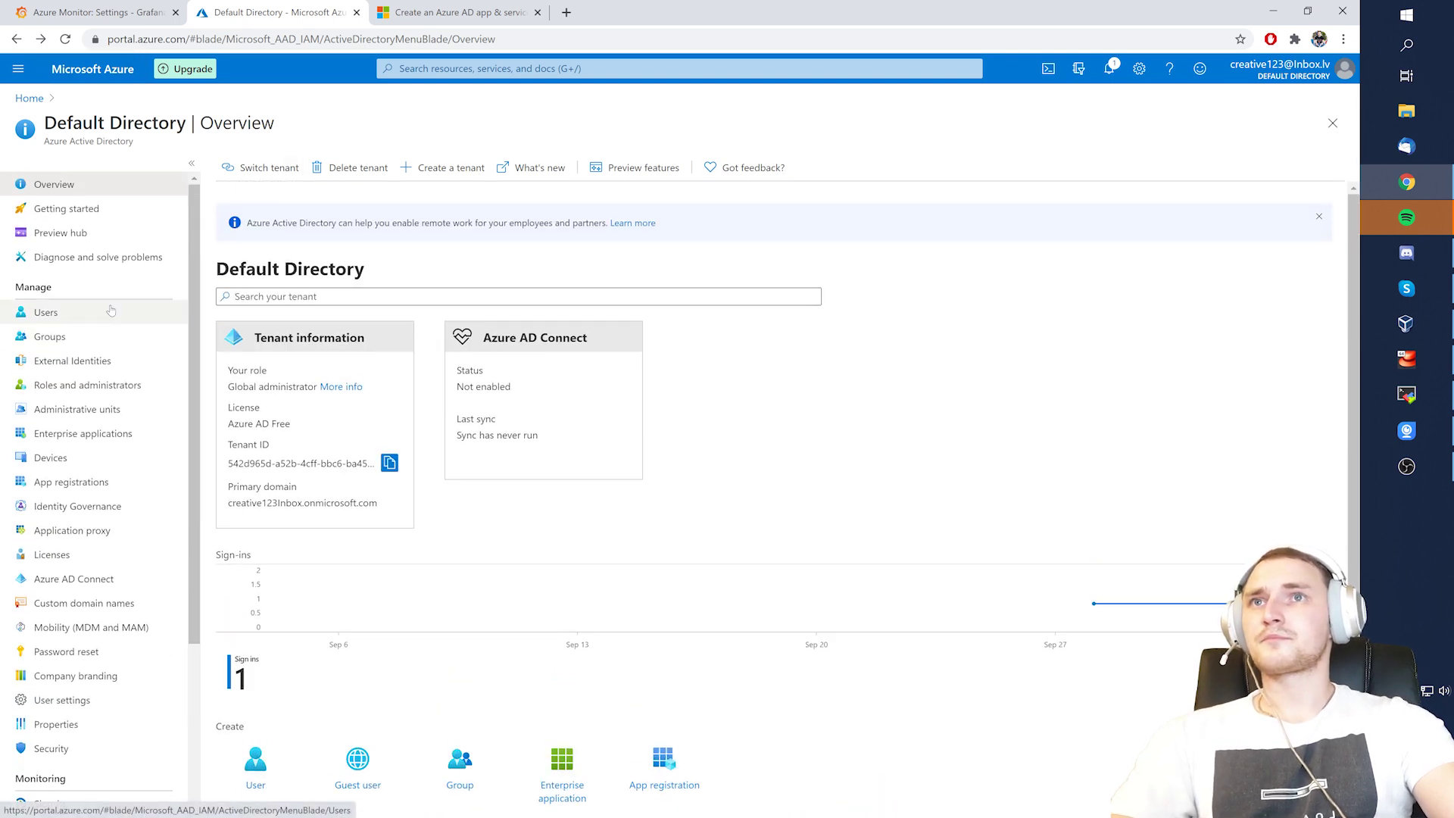
{"action": "left_click", "coordinate": [114, 484]}
{"action": "left_click", "coordinate": [280, 402]}
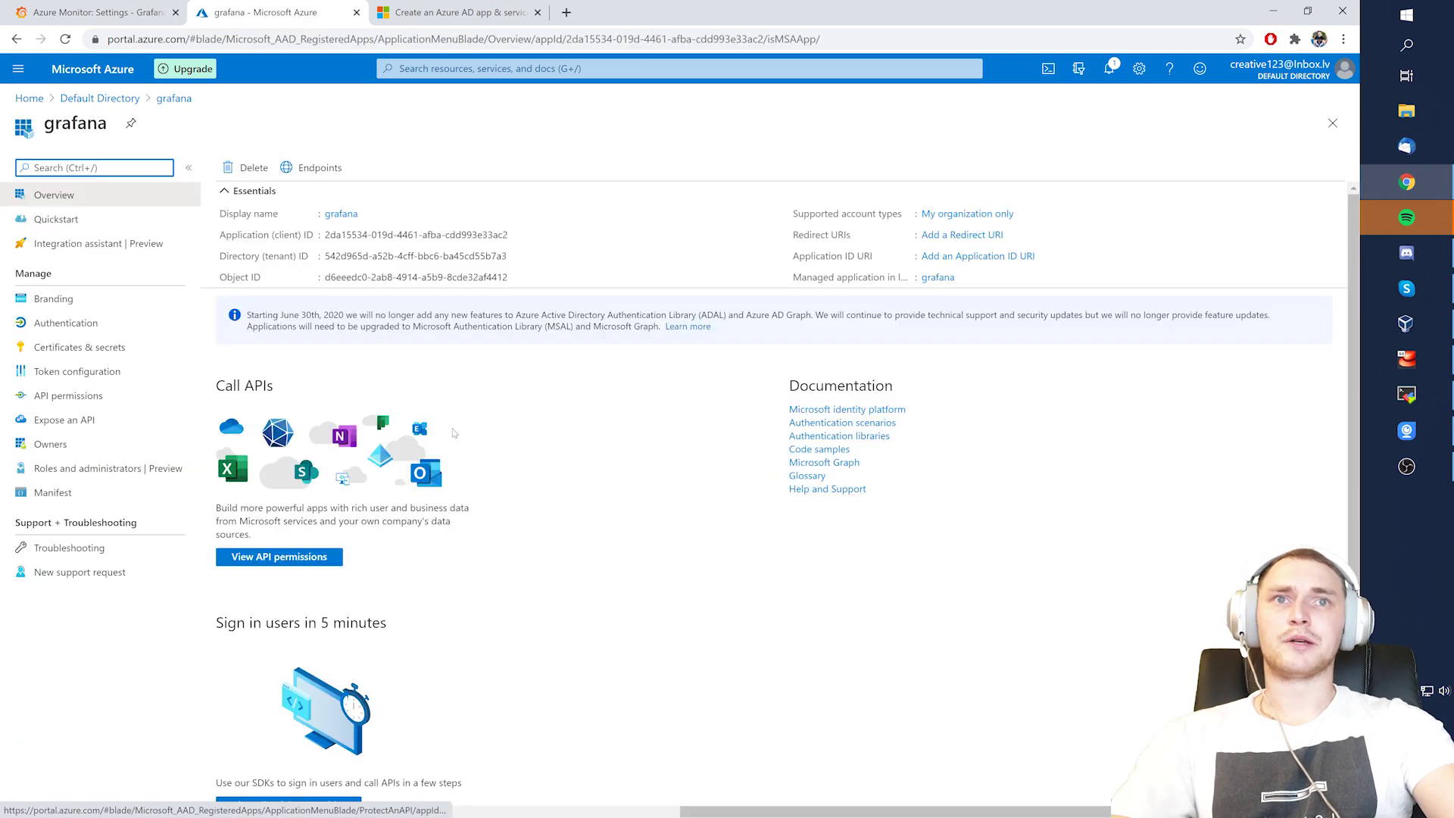
{"action": "scroll", "coordinate": [492, 454], "scroll_direction": "down", "scroll_amount": 1}
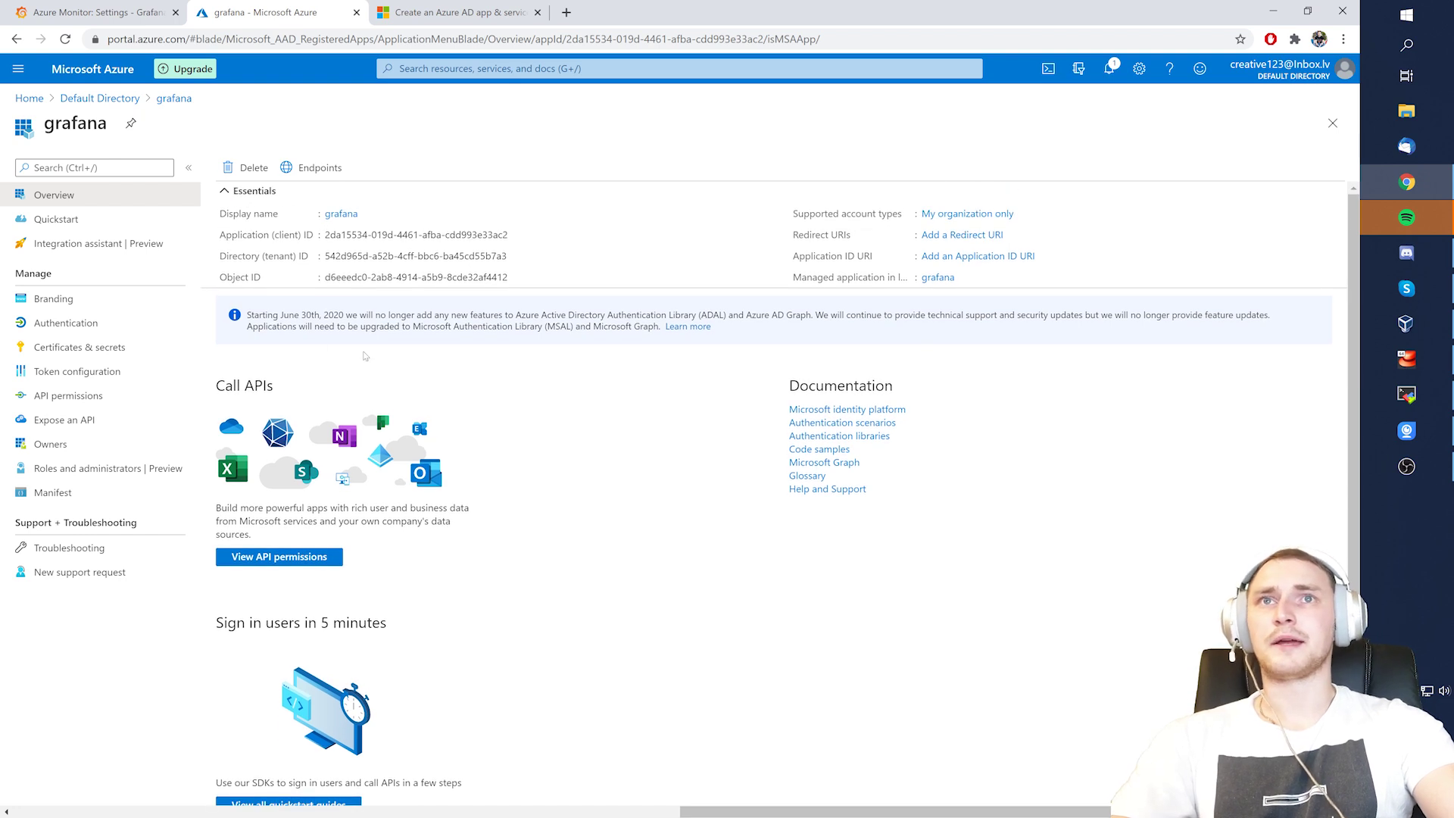
{"action": "key", "text": "ctrl+Tab"}
{"action": "scroll", "coordinate": [727, 409], "scroll_direction": "down", "scroll_amount": 5}
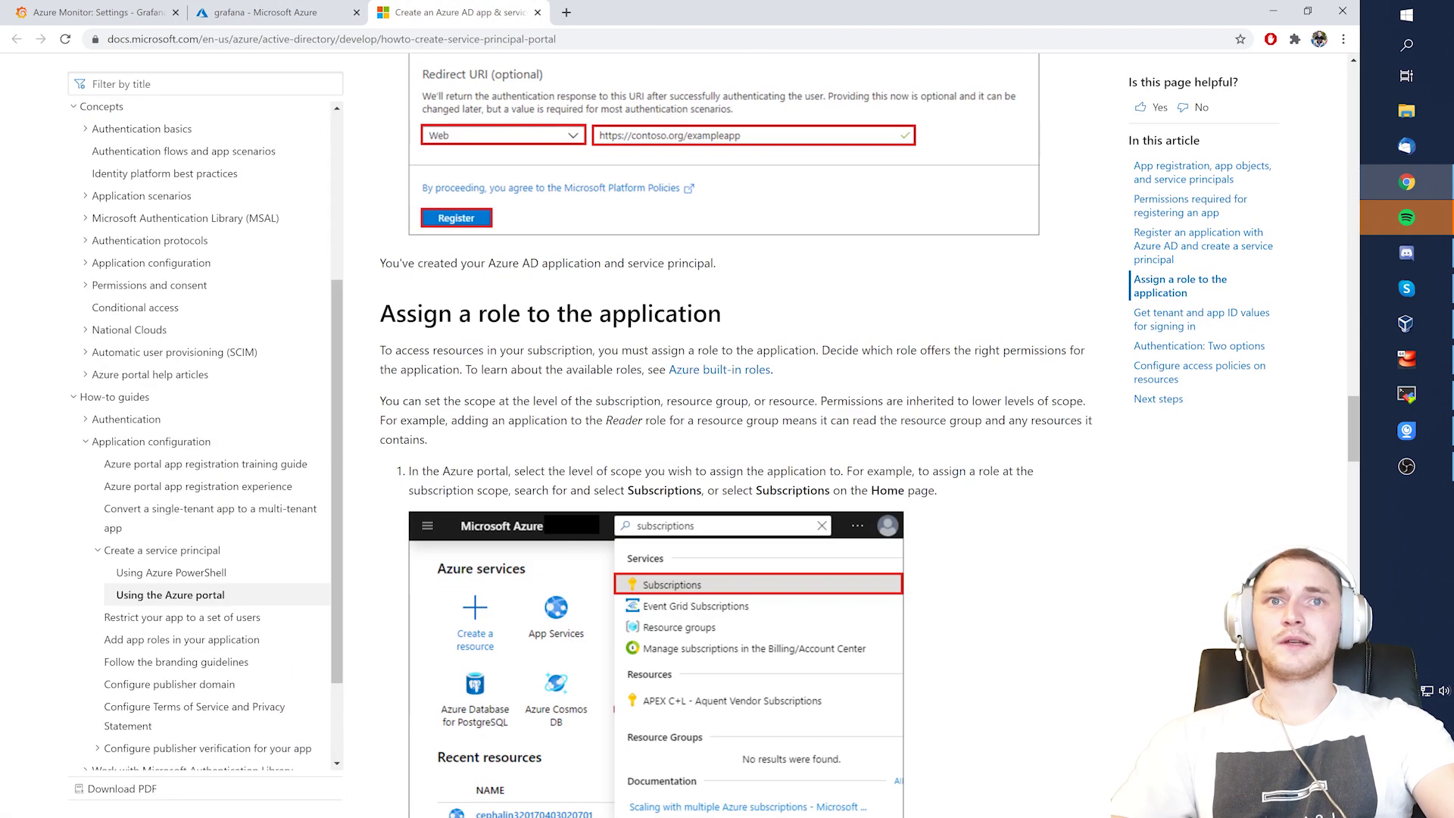
Read the 'Assign a role to the application' steps, noting the Access control (IAM) step, then return to grafana
{"action": "left_click_drag", "start_coordinate": [371, 329], "coordinate": [784, 352]}
{"action": "scroll", "coordinate": [720, 418], "scroll_direction": "down", "scroll_amount": 4}
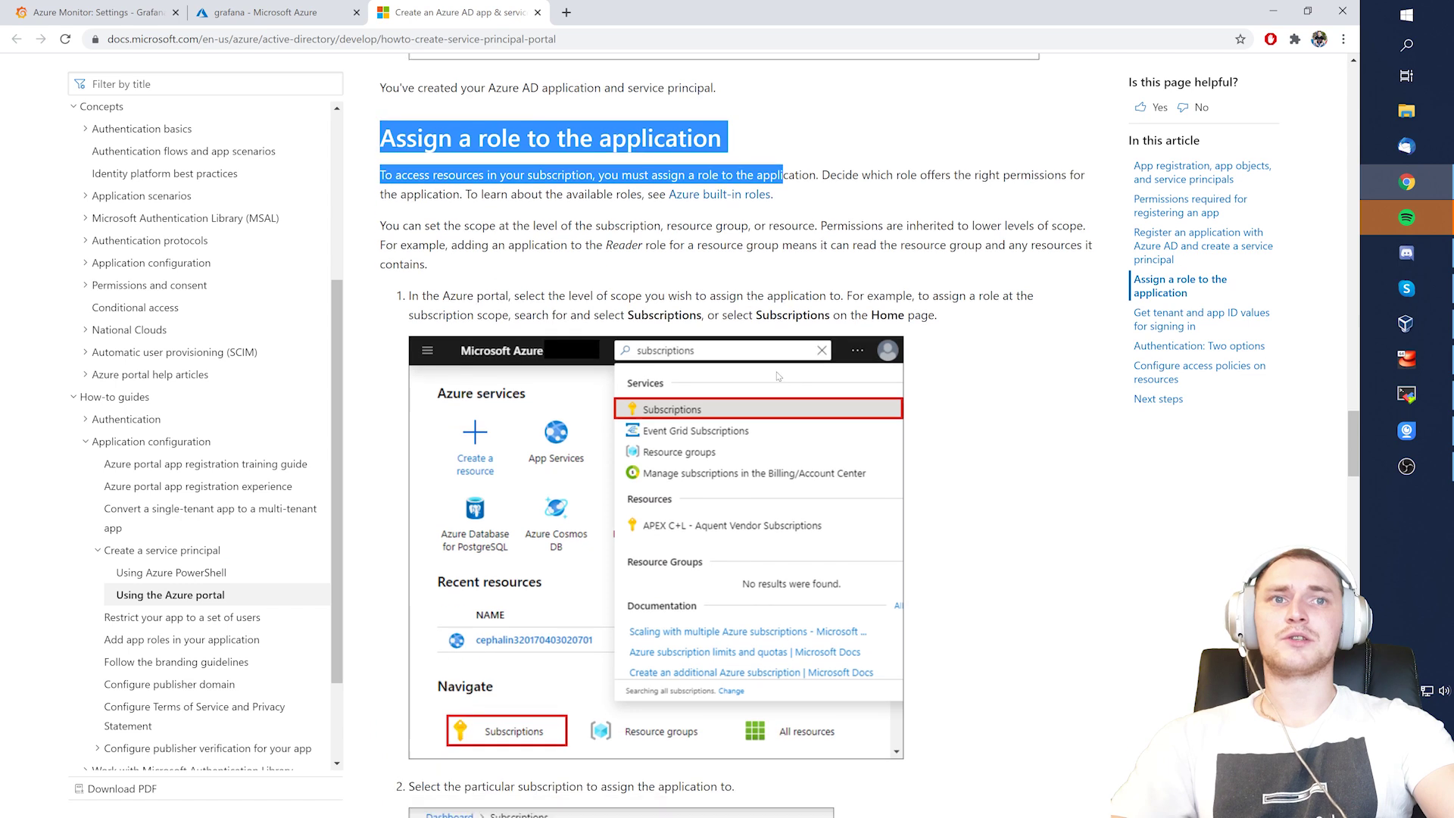
{"action": "scroll", "coordinate": [720, 417], "scroll_direction": "down", "scroll_amount": 4}
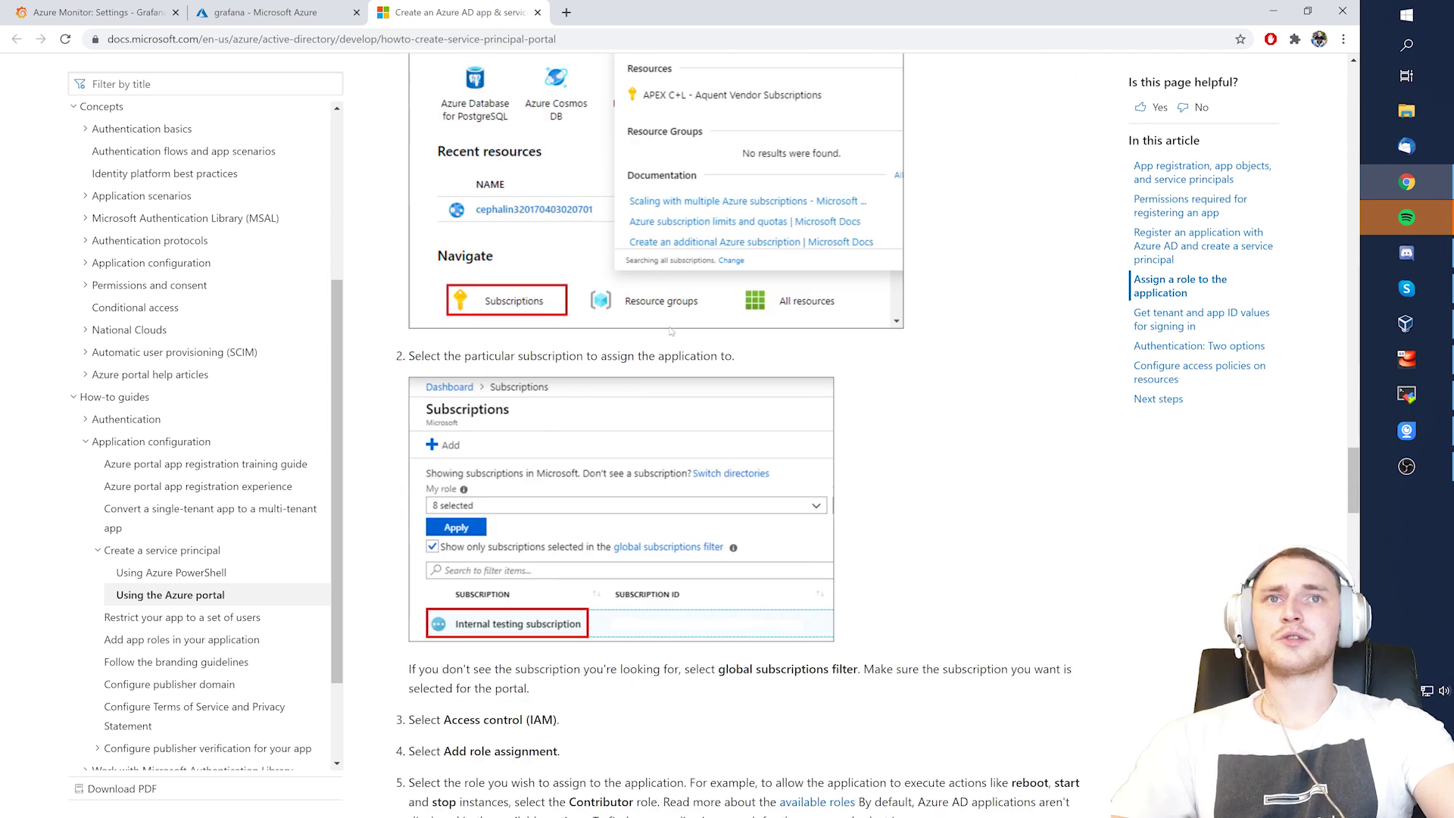
{"action": "scroll", "coordinate": [542, 397], "scroll_direction": "down", "scroll_amount": 2}
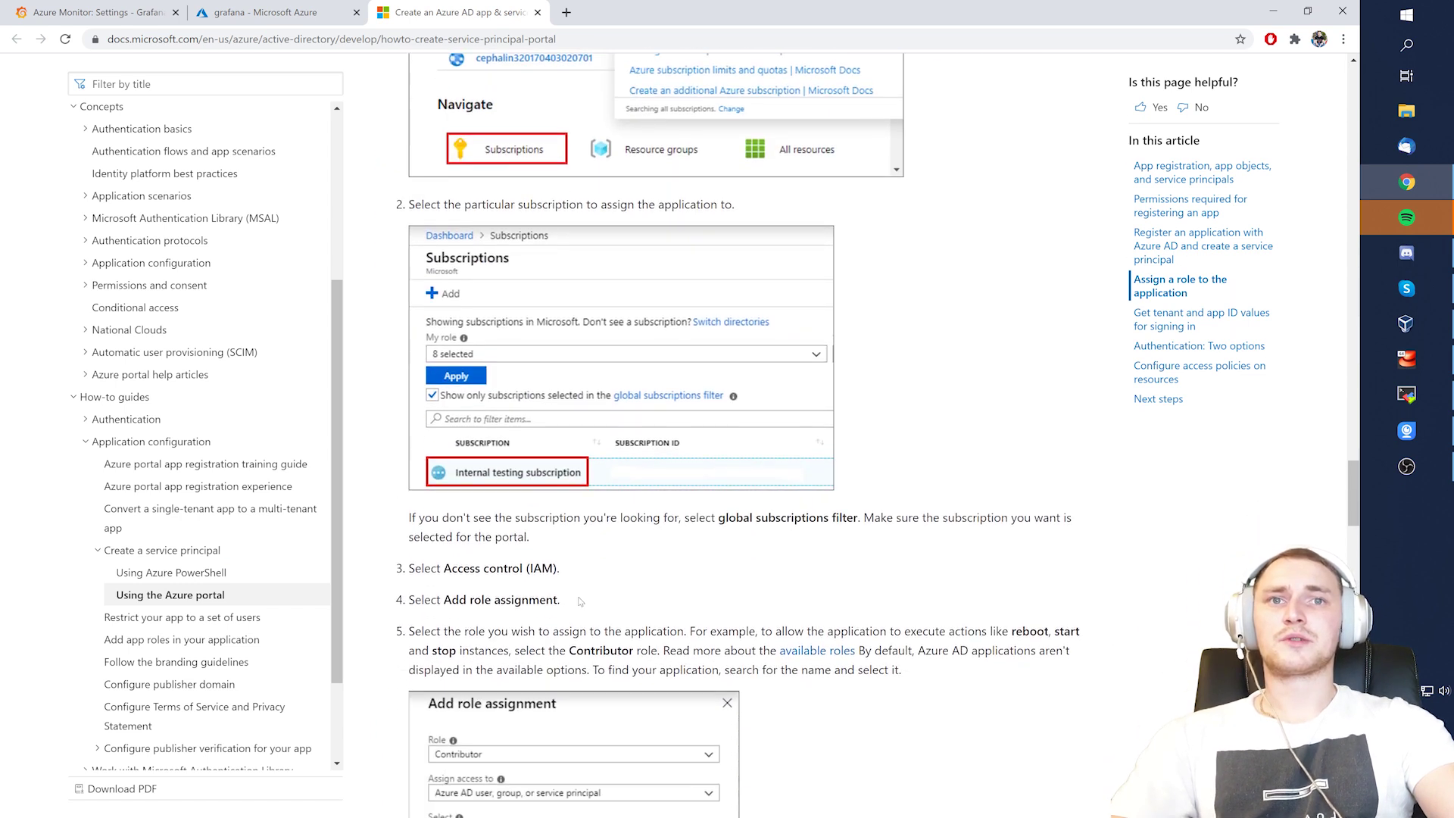
{"action": "left_click_drag", "start_coordinate": [461, 568], "coordinate": [571, 573]}
{"action": "left_click", "coordinate": [340, 23]}
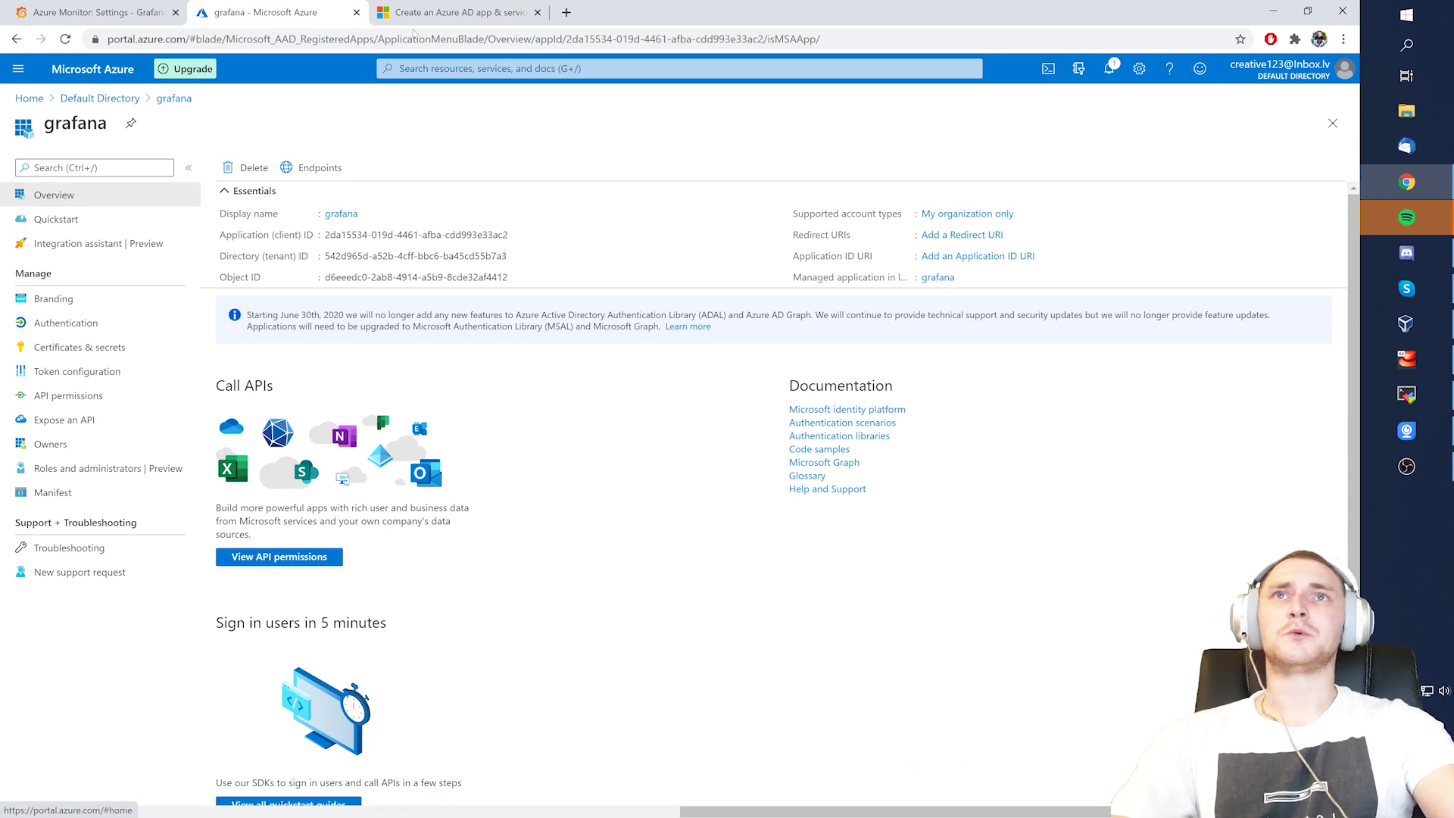
Check Grafana's empty Directory (tenant) ID and Client Secret fields, then return to the role-assignment steps
{"action": "left_click", "coordinate": [144, 12]}
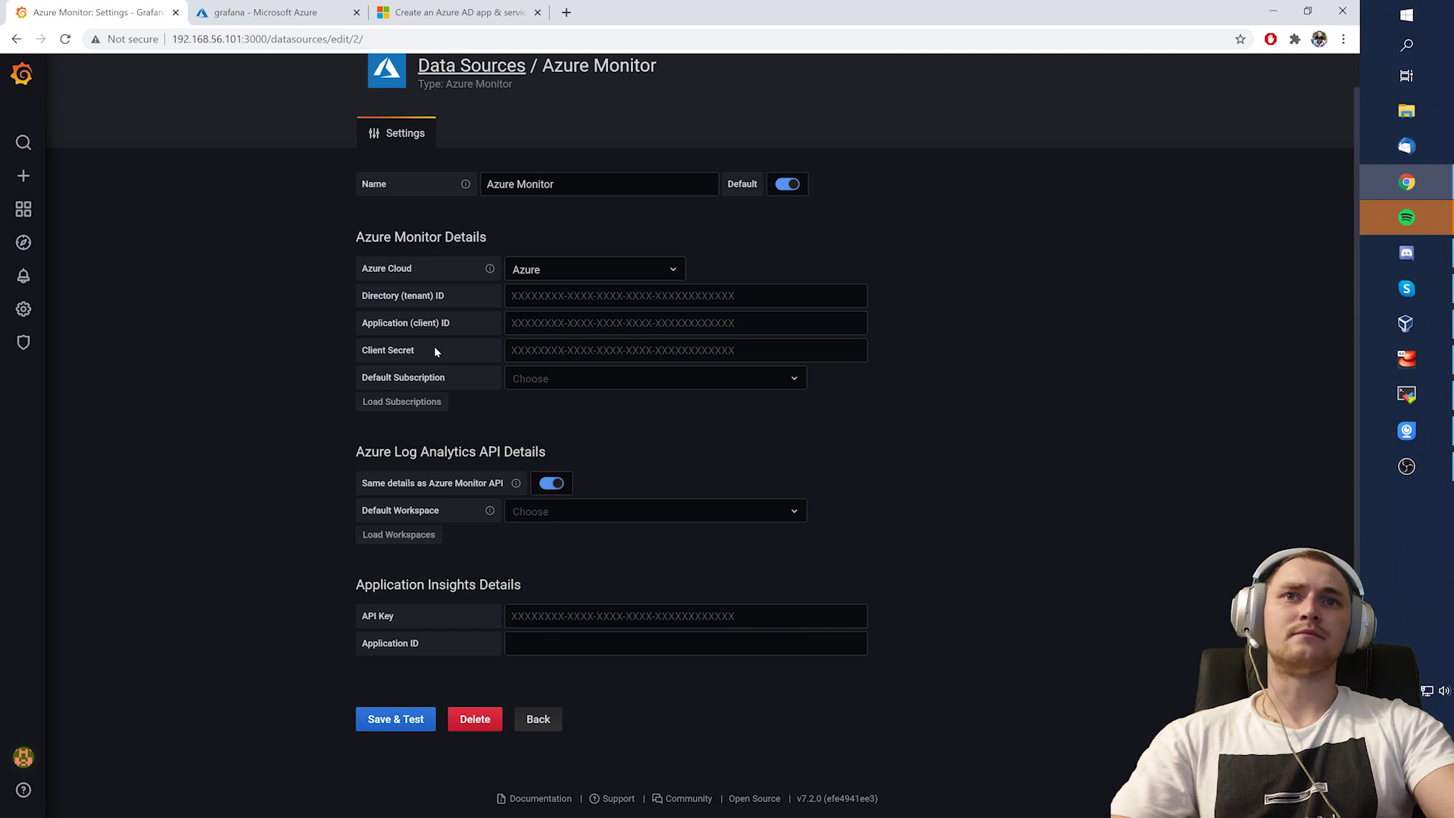
{"action": "left_click_drag", "start_coordinate": [382, 296], "coordinate": [460, 347]}
{"action": "left_click_drag", "start_coordinate": [368, 352], "coordinate": [415, 351]}
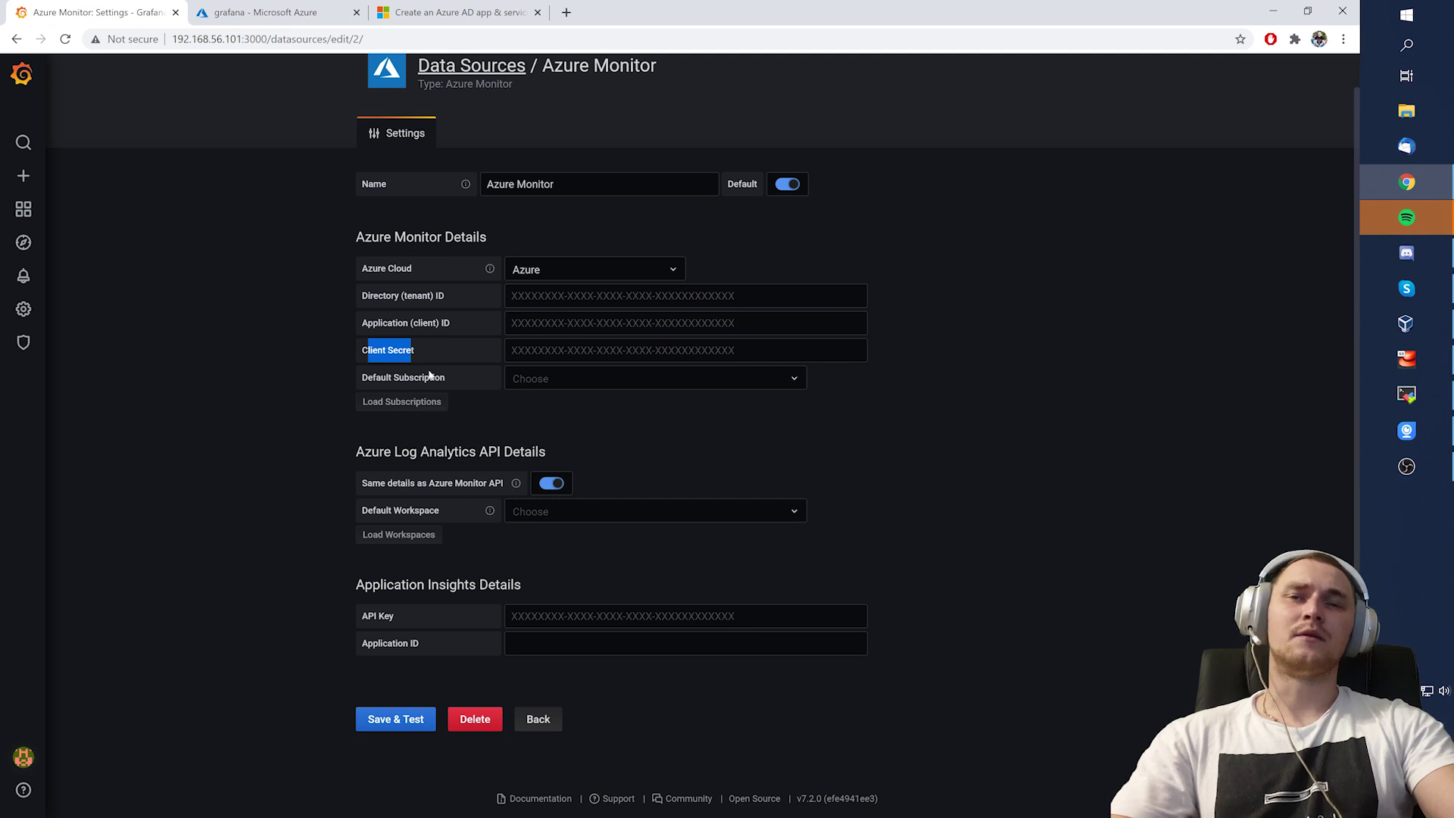
{"action": "left_click", "coordinate": [454, 12]}
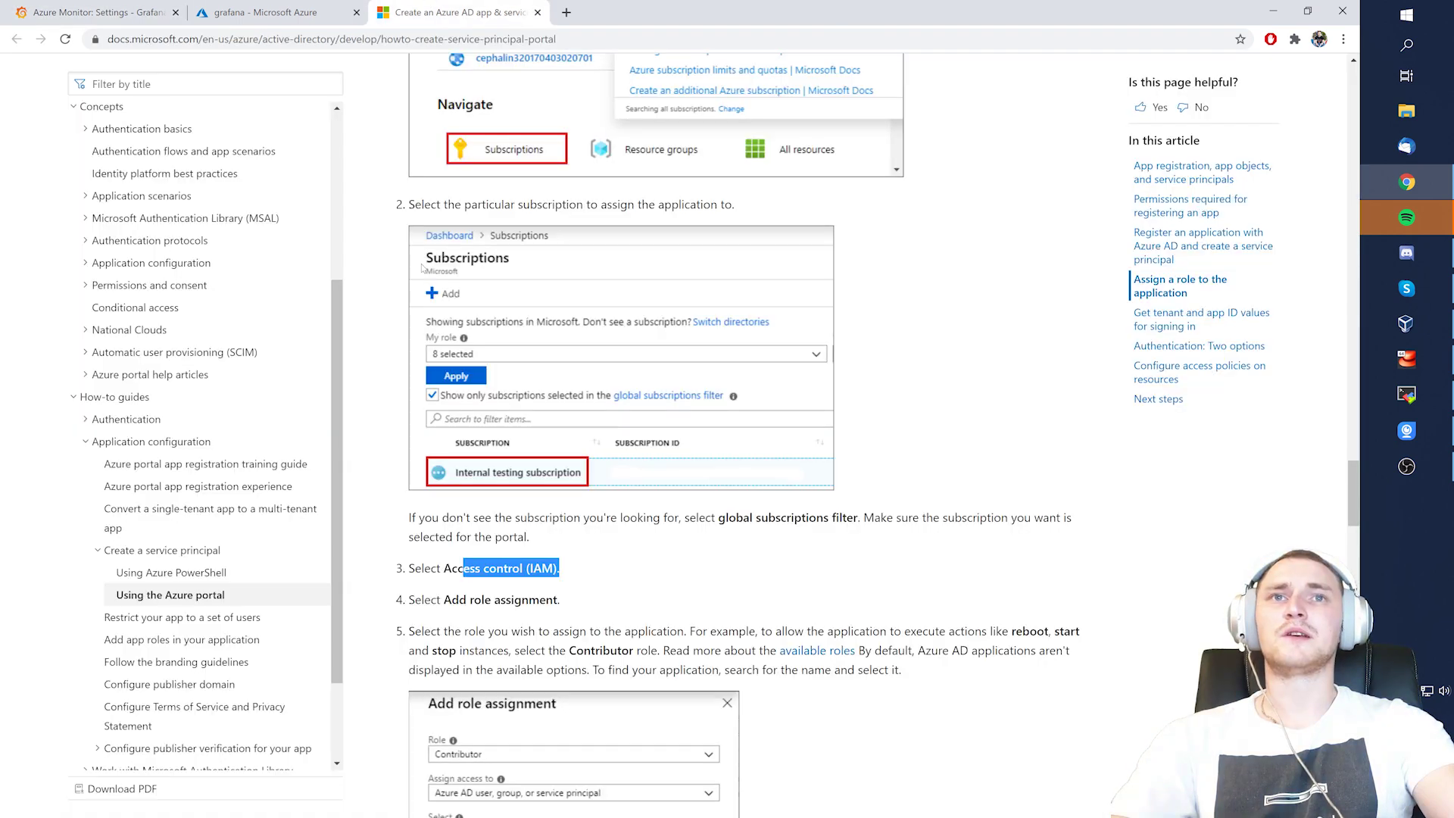
Reread the 'Assign a role' steps in the Microsoft Docs article
{"action": "scroll", "coordinate": [747, 239], "scroll_direction": "up", "scroll_amount": 9}
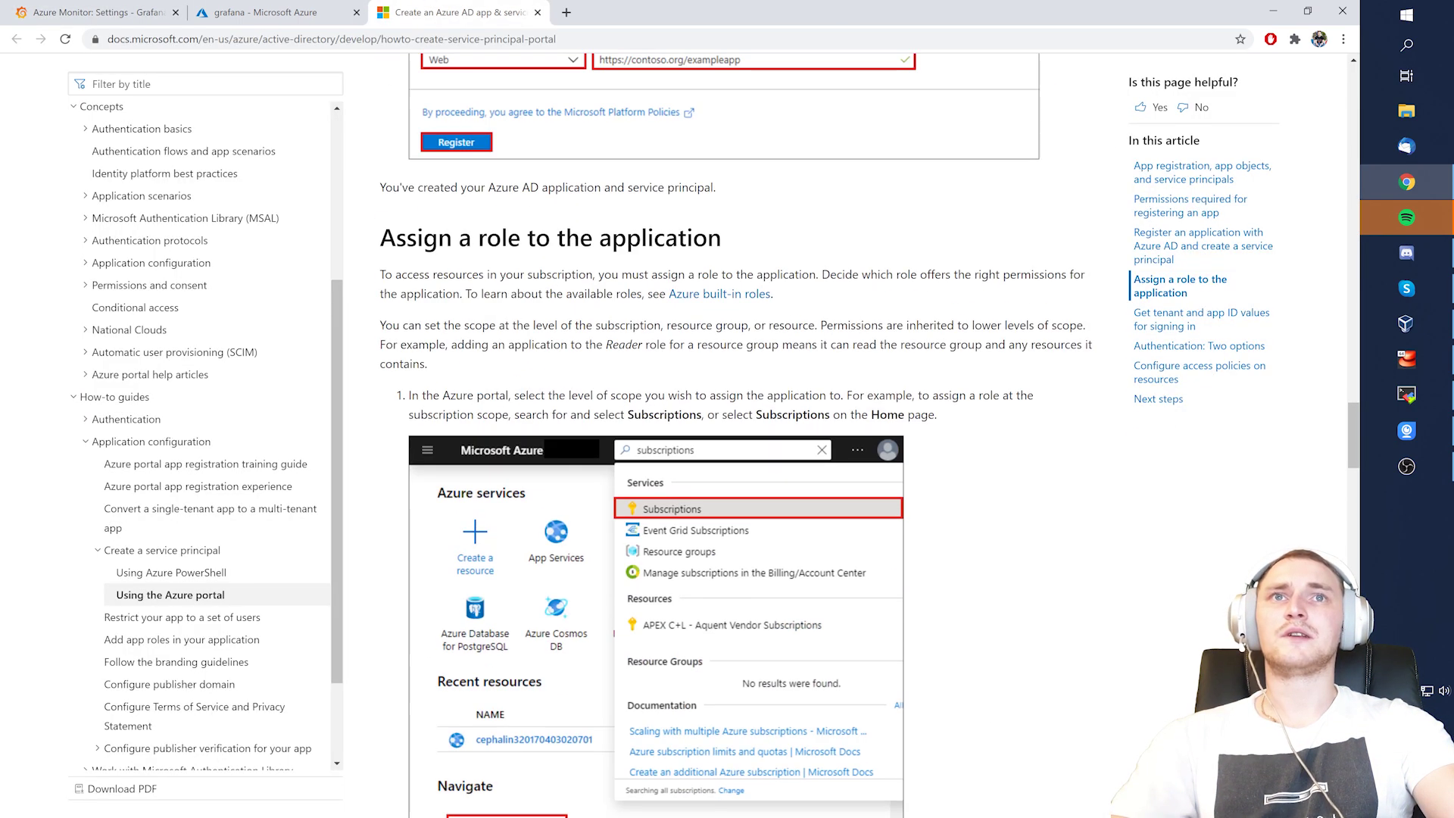
{"action": "left_click_drag", "start_coordinate": [406, 241], "coordinate": [644, 274]}
{"action": "scroll", "coordinate": [690, 284], "scroll_direction": "down", "scroll_amount": 2}
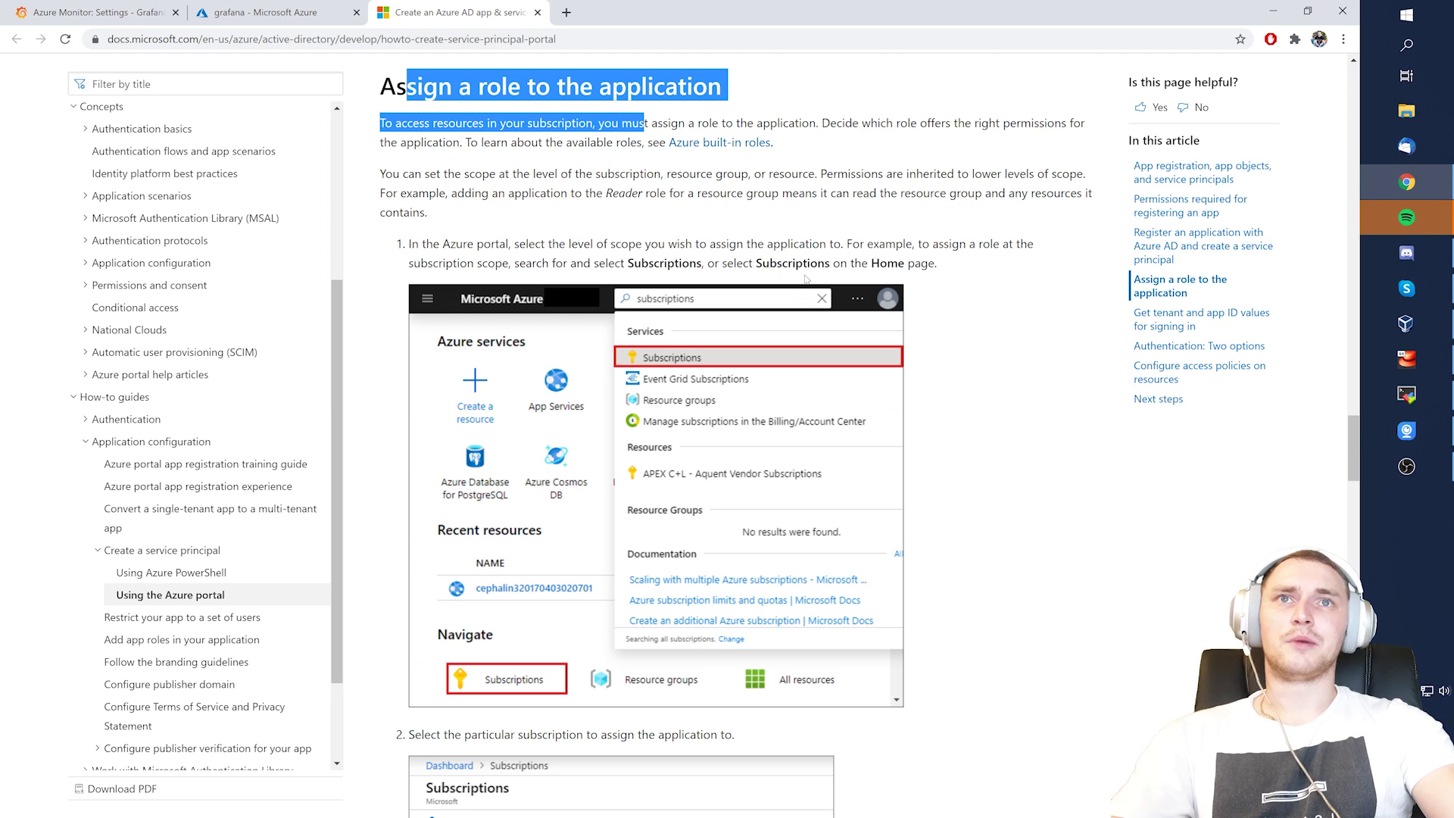
{"action": "scroll", "coordinate": [805, 280], "scroll_direction": "down", "scroll_amount": 5}
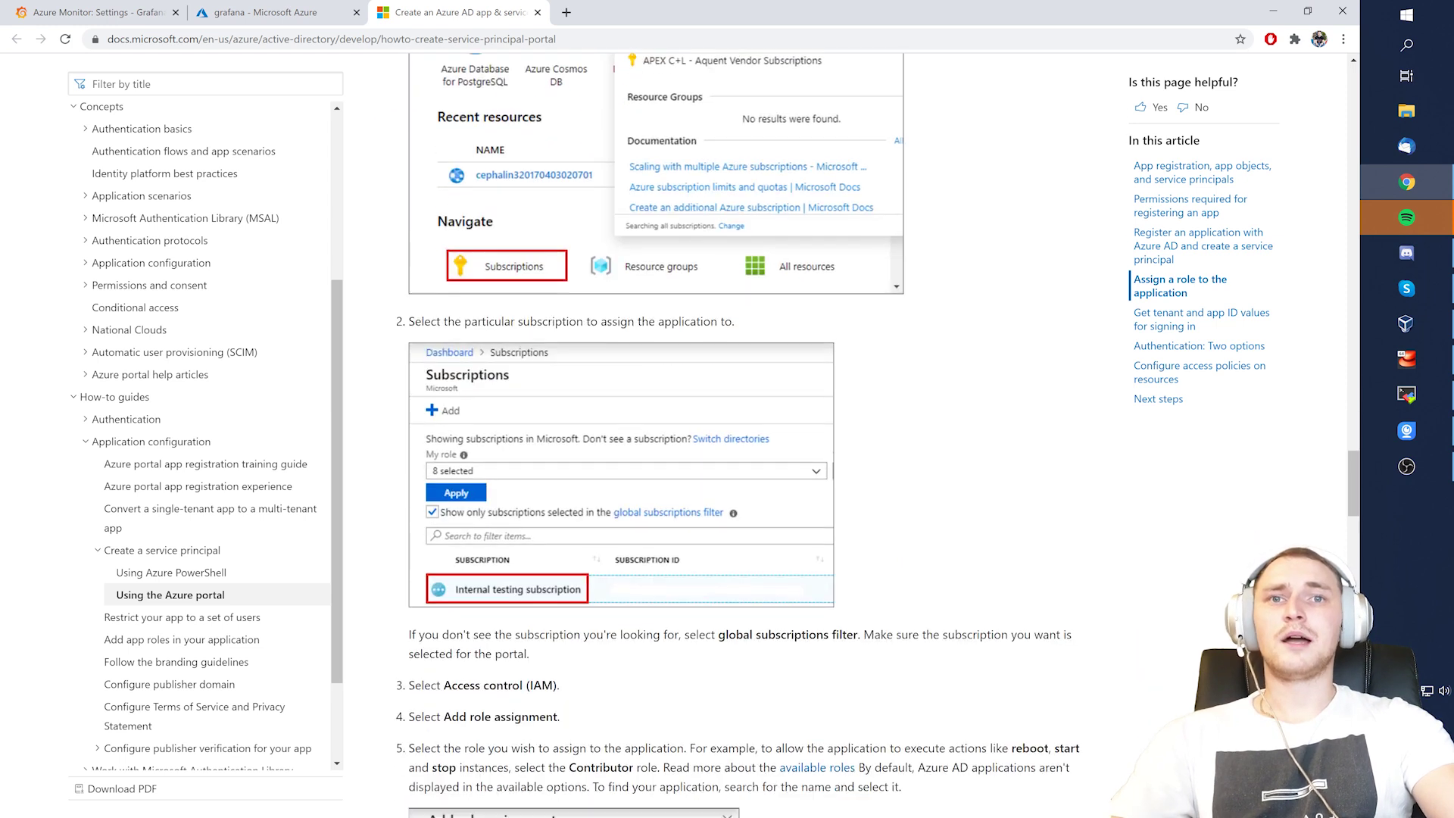
{"action": "scroll", "coordinate": [805, 281], "scroll_direction": "down", "scroll_amount": 2}
Show the Azure portal Subscriptions list with the Free Trial subscription
{"action": "left_click", "coordinate": [265, 13]}
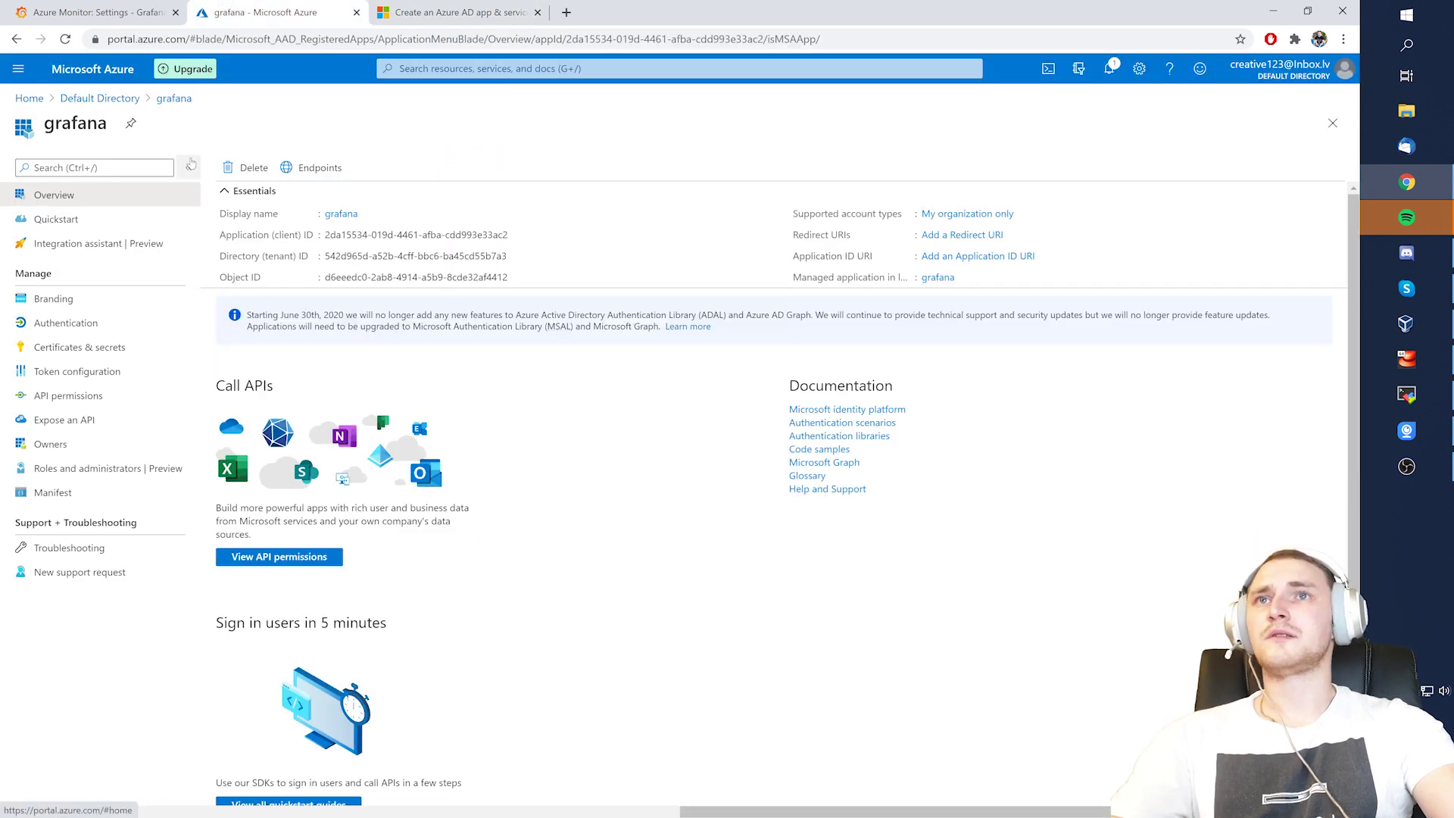
{"action": "left_click", "coordinate": [29, 99]}
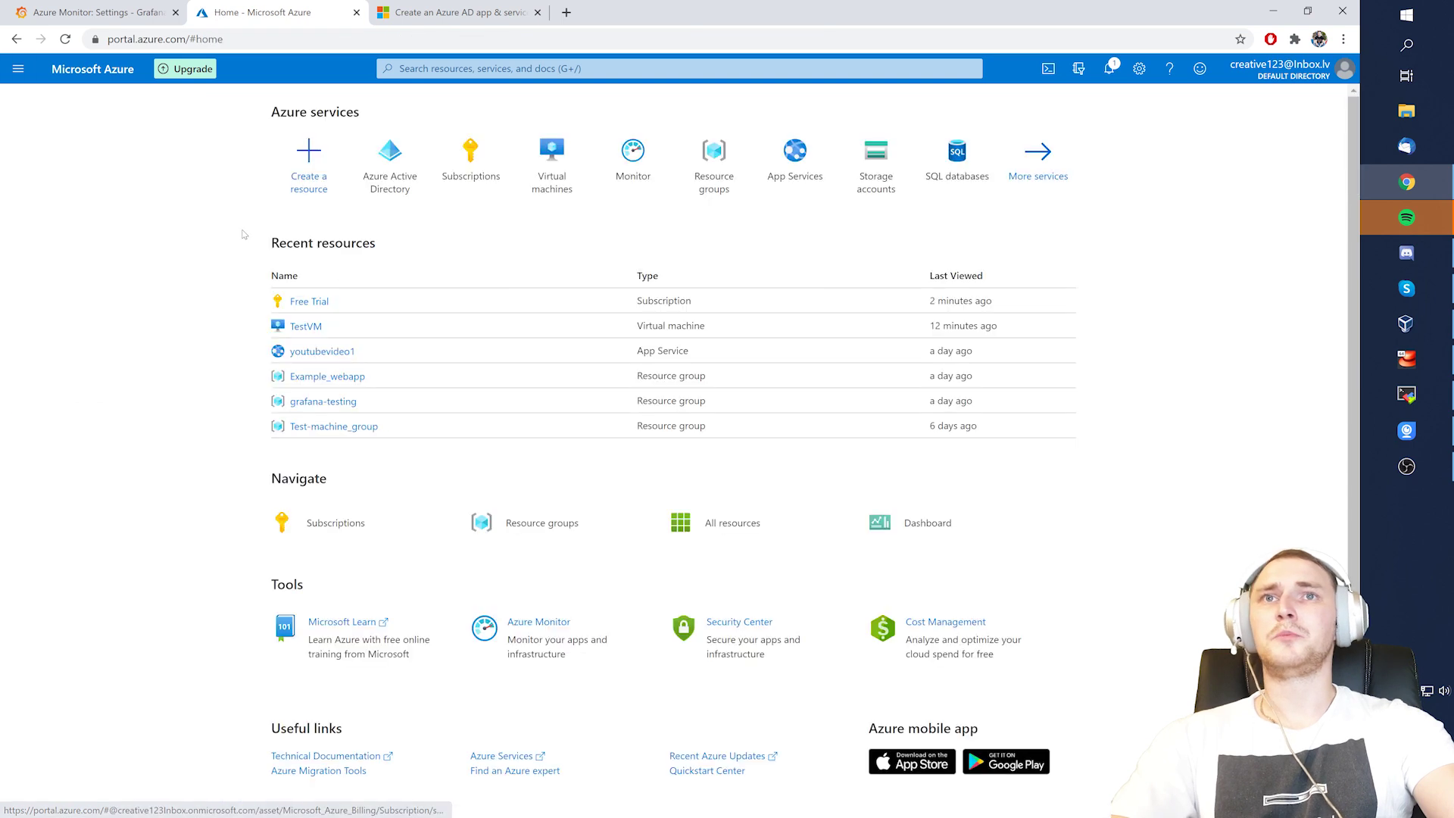
{"action": "left_click", "coordinate": [342, 523]}
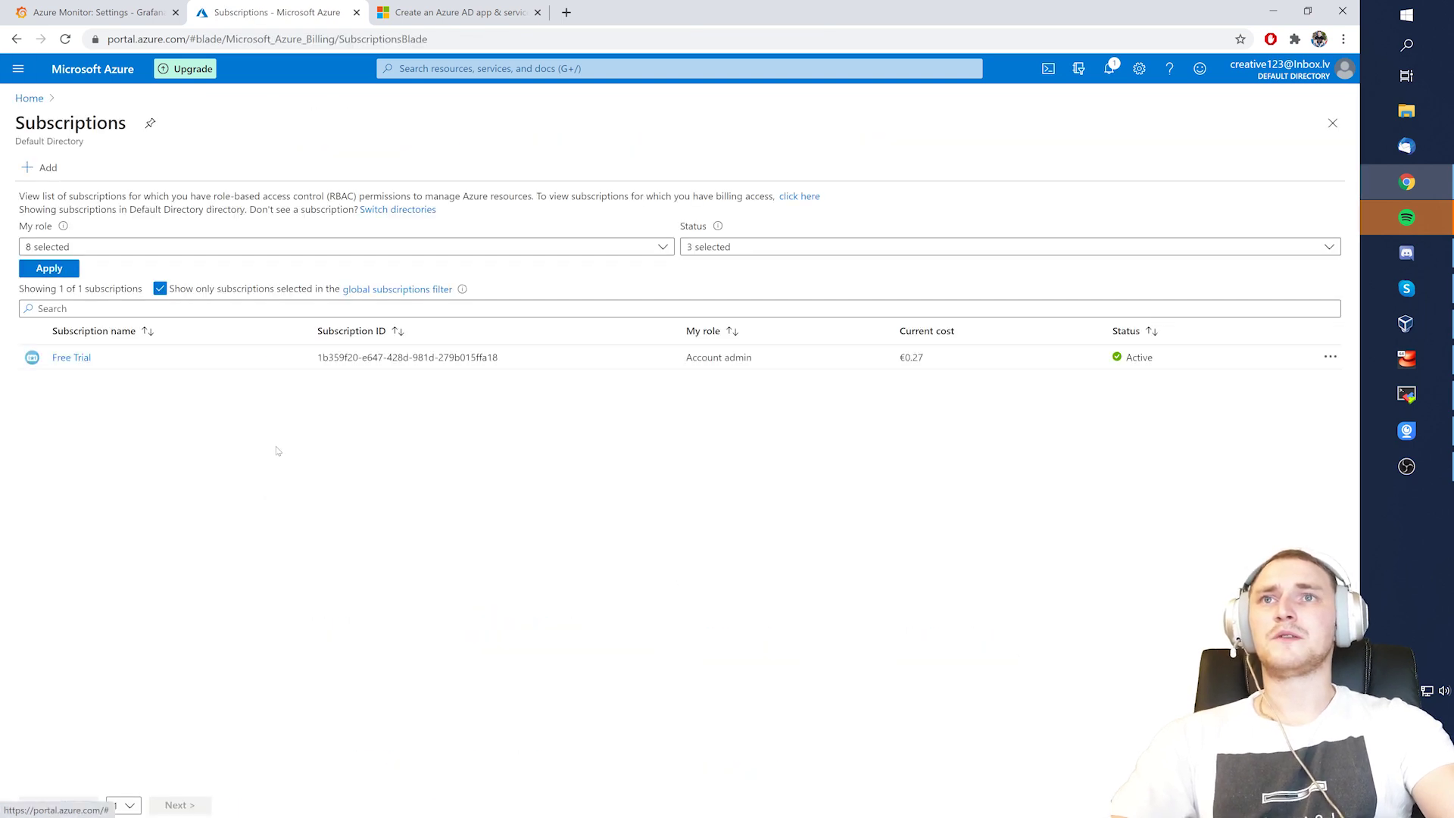
Open Free Trial's Access control (IAM) and confirm grafana holds the Contributor role
{"action": "left_click", "coordinate": [71, 357]}
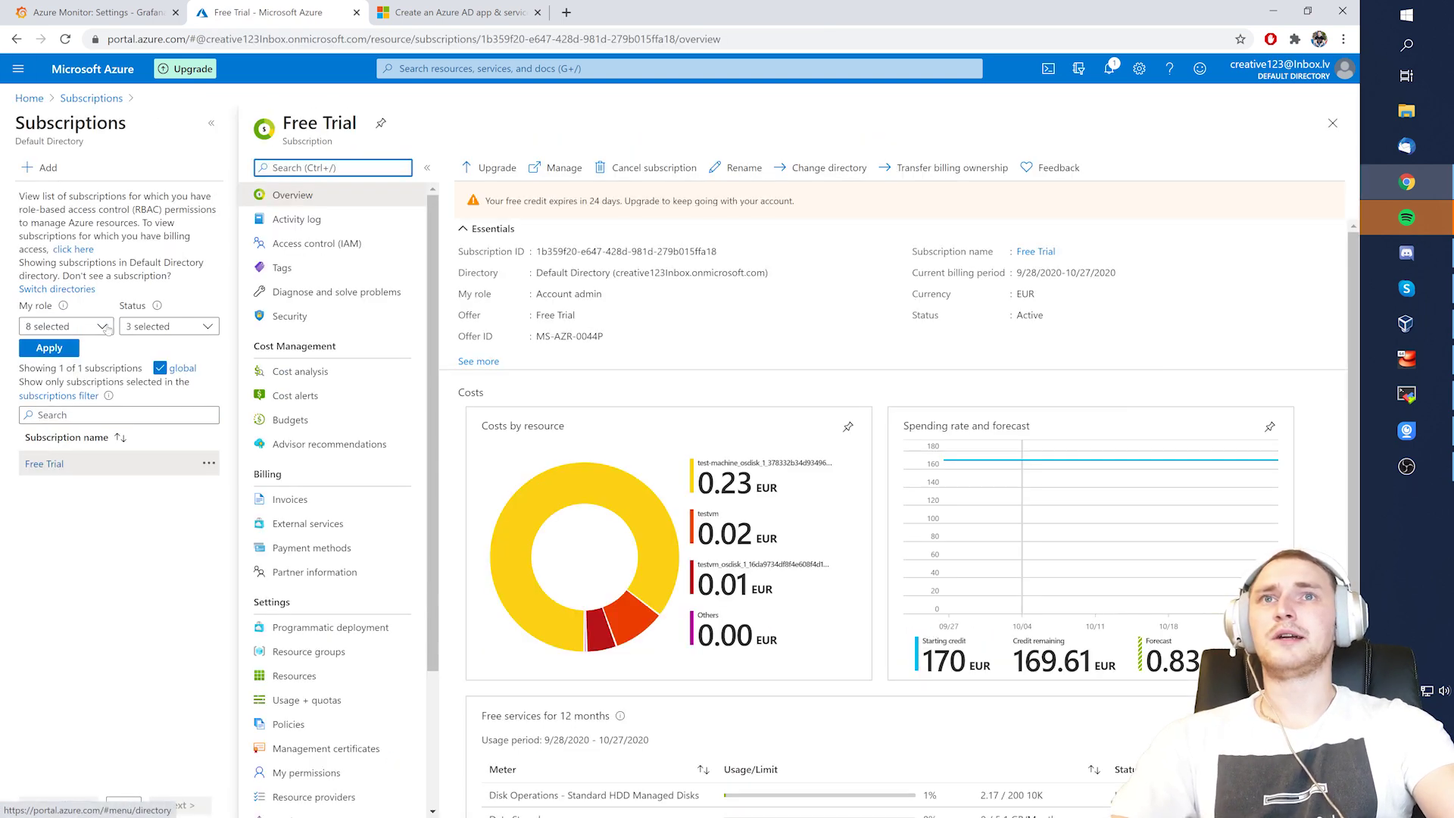
{"action": "left_click", "coordinate": [333, 244]}
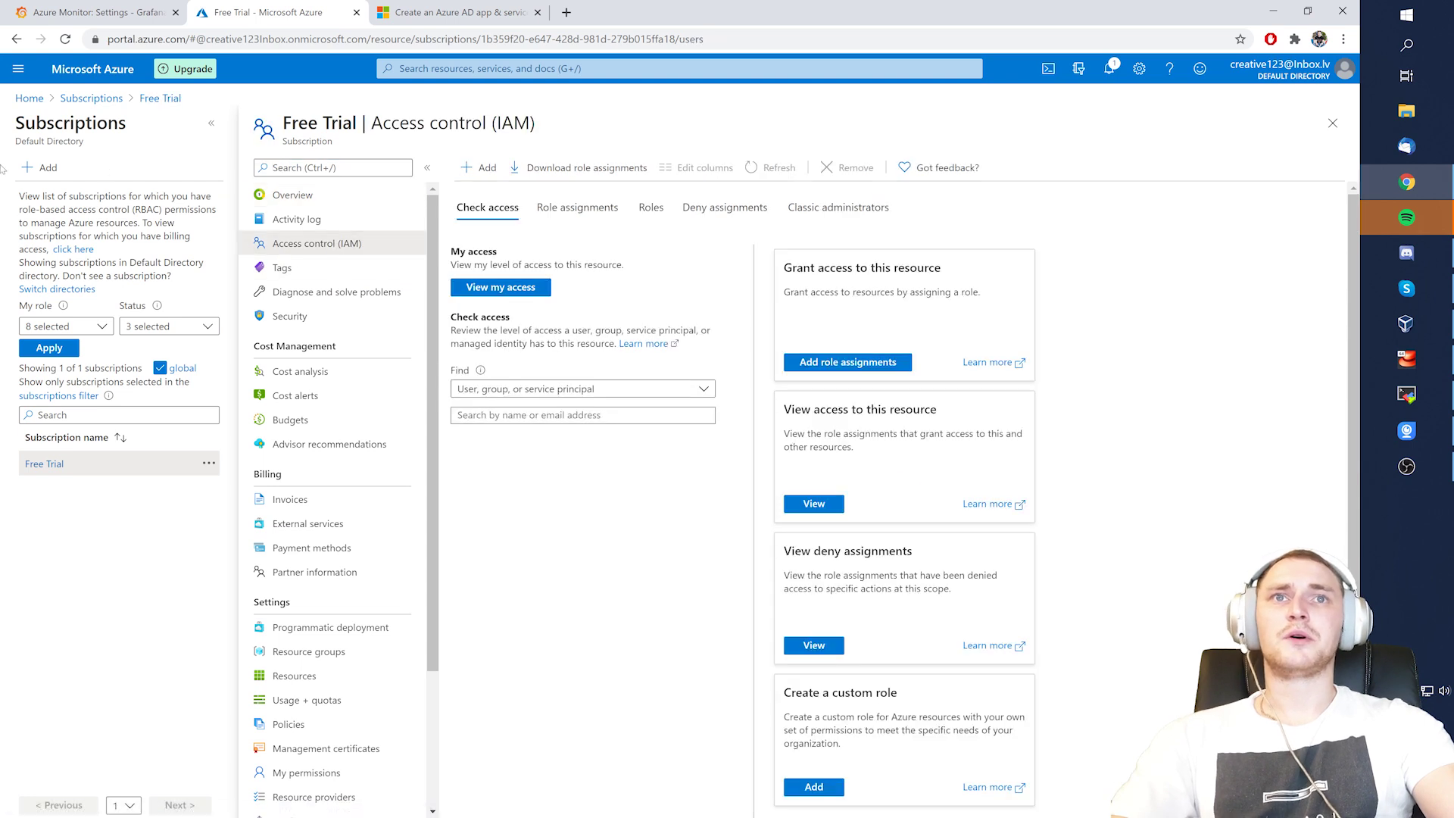
{"action": "scroll", "coordinate": [844, 303], "scroll_direction": "down", "scroll_amount": 2}
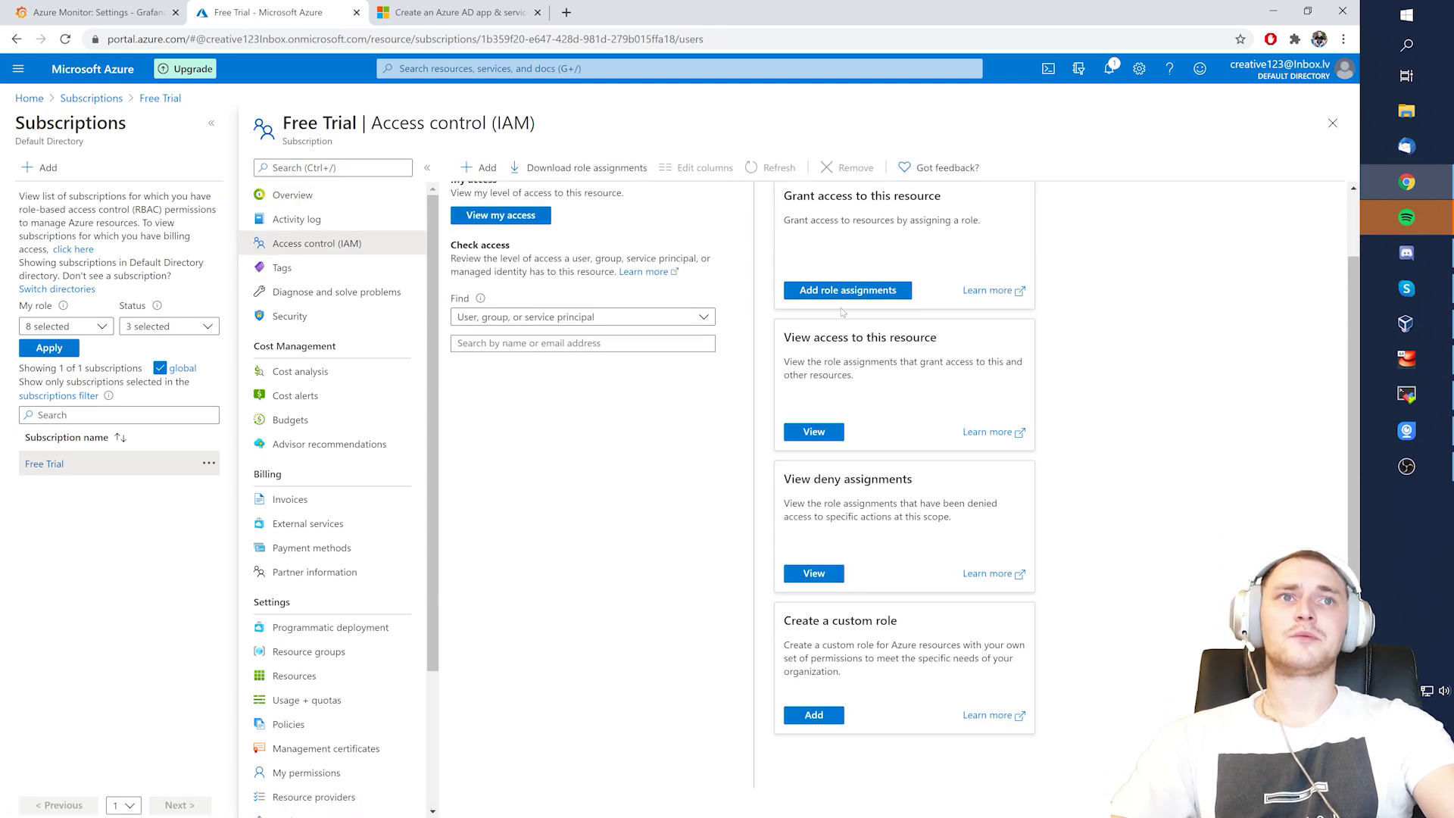
{"action": "left_click", "coordinate": [819, 433]}
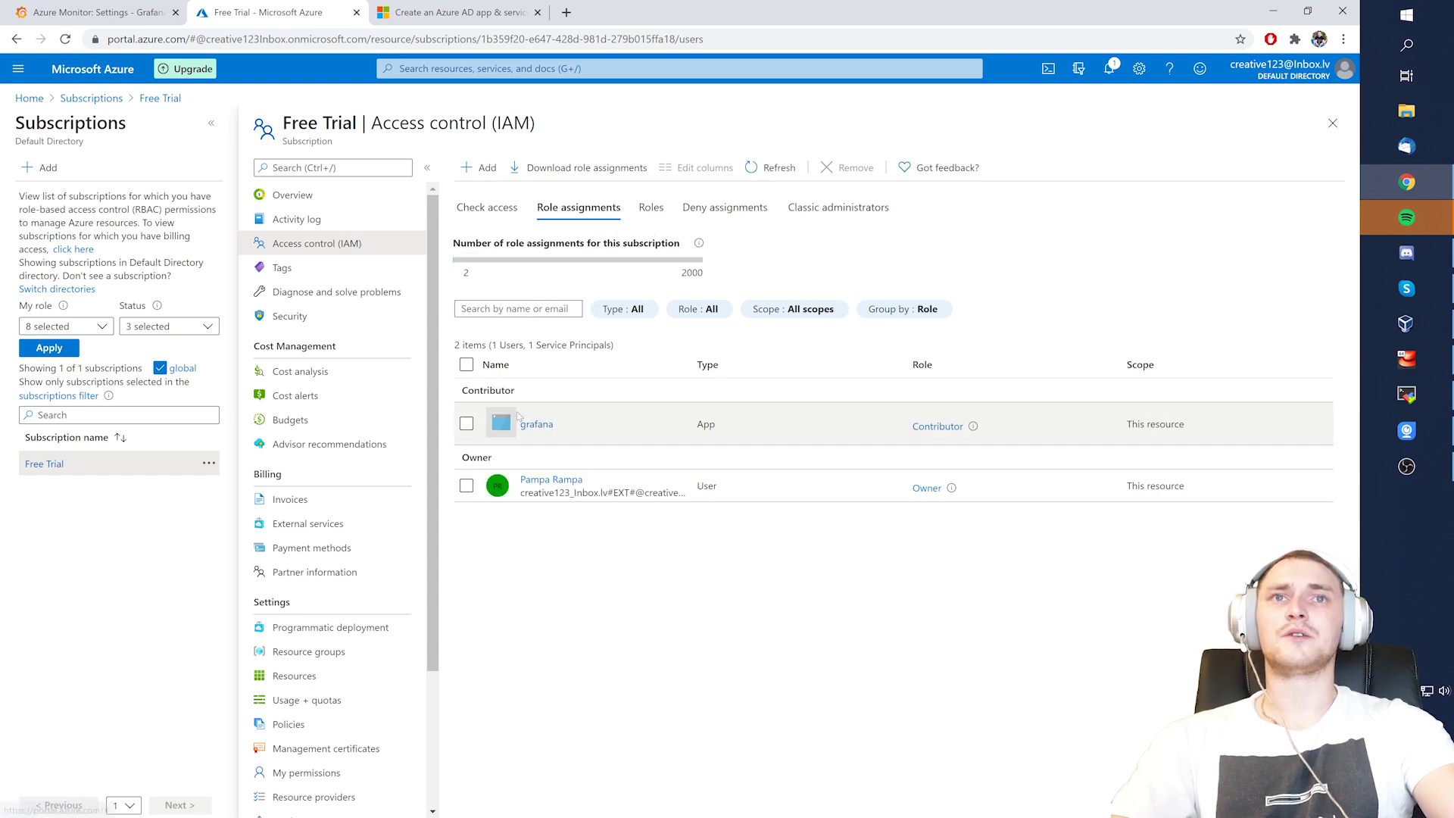
{"action": "left_click", "coordinate": [16, 38]}
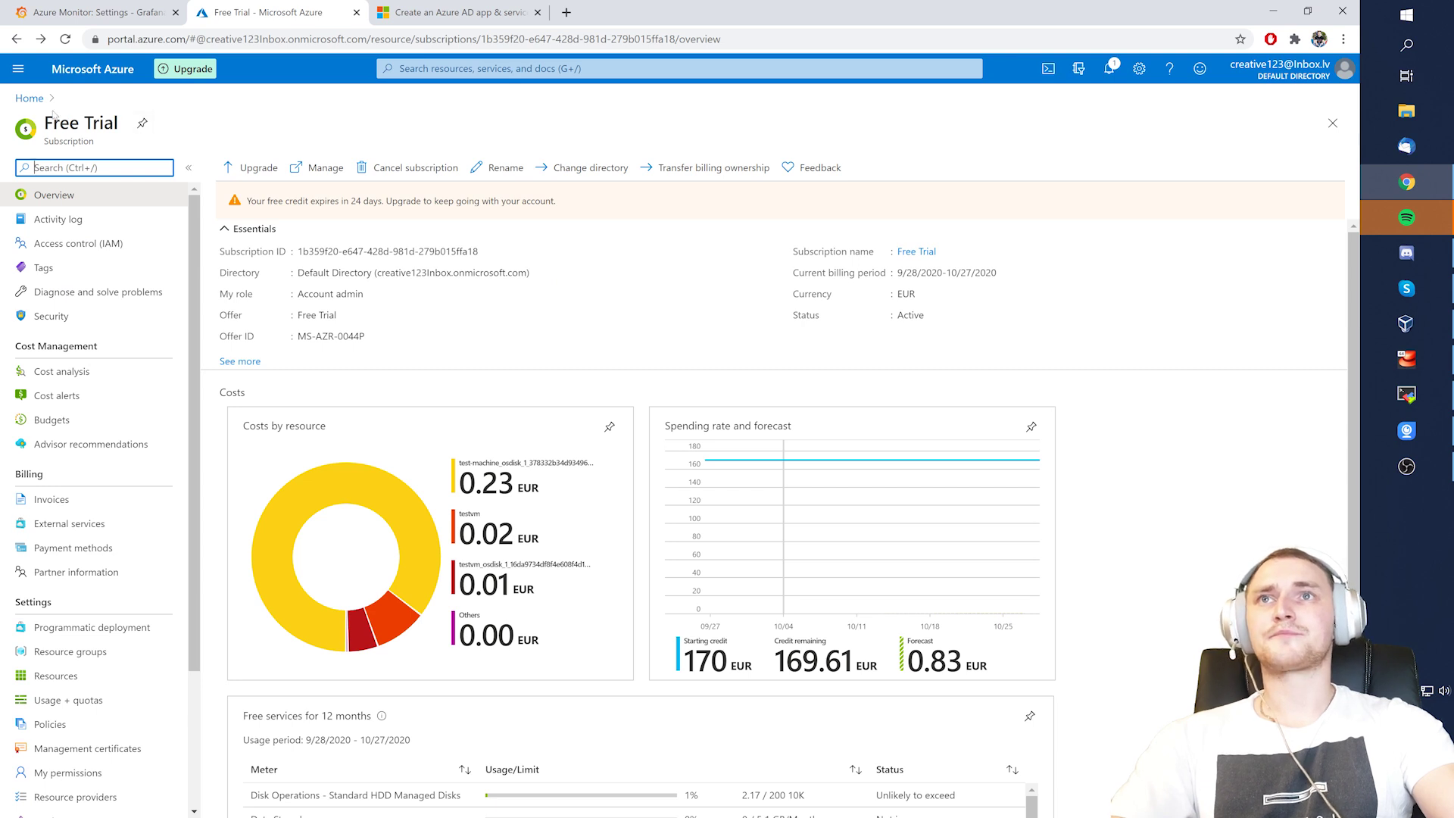
{"action": "left_click", "coordinate": [76, 243]}
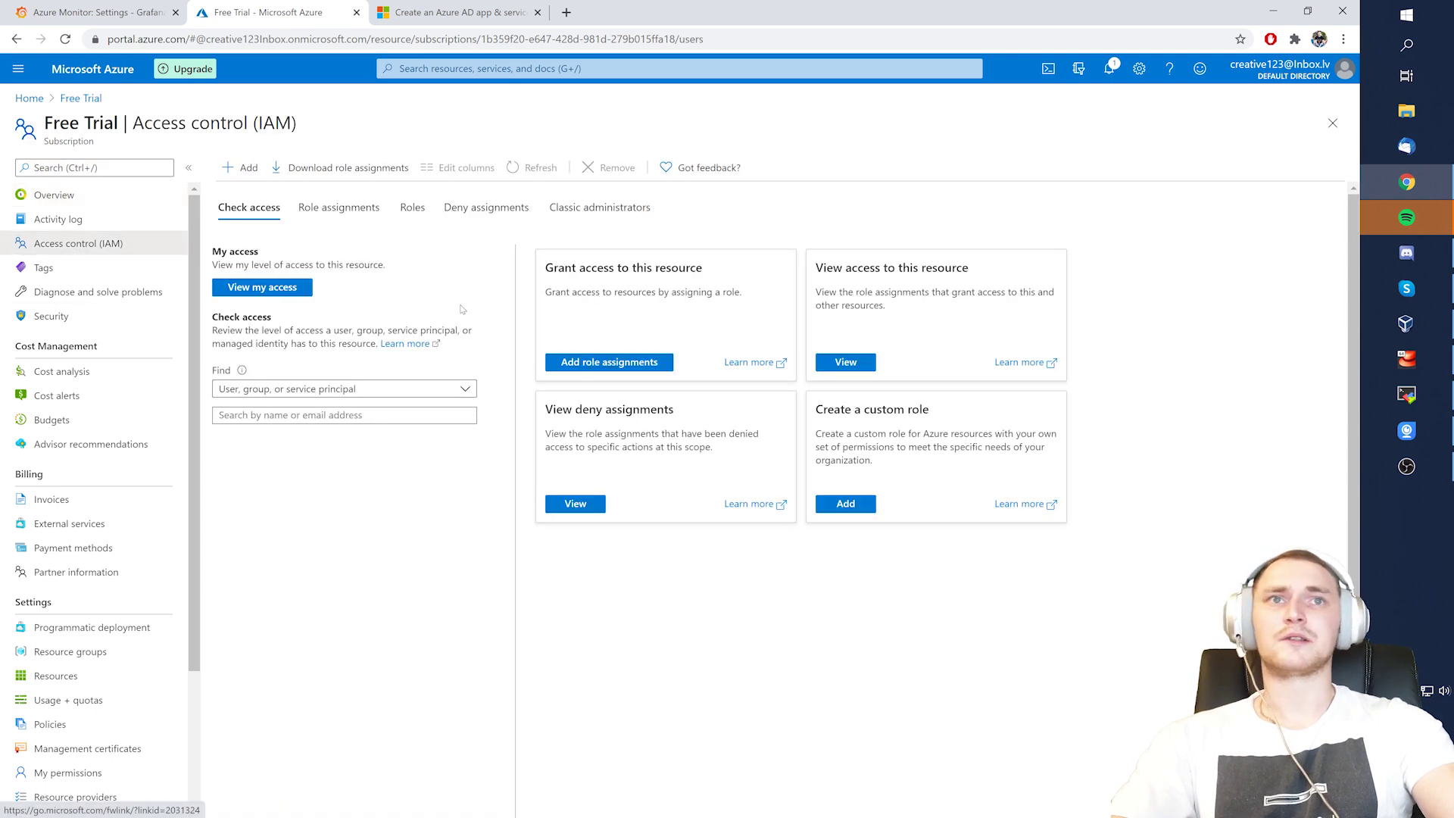
{"action": "key", "text": "ctrl+Tab"}
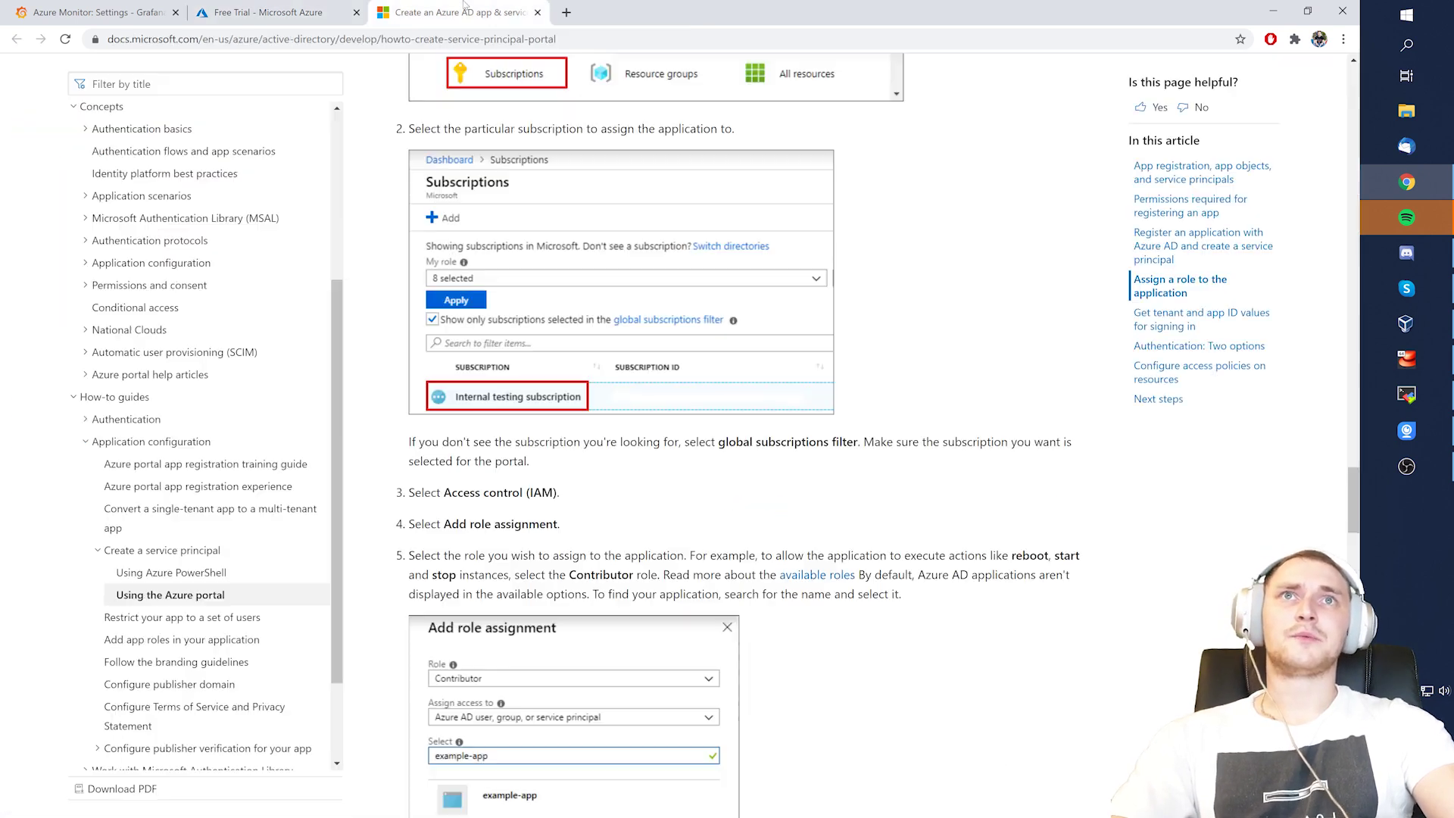
{"action": "scroll", "coordinate": [727, 378], "scroll_direction": "down", "scroll_amount": 4}
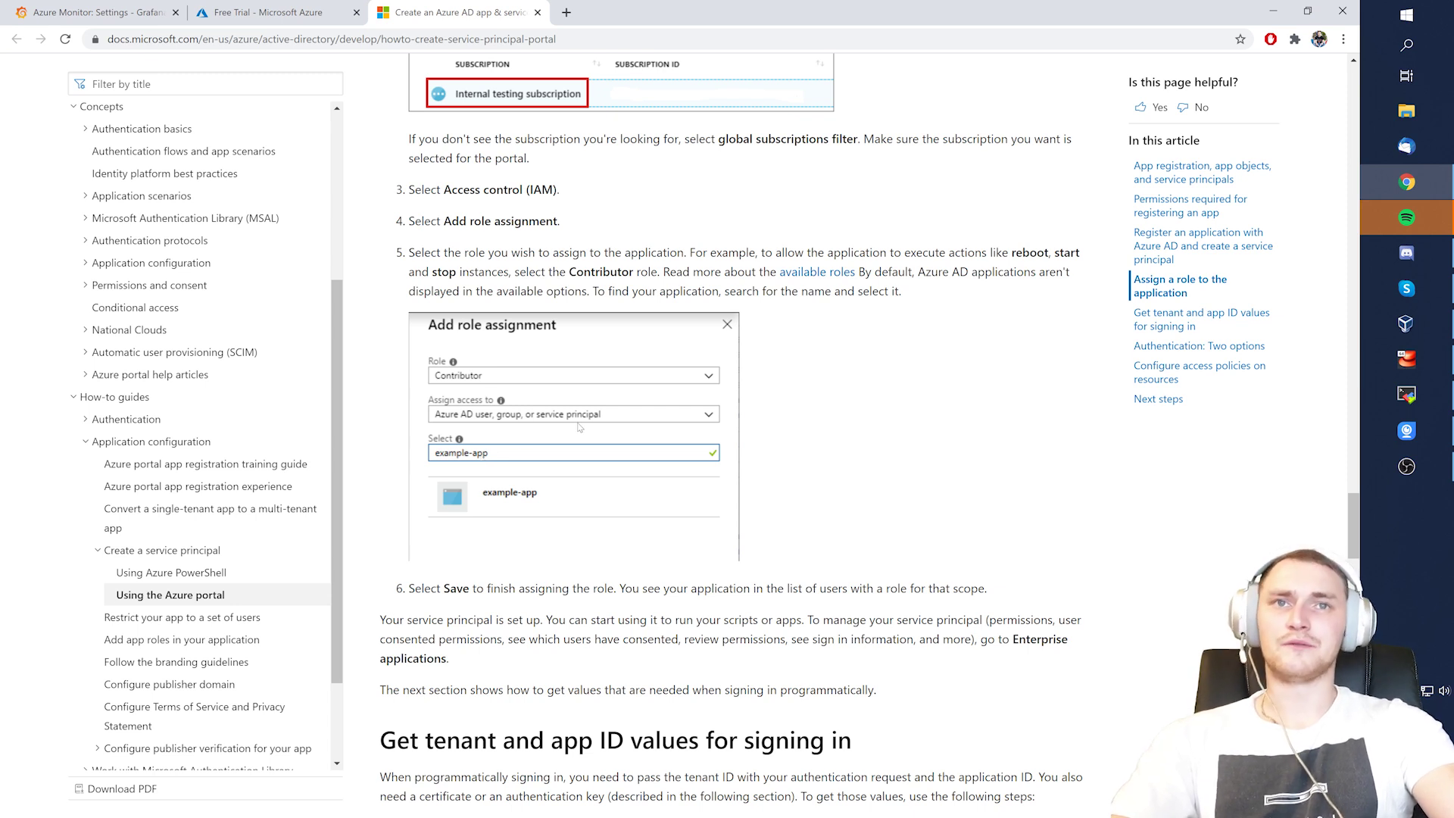
{"action": "scroll", "coordinate": [579, 428], "scroll_direction": "down", "scroll_amount": 2}
{"action": "scroll", "coordinate": [892, 449], "scroll_direction": "down", "scroll_amount": 4}
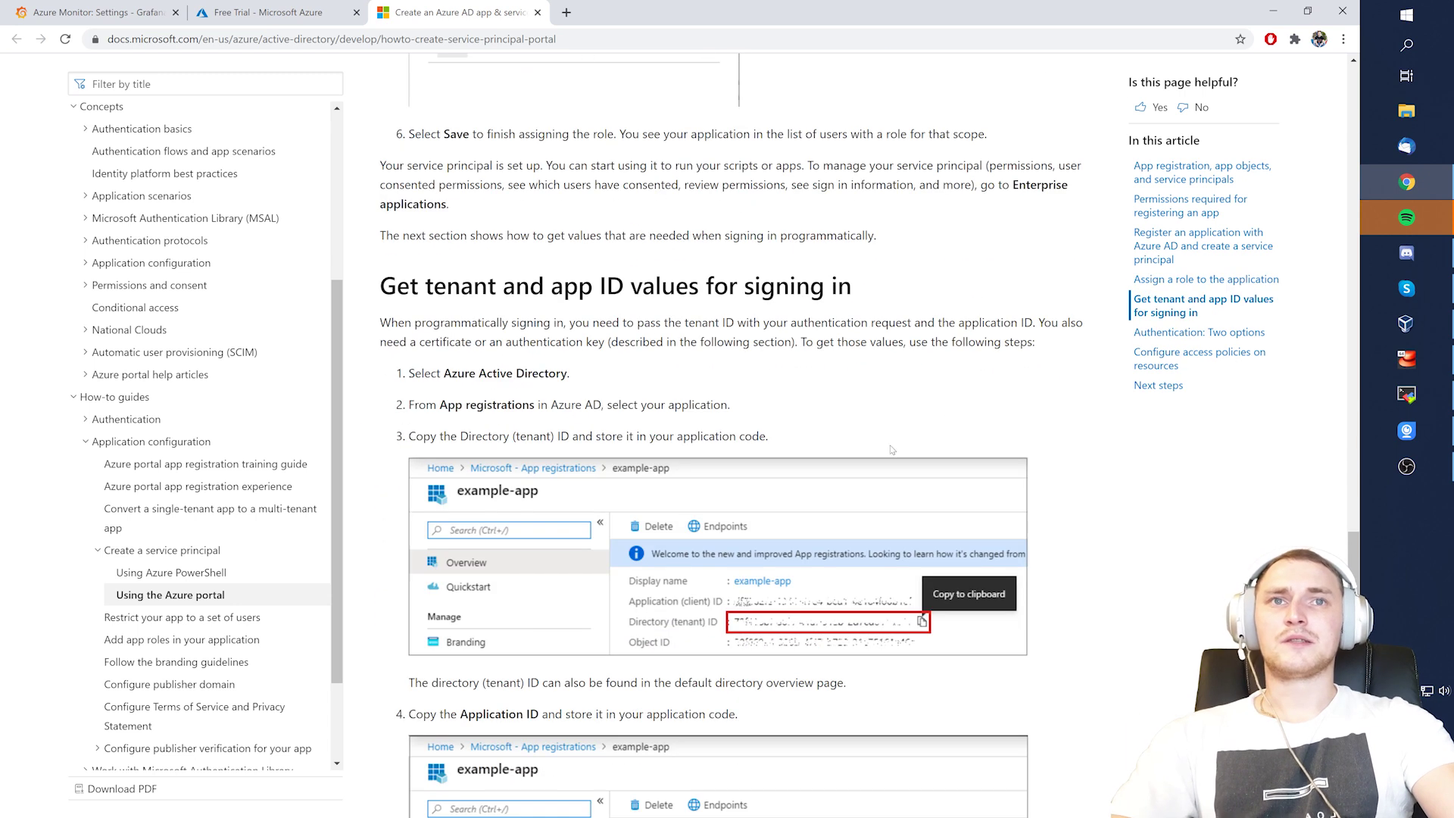
{"action": "scroll", "coordinate": [704, 367], "scroll_direction": "down", "scroll_amount": 6}
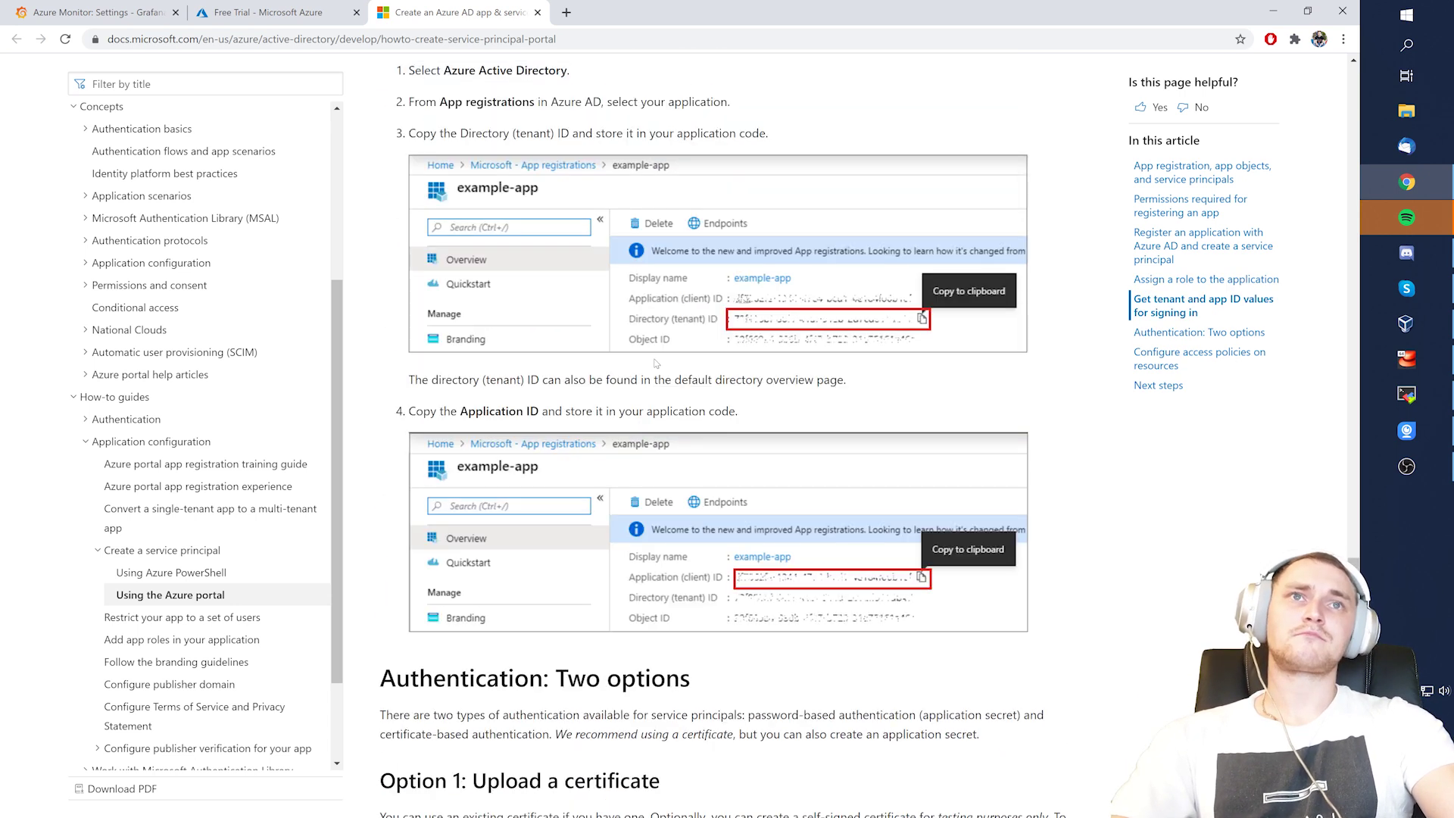
{"action": "scroll", "coordinate": [655, 363], "scroll_direction": "up", "scroll_amount": 1}
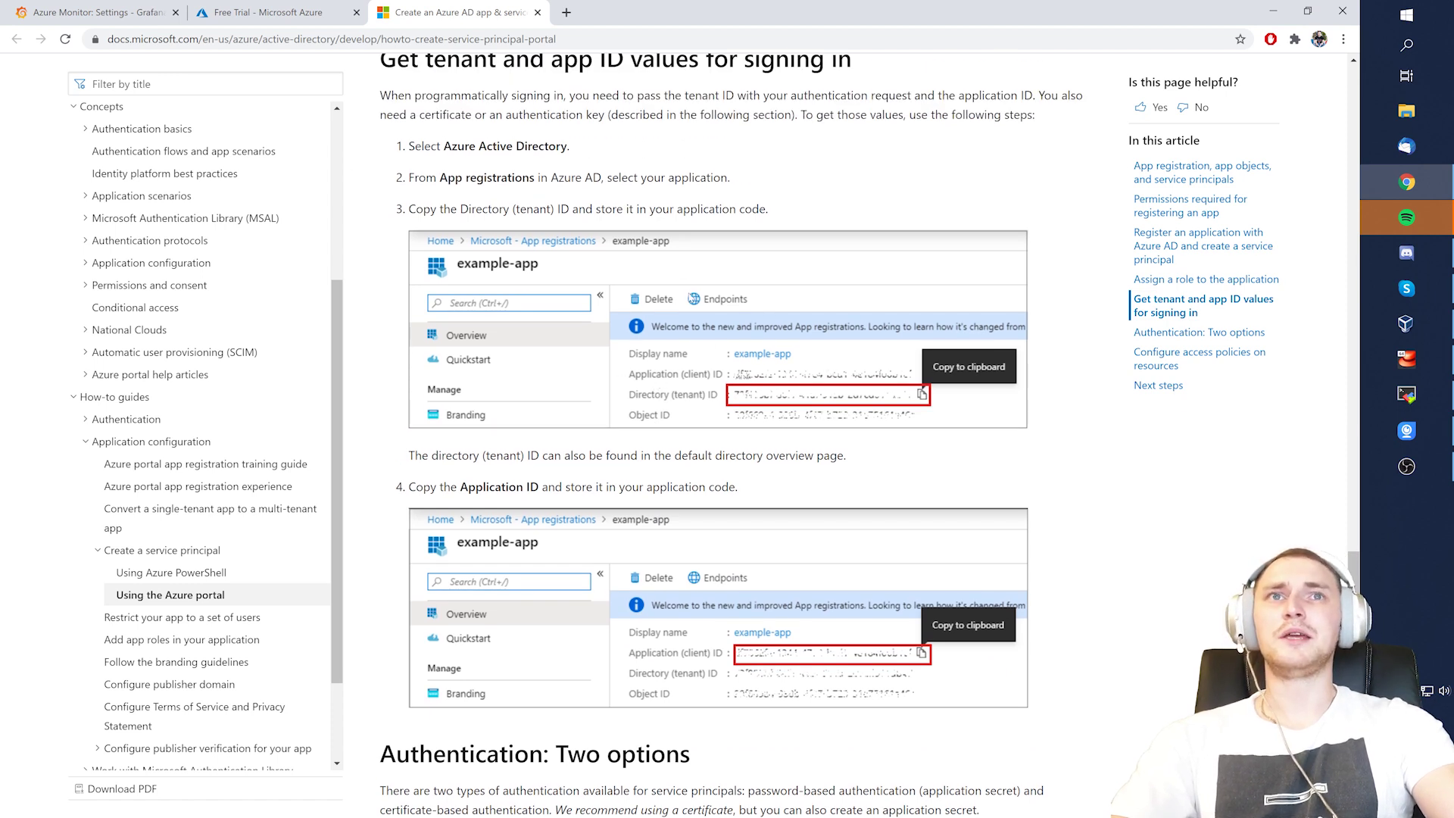
{"action": "left_click", "coordinate": [264, 13]}
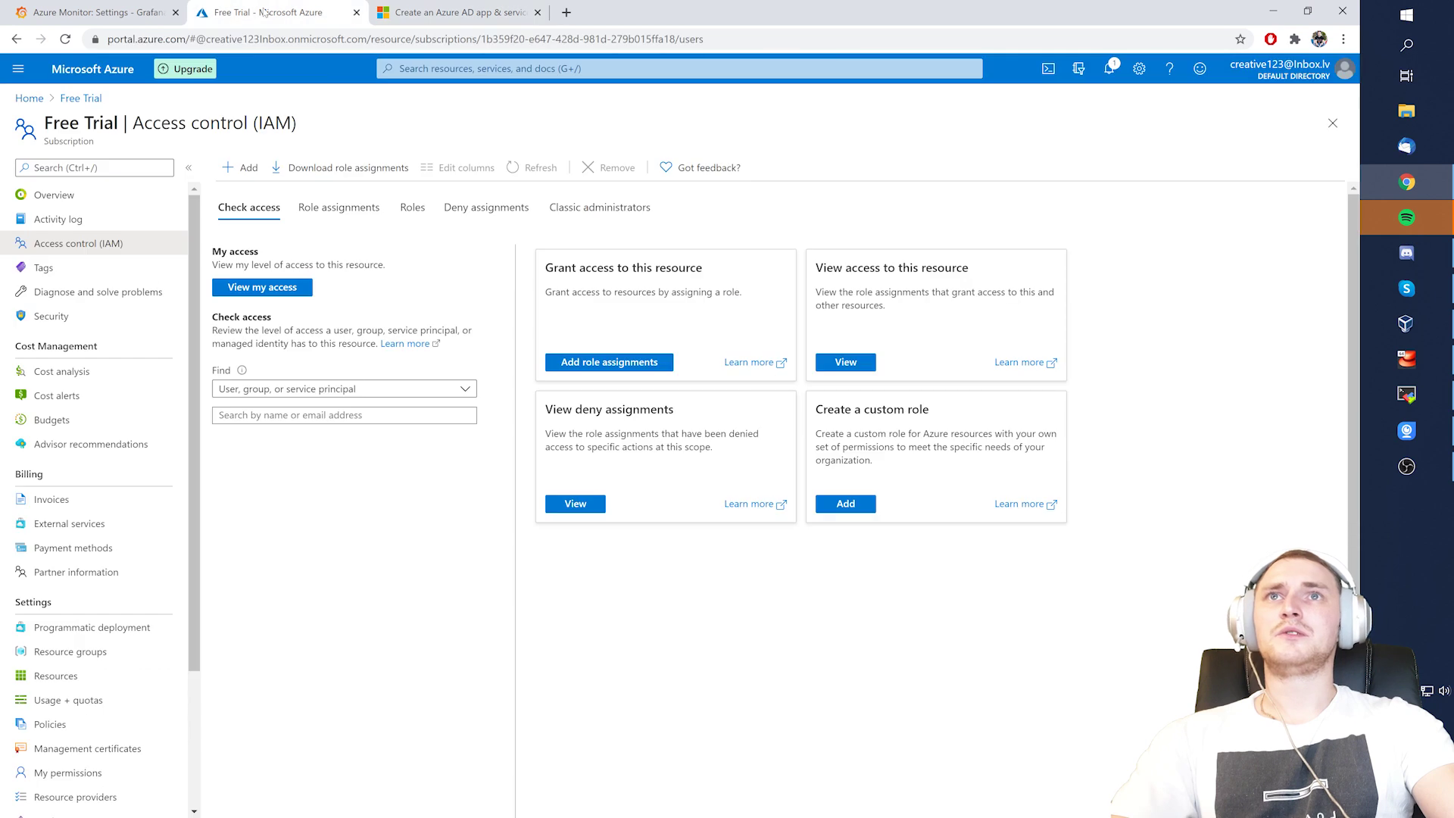
Open the grafana app registration under Azure Active Directory's App registrations
{"action": "left_click", "coordinate": [31, 99]}
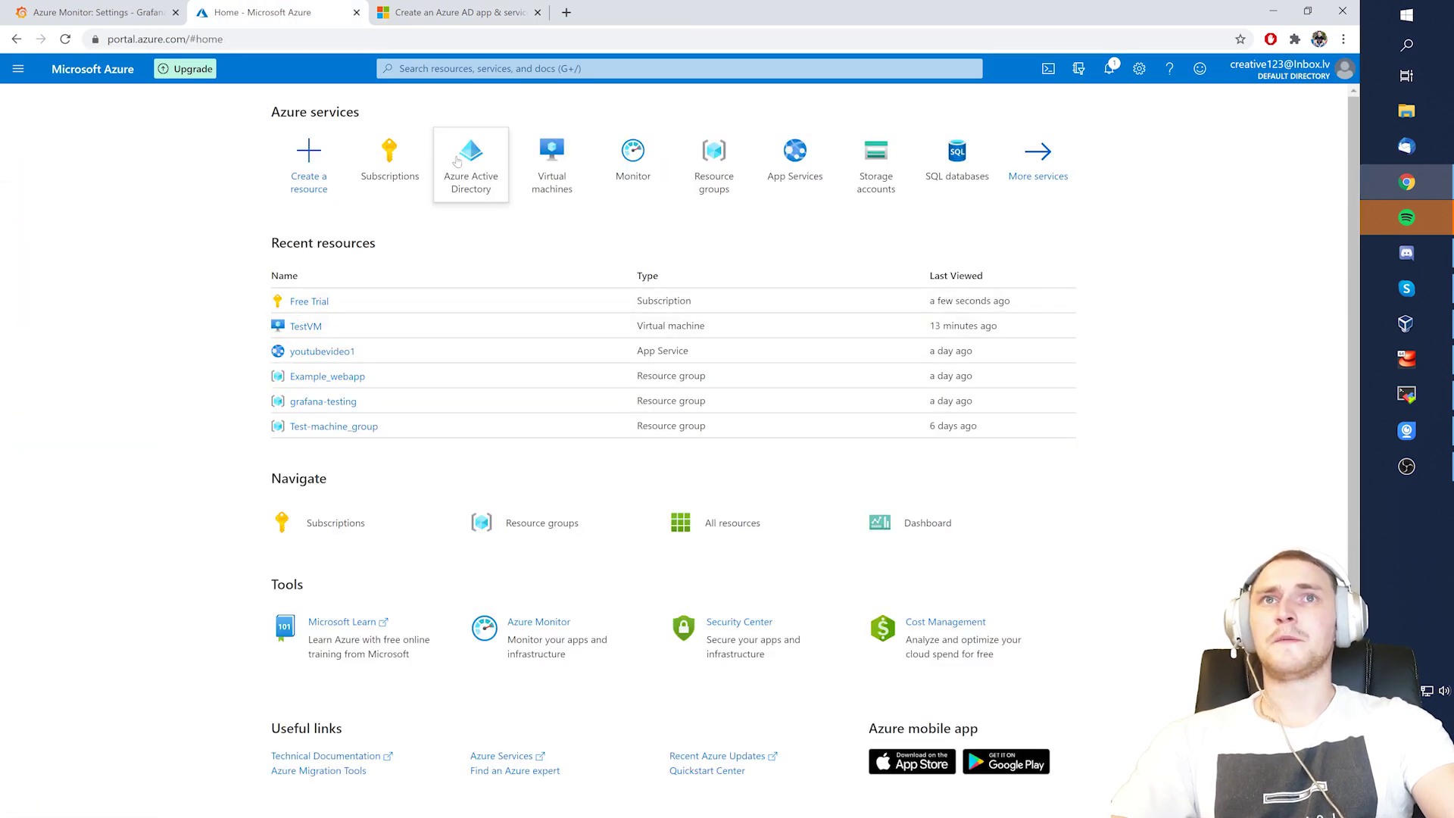
{"action": "left_click", "coordinate": [458, 161]}
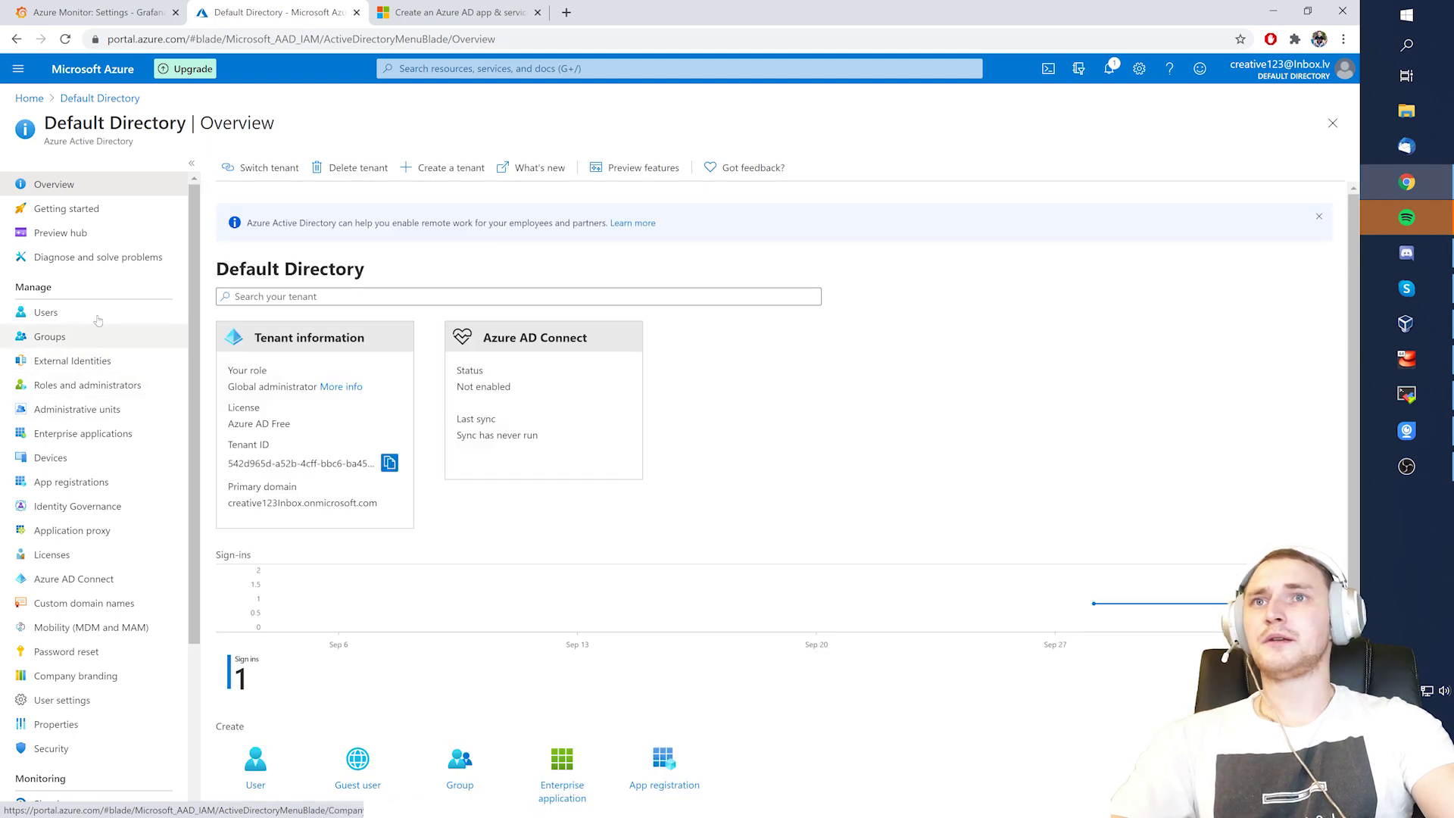
{"action": "left_click", "coordinate": [69, 481]}
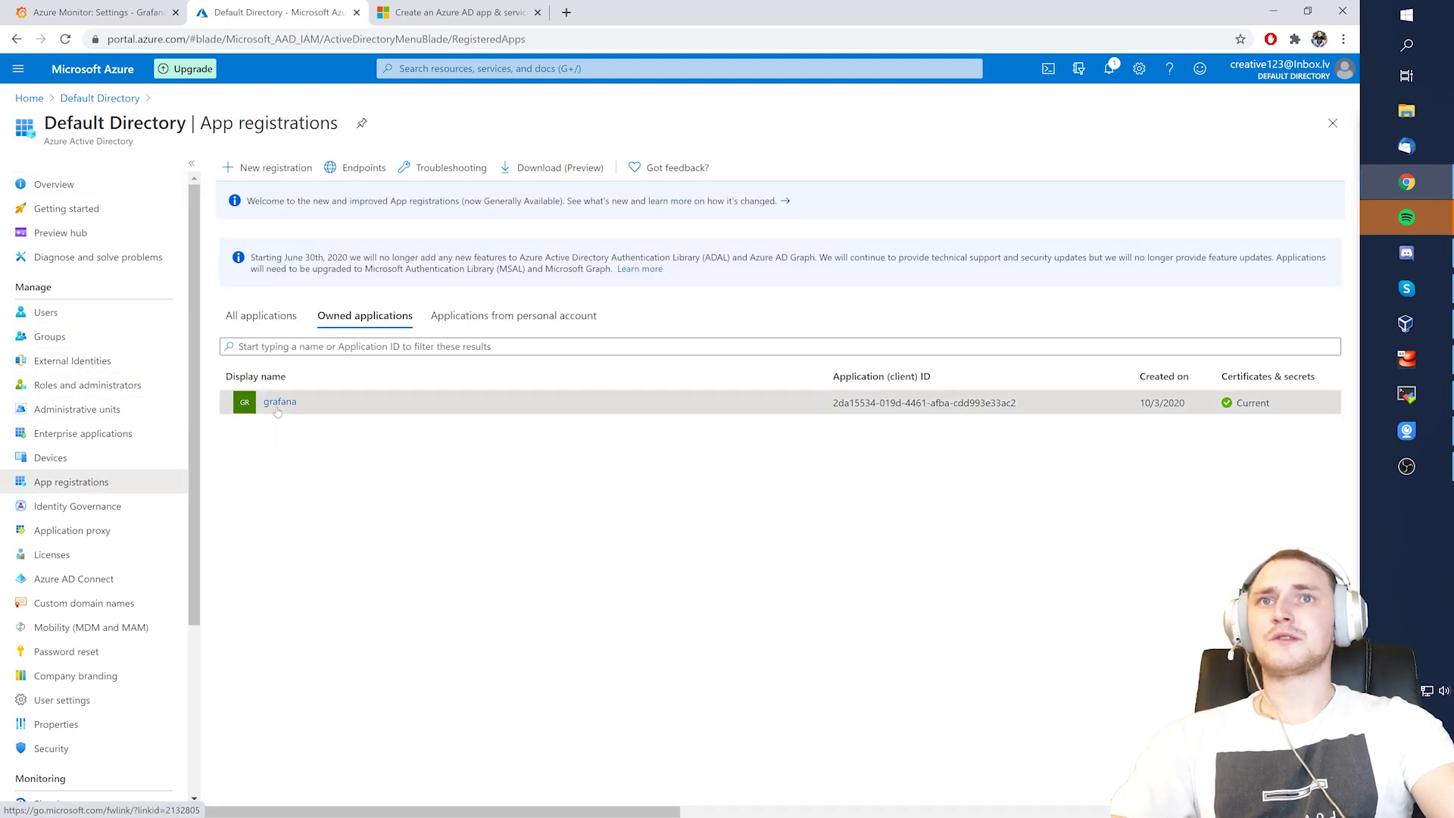
{"action": "left_click", "coordinate": [279, 403]}
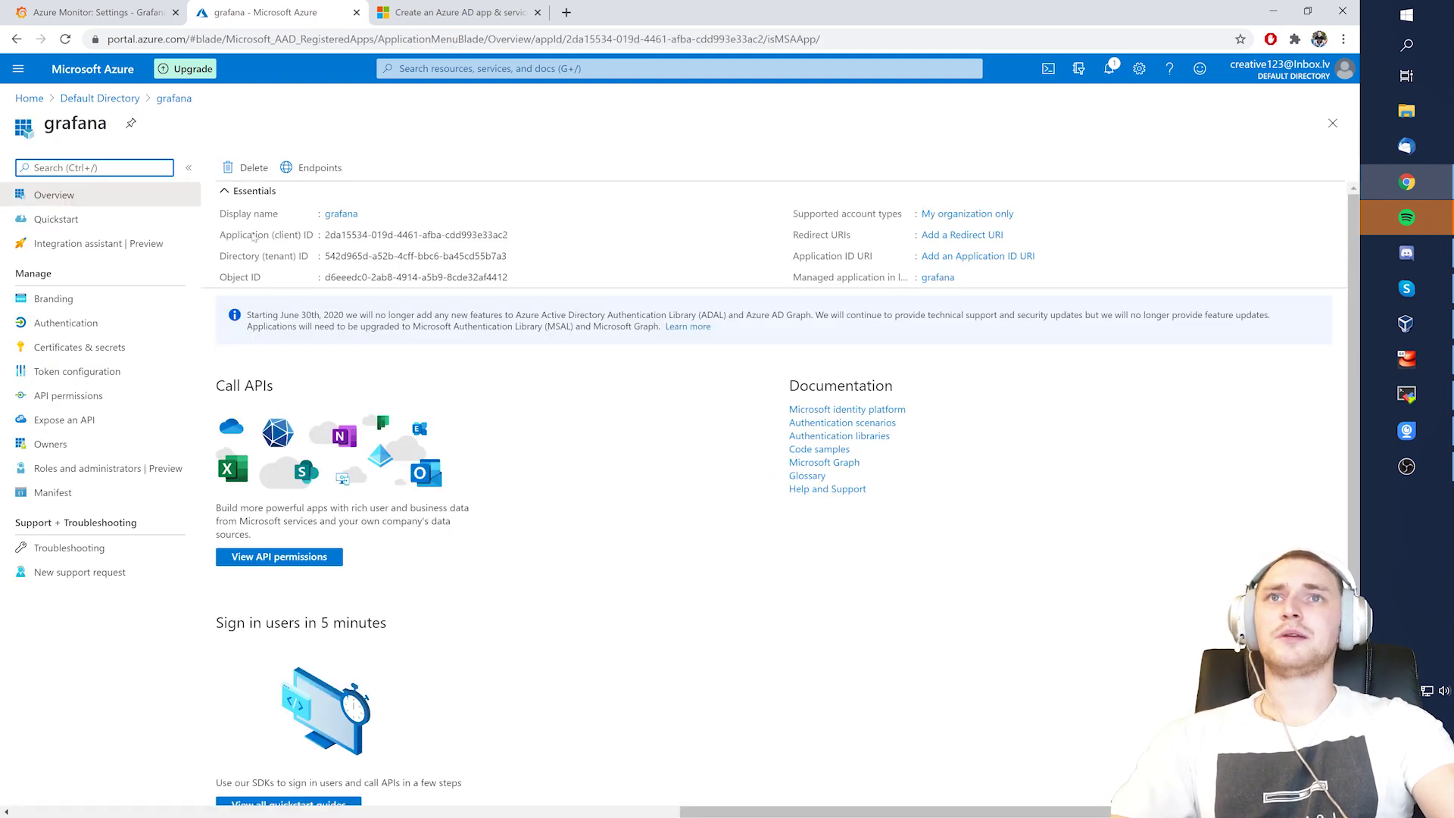
Copy the Directory (tenant) ID and select Grafana's Directory (tenant) ID field
{"action": "left_click_drag", "start_coordinate": [244, 260], "coordinate": [363, 256]}
{"action": "left_click", "coordinate": [515, 256]}
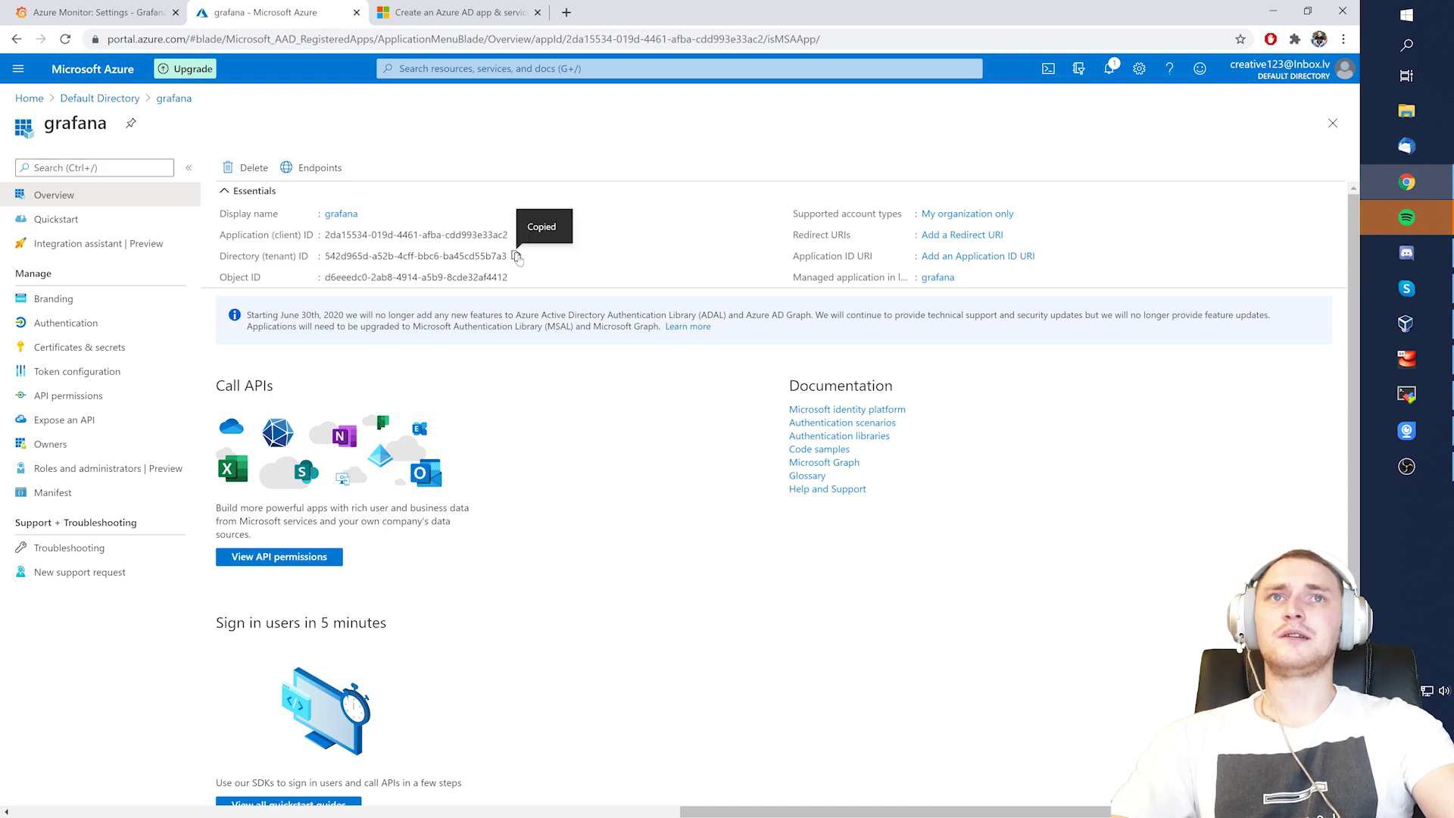
{"action": "left_click", "coordinate": [80, 9]}
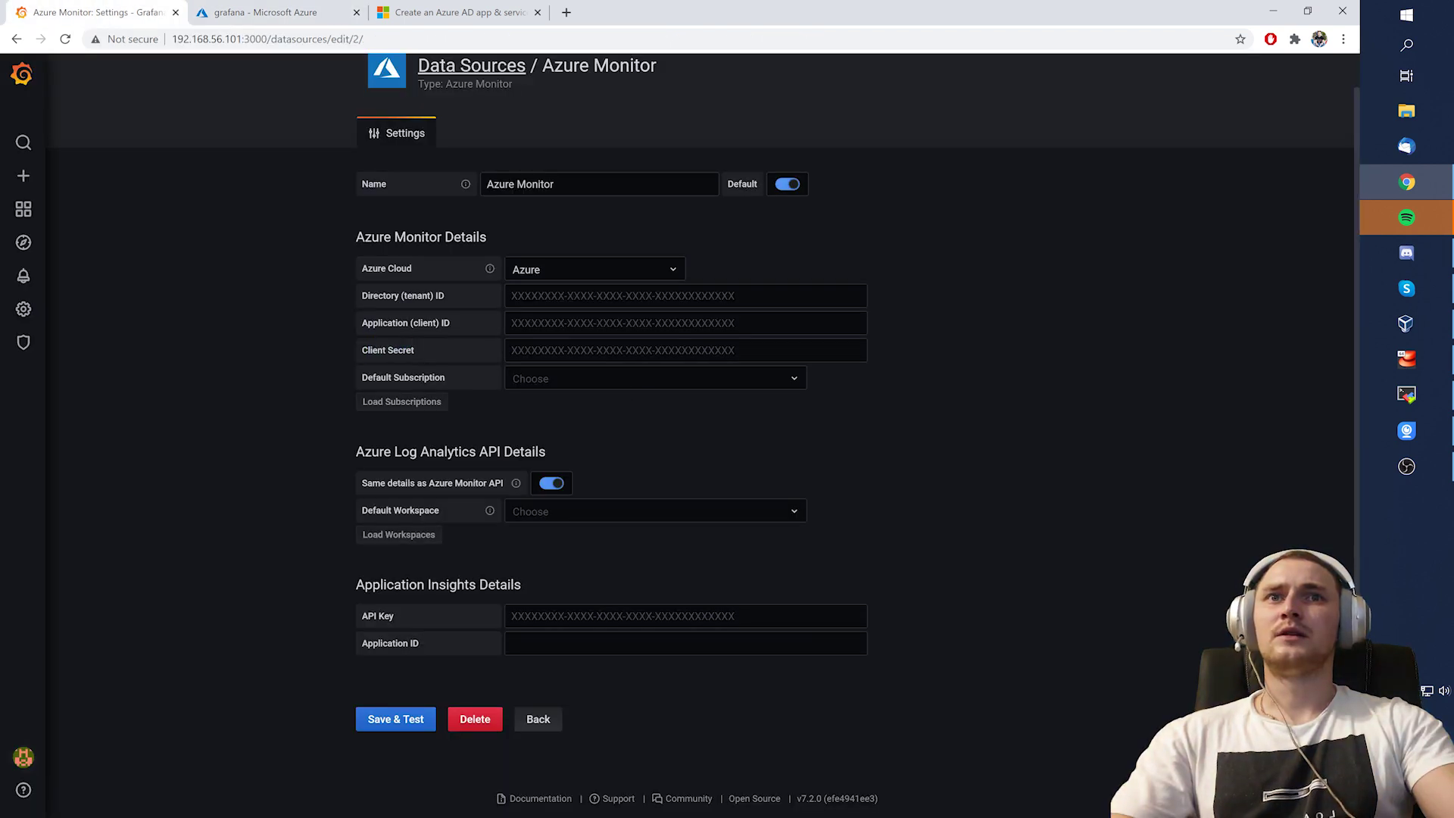
{"action": "left_click", "coordinate": [663, 301]}
Paste the tenant ID and the grafana app's Application (client) ID into Grafana's fields
{"action": "key", "text": "ctrl+v"}
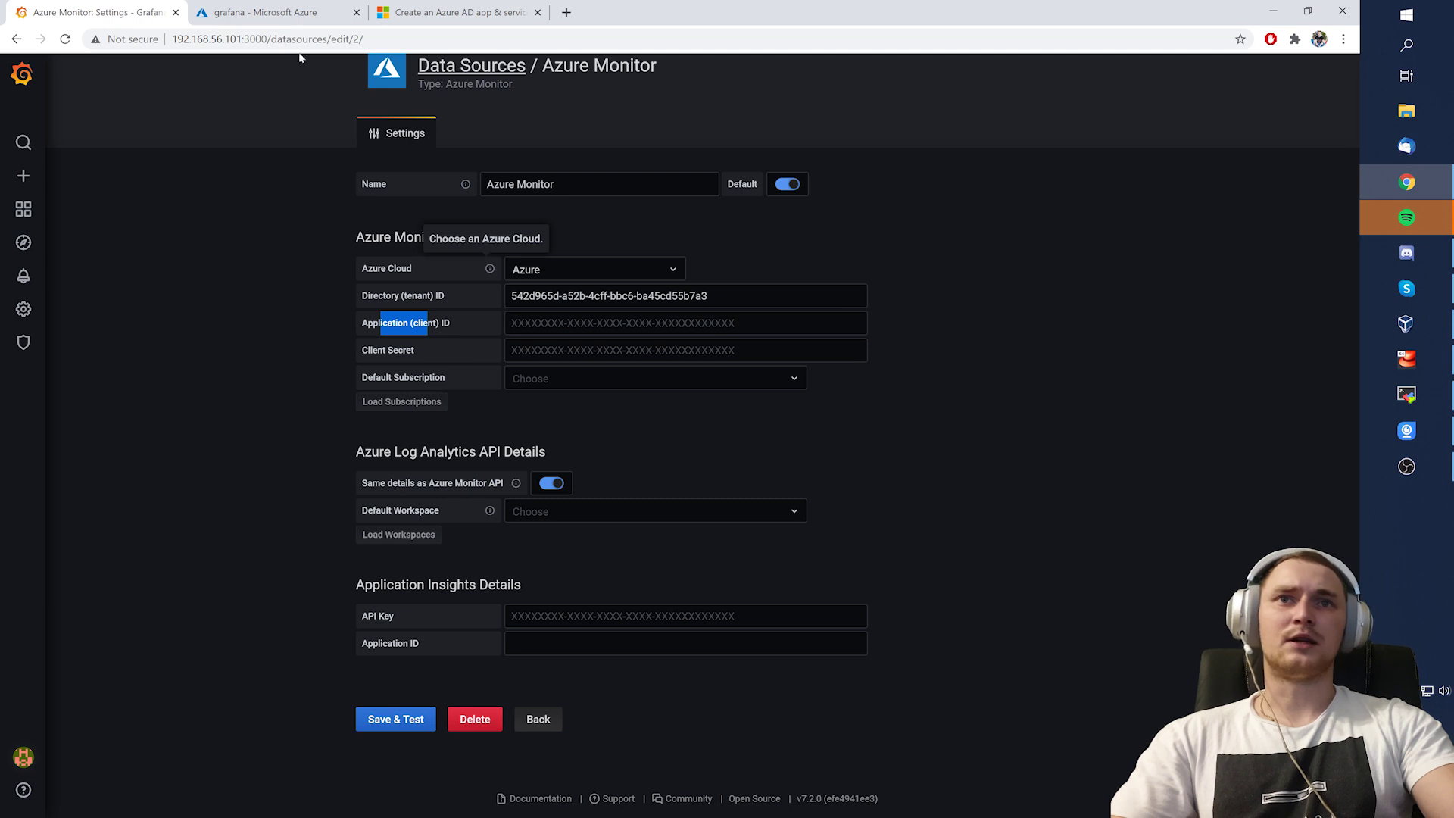
{"action": "left_click", "coordinate": [265, 12]}
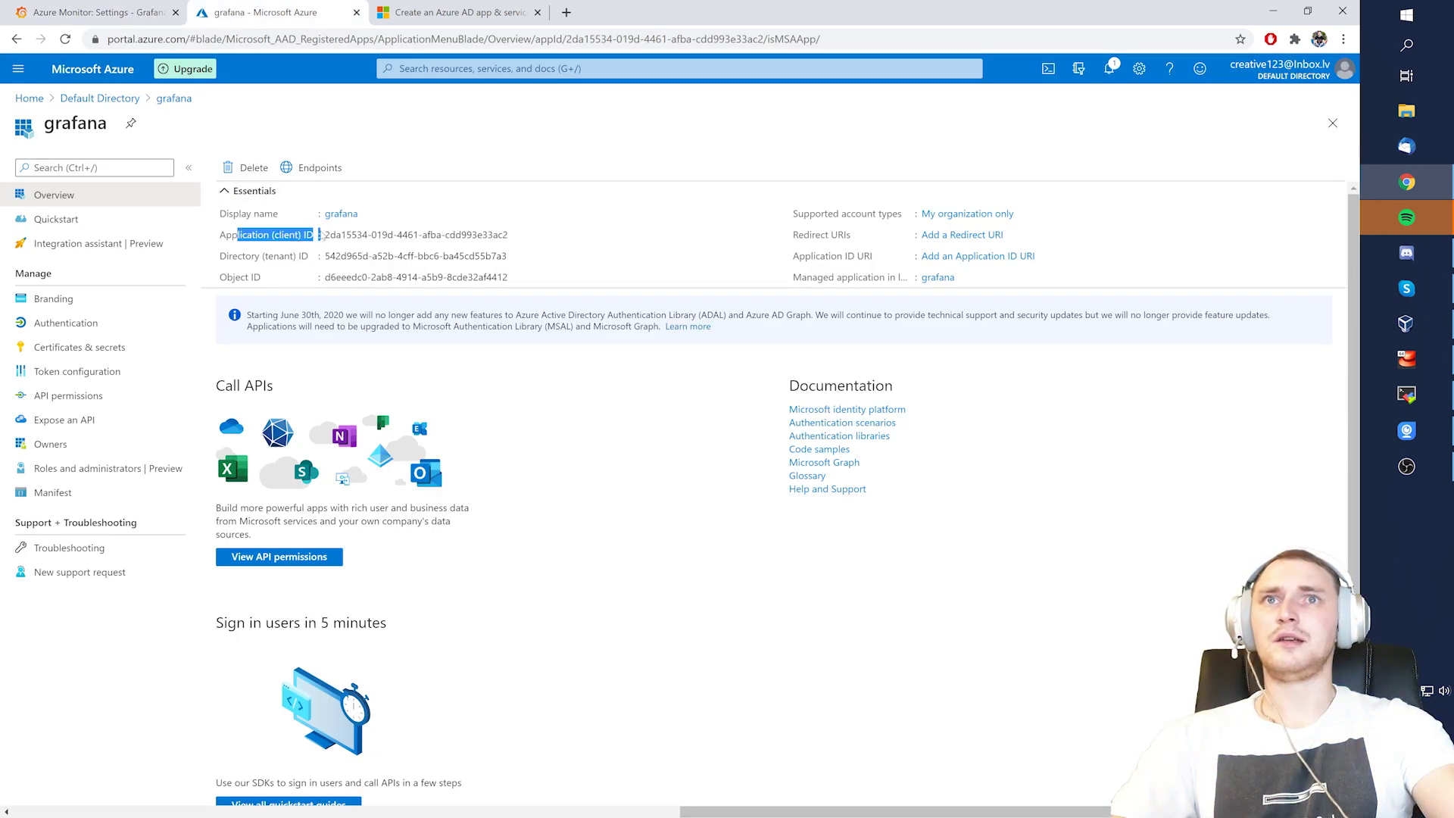
{"action": "left_click", "coordinate": [516, 234]}
{"action": "left_click", "coordinate": [119, 7]}
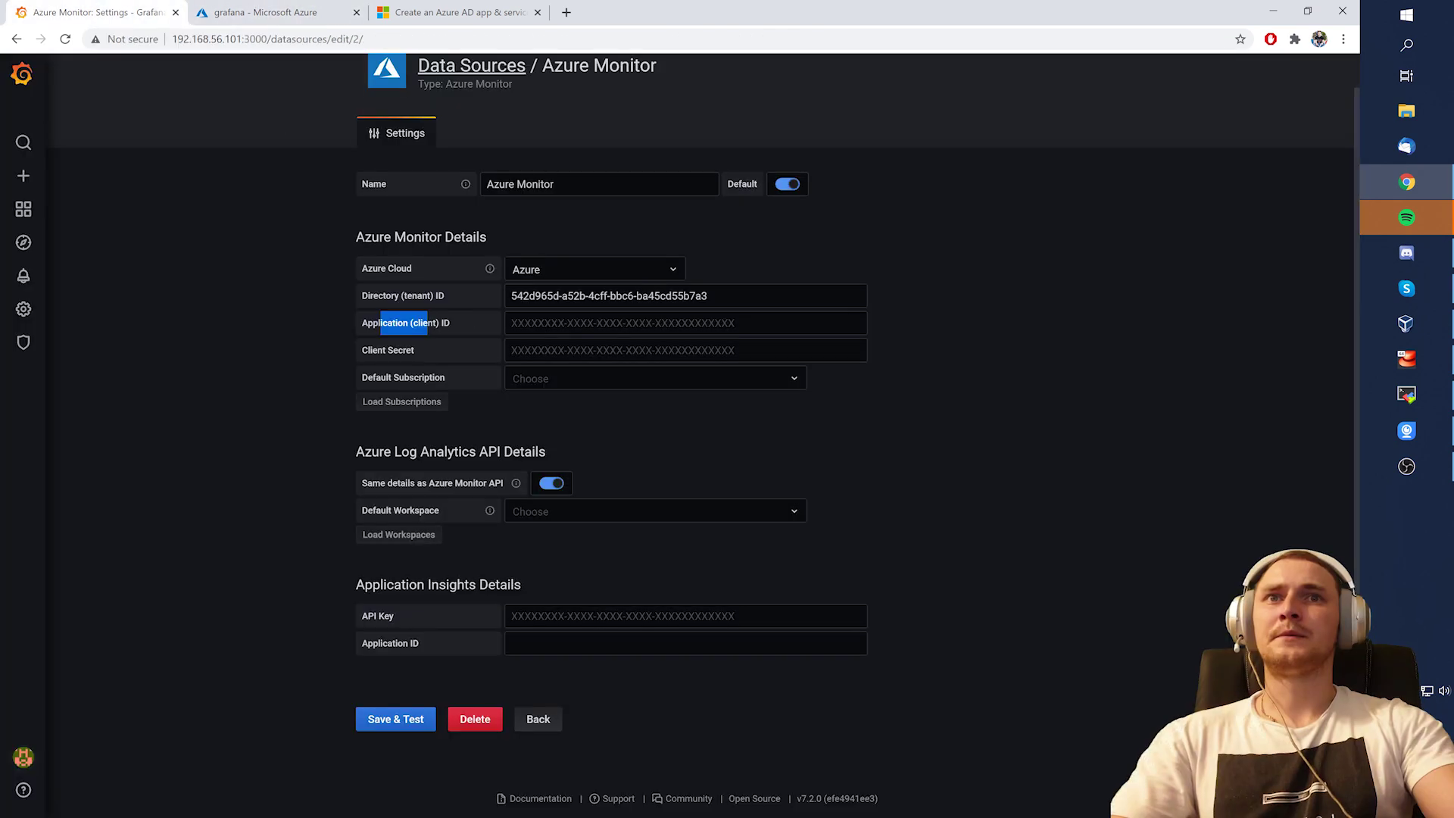
{"action": "left_click", "coordinate": [530, 322]}
{"action": "key", "text": "ctrl+v"}
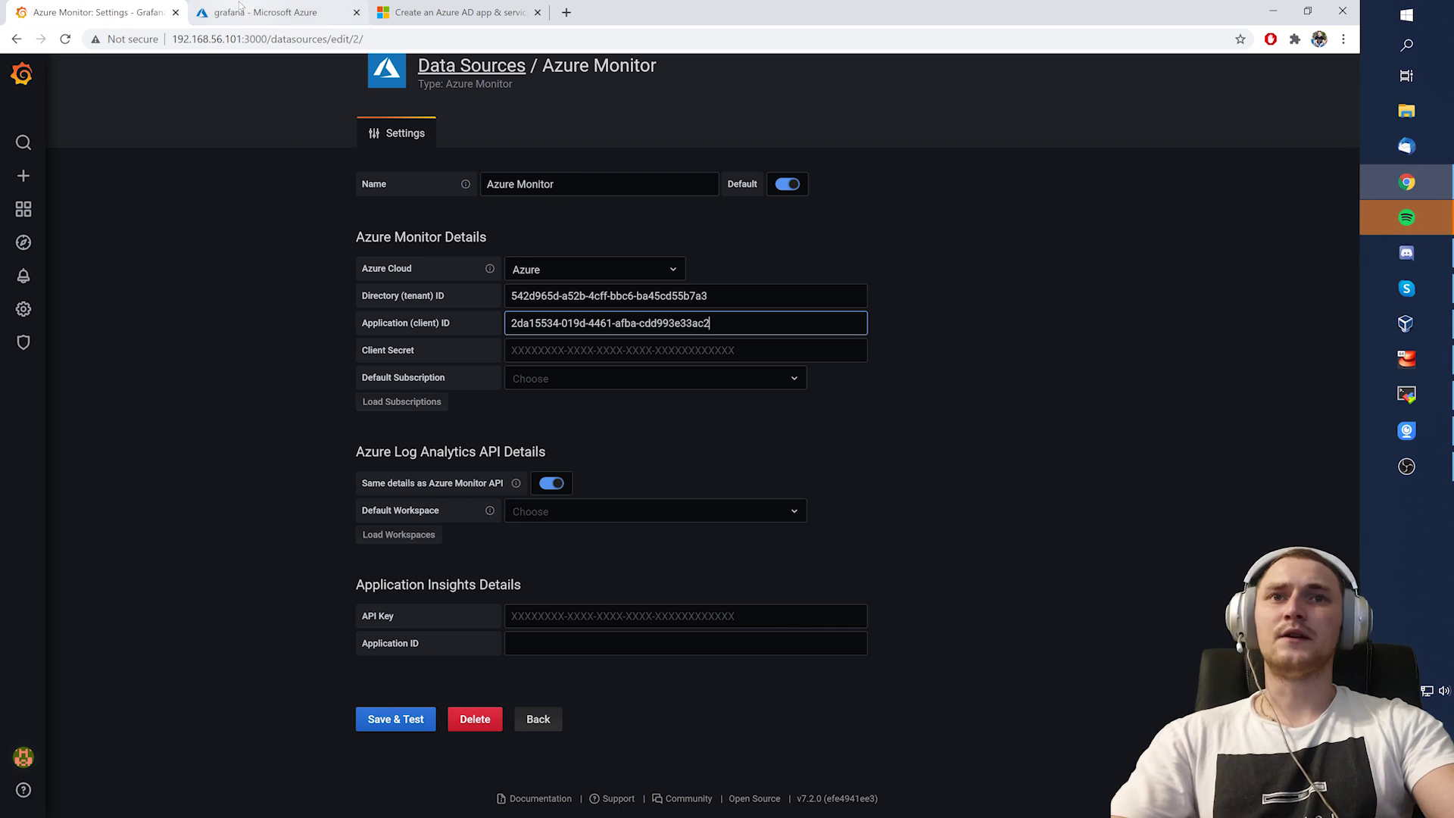
{"action": "left_click", "coordinate": [299, 12]}
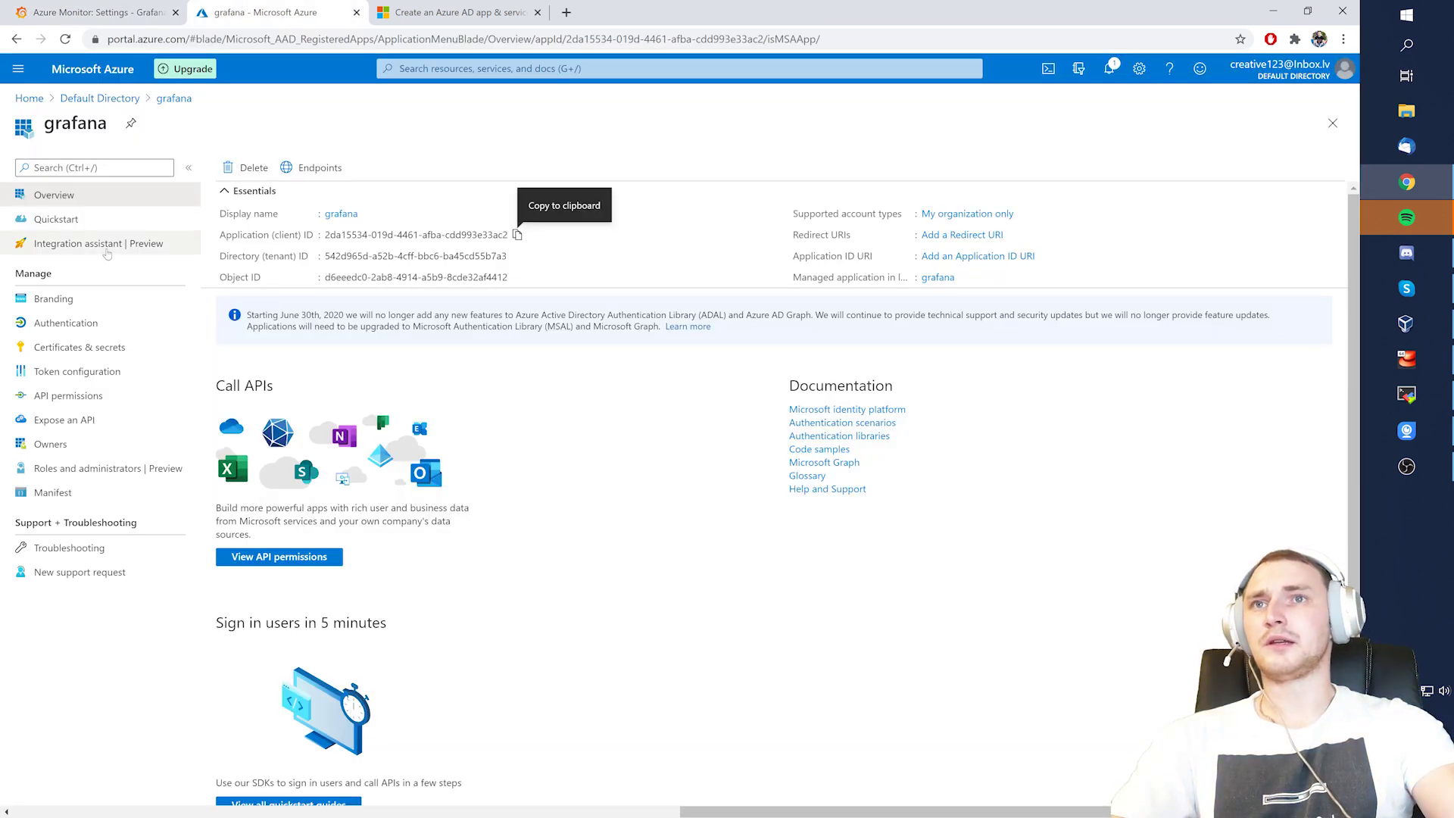
Add a never-expiring client secret named 'Grafana video' under Certificates & secrets
{"action": "left_click", "coordinate": [79, 352]}
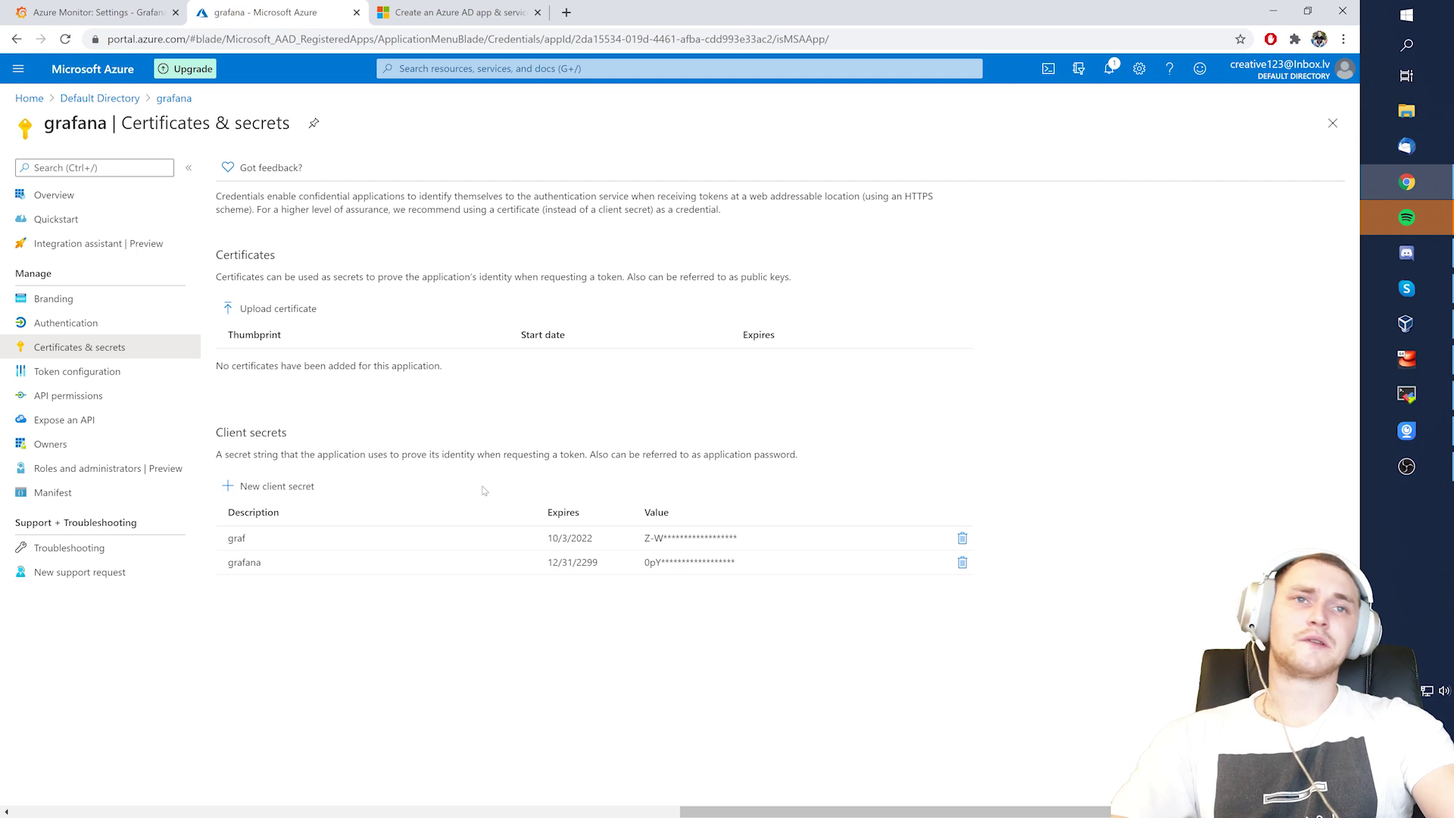
{"action": "left_click", "coordinate": [271, 486]}
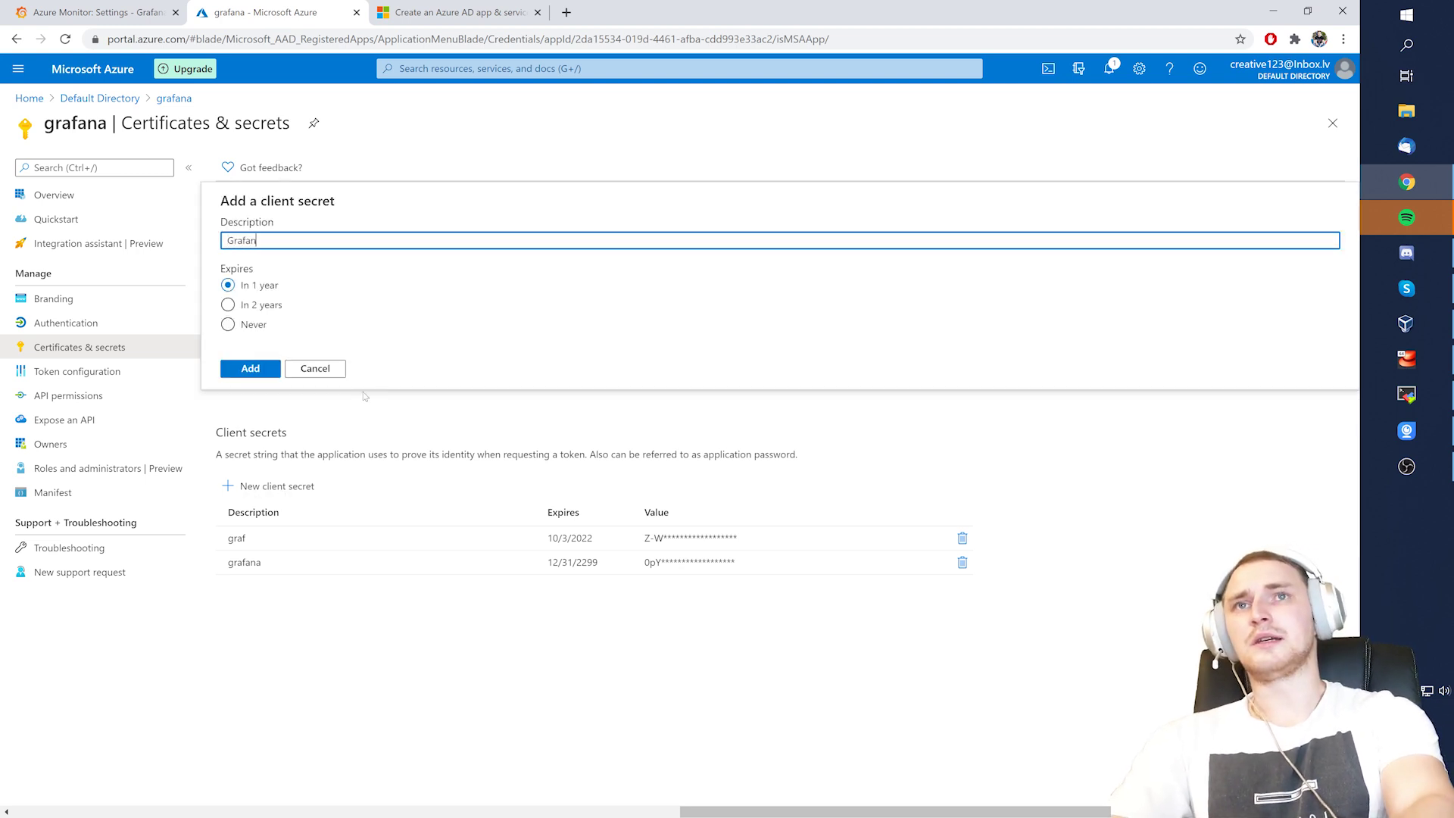
{"action": "left_click", "coordinate": [228, 324]}
{"action": "left_click", "coordinate": [251, 368]}
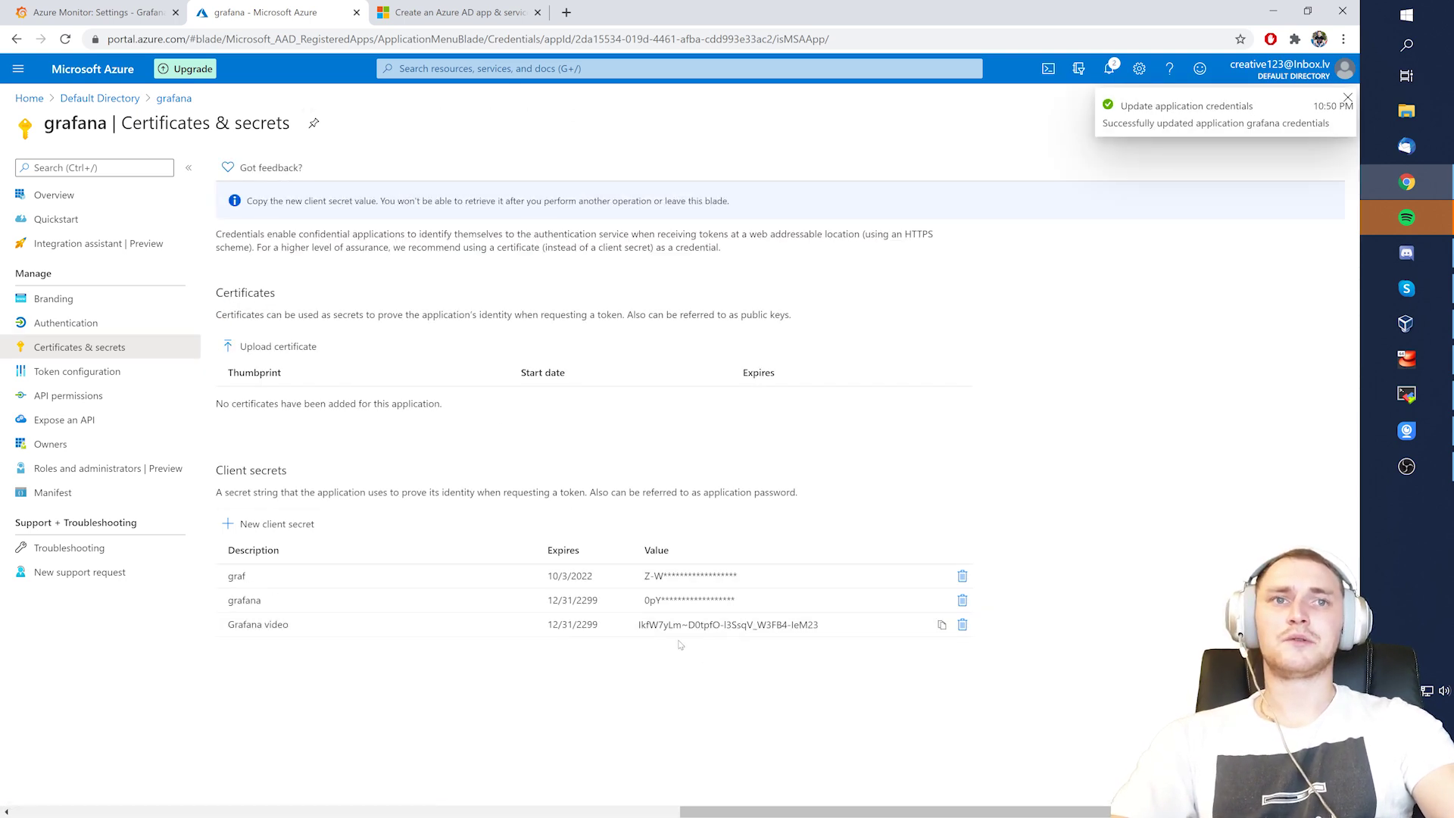
Paste the new secret's value into Grafana's Client Secret field
{"action": "left_click", "coordinate": [941, 624]}
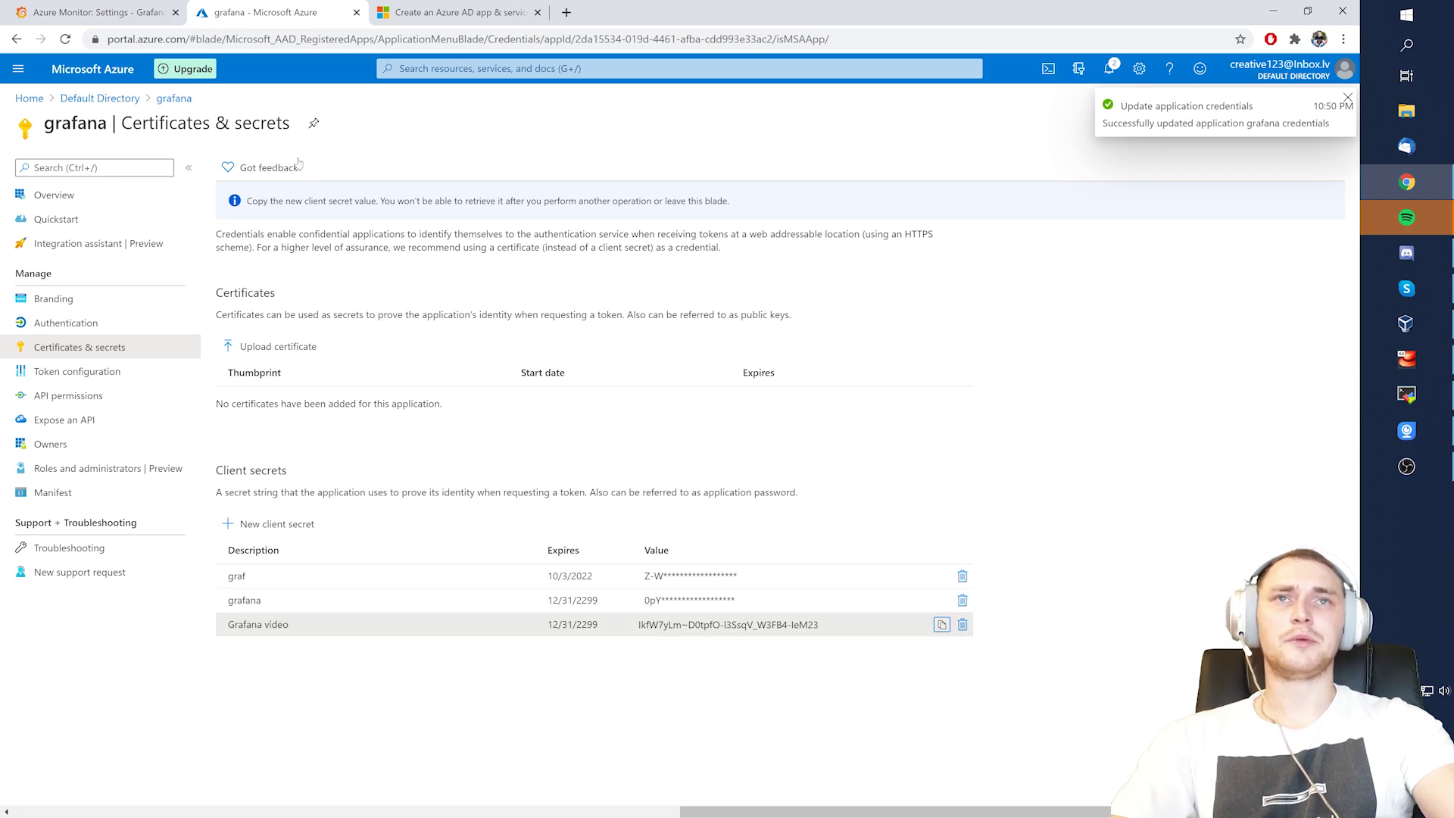
{"action": "left_click", "coordinate": [98, 12]}
{"action": "key", "text": "ctrl+v"}
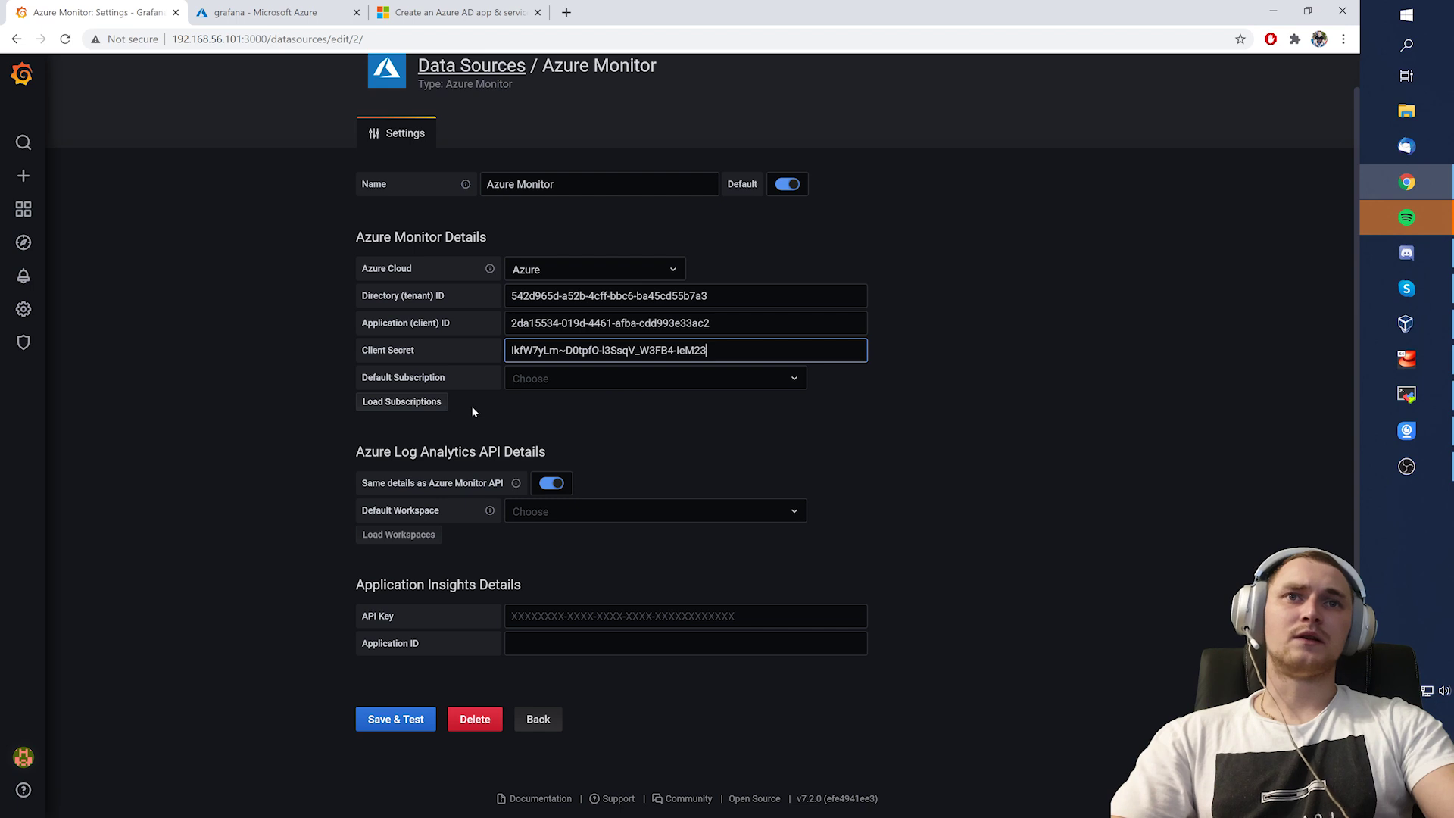
Load subscriptions so Free Trial becomes the default, then Save & Test the data source
{"action": "left_click", "coordinate": [403, 406]}
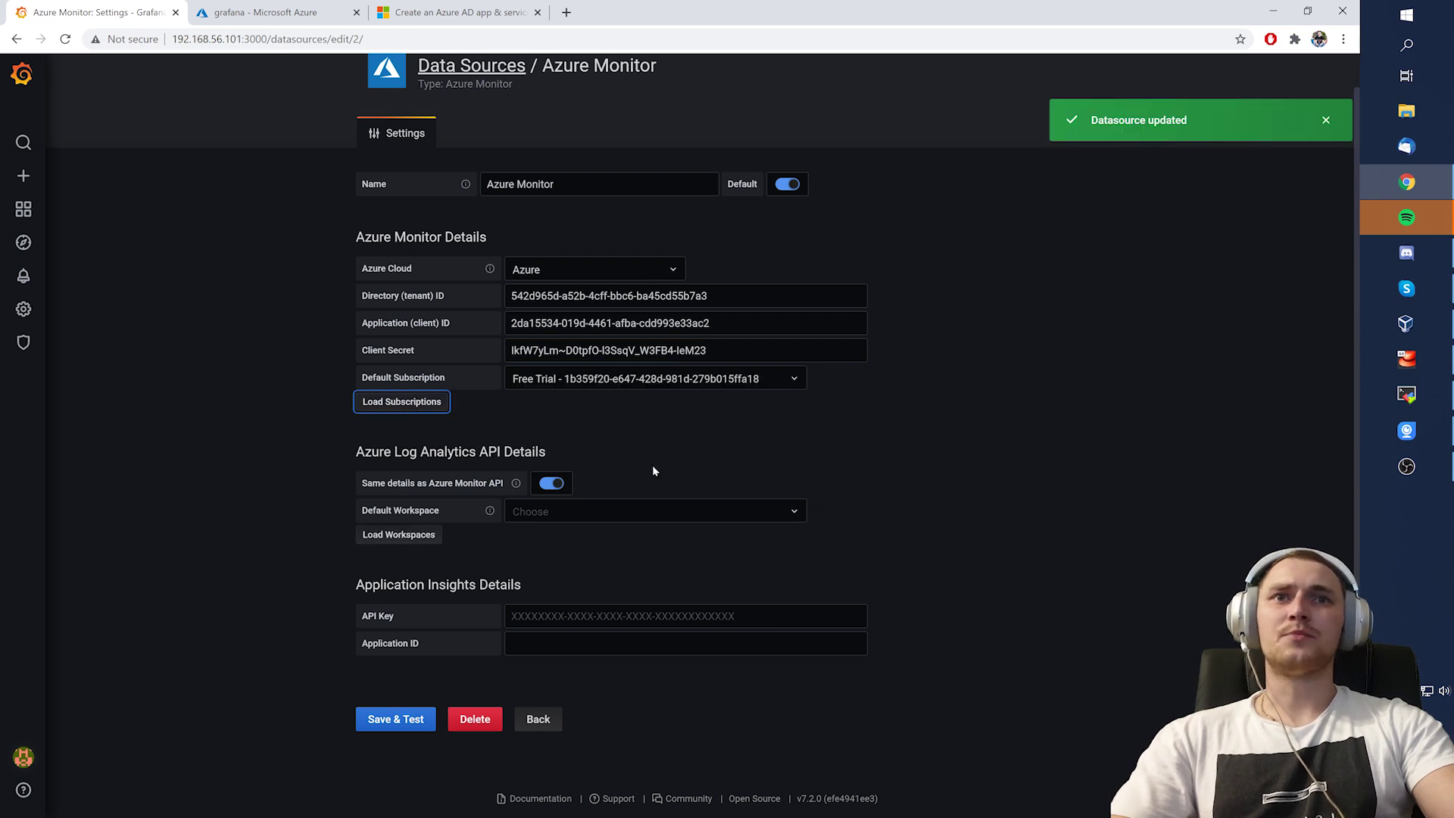
{"action": "left_click_drag", "start_coordinate": [369, 378], "coordinate": [595, 384]}
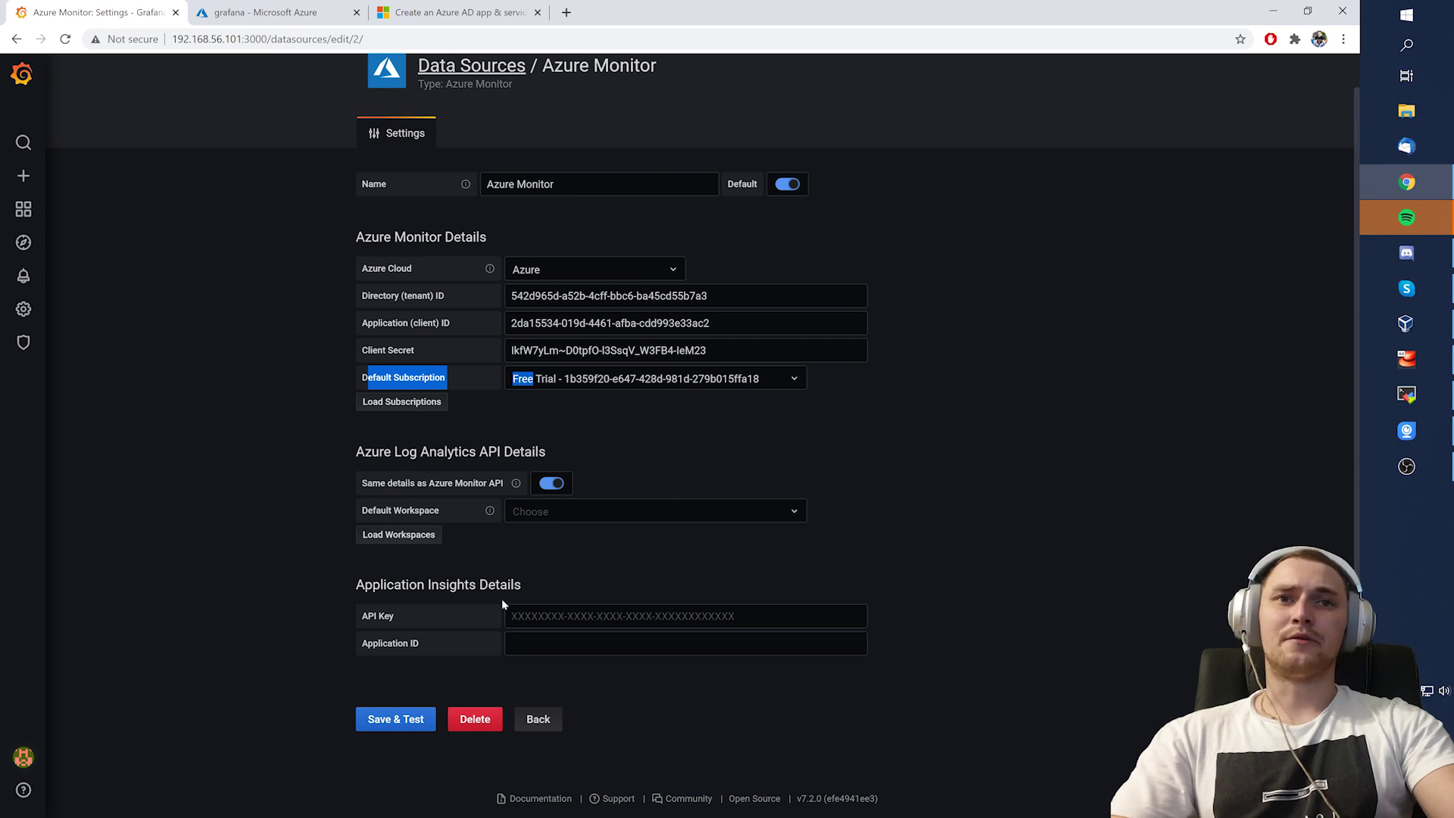
{"action": "left_click", "coordinate": [389, 730]}
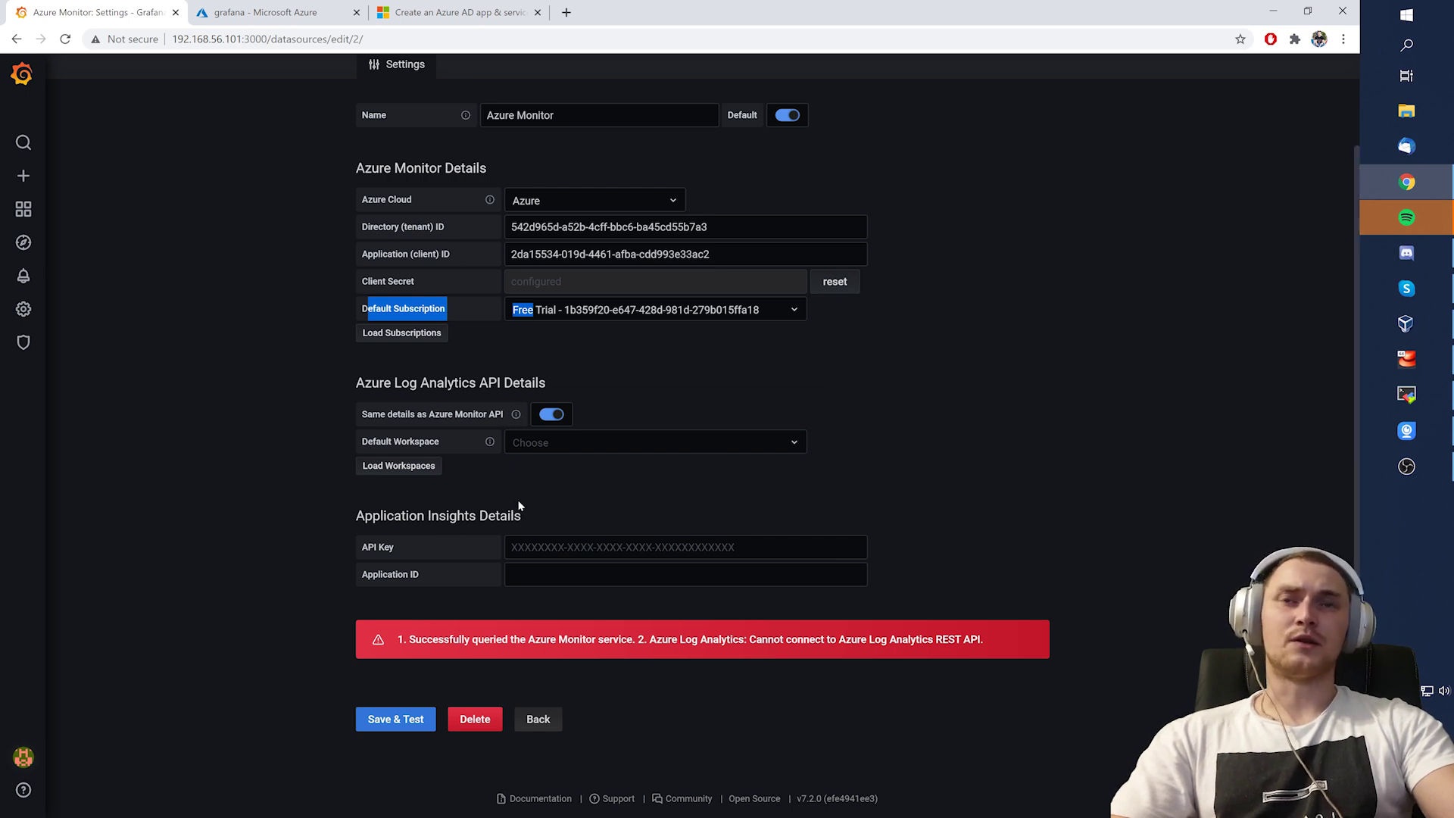
{"action": "scroll", "coordinate": [702, 447], "scroll_direction": "up", "scroll_amount": 1}
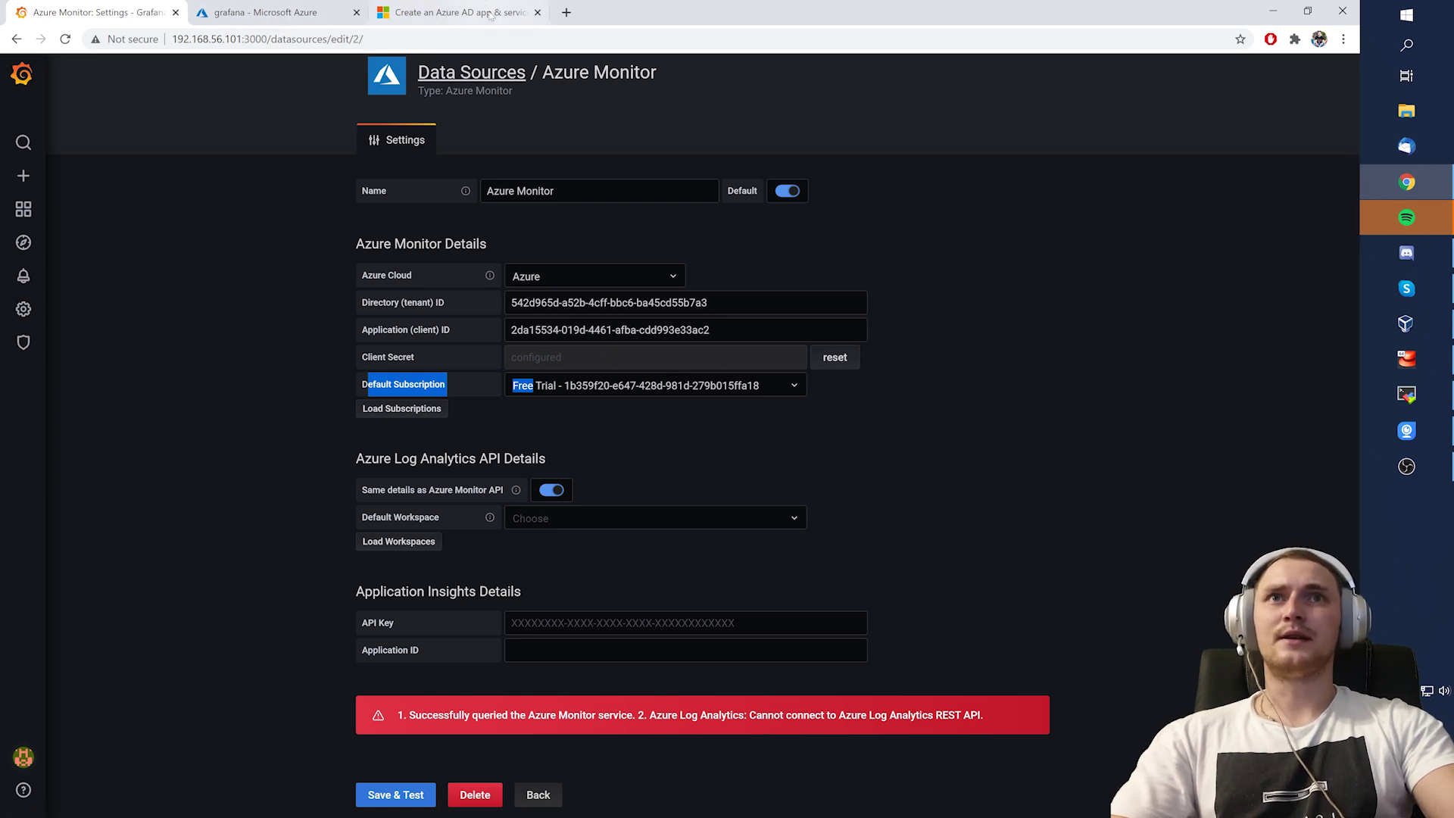
{"action": "left_click", "coordinate": [455, 12]}
{"action": "scroll", "coordinate": [729, 445], "scroll_direction": "up", "scroll_amount": 10}
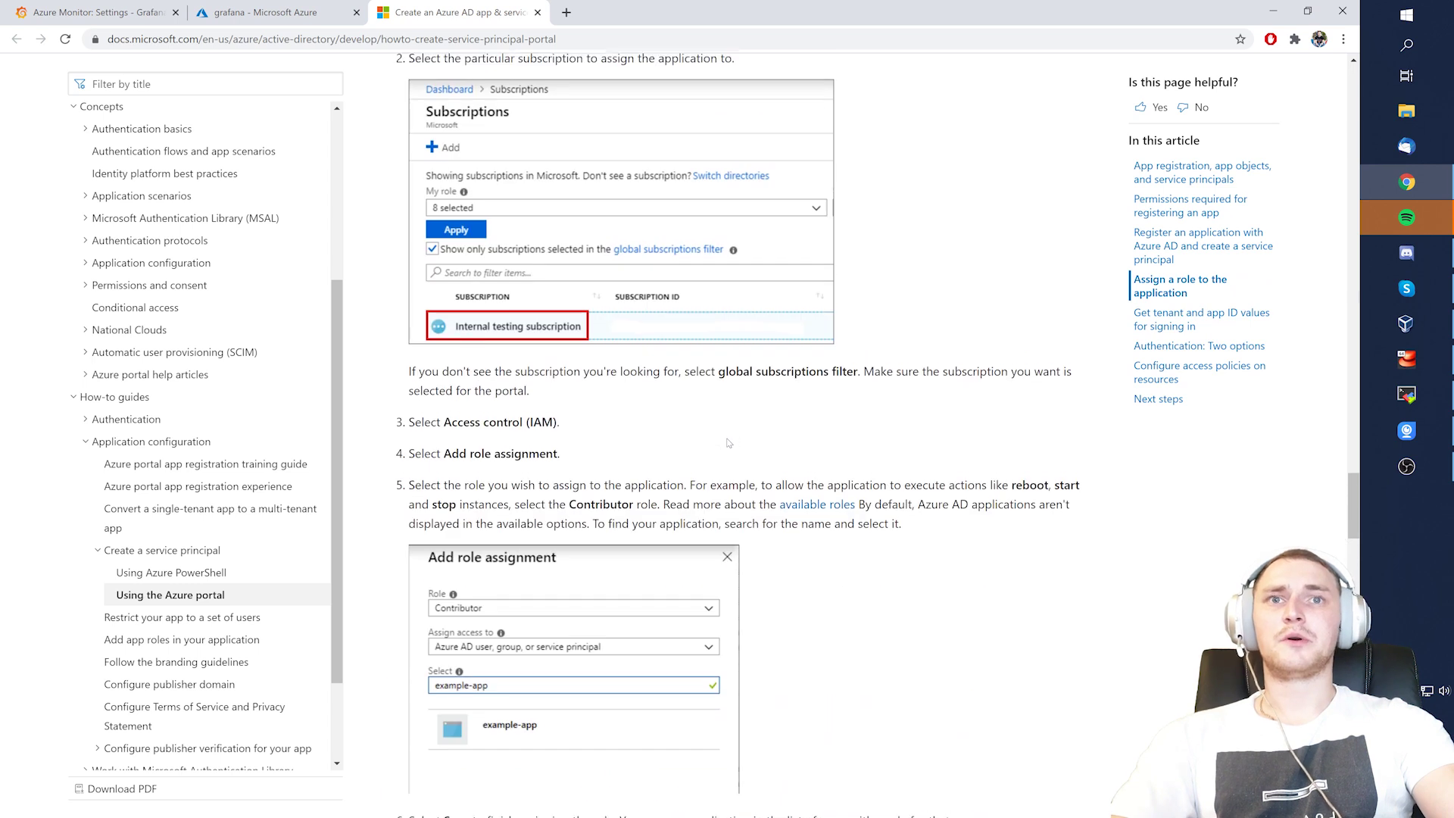
{"action": "scroll", "coordinate": [729, 444], "scroll_direction": "up", "scroll_amount": 2}
{"action": "scroll", "coordinate": [507, 507], "scroll_direction": "down", "scroll_amount": 3}
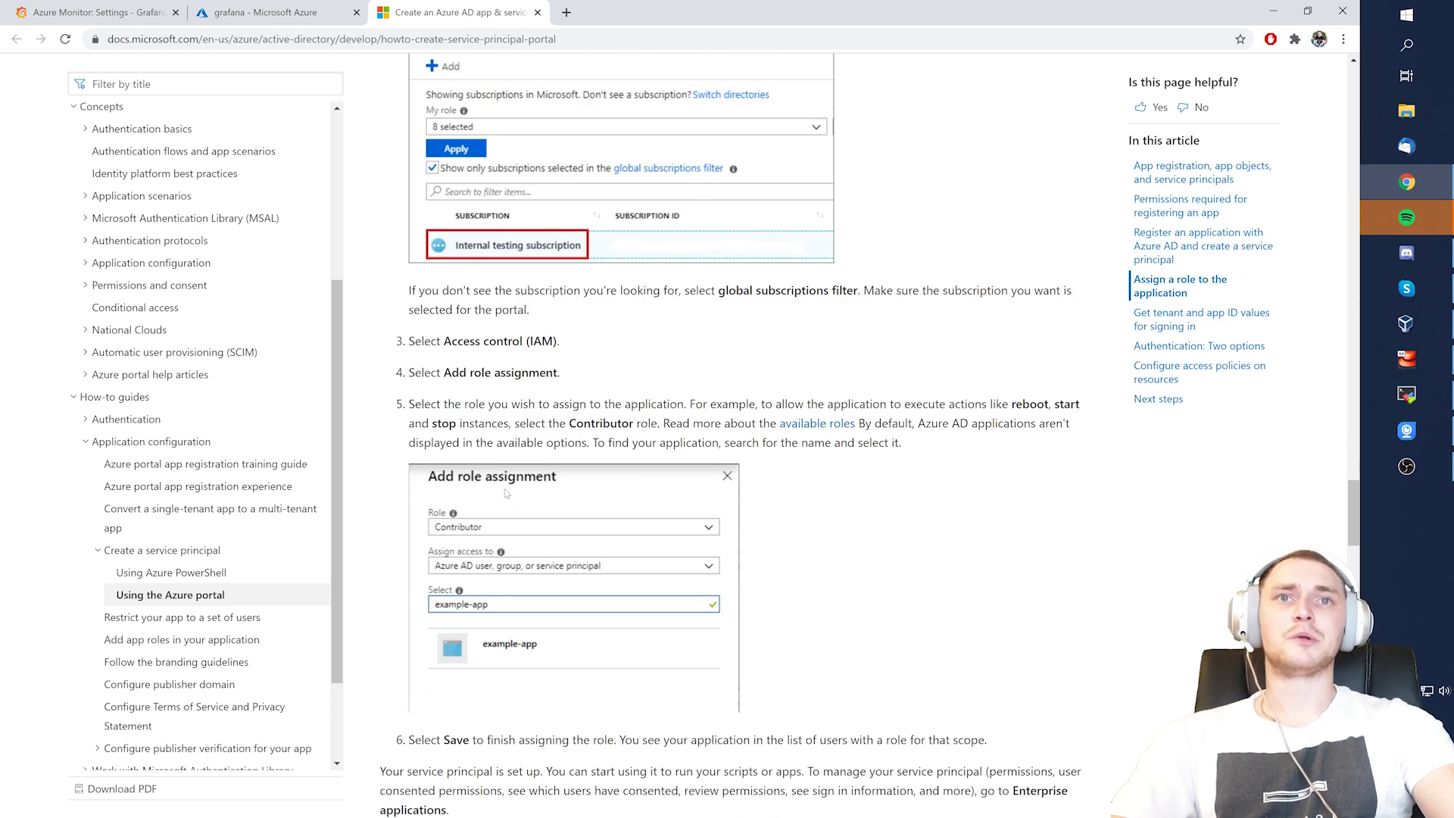
{"action": "left_click", "coordinate": [274, 7]}
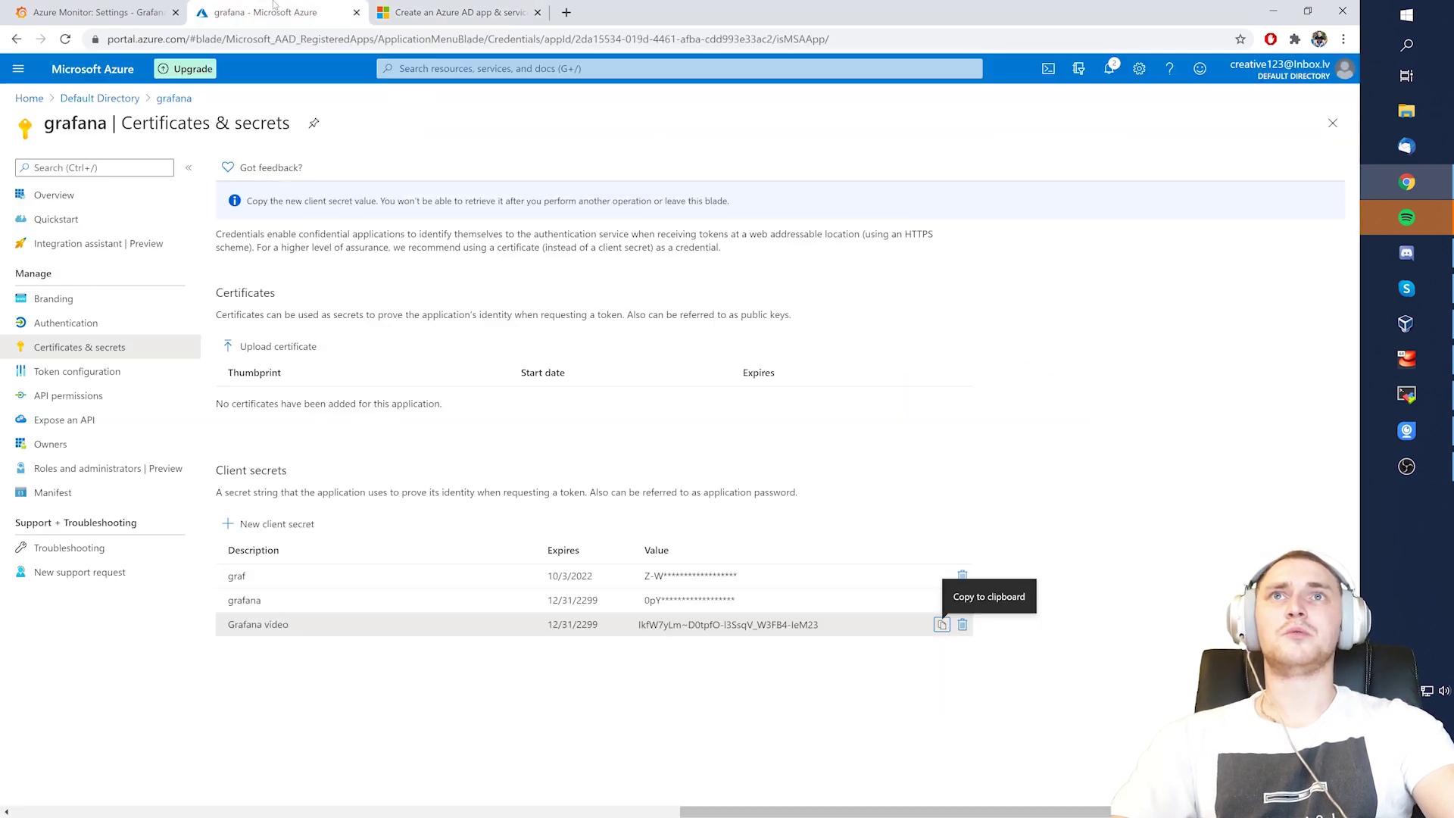
{"action": "left_click", "coordinate": [94, 12]}
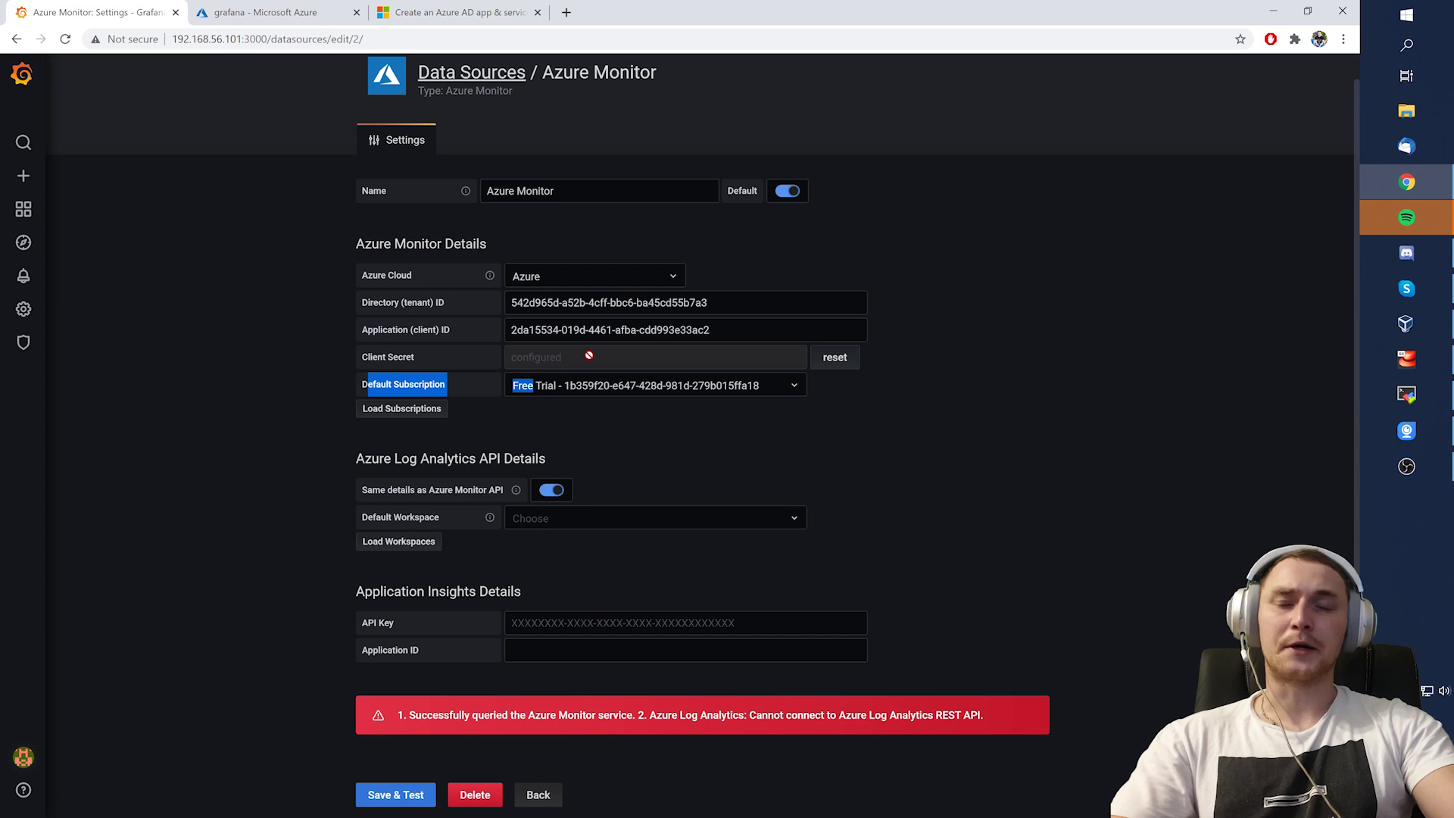
{"action": "scroll", "coordinate": [517, 460], "scroll_direction": "down", "scroll_amount": 1}
{"action": "scroll", "coordinate": [337, 354], "scroll_direction": "up", "scroll_amount": 1}
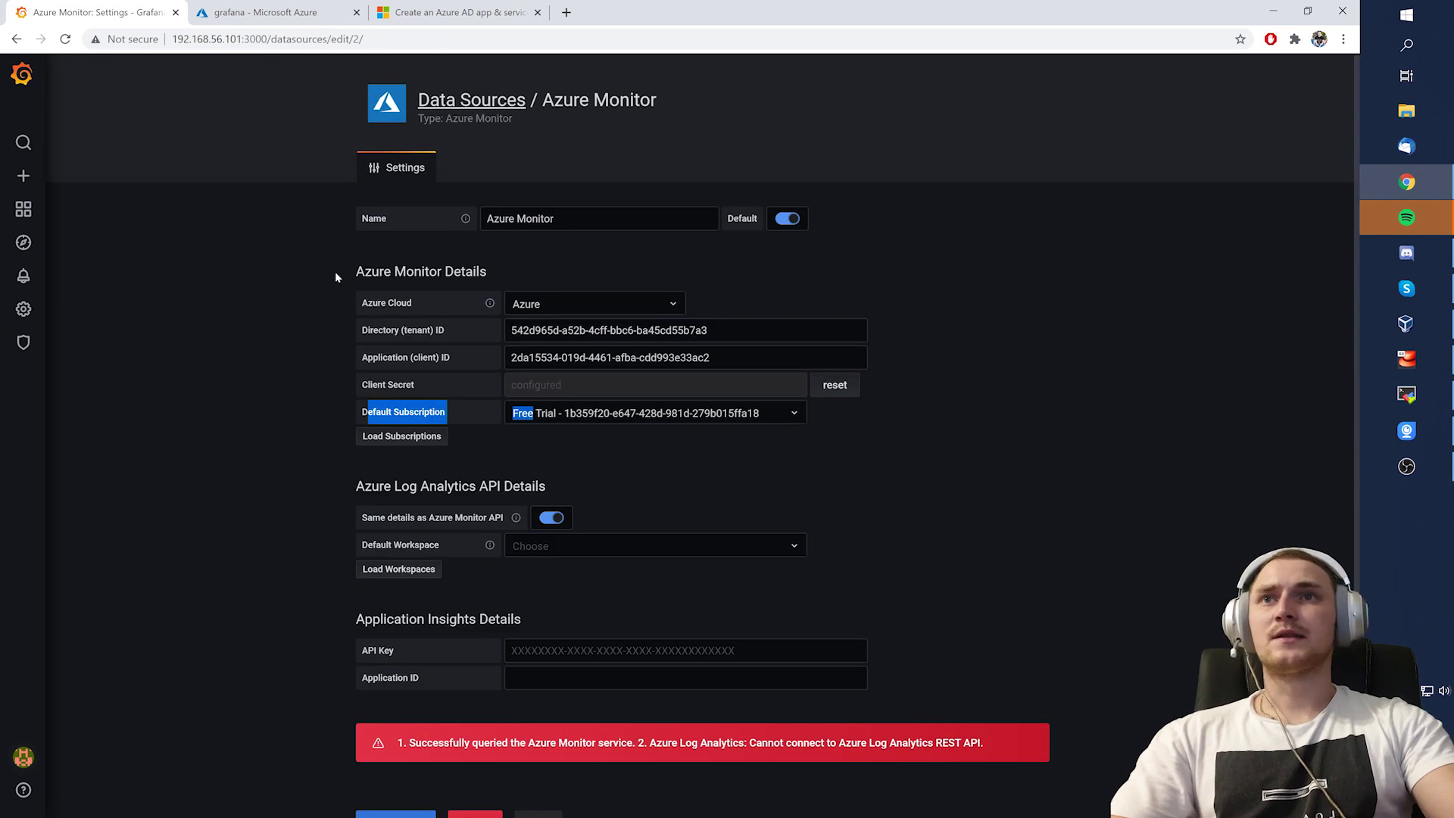
Start a new Grafana dashboard with an empty panel, then show the Azure portal Home
{"action": "mouse_move", "coordinate": [23, 175]}
{"action": "left_click", "coordinate": [106, 207]}
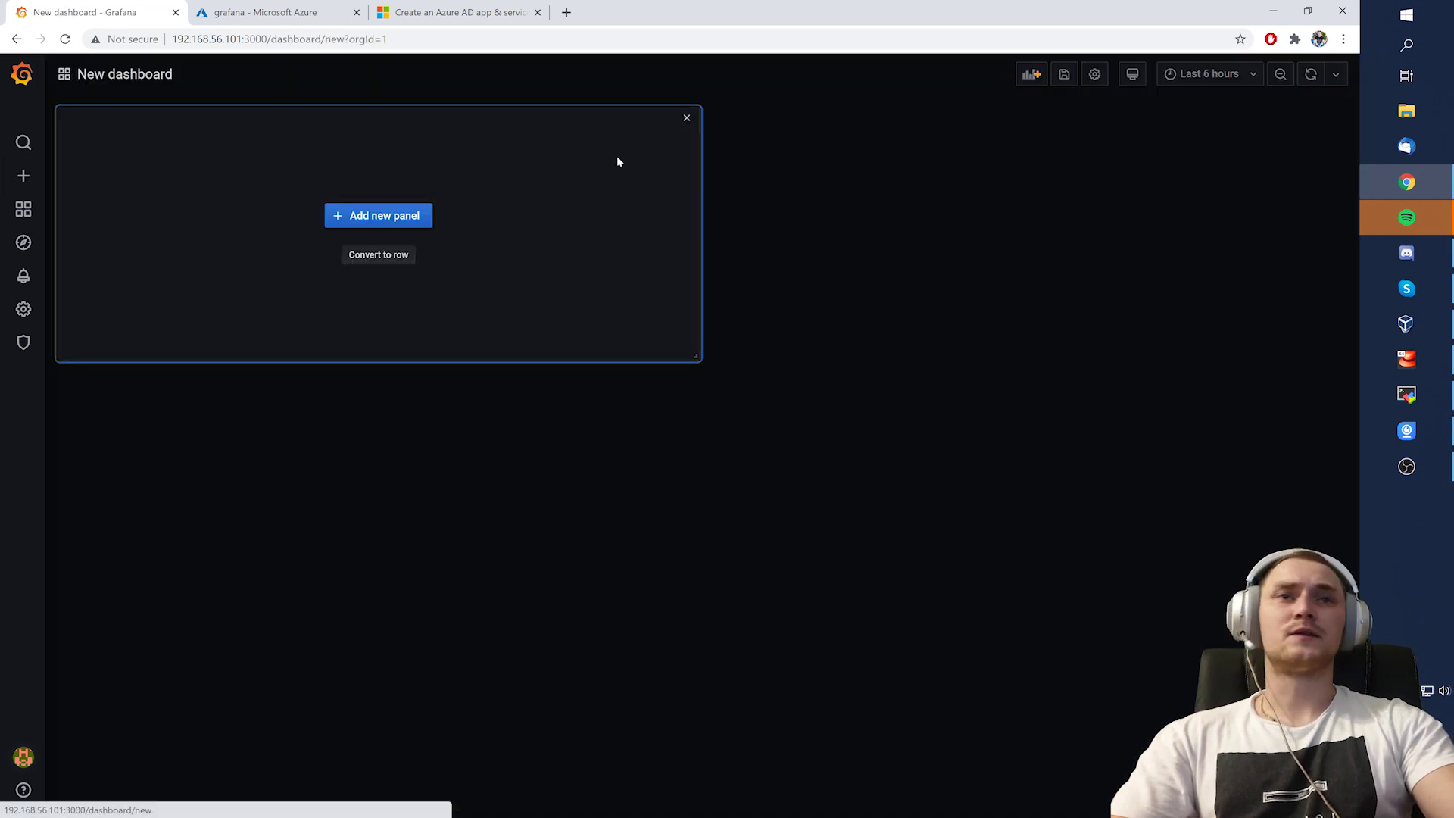
{"action": "left_click", "coordinate": [378, 215]}
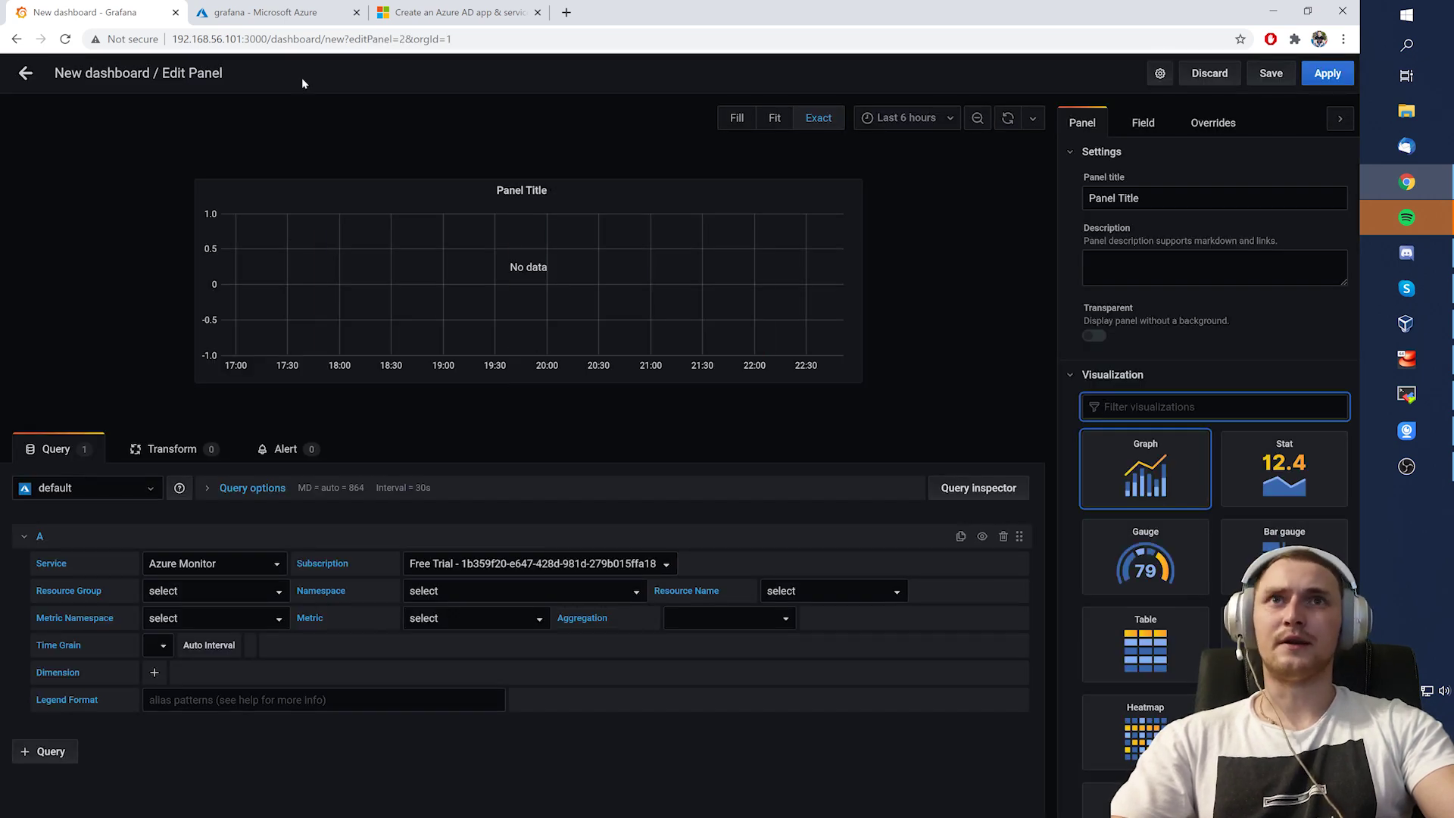
{"action": "left_click", "coordinate": [267, 13]}
{"action": "left_click", "coordinate": [92, 69]}
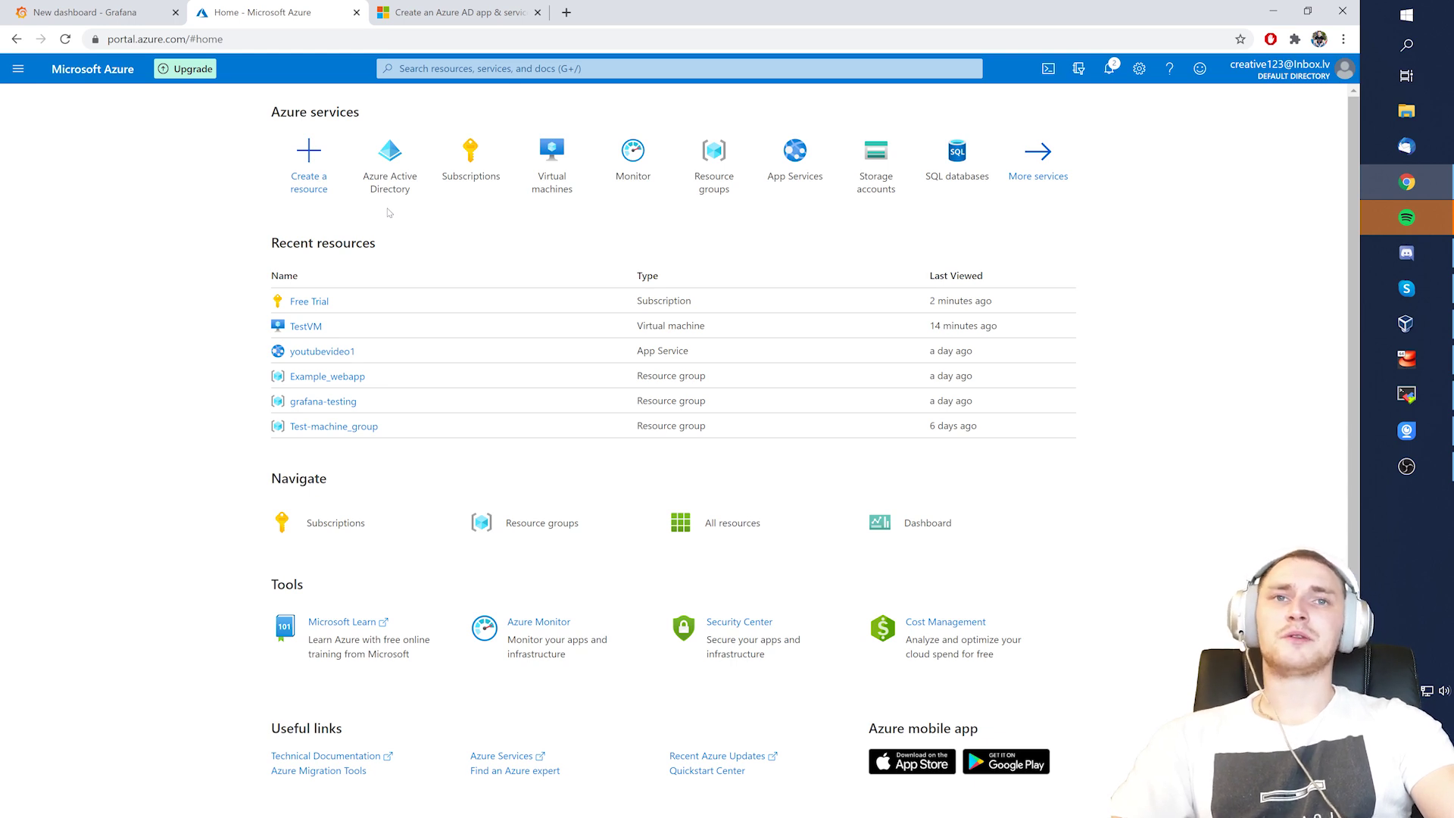
Search 'resource' to view the empty My resources list, then return to Grafana
{"action": "mouse_move", "coordinate": [459, 206]}
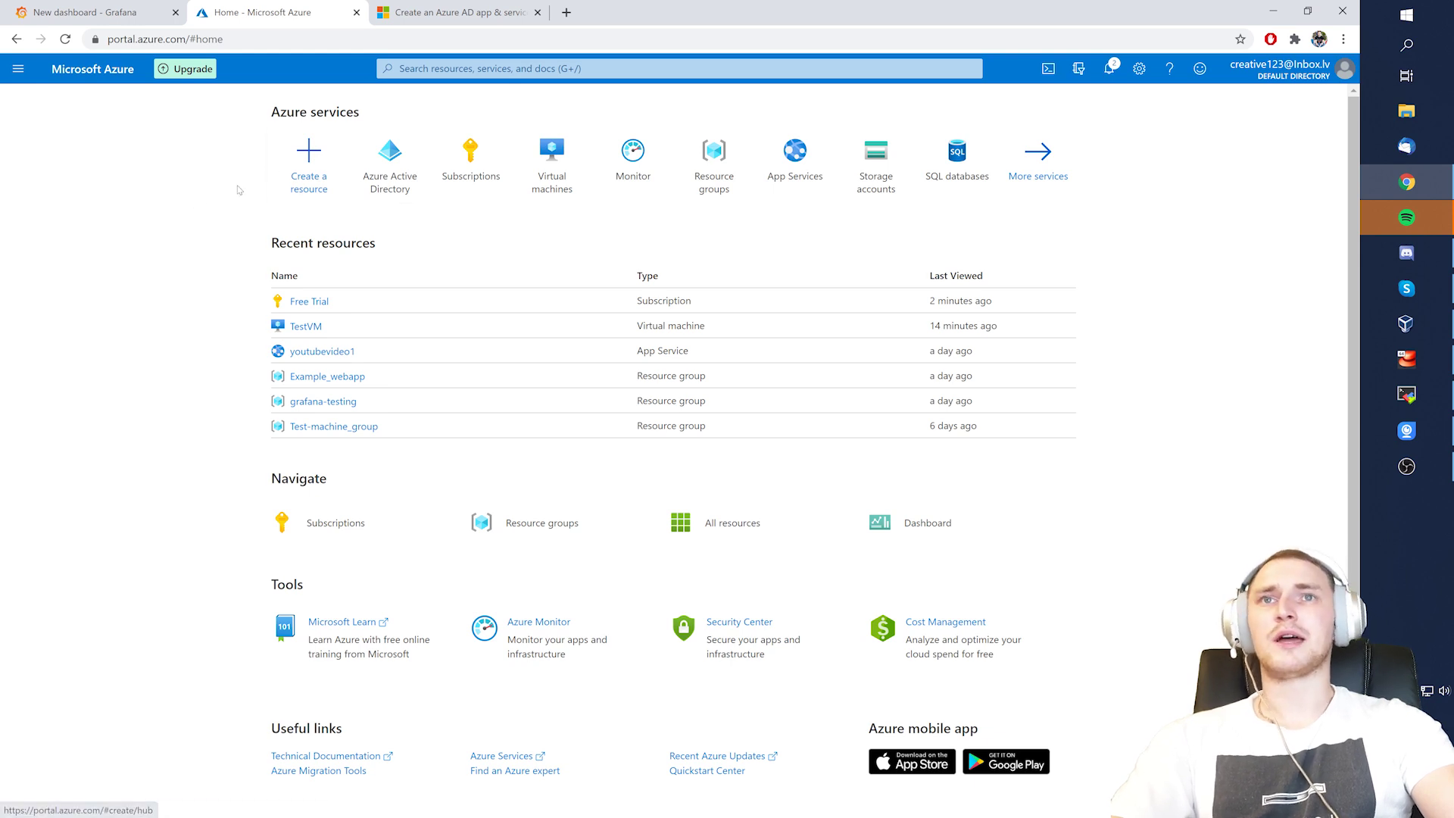
{"action": "left_click", "coordinate": [393, 72]}
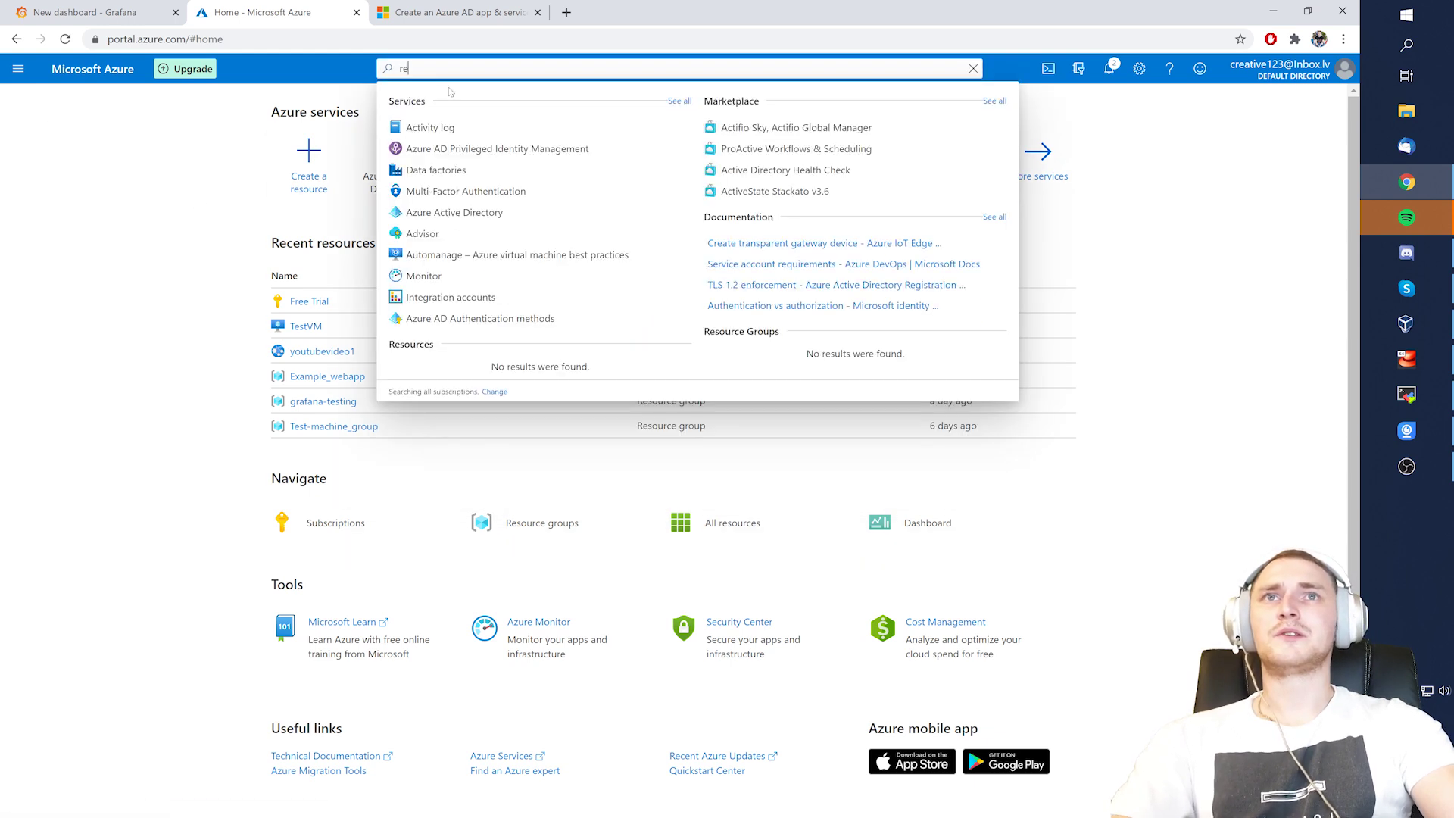
{"action": "type", "text": "res"}
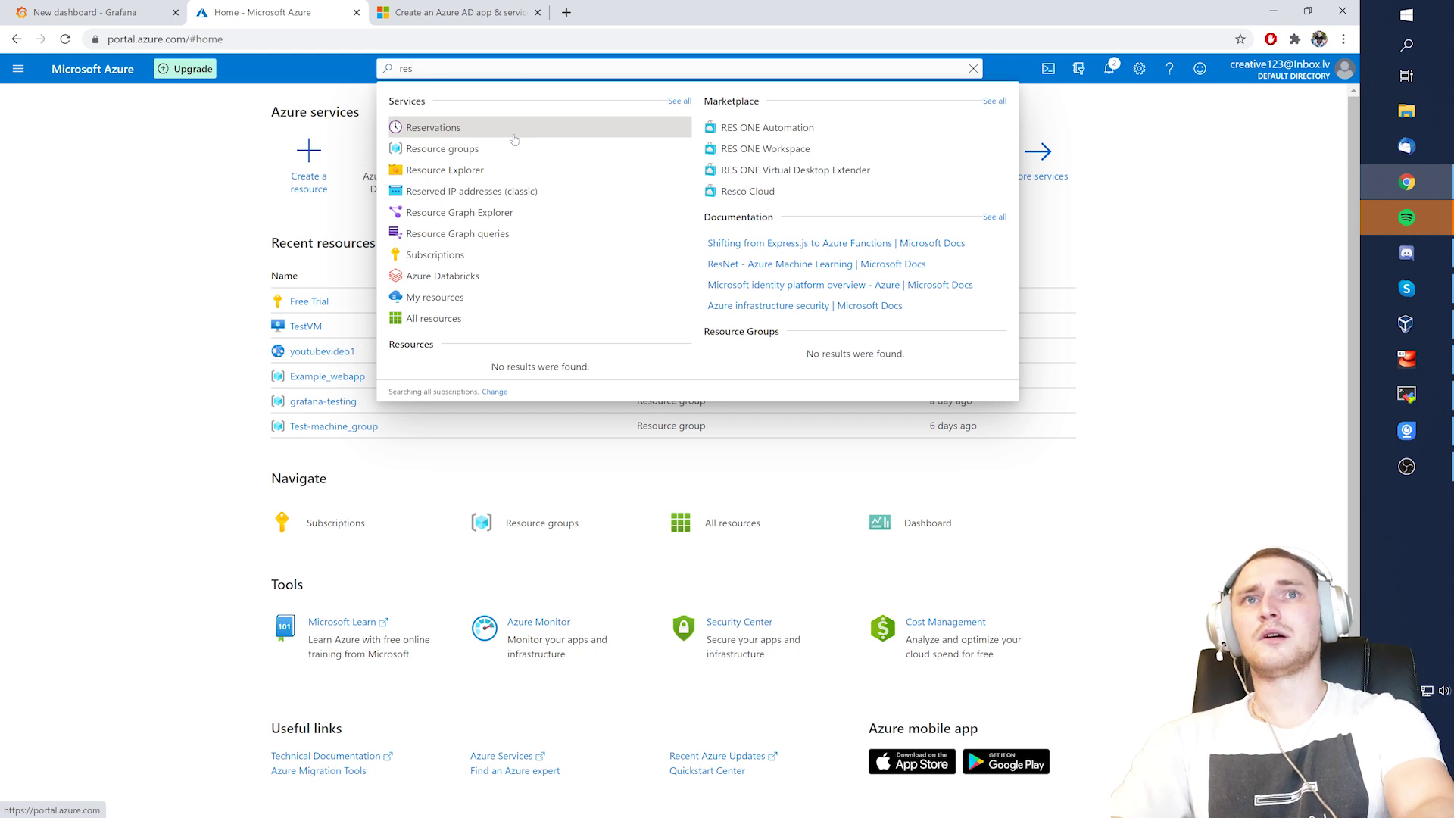
{"action": "type", "text": "ource"}
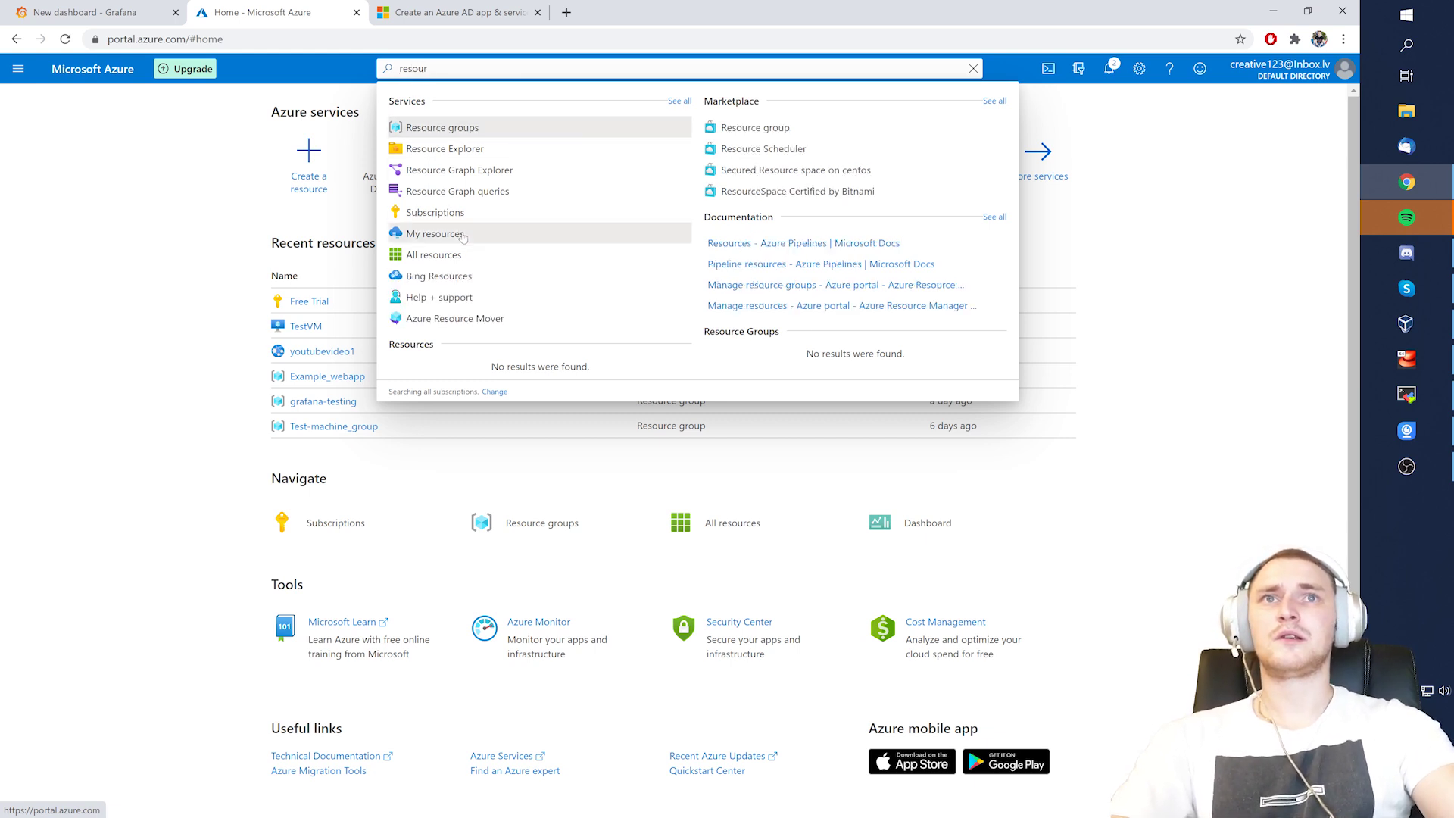
{"action": "left_click", "coordinate": [463, 237]}
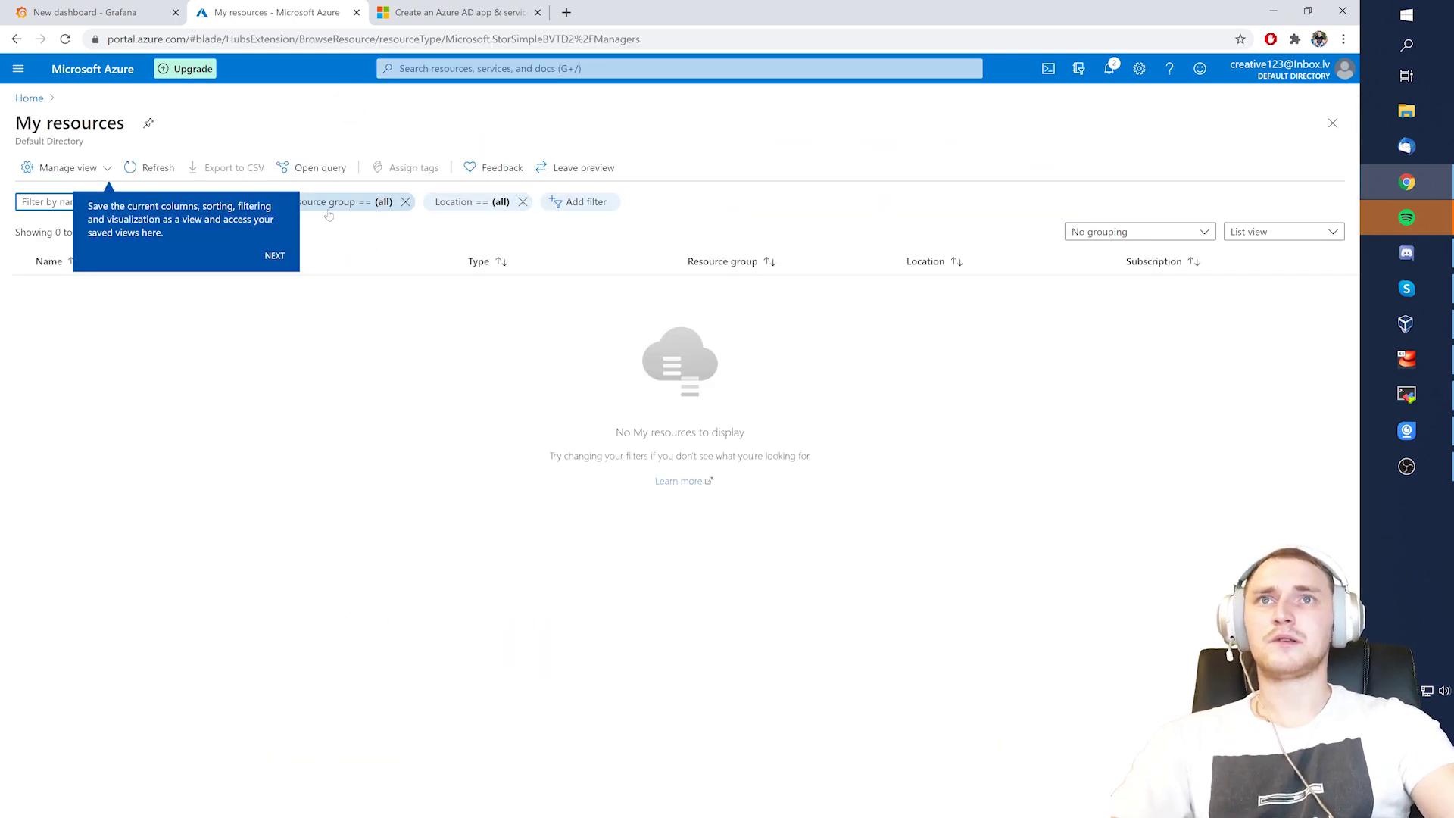
{"action": "left_click", "coordinate": [30, 99]}
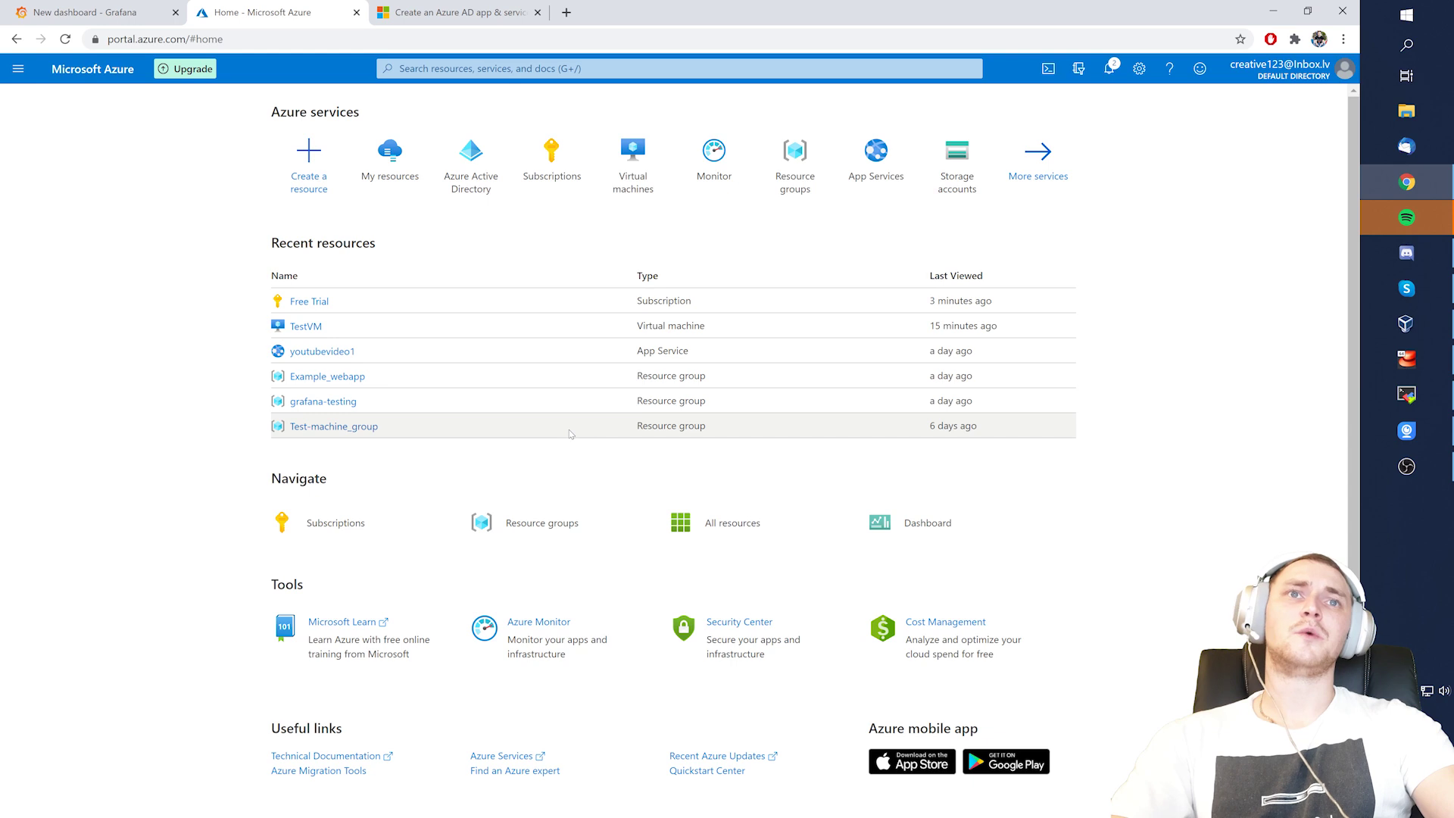
{"action": "left_click", "coordinate": [80, 12]}
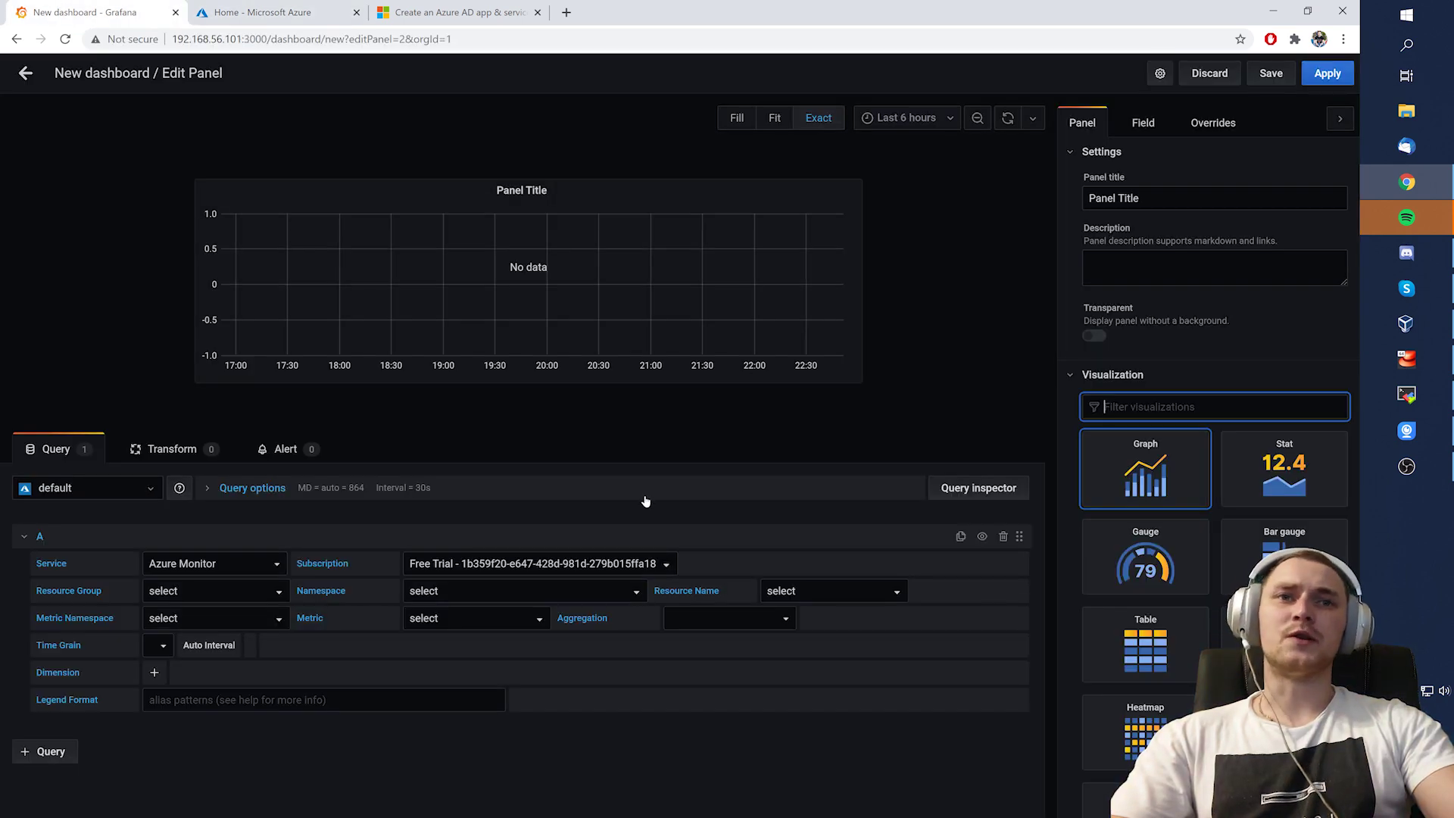
Try the Test-machine_group and Grafana resource groups, settling on grafana-testing
{"action": "left_click_drag", "start_coordinate": [63, 593], "coordinate": [101, 592]}
{"action": "left_click", "coordinate": [42, 591]}
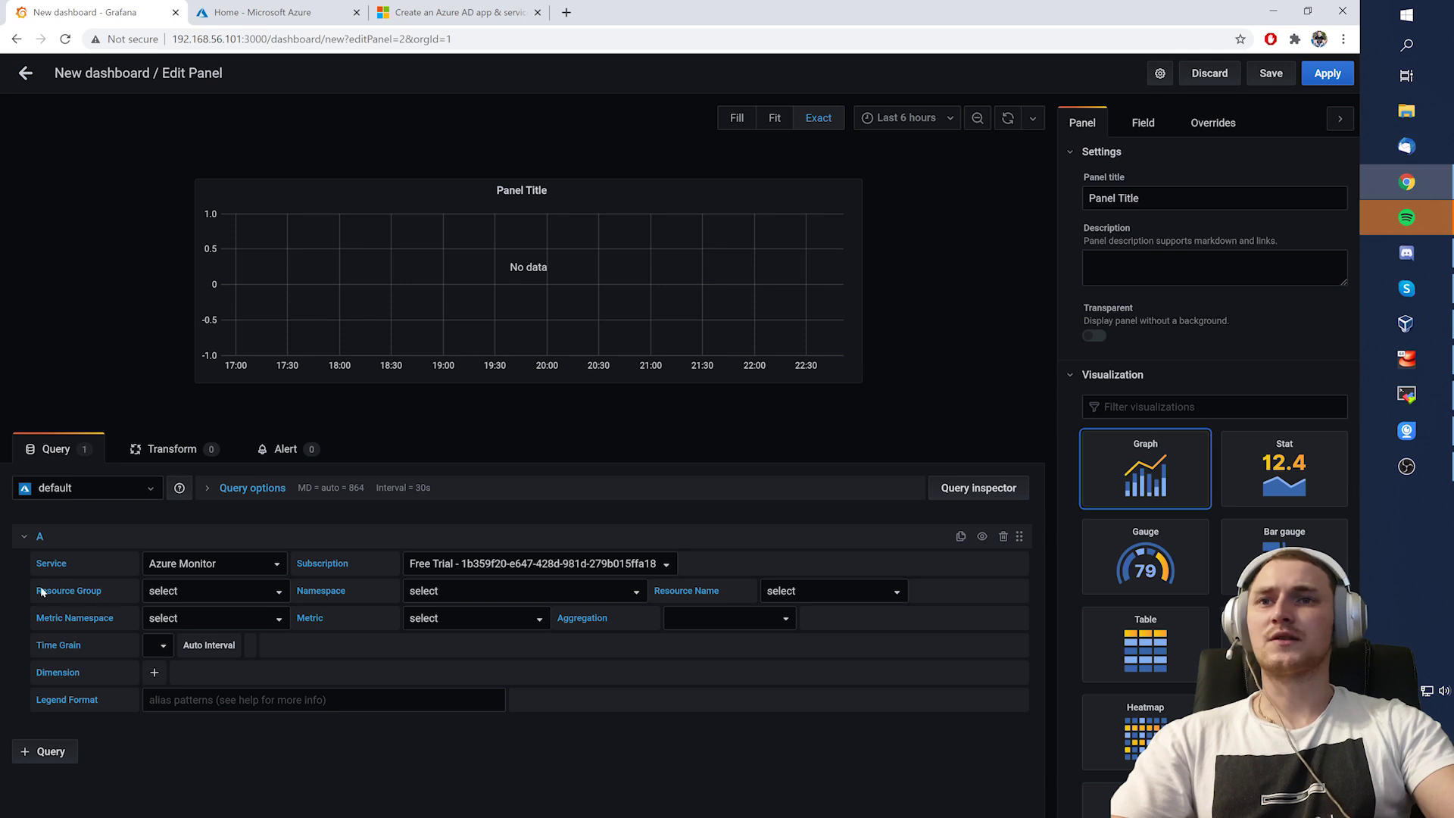
{"action": "left_click", "coordinate": [253, 596]}
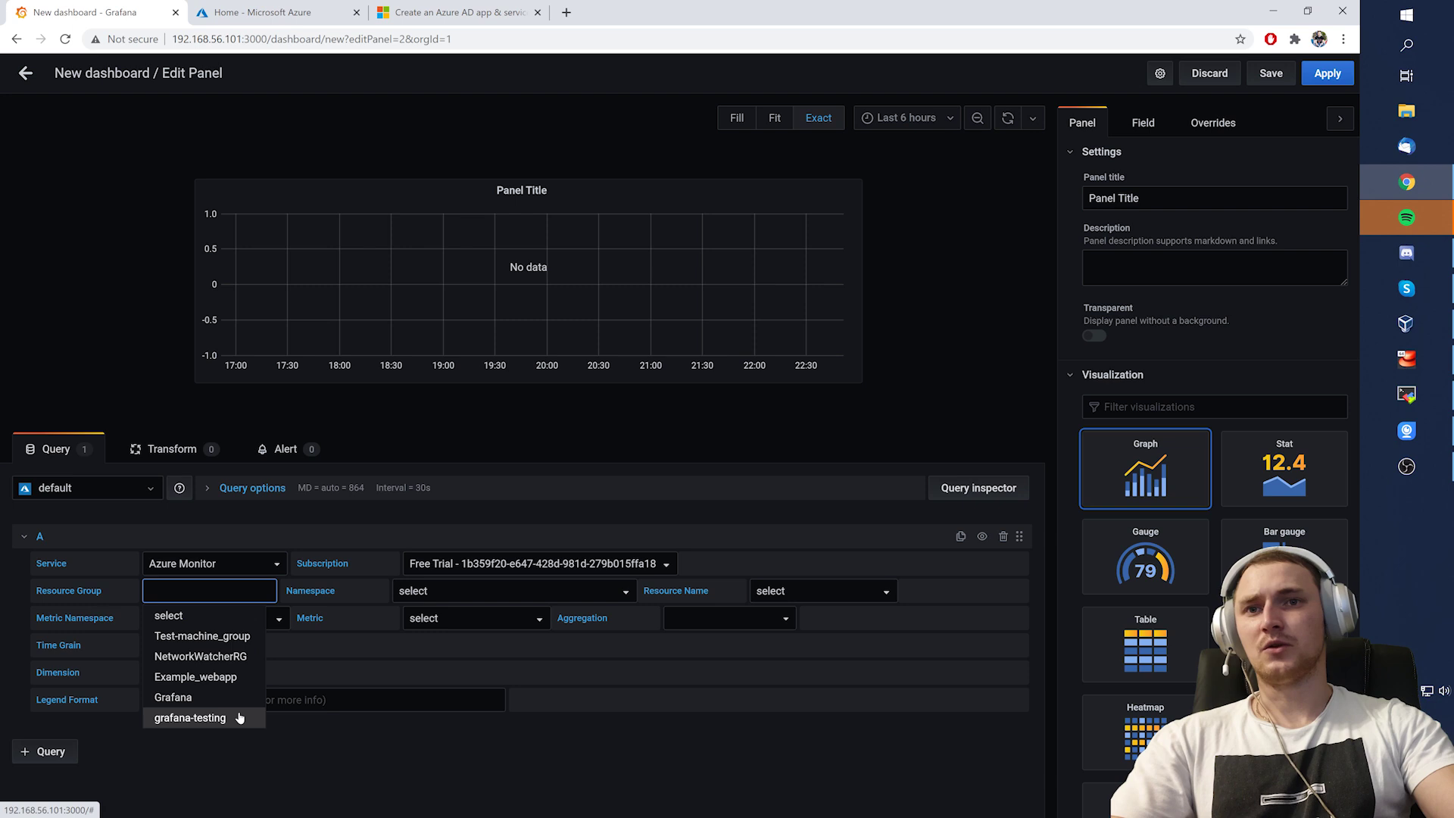
{"action": "left_click", "coordinate": [230, 637]}
{"action": "left_click", "coordinate": [454, 591]}
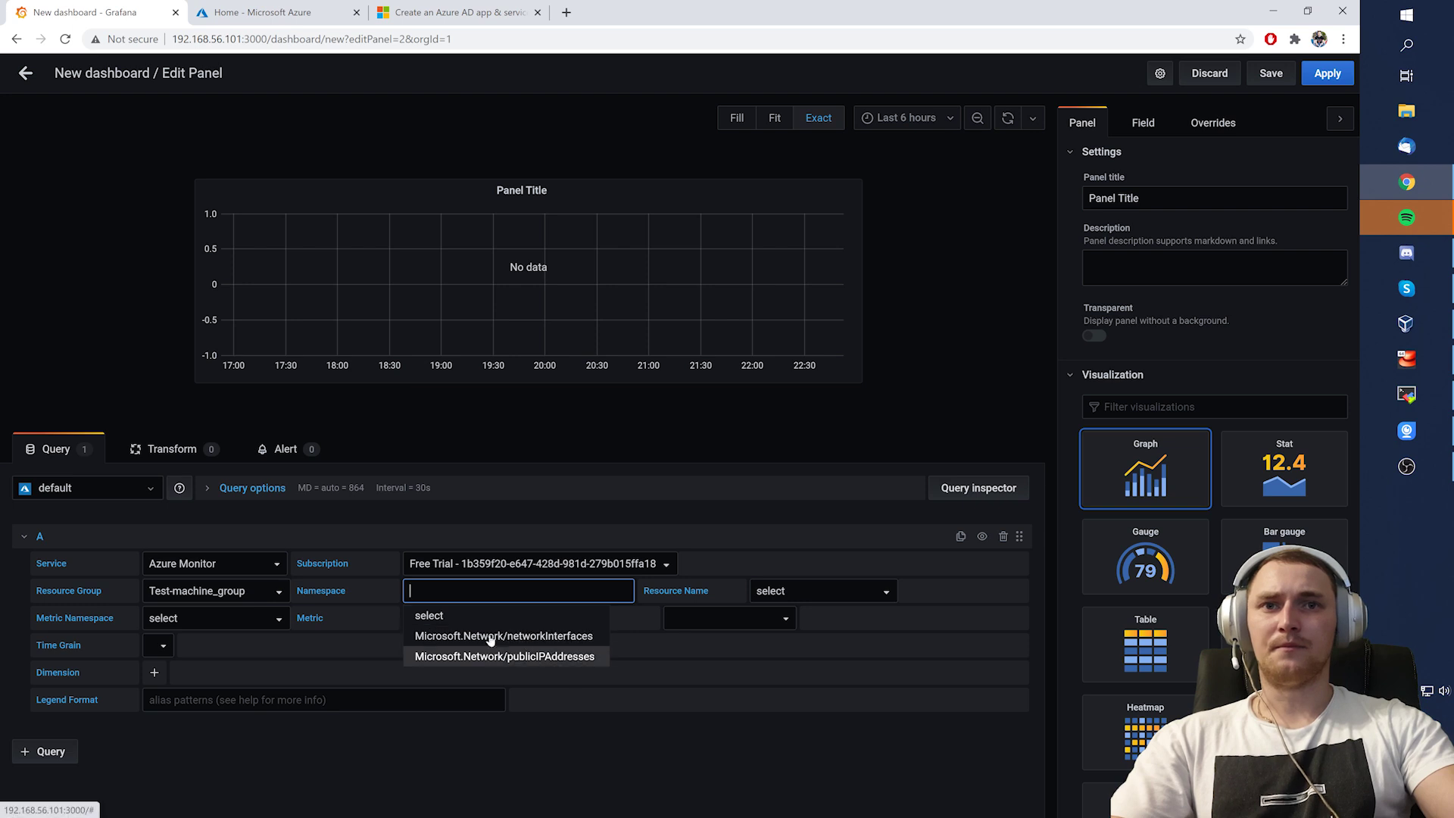
{"action": "left_click", "coordinate": [227, 591]}
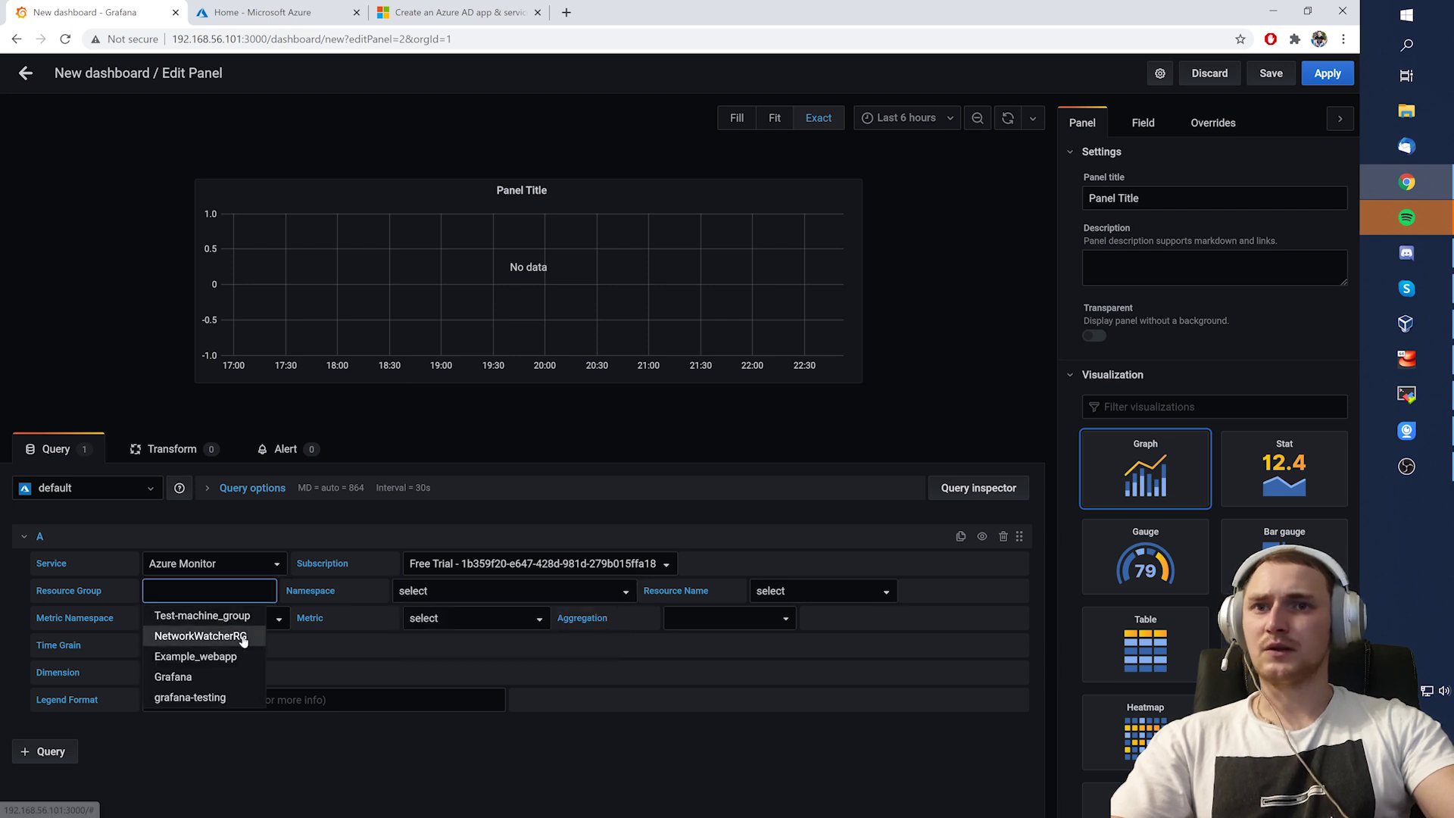
{"action": "left_click", "coordinate": [237, 676]}
{"action": "left_click", "coordinate": [466, 592]}
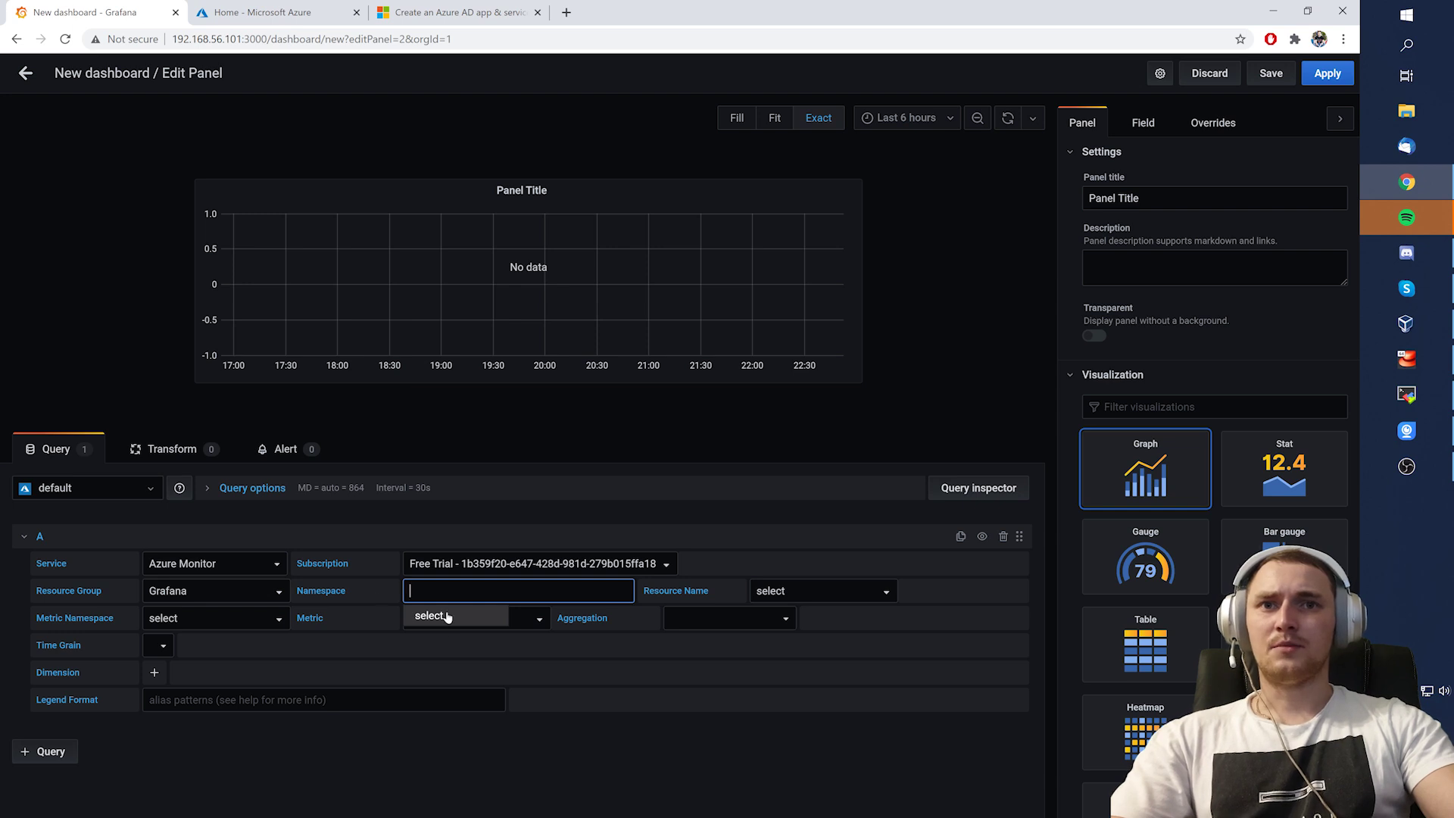
{"action": "left_click", "coordinate": [253, 593]}
{"action": "left_click", "coordinate": [457, 593]}
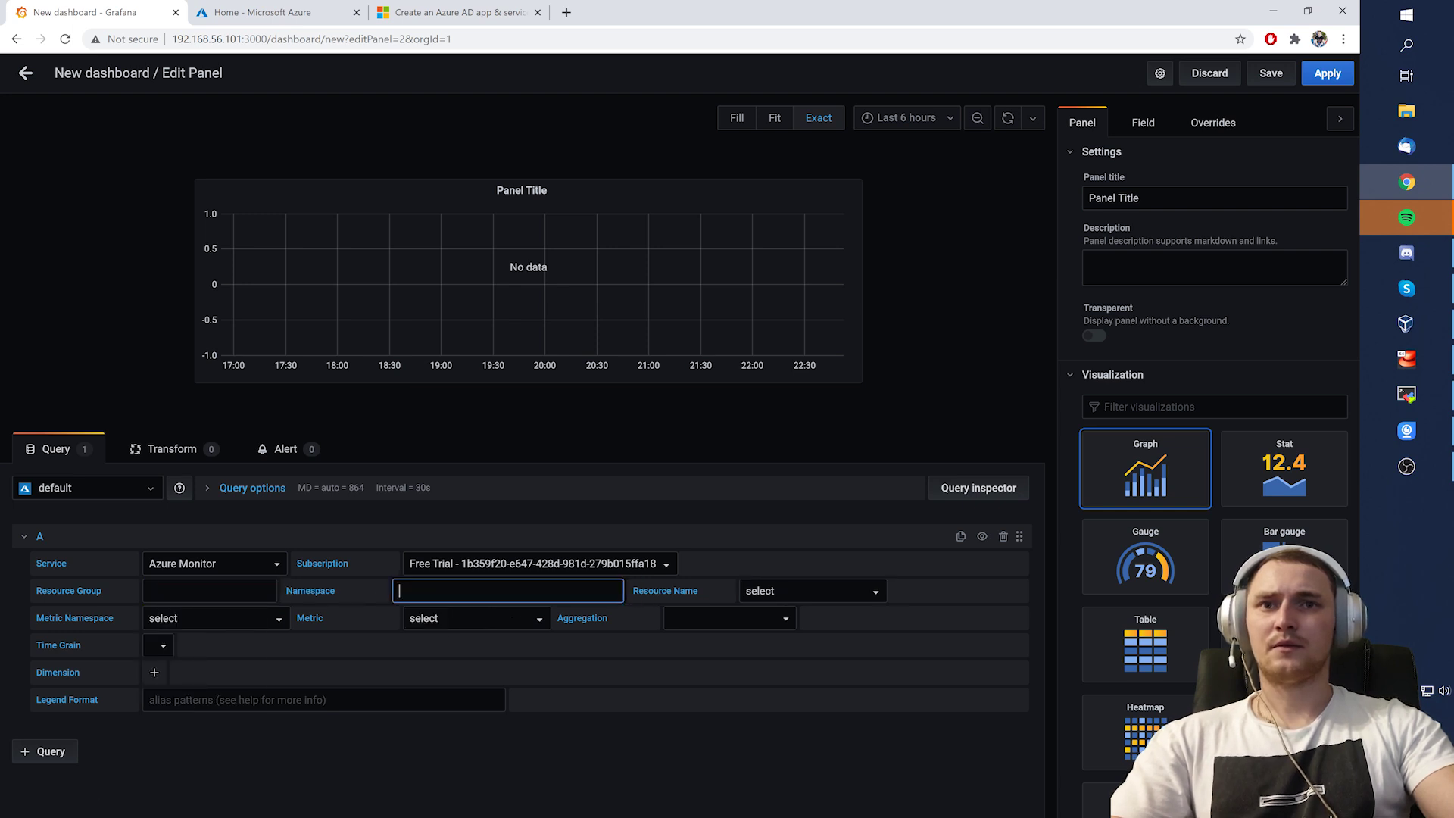
{"action": "left_click", "coordinate": [234, 592]}
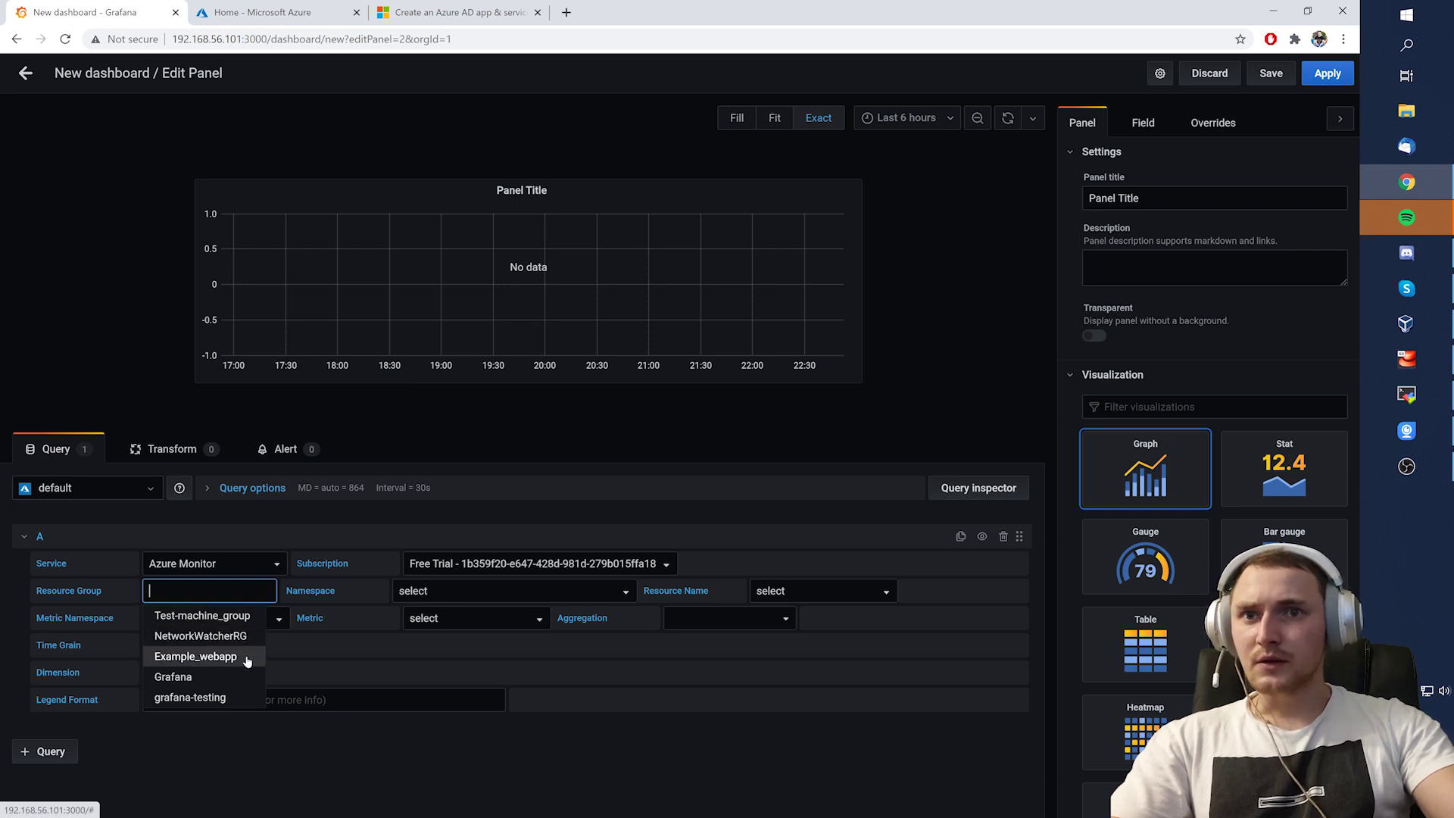
{"action": "left_click", "coordinate": [233, 697]}
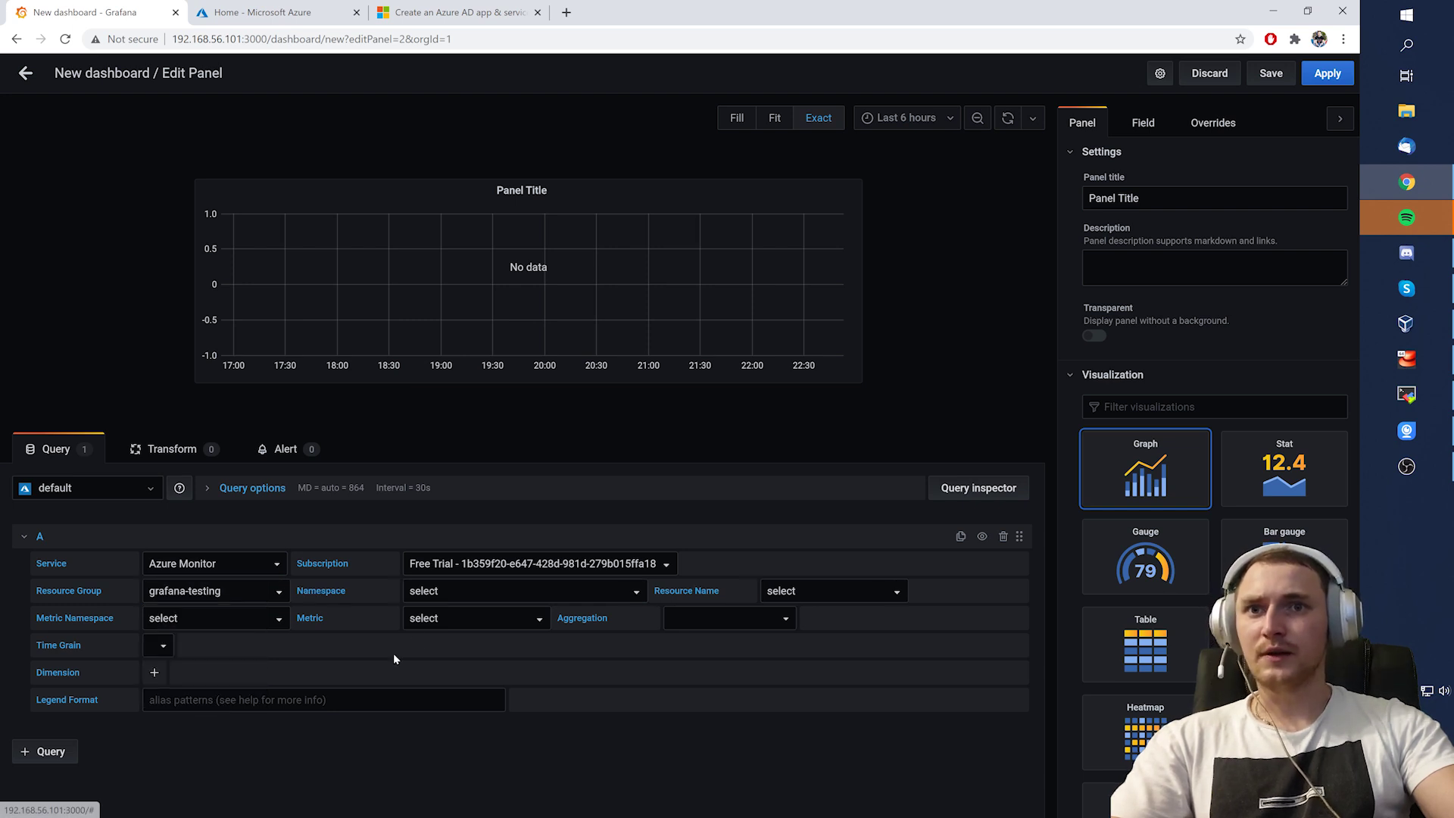
Set Namespace to Microsoft.Compute/virtualMachines and Resource Name to TestVM
{"action": "left_click", "coordinate": [461, 593]}
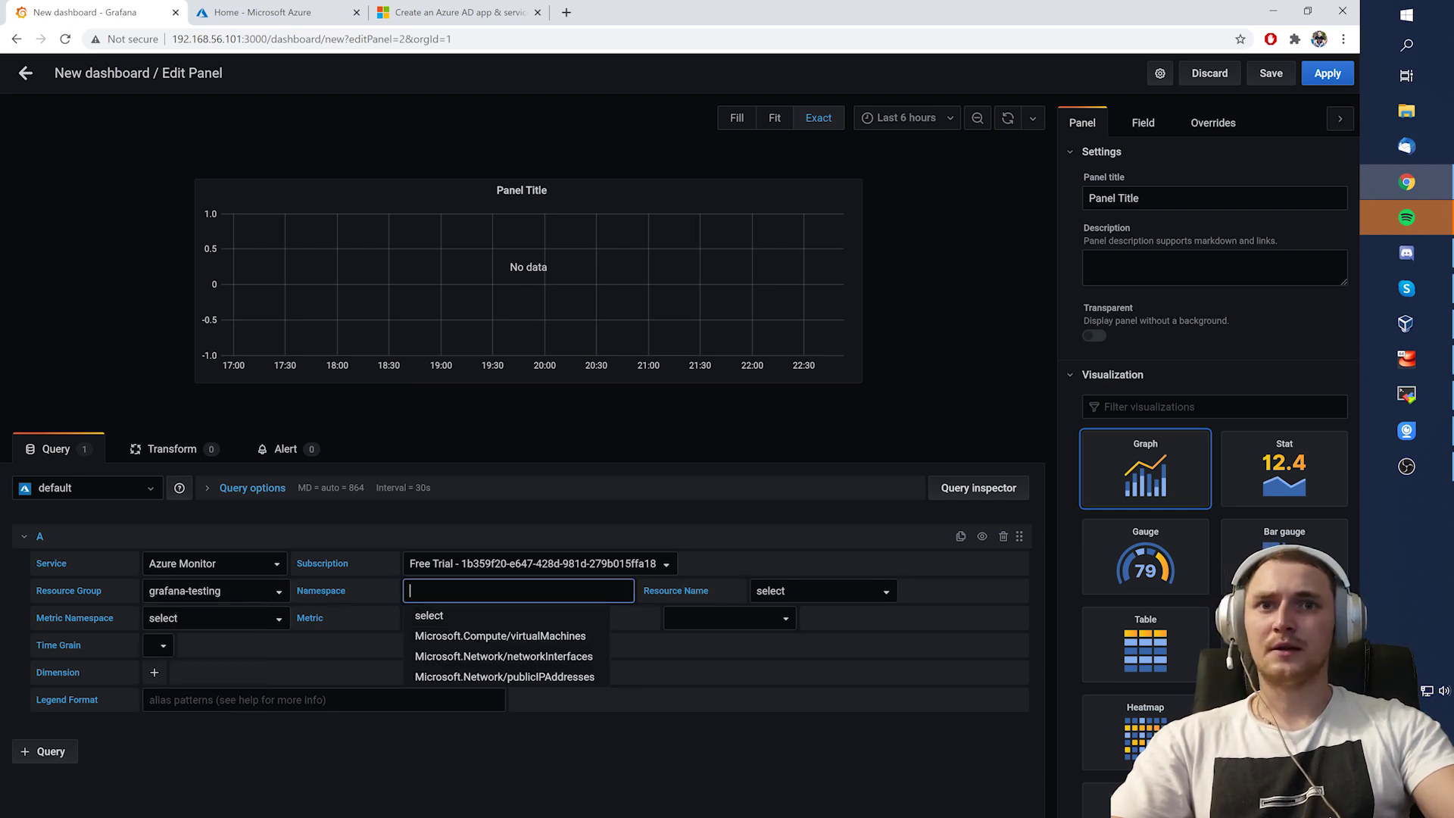
{"action": "left_click", "coordinate": [489, 639]}
{"action": "left_click", "coordinate": [806, 590]}
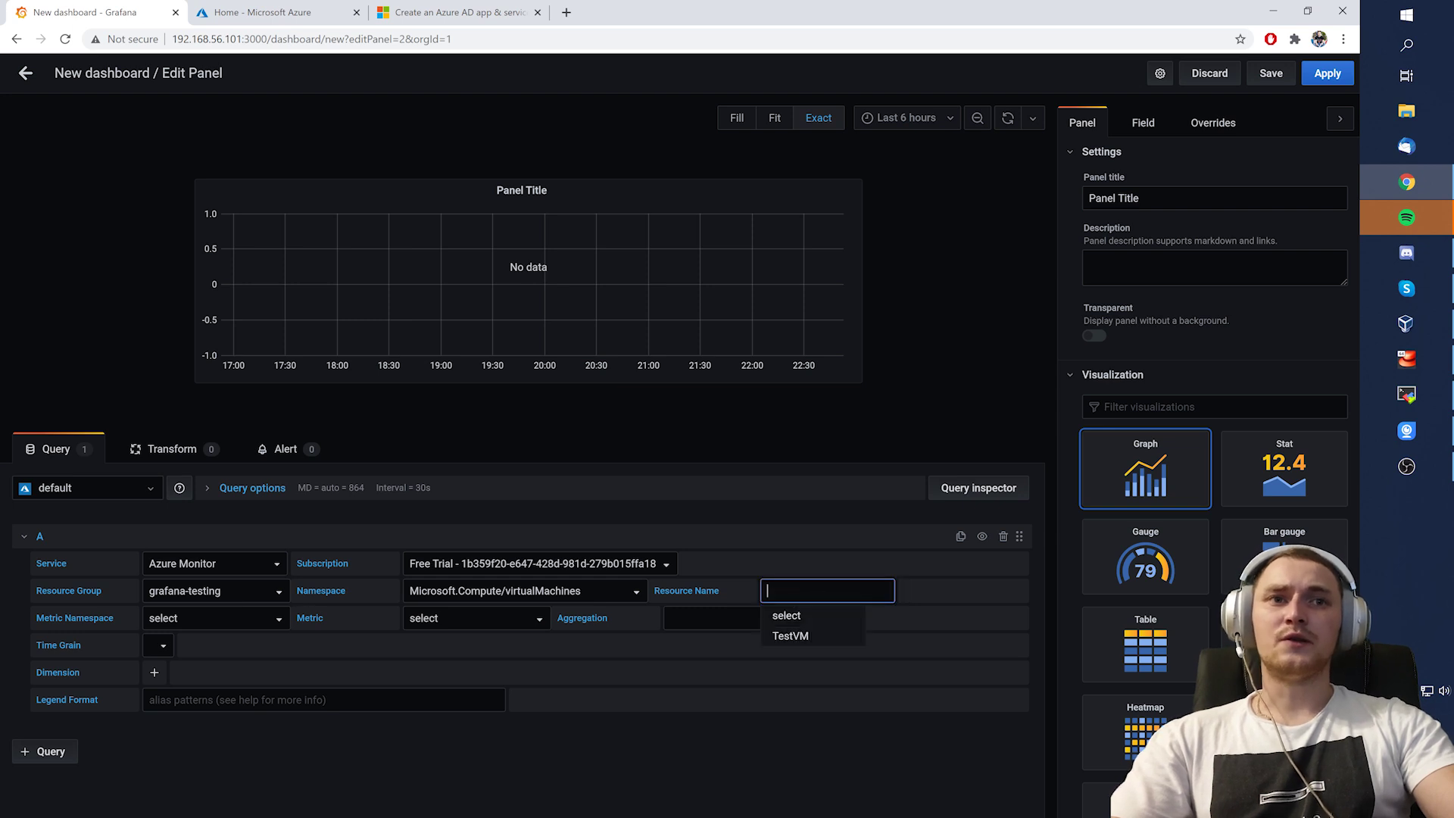
{"action": "left_click", "coordinate": [818, 636]}
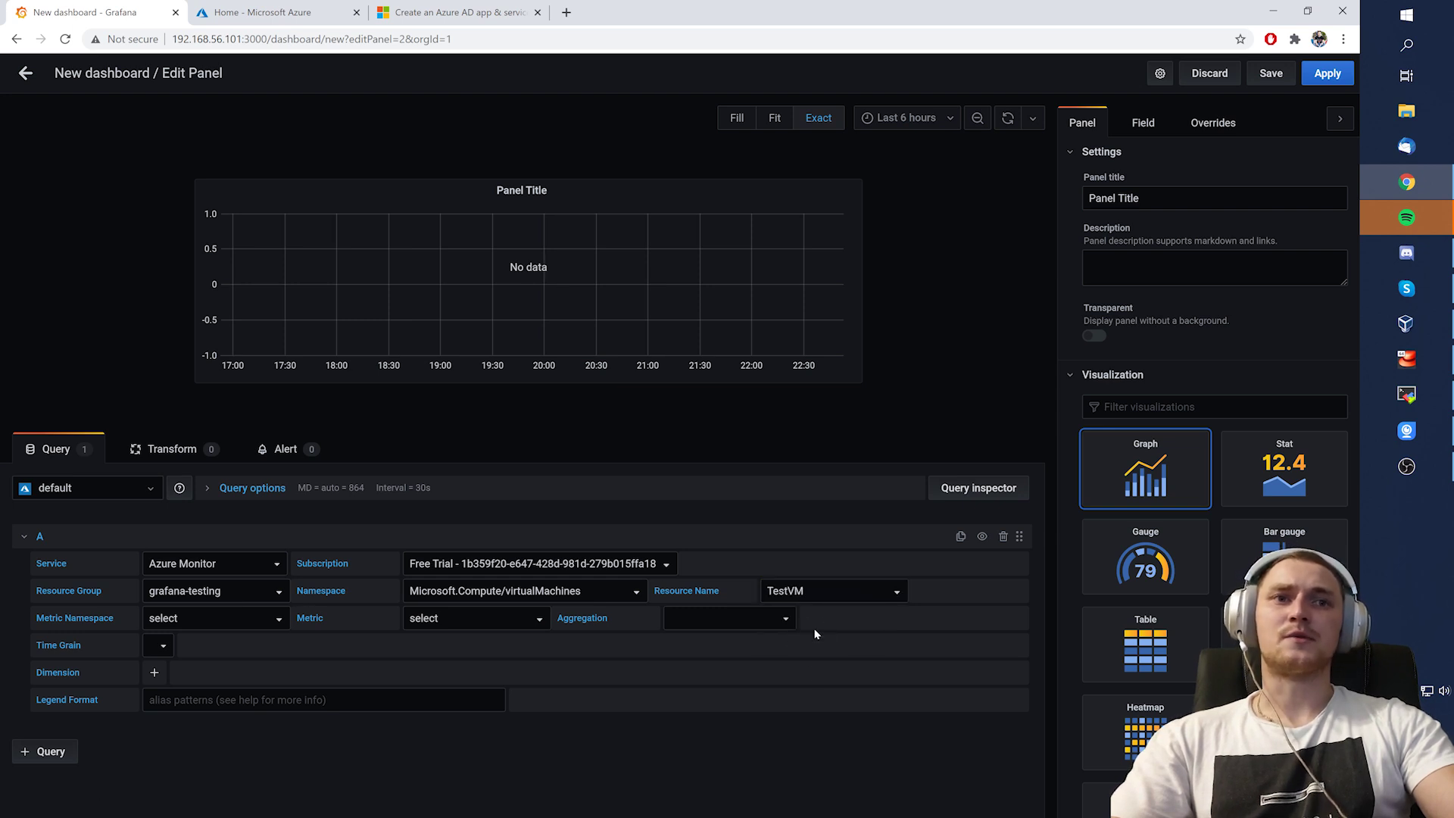
{"action": "left_click", "coordinate": [273, 13]}
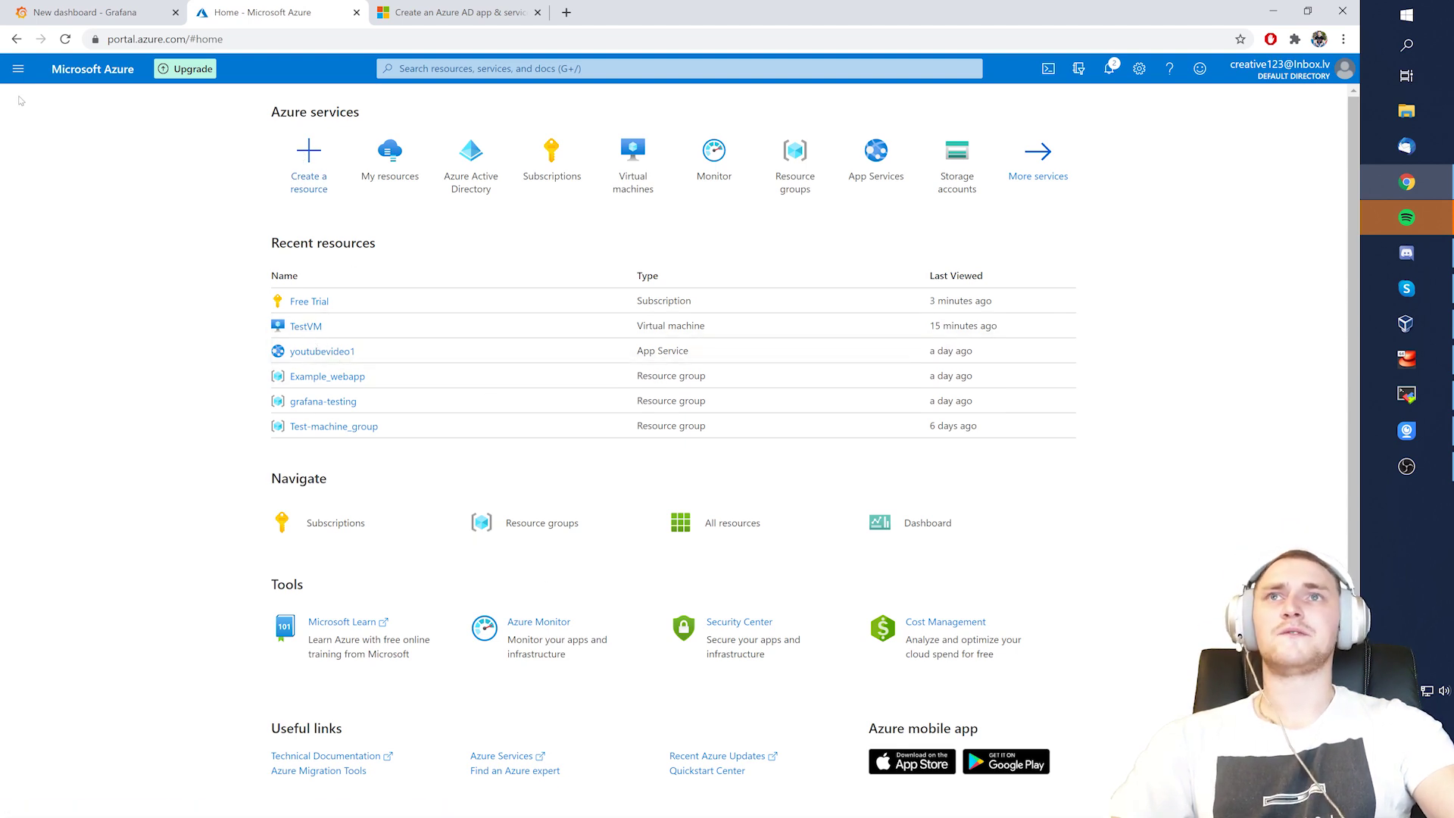
Check the Virtual machines list shows TestVM running in grafana-testing
{"action": "left_click", "coordinate": [18, 68]}
{"action": "left_click", "coordinate": [65, 387]}
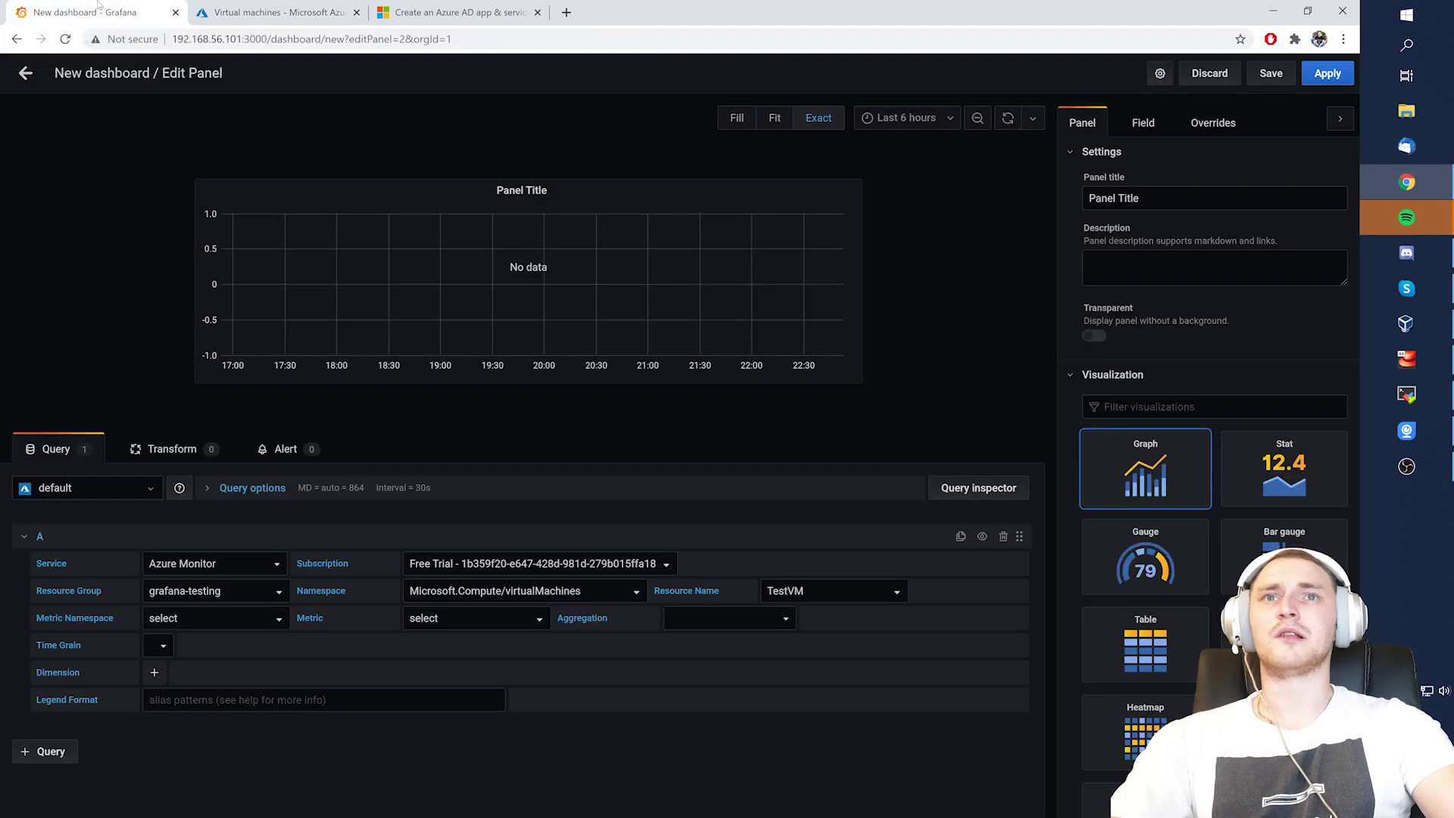
{"action": "left_click", "coordinate": [61, 12]}
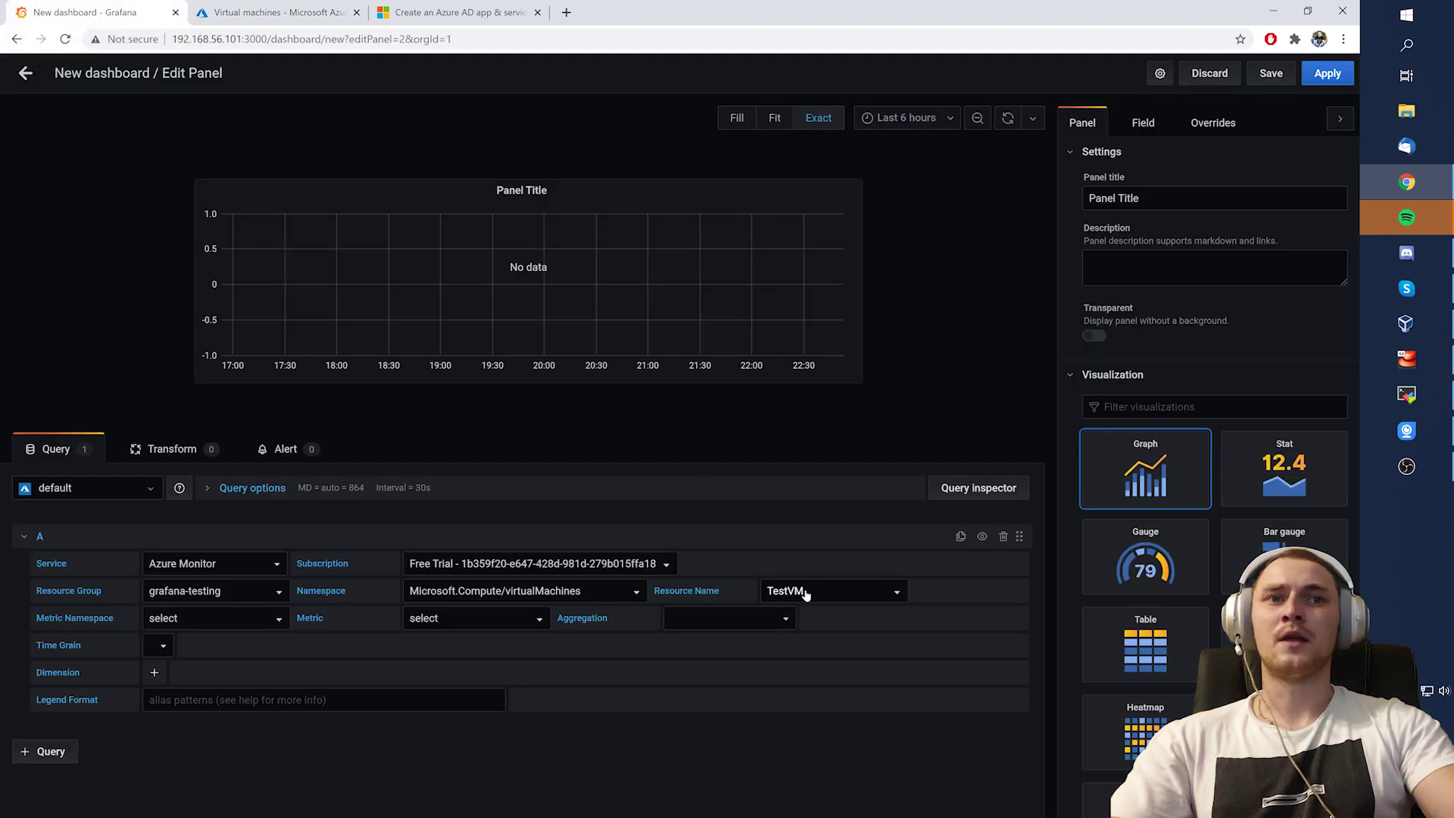
Set the metric namespace to Microsoft.Compute-virtualMachines and chart Data Disk Write Bytes/Sec (Preview)
{"action": "left_click", "coordinate": [165, 620]}
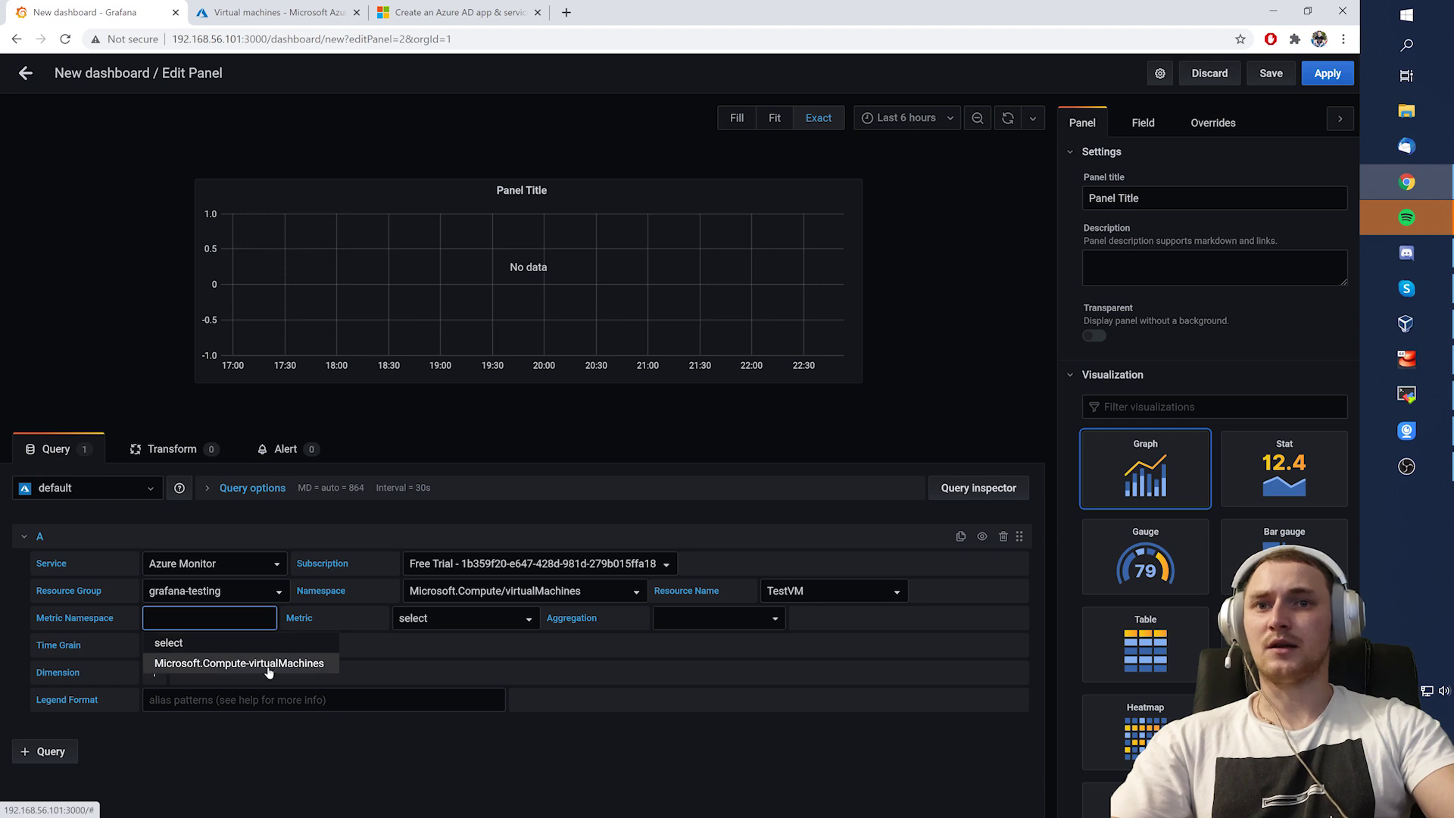
{"action": "left_click", "coordinate": [240, 666]}
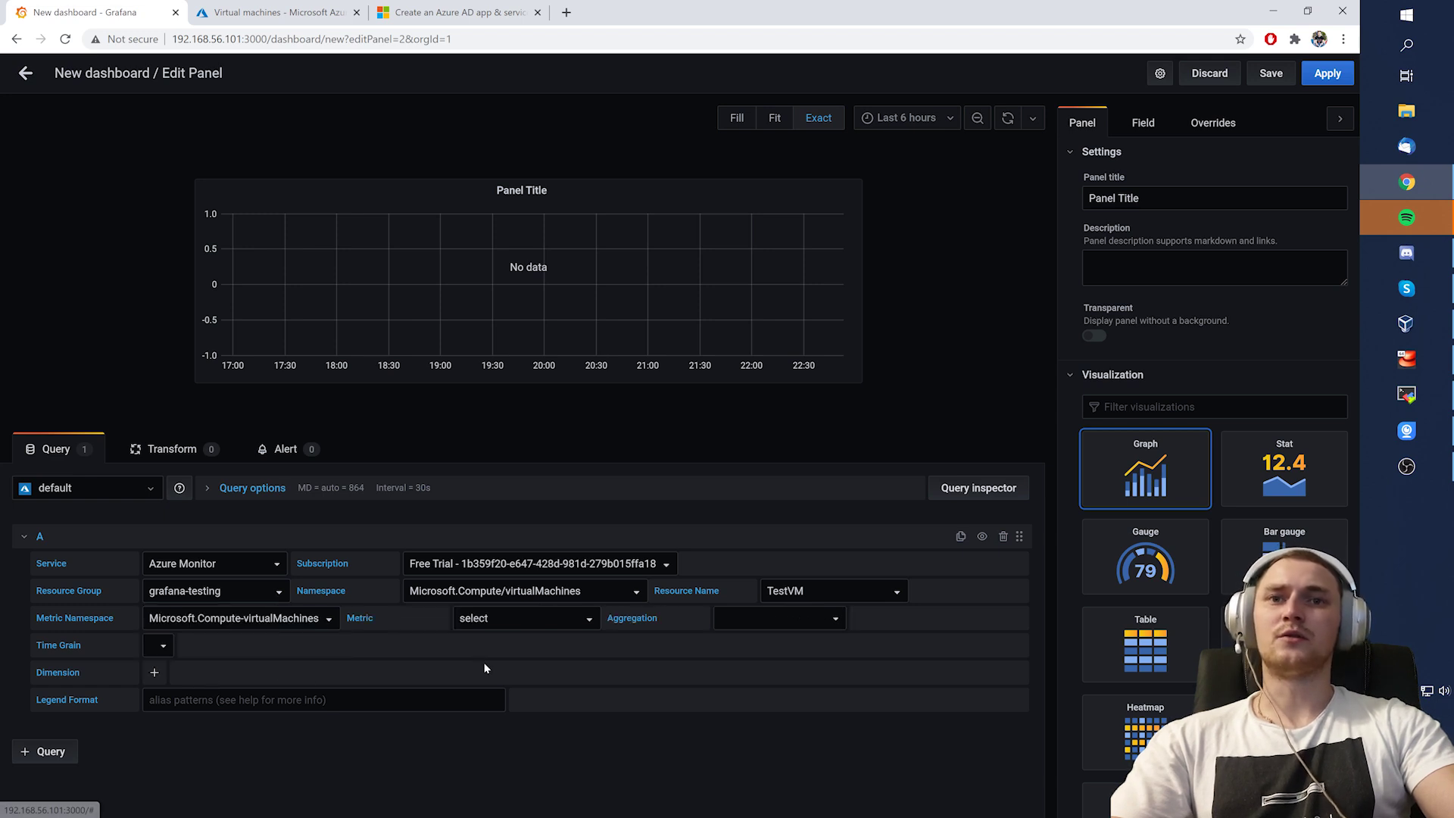
{"action": "left_click", "coordinate": [529, 622]}
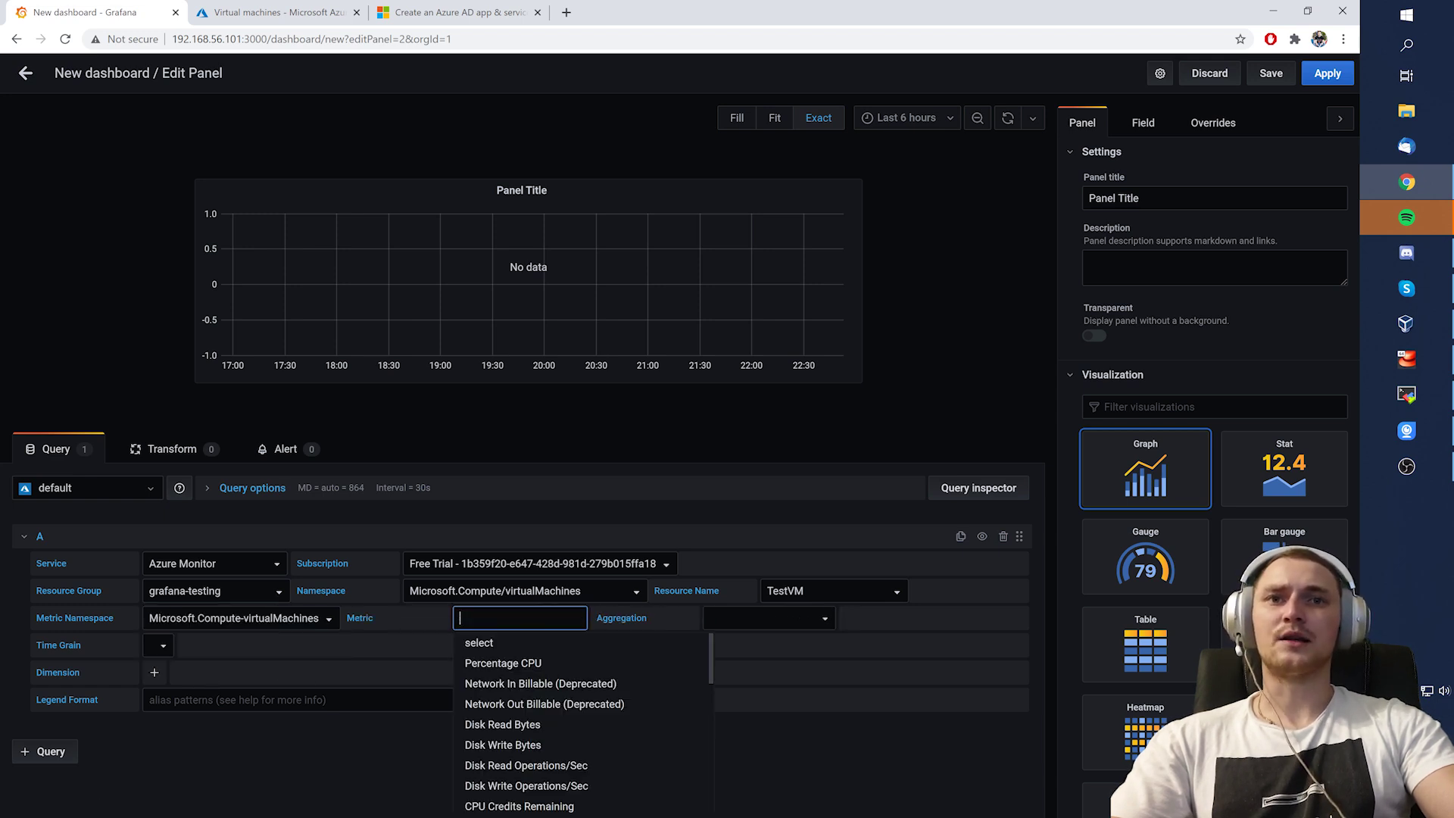
{"action": "scroll", "coordinate": [545, 675], "scroll_direction": "down", "scroll_amount": 2}
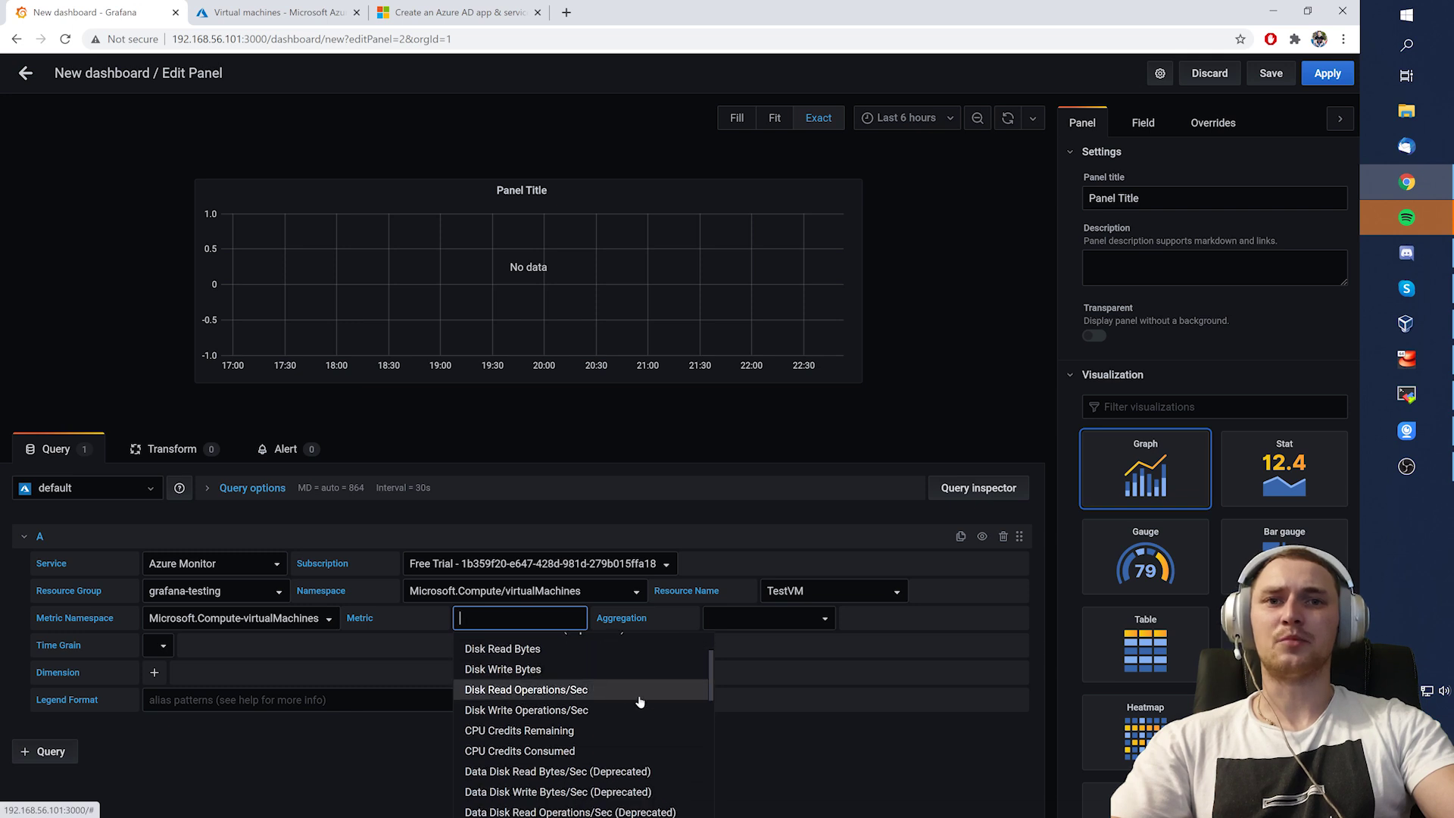
{"action": "scroll", "coordinate": [640, 693], "scroll_direction": "down", "scroll_amount": 3}
{"action": "scroll", "coordinate": [640, 694], "scroll_direction": "down", "scroll_amount": 3}
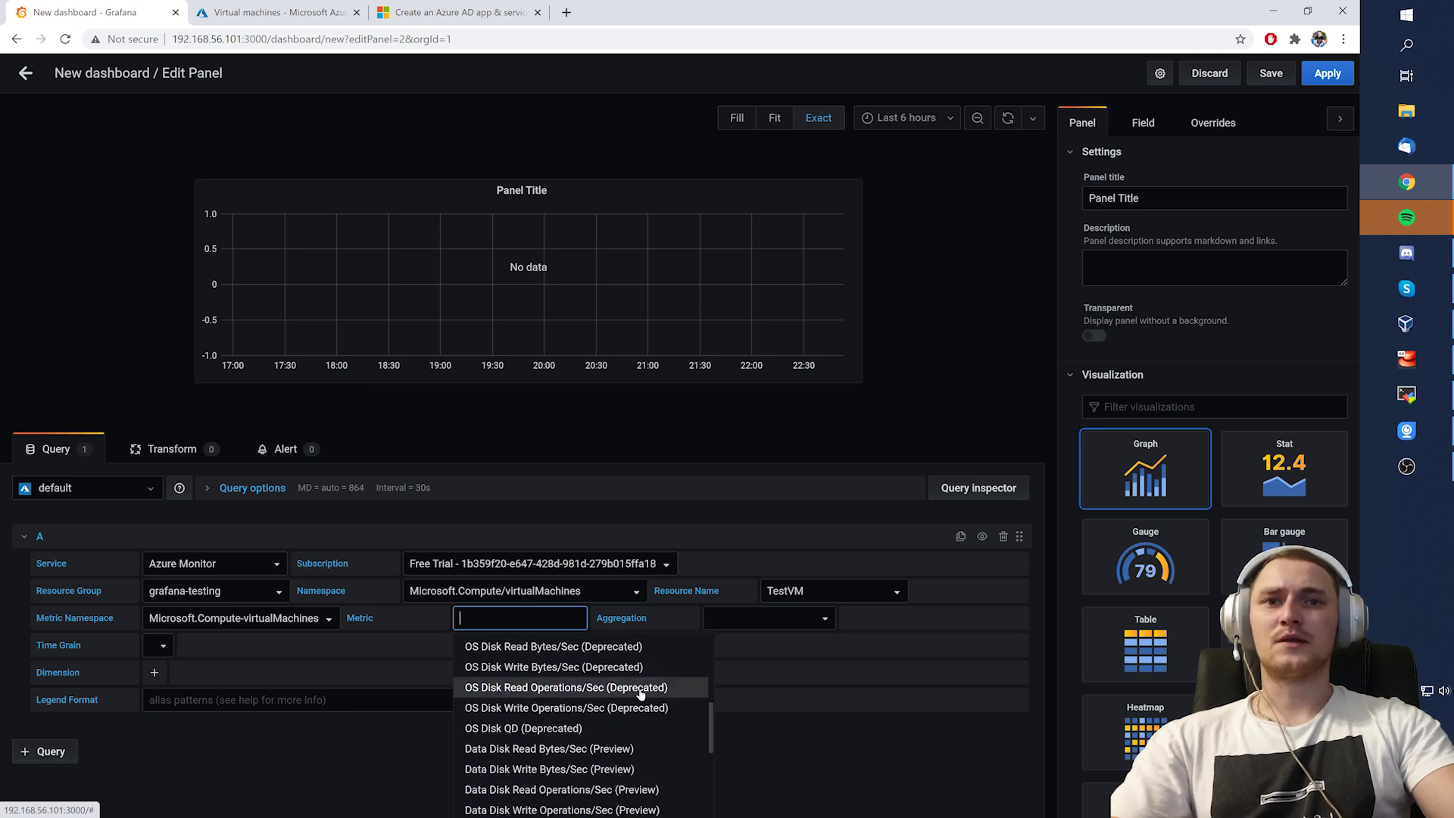
{"action": "scroll", "coordinate": [640, 695], "scroll_direction": "up", "scroll_amount": 1}
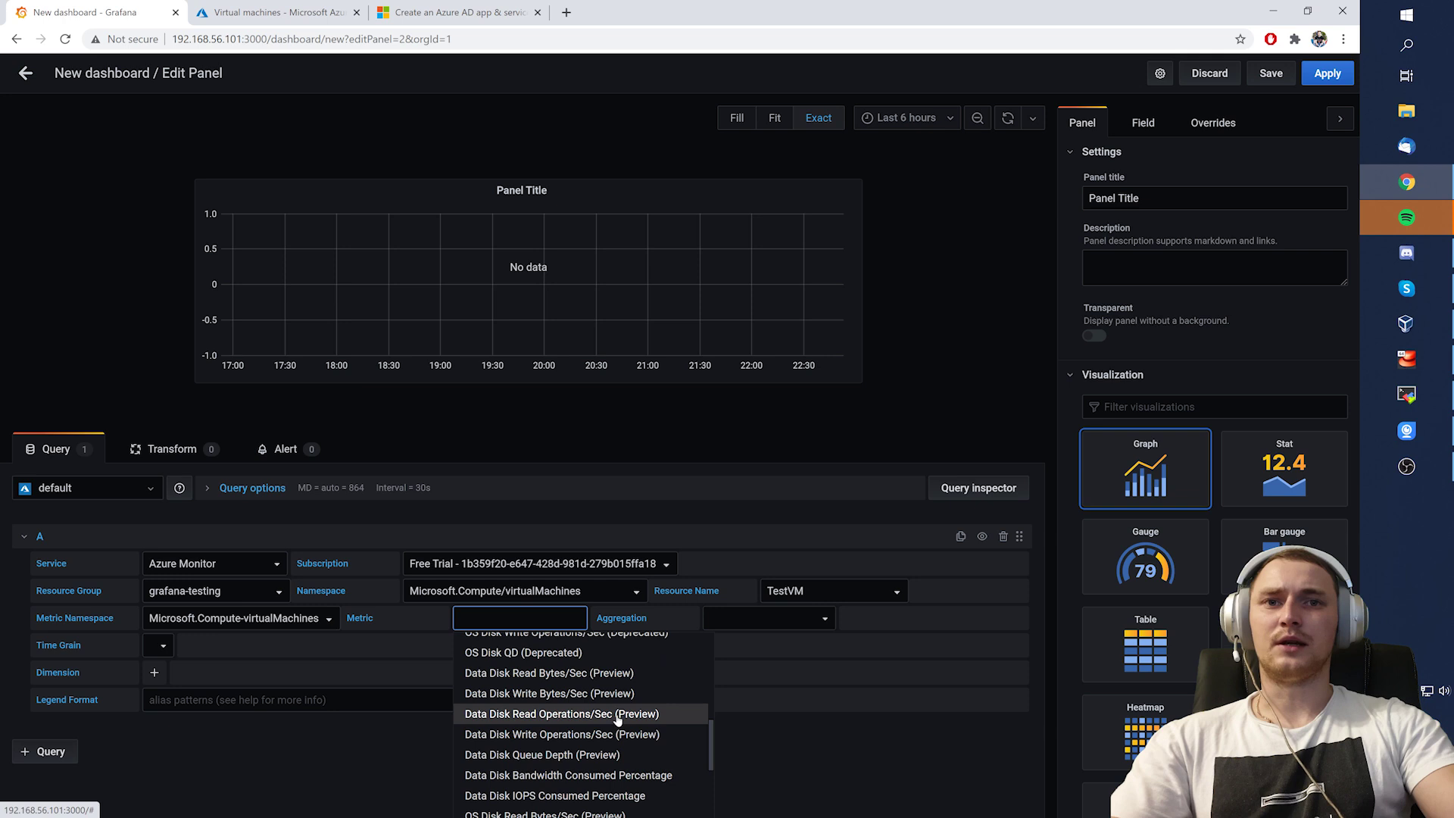
{"action": "left_click", "coordinate": [532, 694]}
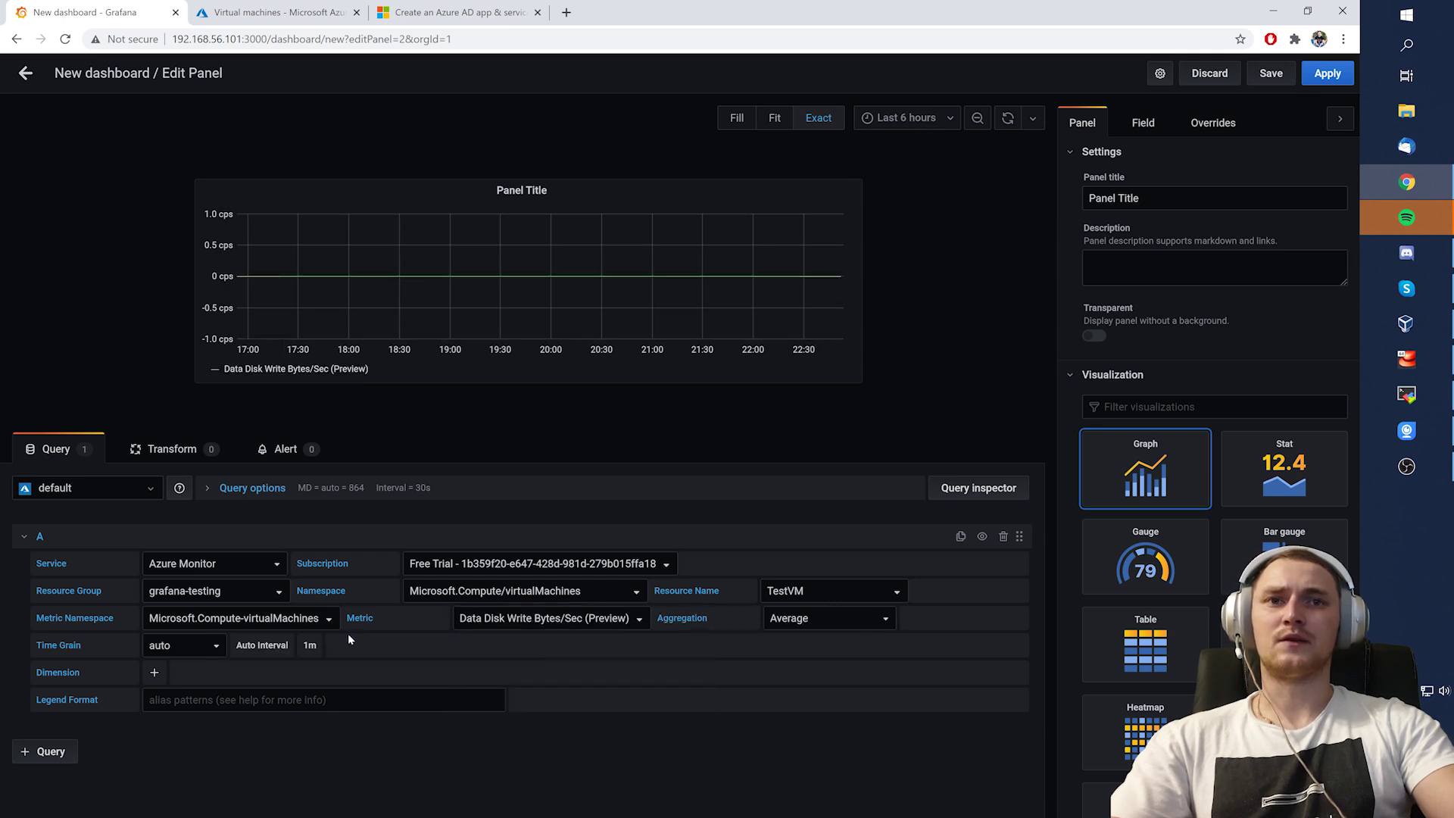
Switch the chart to the VM Cached Bandwidth Consumed Percentage metric
{"action": "left_click", "coordinate": [593, 620]}
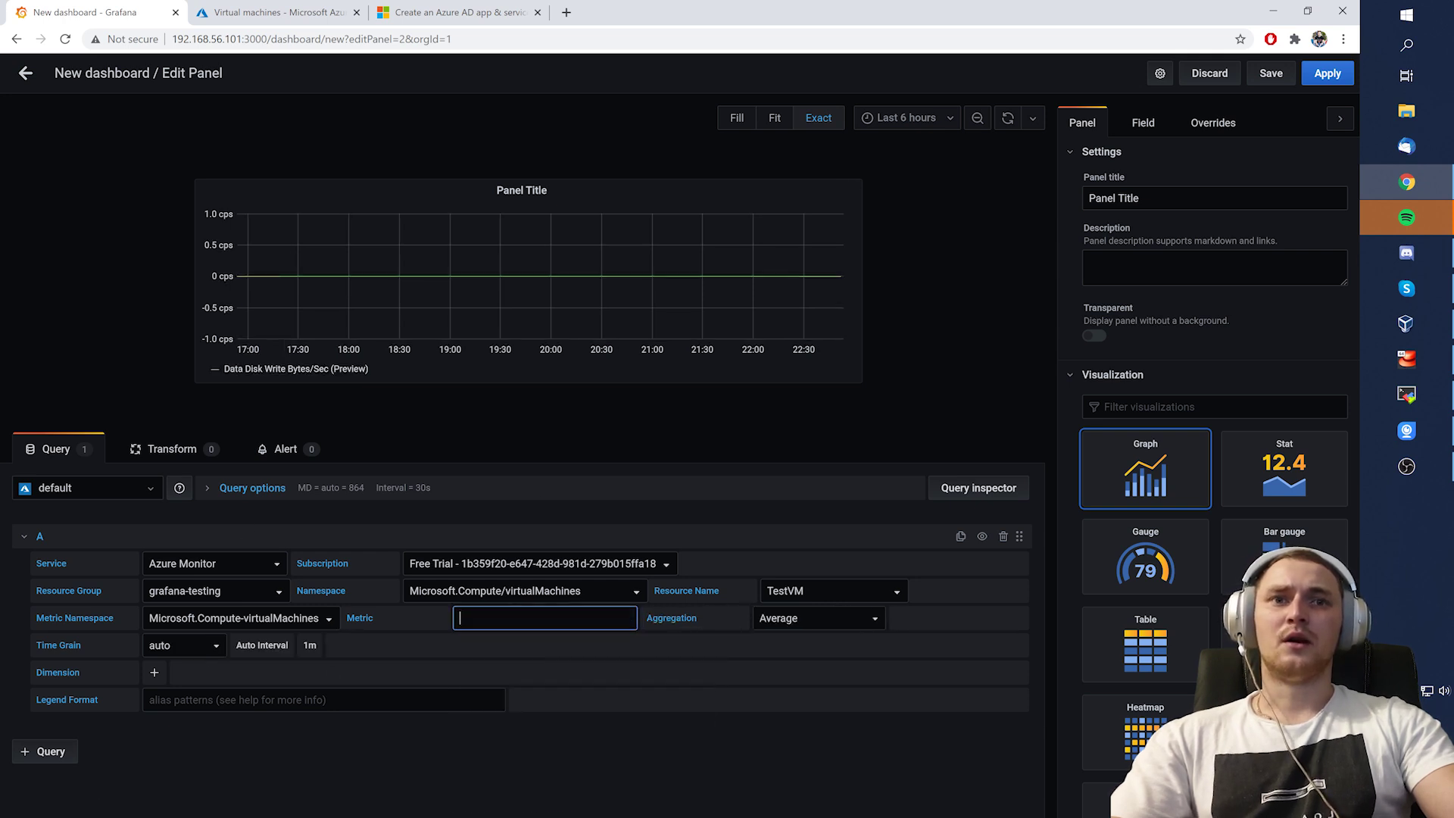
{"action": "scroll", "coordinate": [592, 666], "scroll_direction": "down", "scroll_amount": 8}
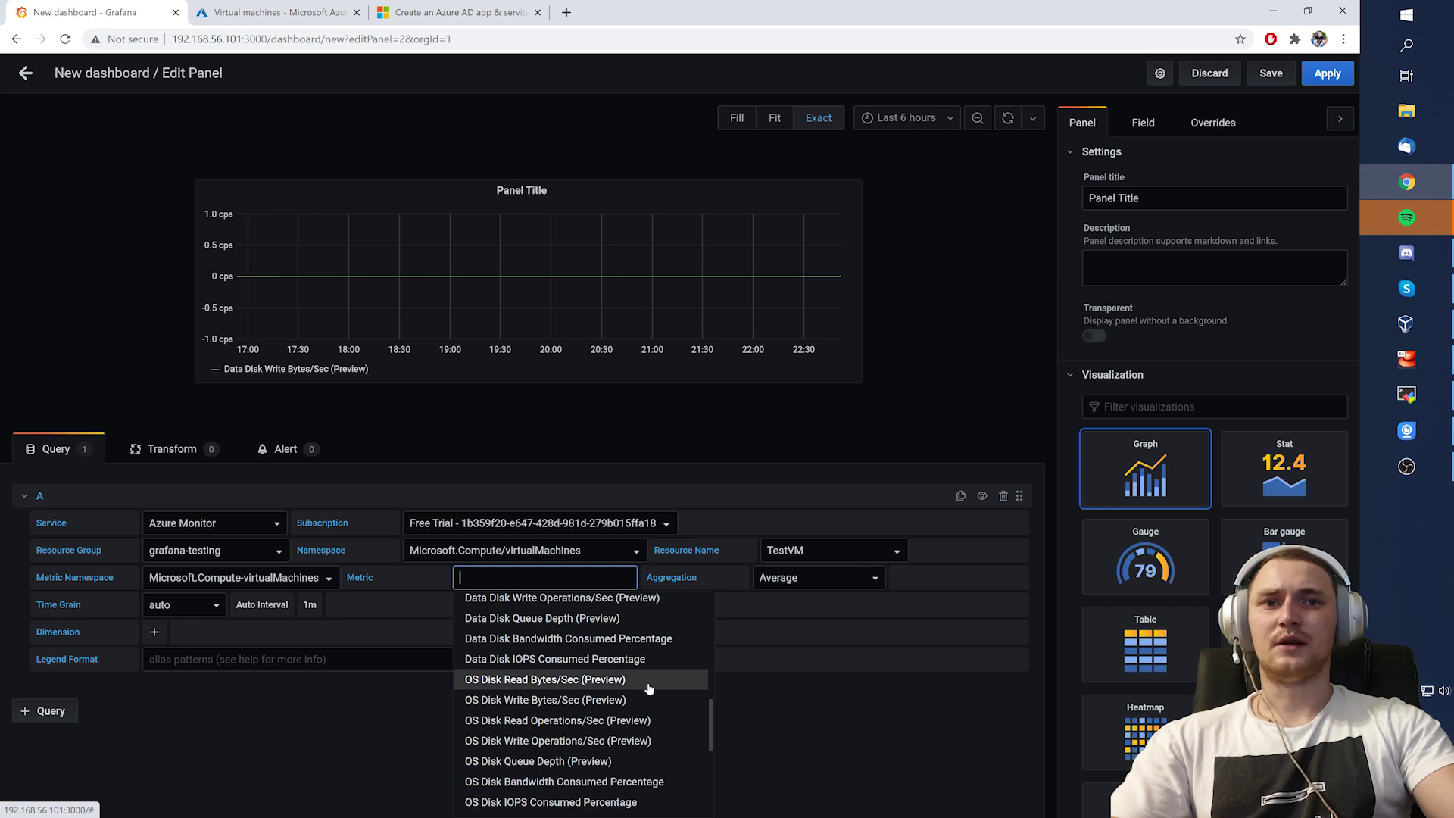
{"action": "scroll", "coordinate": [649, 688], "scroll_direction": "down", "scroll_amount": 3}
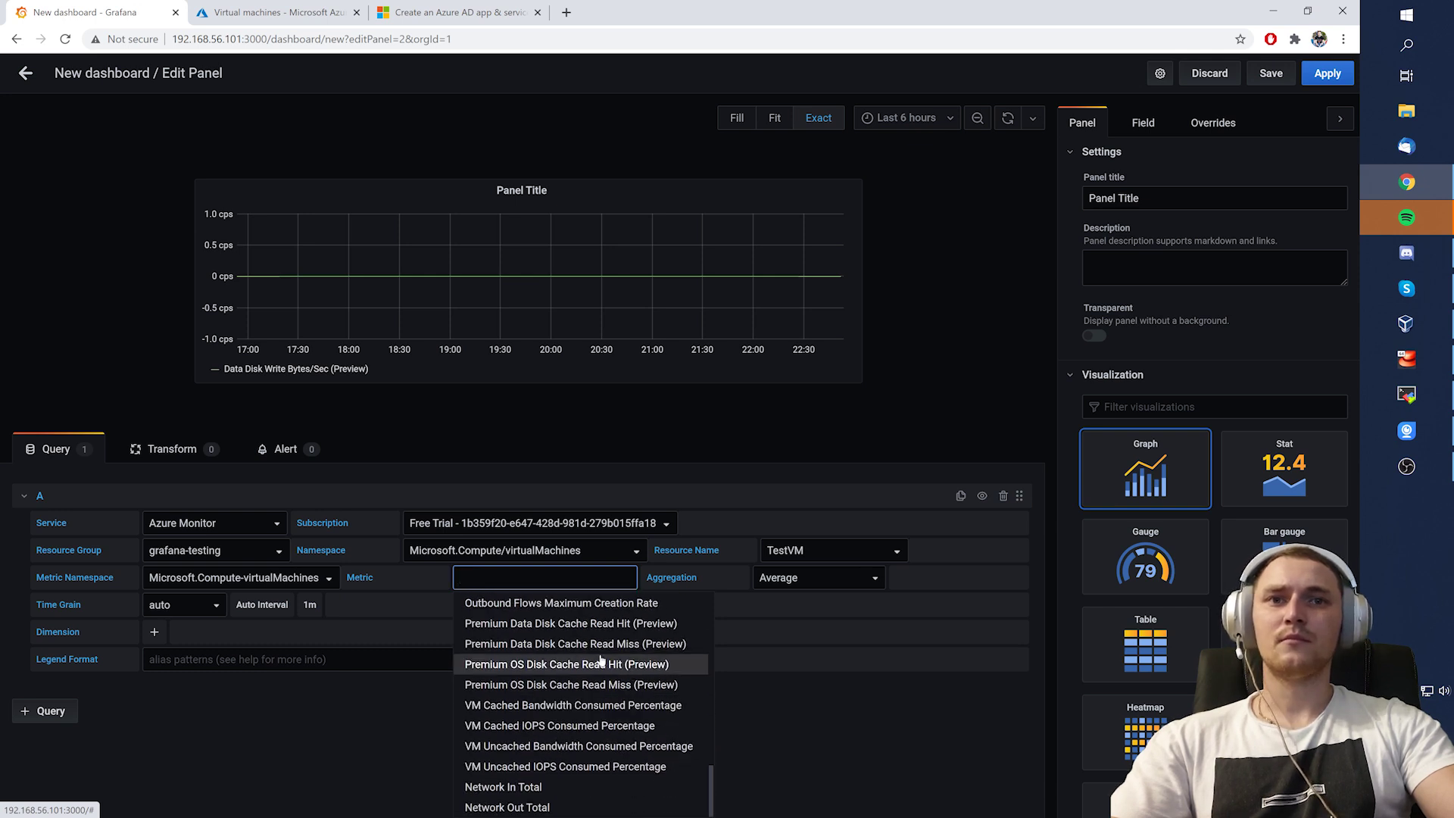
{"action": "scroll", "coordinate": [606, 681], "scroll_direction": "up", "scroll_amount": 2}
{"action": "scroll", "coordinate": [610, 698], "scroll_direction": "down", "scroll_amount": 2}
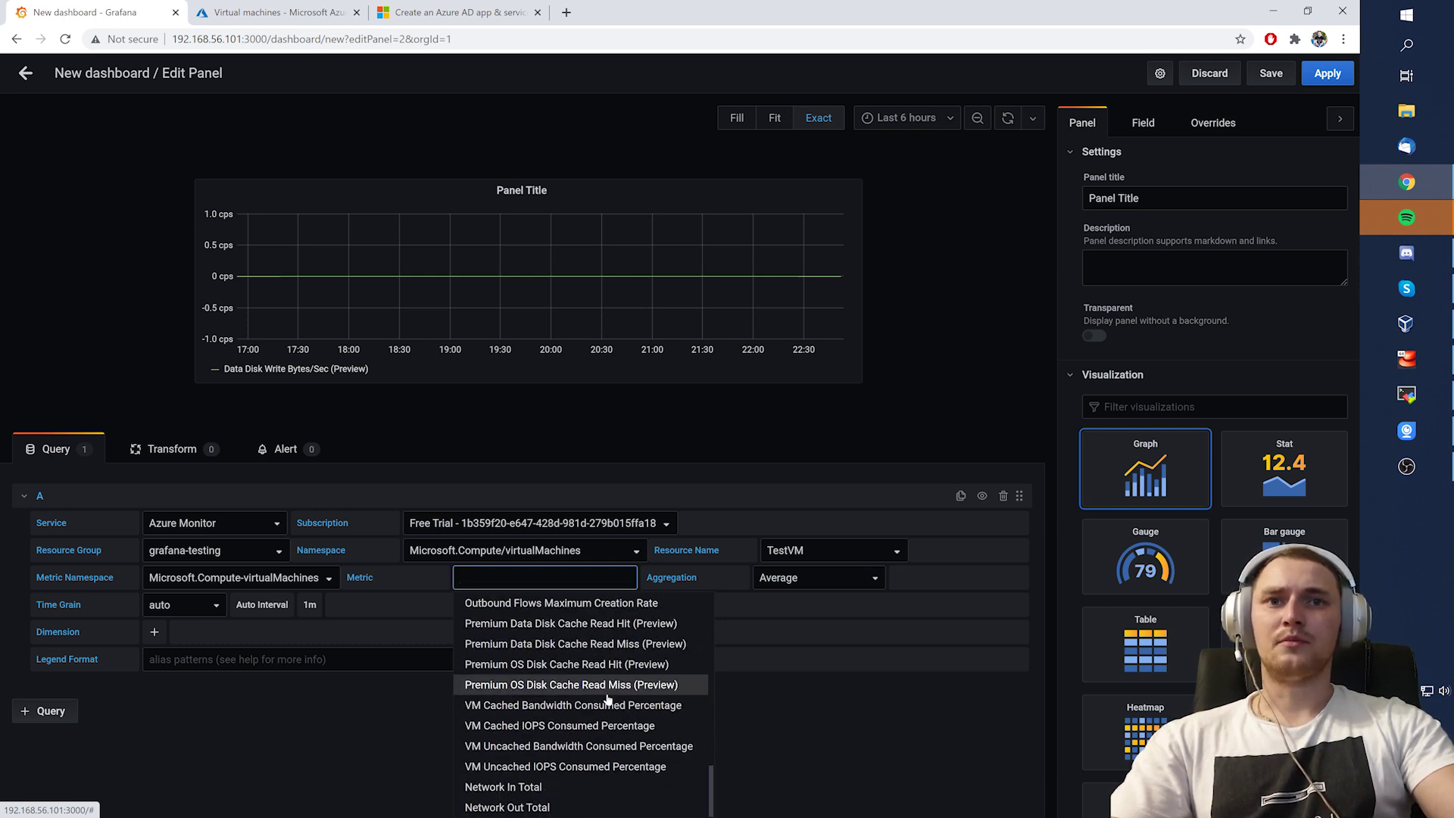
{"action": "left_click", "coordinate": [609, 705]}
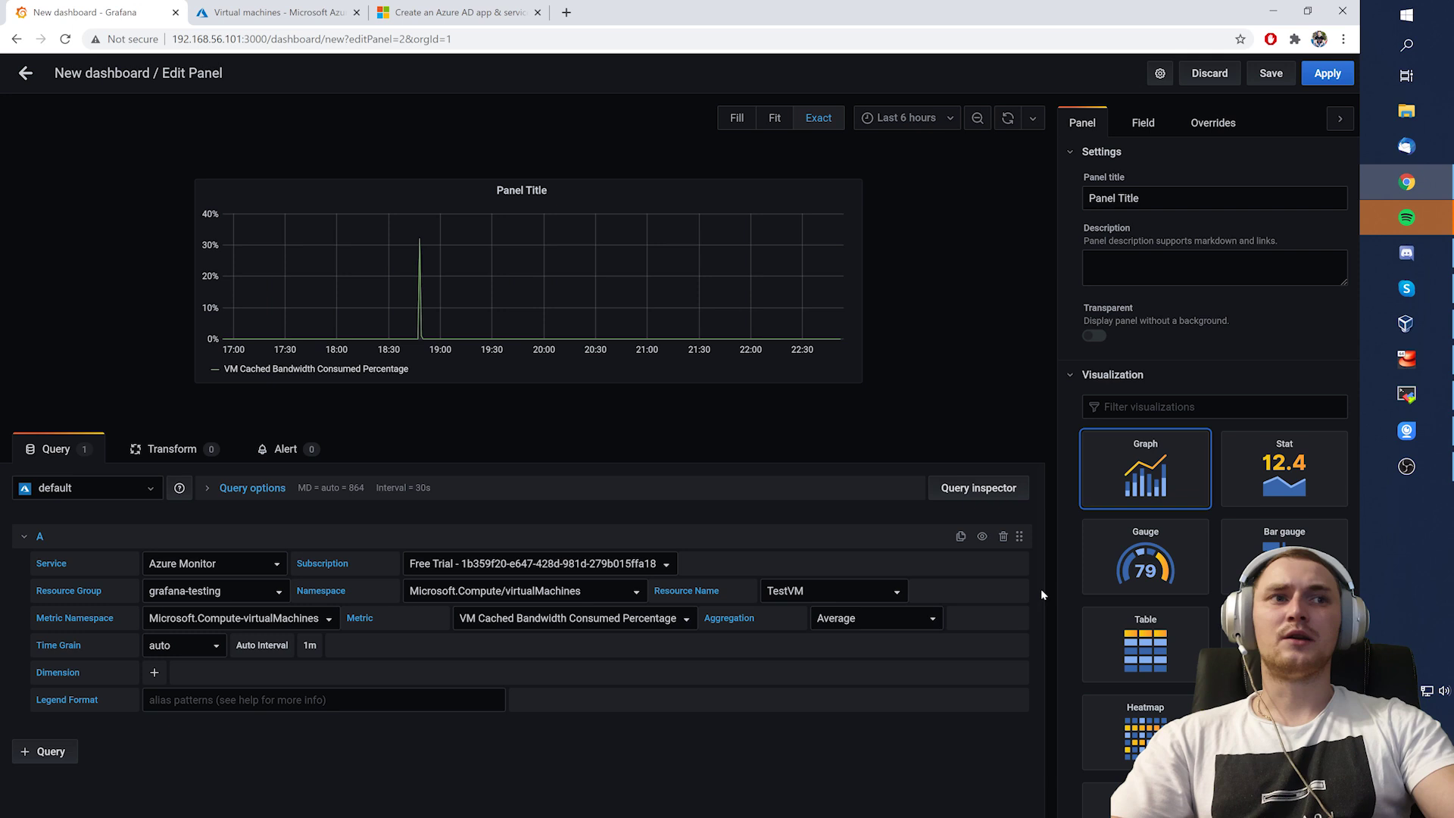
Preview the metric as gauge, bar gauge and single stat, then return to Graph
{"action": "left_click", "coordinate": [1120, 526]}
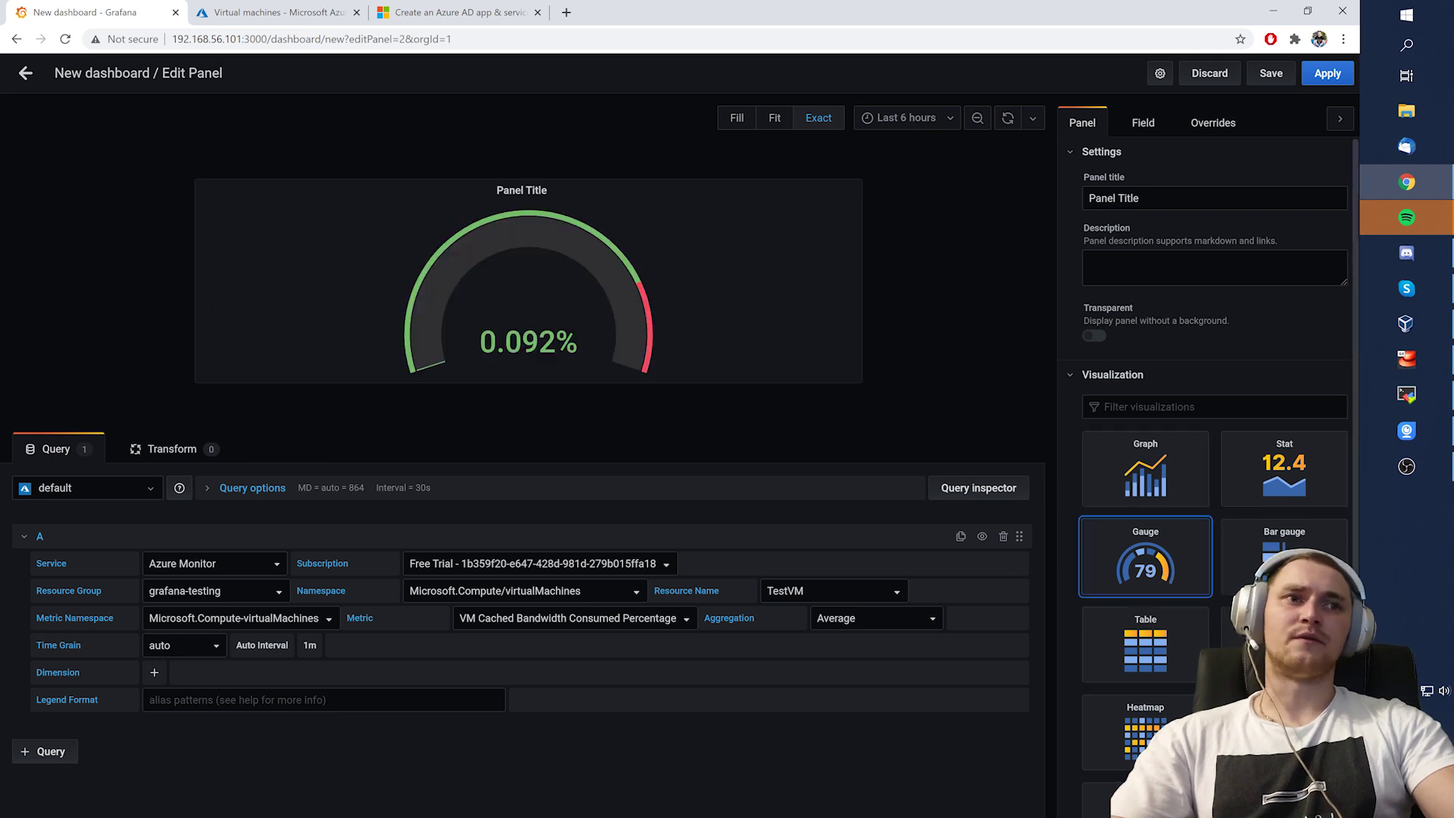
{"action": "left_click", "coordinate": [1284, 545]}
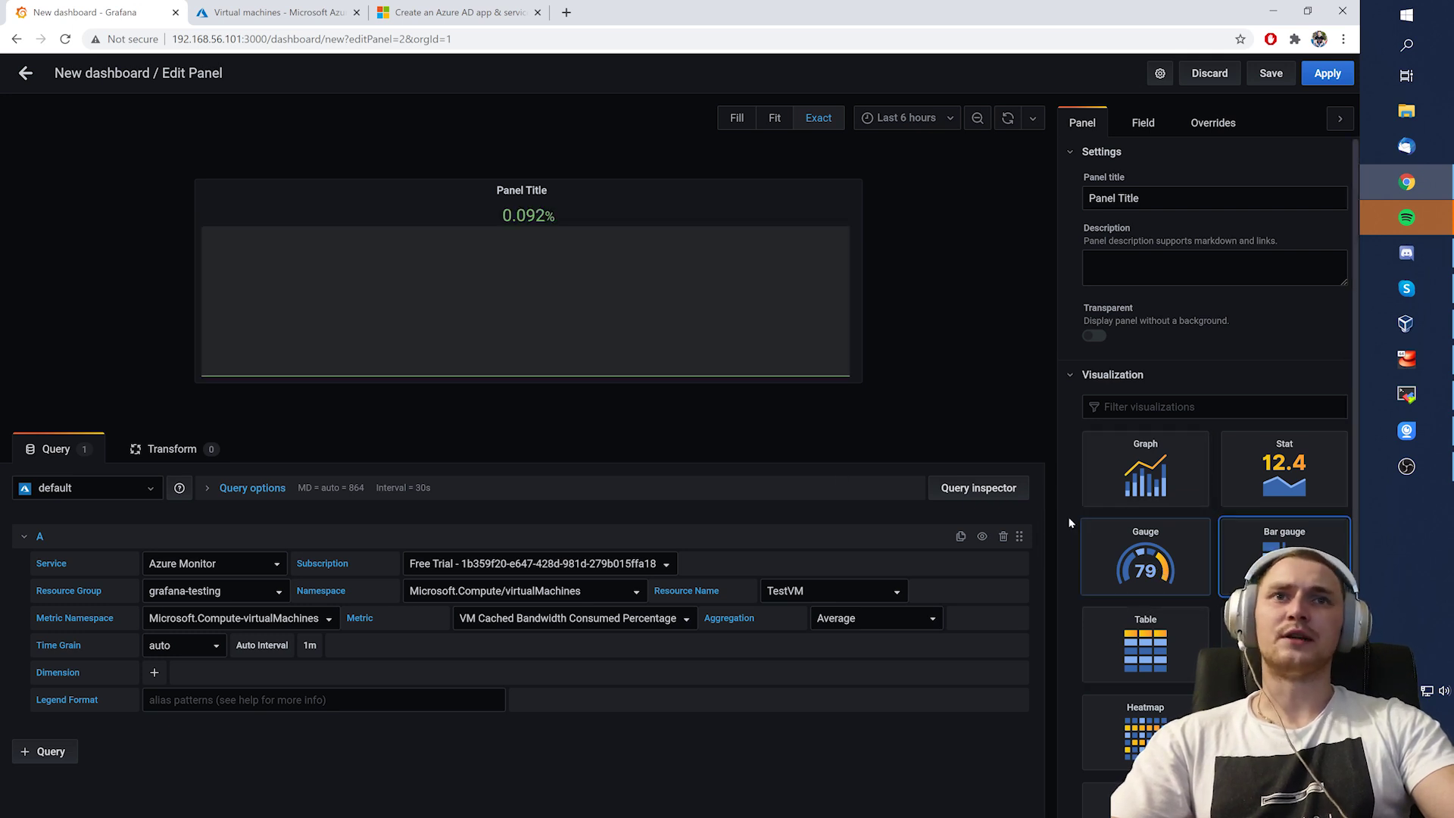
{"action": "left_click", "coordinate": [1321, 499]}
{"action": "left_click", "coordinate": [1183, 486]}
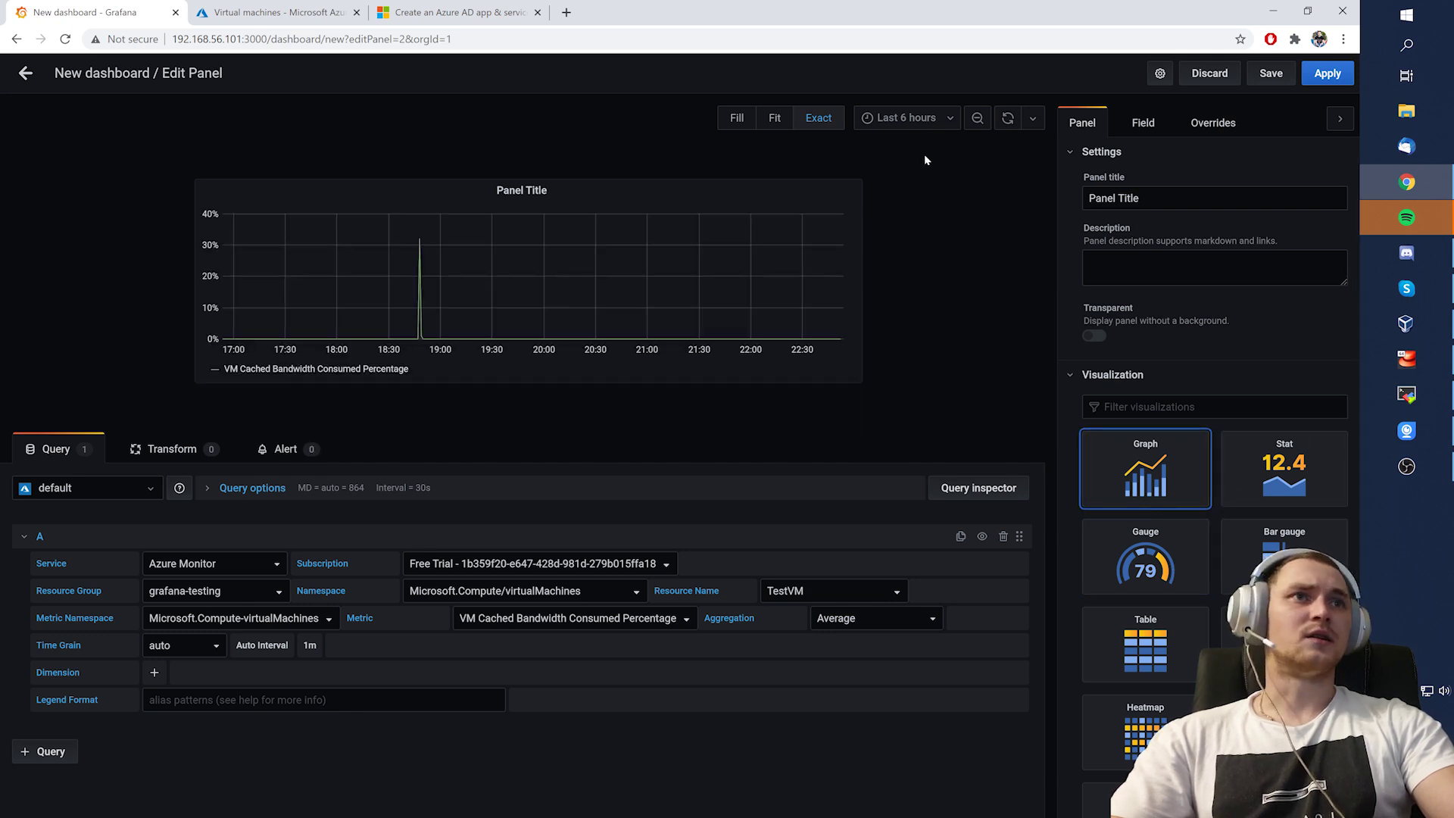
Title the panel 'Virtual Machine monitoring' and save the dashboard as New dashboard Copy
{"action": "triple_click", "coordinate": [1113, 198]}
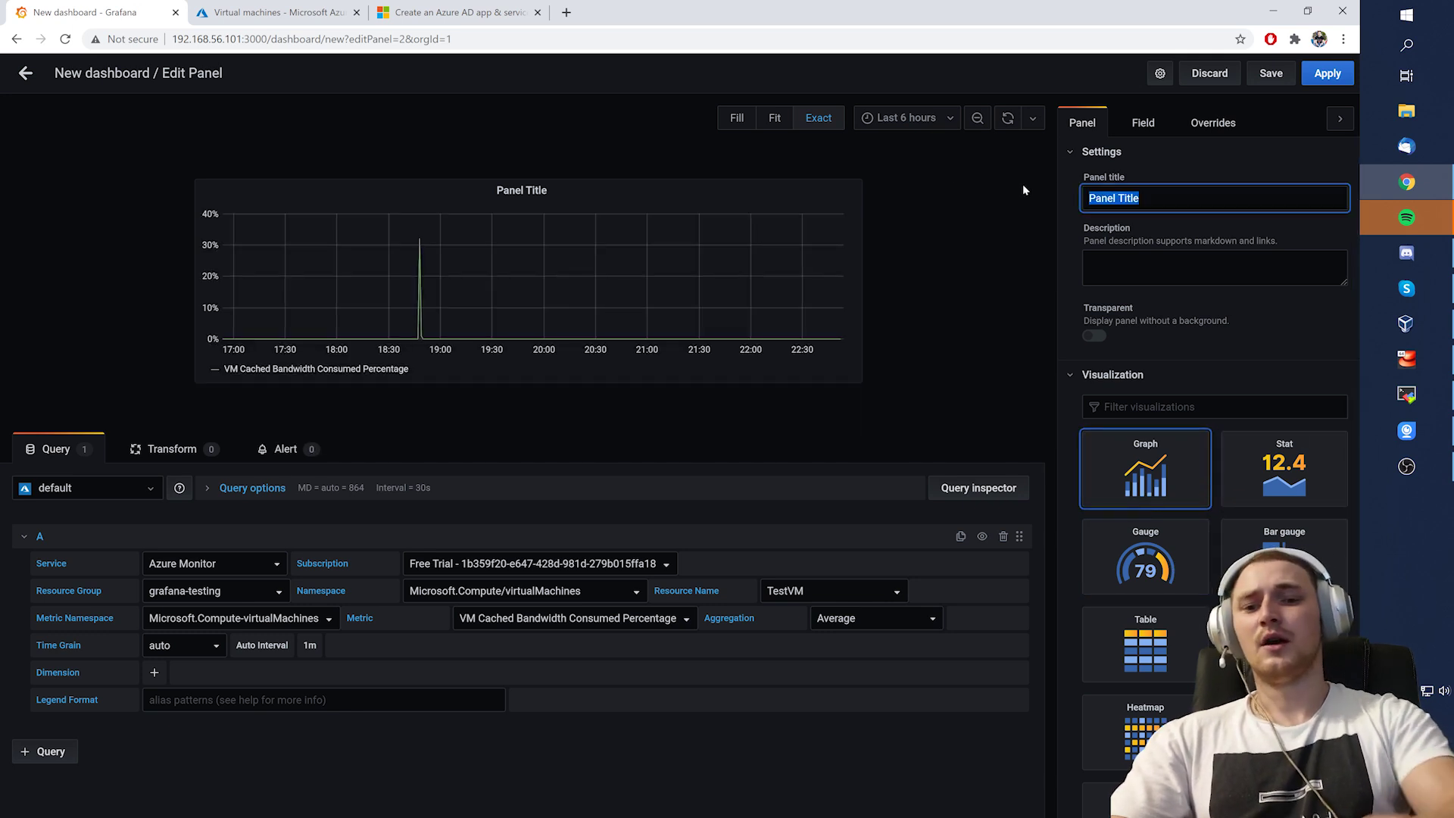
{"action": "type", "text": "Virtual Machine monitoring"}
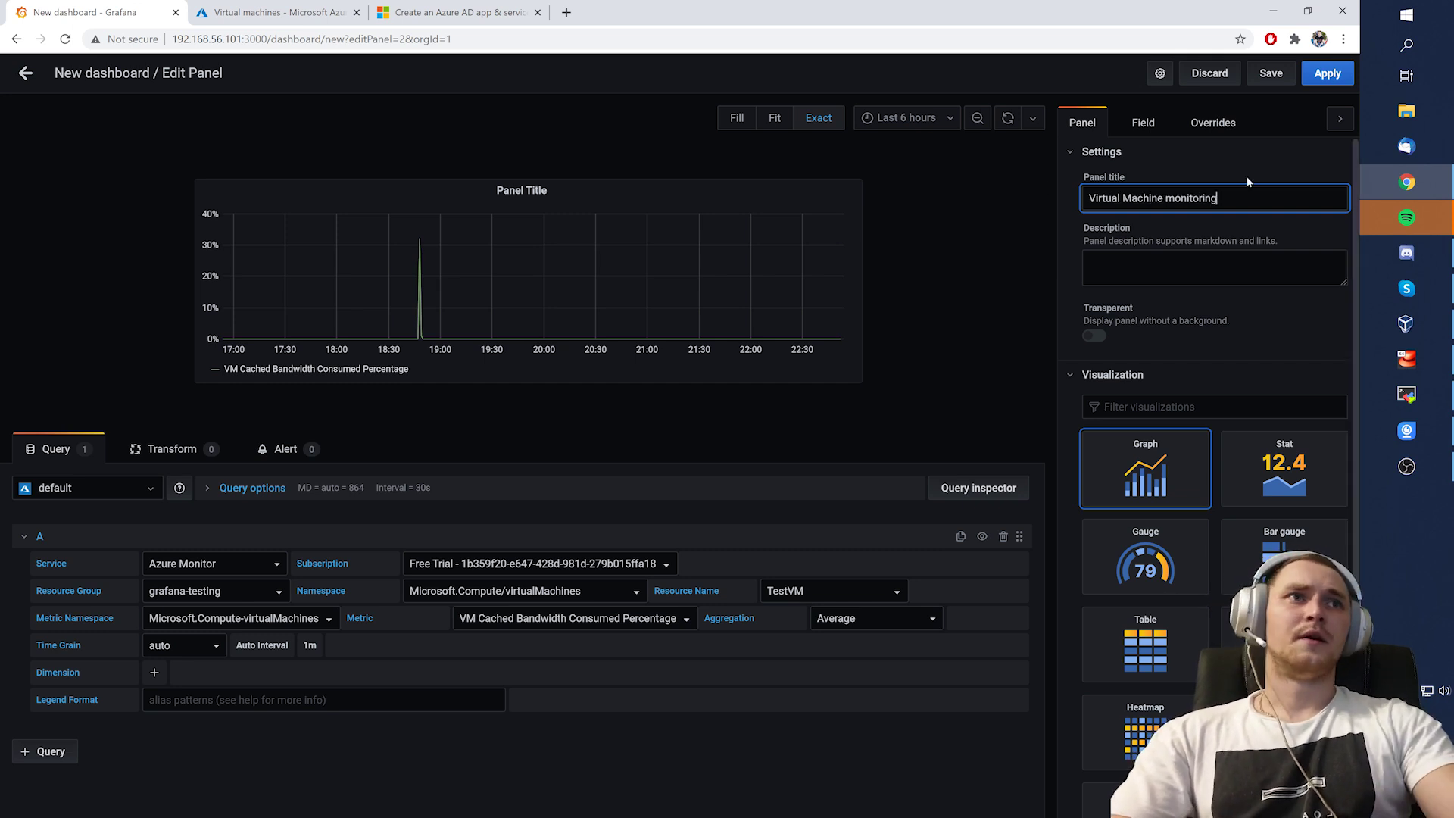
{"action": "left_click", "coordinate": [1272, 74]}
{"action": "left_click", "coordinate": [1273, 74]}
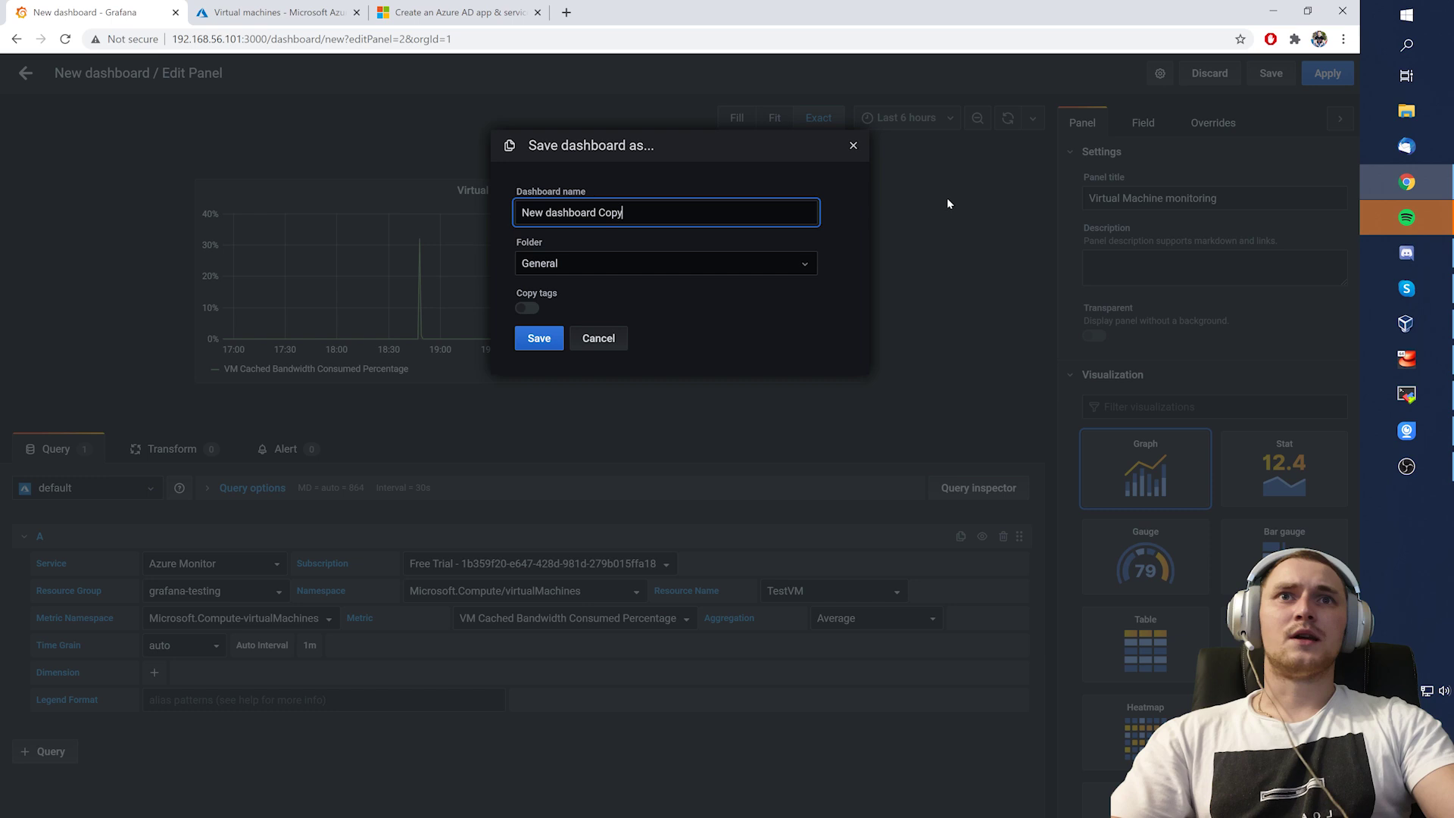
{"action": "left_click", "coordinate": [539, 343]}
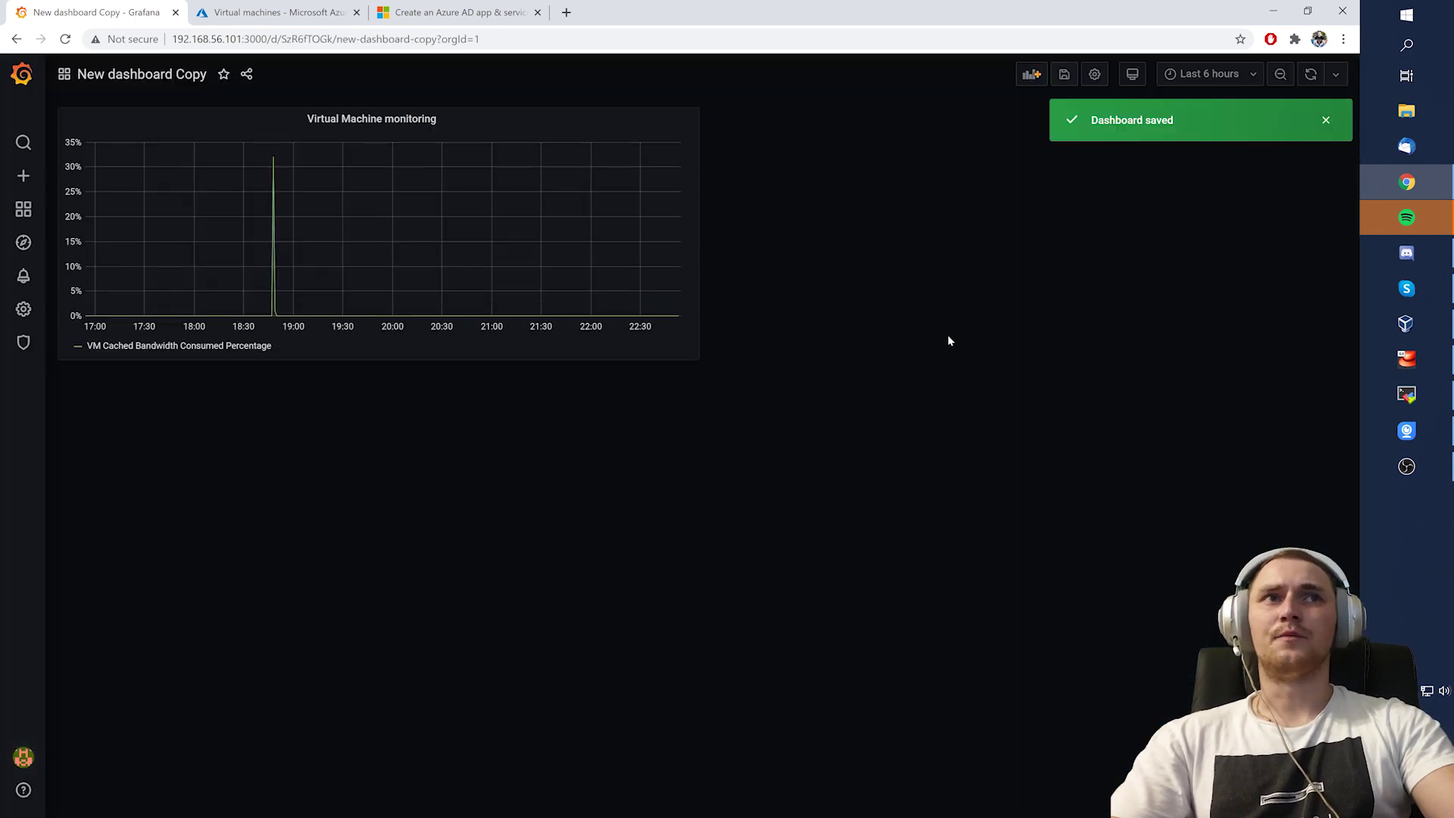
{"action": "left_click", "coordinate": [1029, 75]}
Start a new query targeting resource group Example_webapp, namespace Microsoft.Web/sites, resource youtubevideo1
{"action": "left_click", "coordinate": [375, 199]}
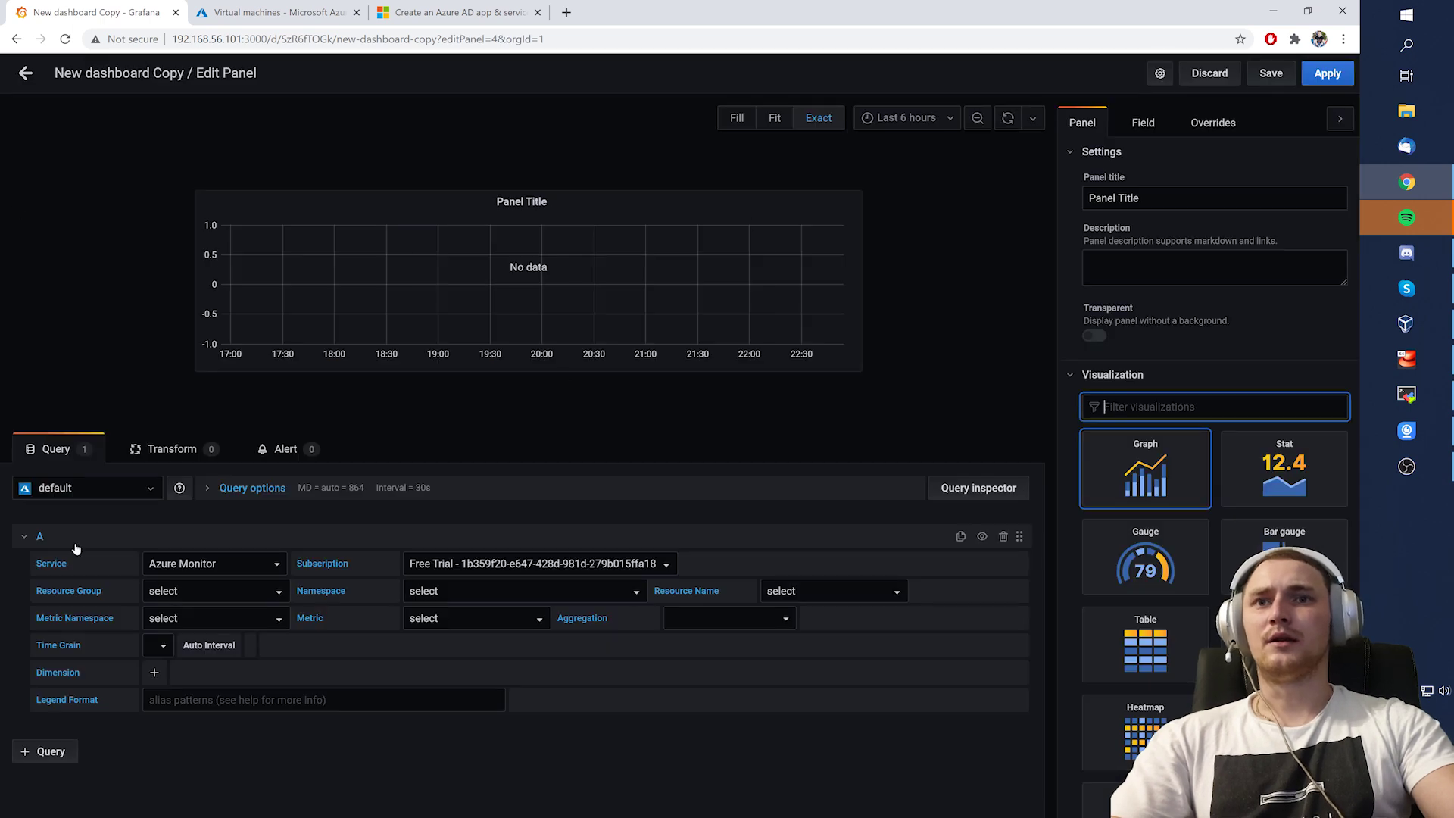
{"action": "left_click", "coordinate": [177, 593]}
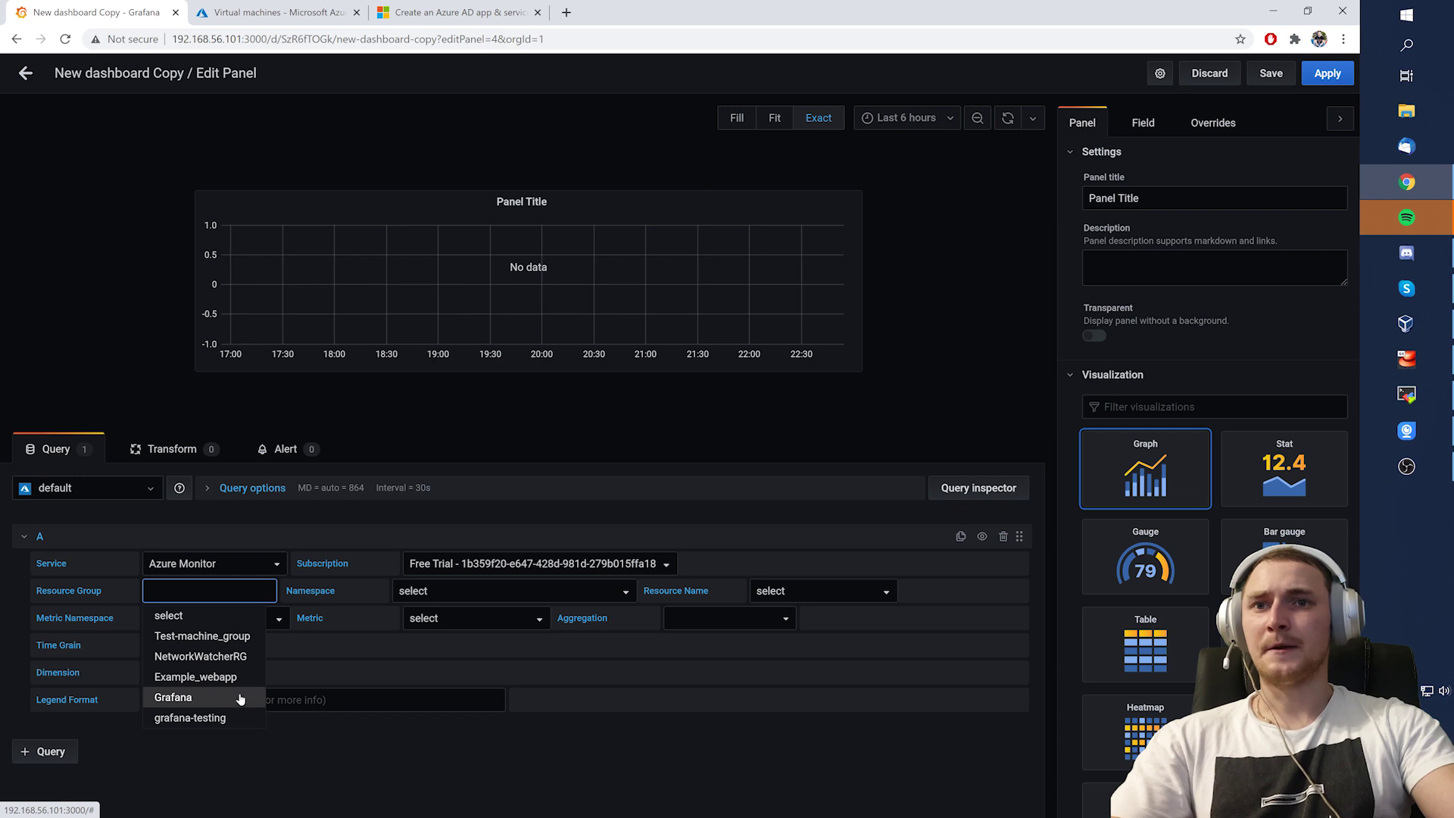
{"action": "left_click", "coordinate": [231, 676]}
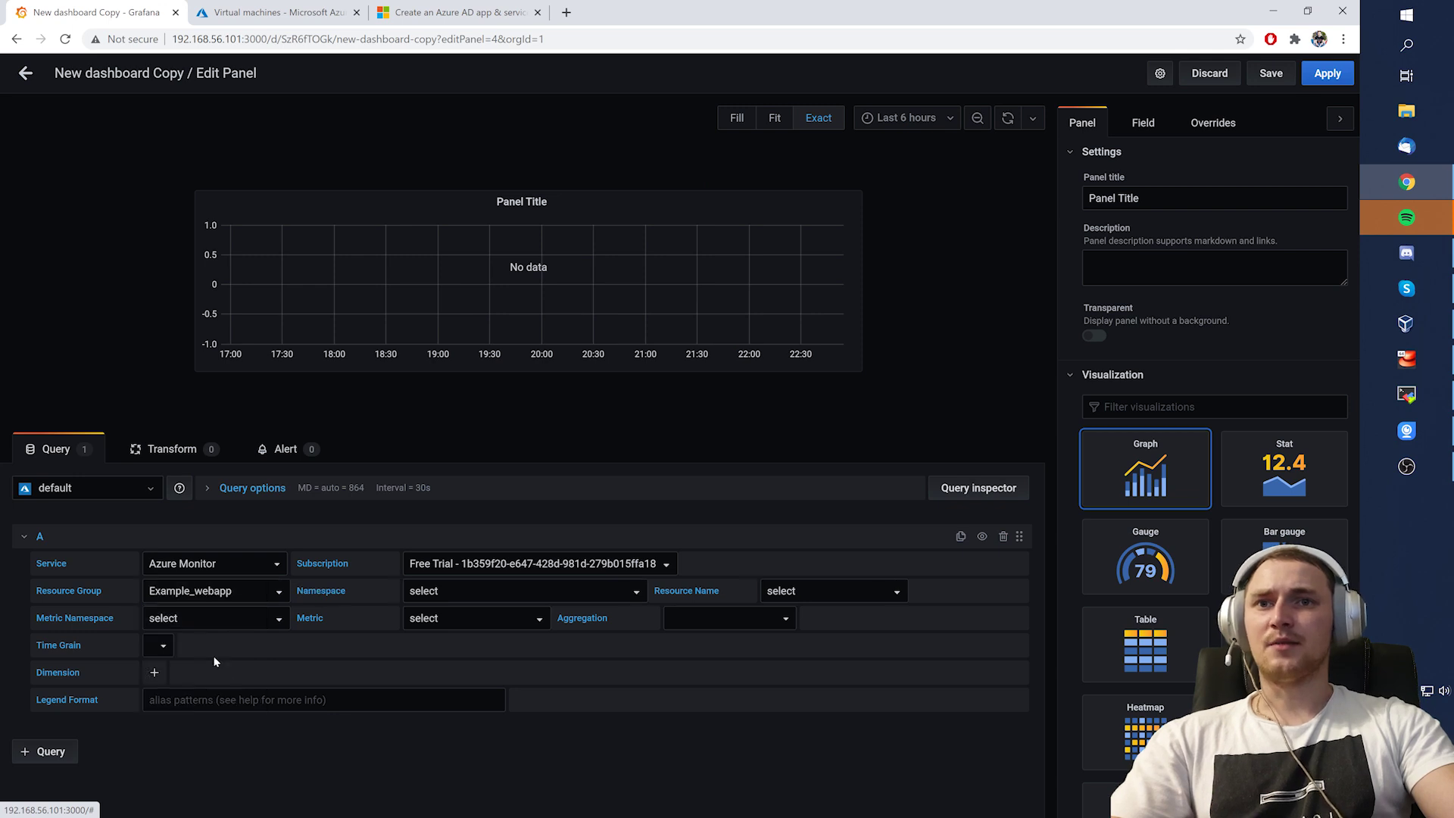
{"action": "left_click", "coordinate": [487, 594]}
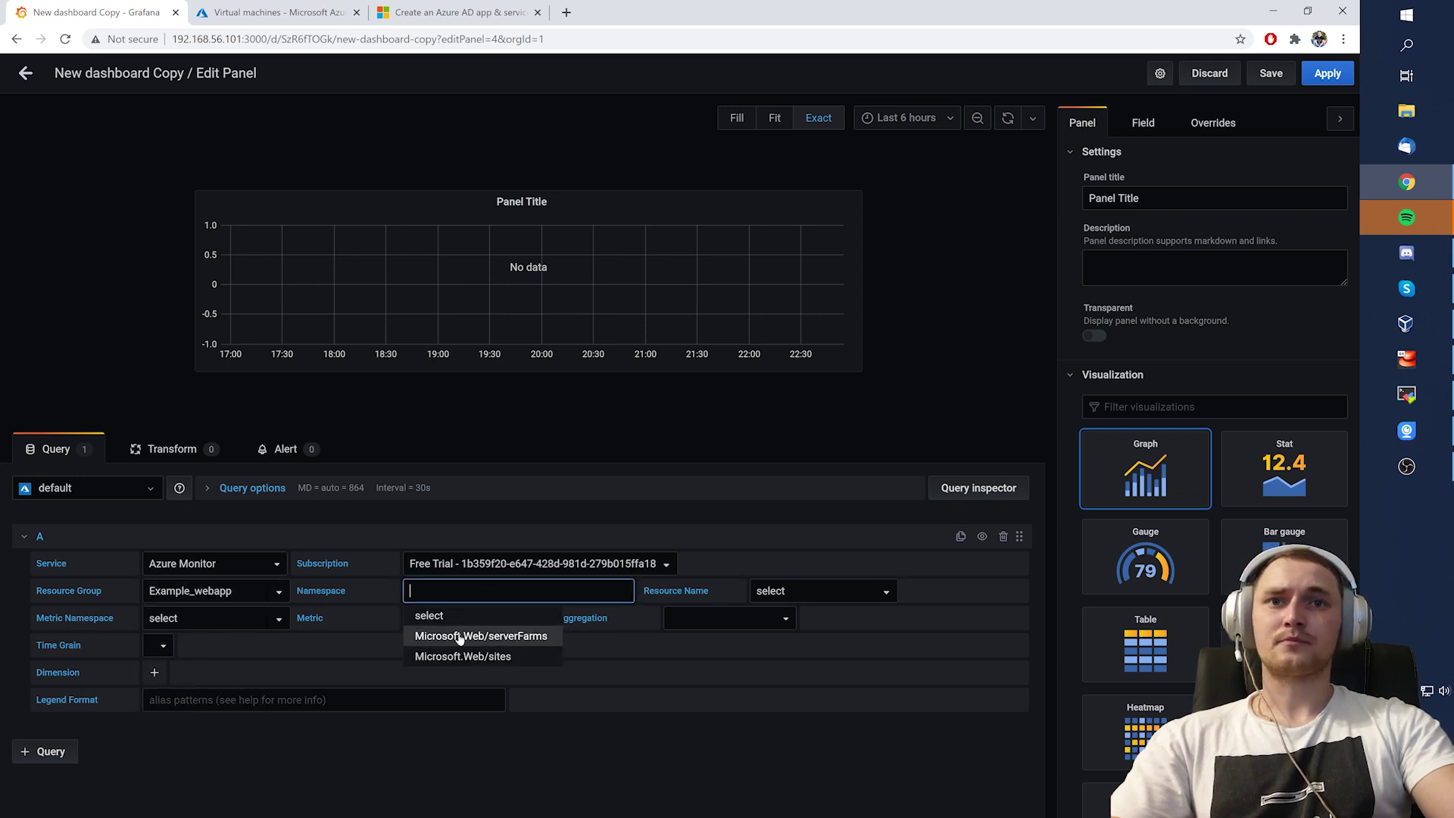
{"action": "left_click", "coordinate": [512, 657]}
{"action": "left_click", "coordinate": [882, 590]}
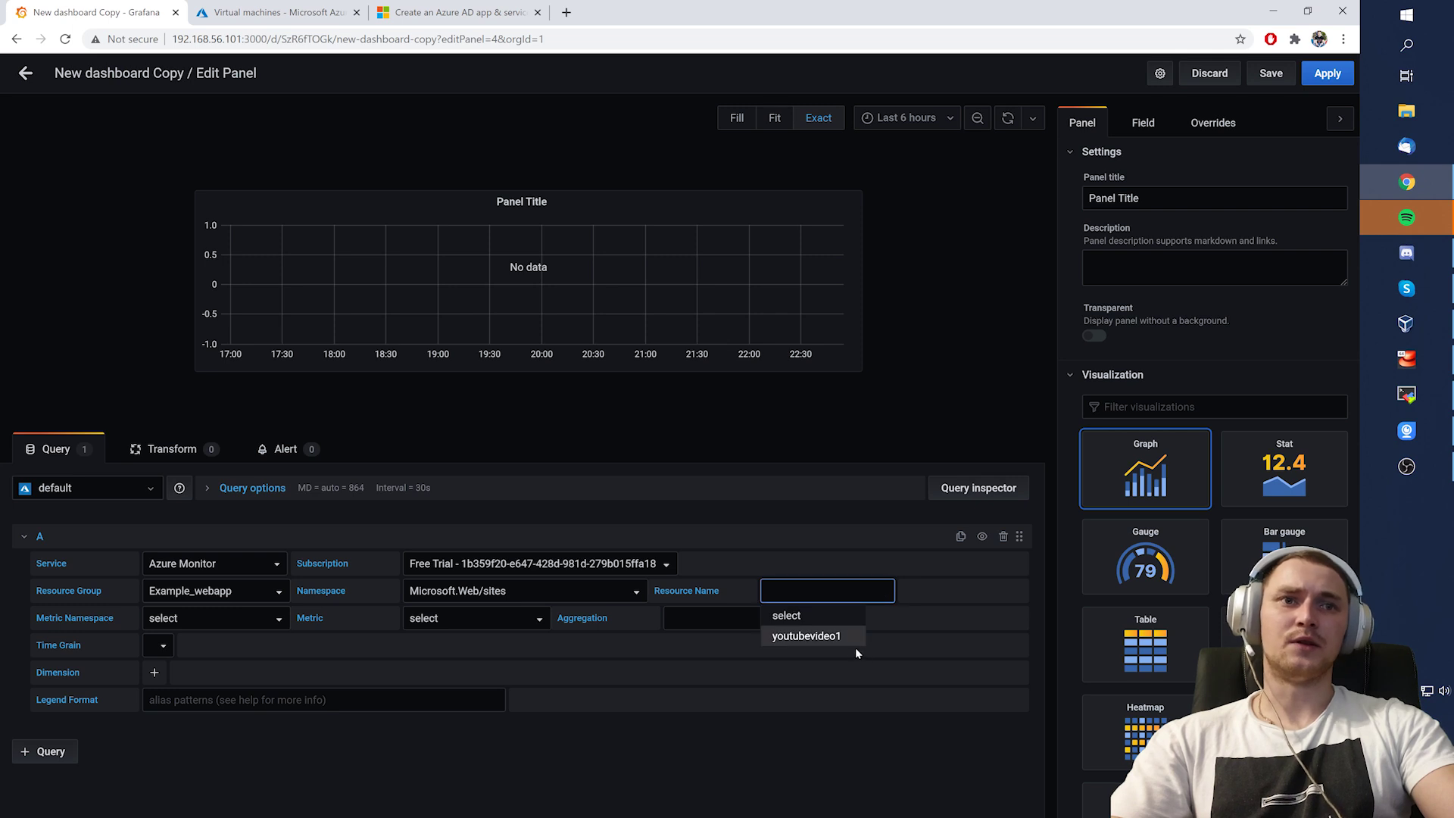
{"action": "left_click", "coordinate": [817, 639]}
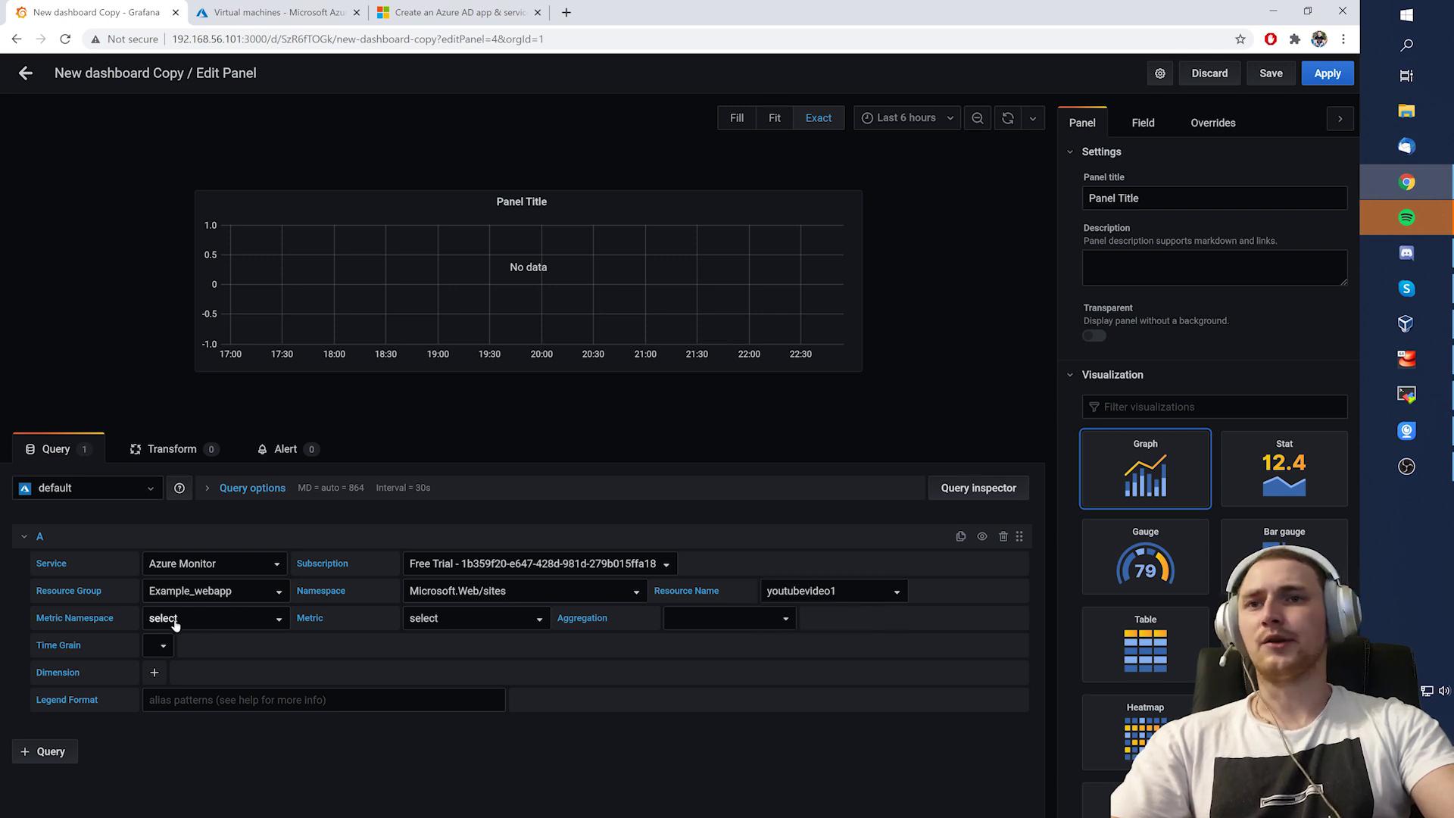
Set the metric namespace to Microsoft.Web-sites and chart the CPU Time metric
{"action": "left_click", "coordinate": [252, 627]}
{"action": "left_click", "coordinate": [324, 665]}
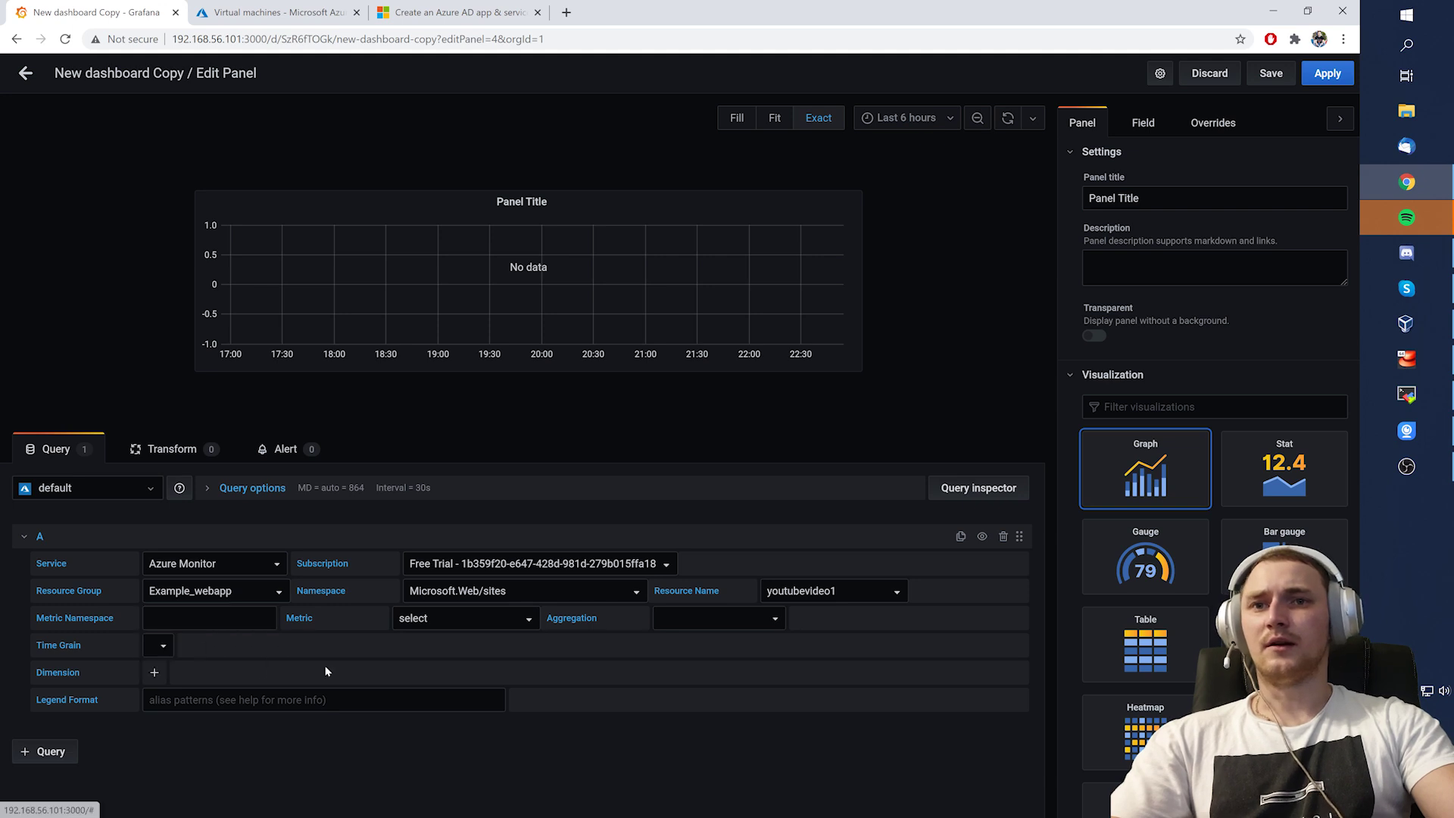
{"action": "left_click", "coordinate": [480, 632]}
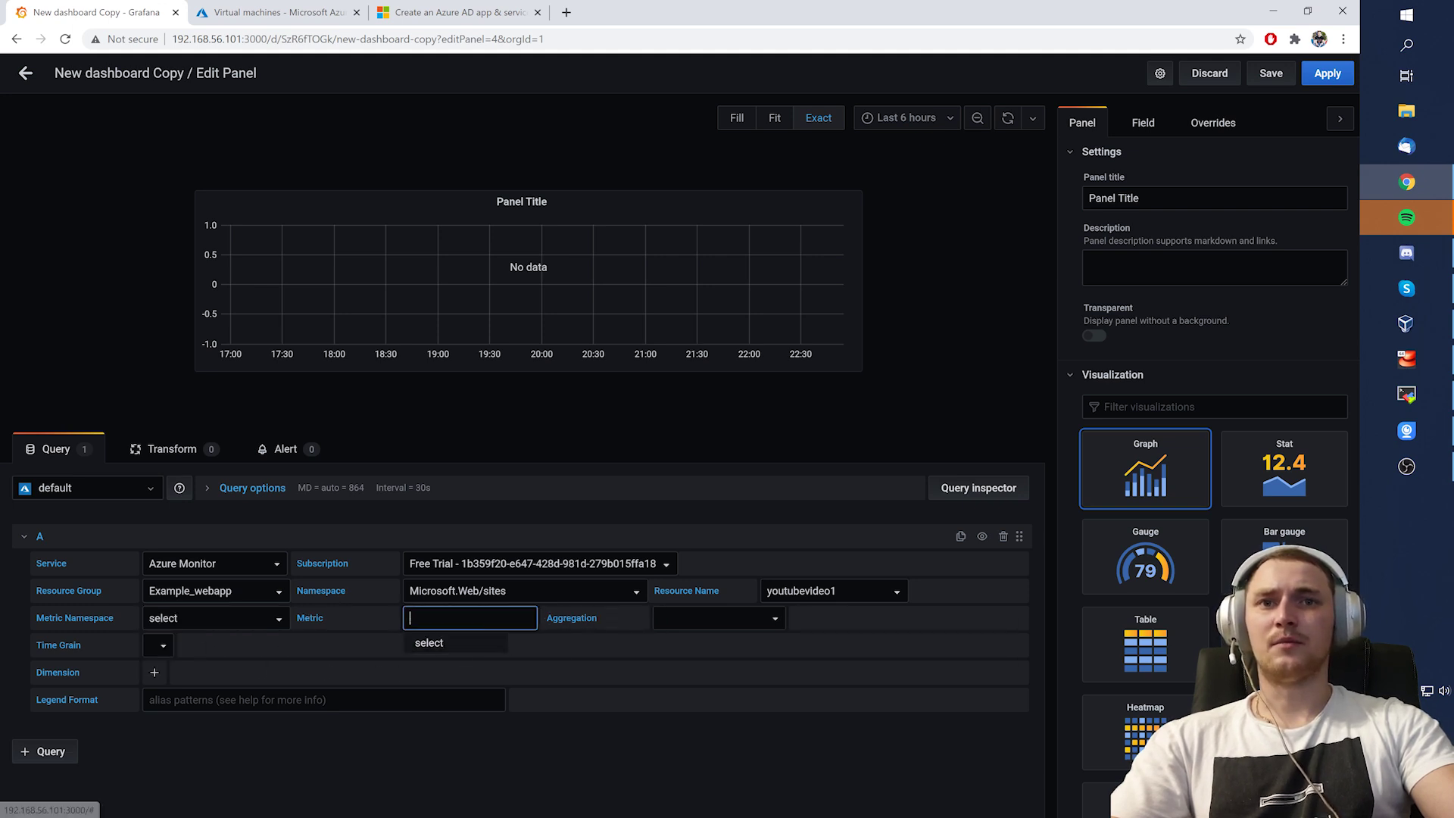
{"action": "left_click", "coordinate": [539, 637]}
{"action": "left_click", "coordinate": [461, 618]}
{"action": "left_click", "coordinate": [197, 626]}
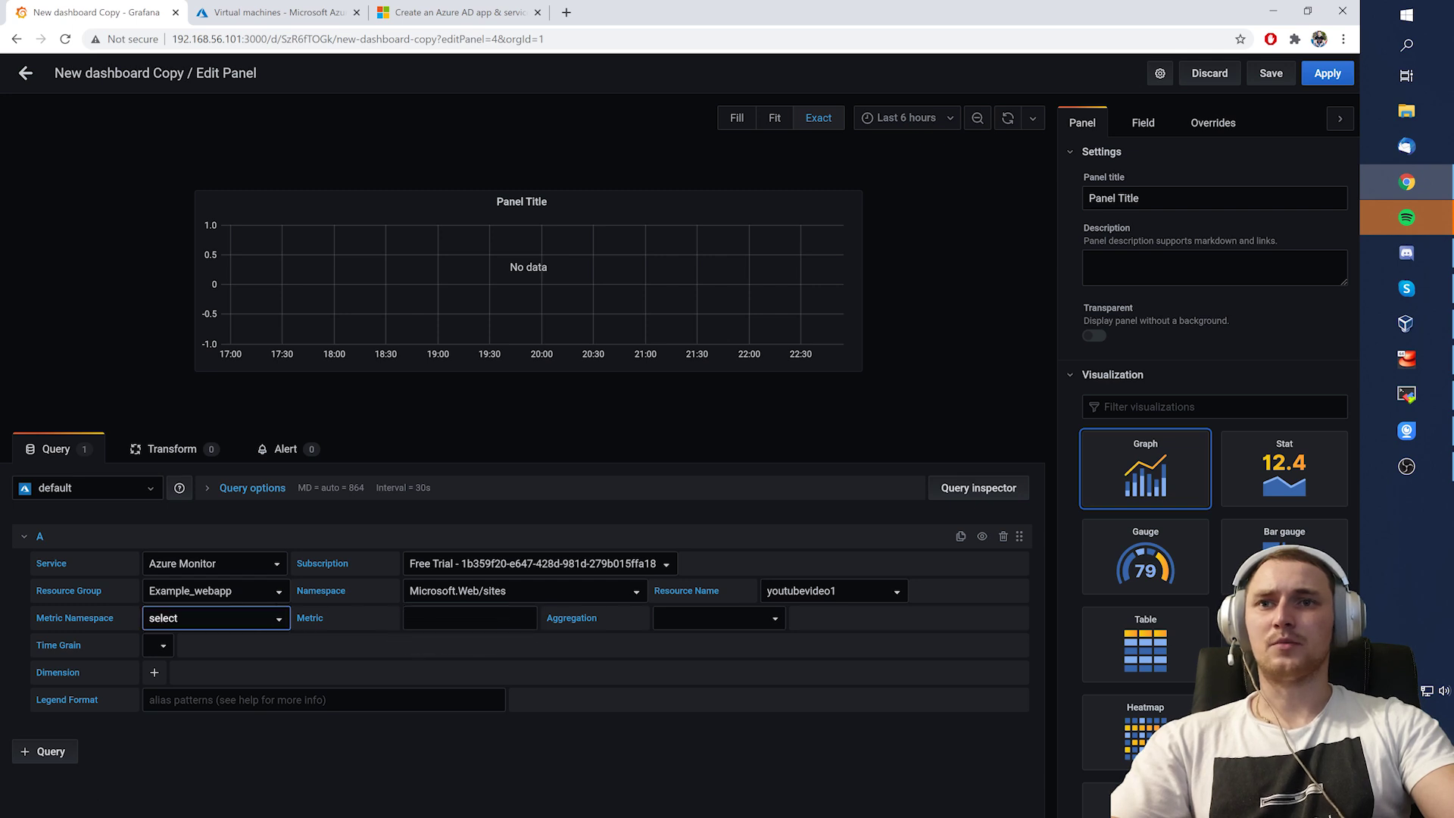
{"action": "left_click", "coordinate": [216, 662]}
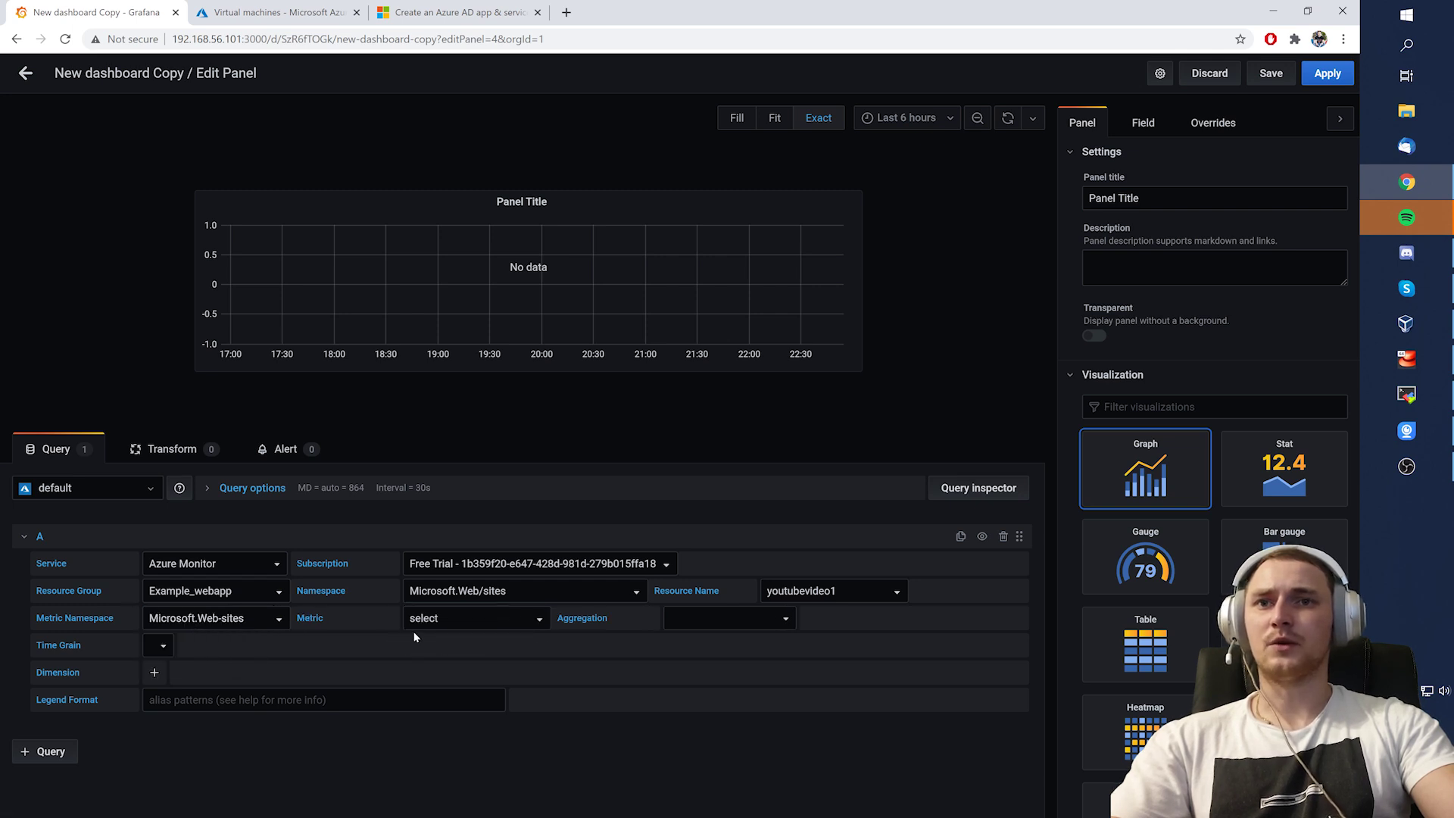
{"action": "left_click", "coordinate": [488, 620]}
{"action": "scroll", "coordinate": [498, 710], "scroll_direction": "down", "scroll_amount": 1}
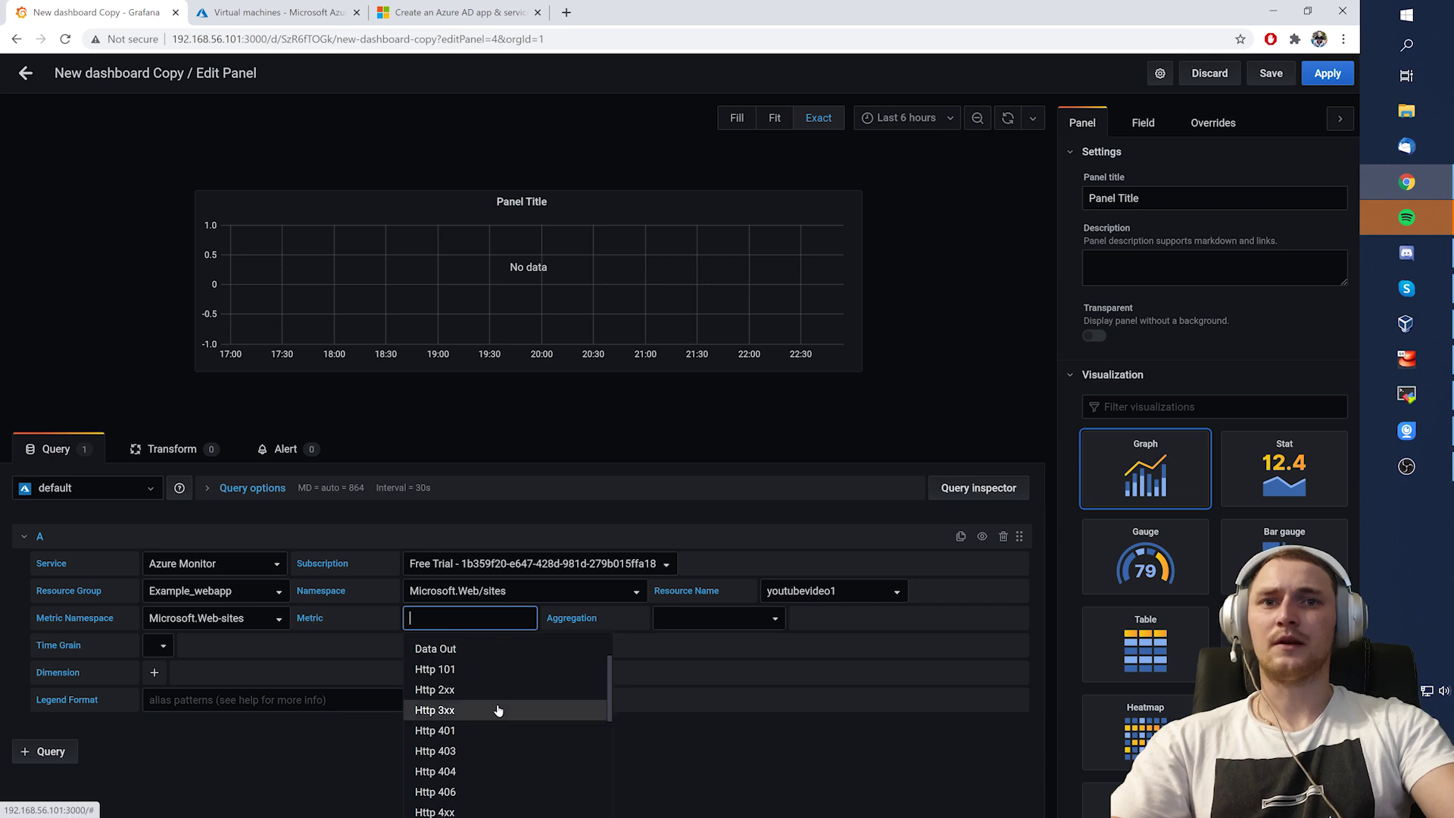
{"action": "scroll", "coordinate": [498, 710], "scroll_direction": "up", "scroll_amount": 1}
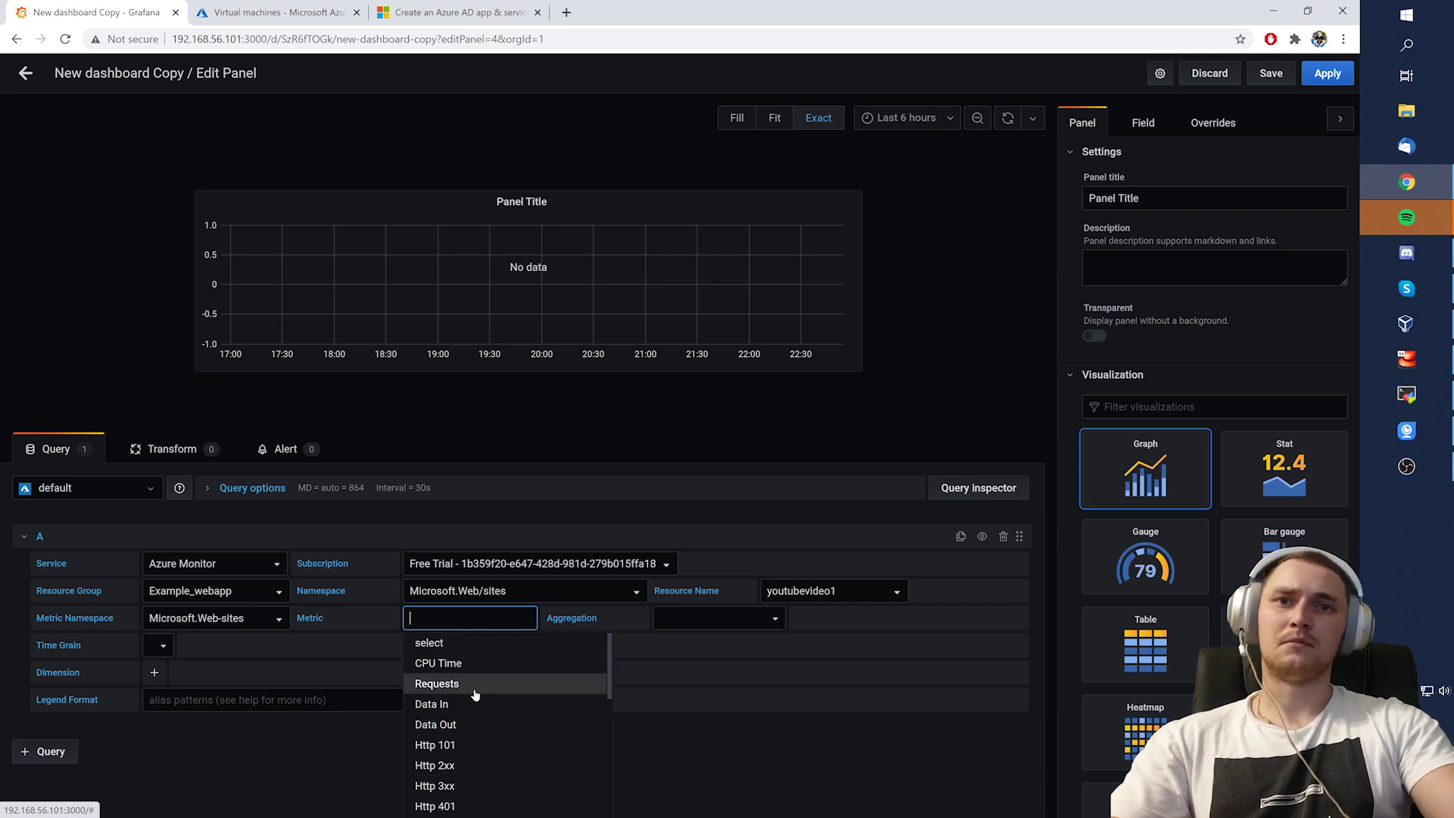
{"action": "left_click", "coordinate": [492, 664]}
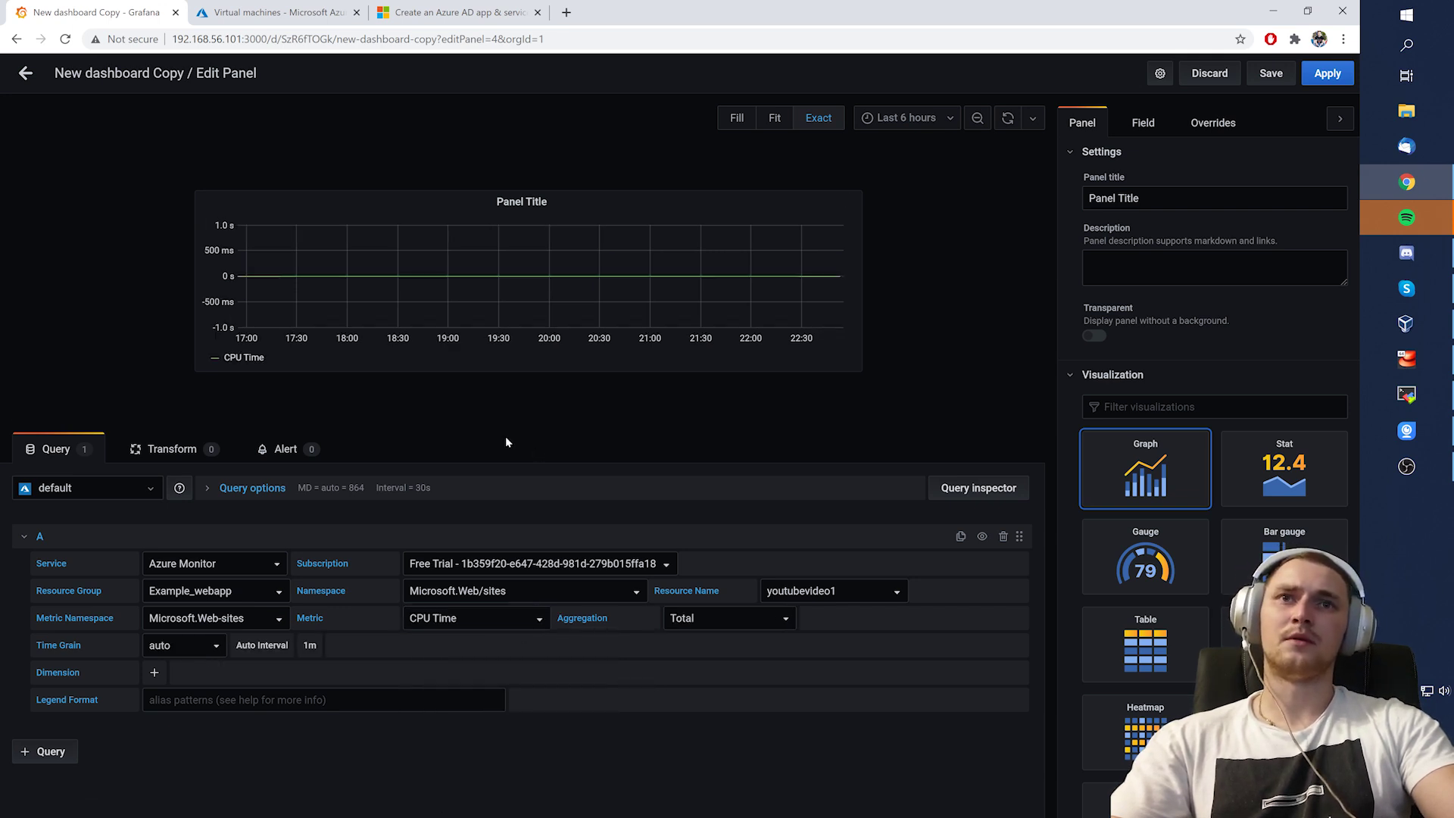
Try the IO Write Operations Per Second, Data Out and Memory working set metrics
{"action": "left_click", "coordinate": [468, 621]}
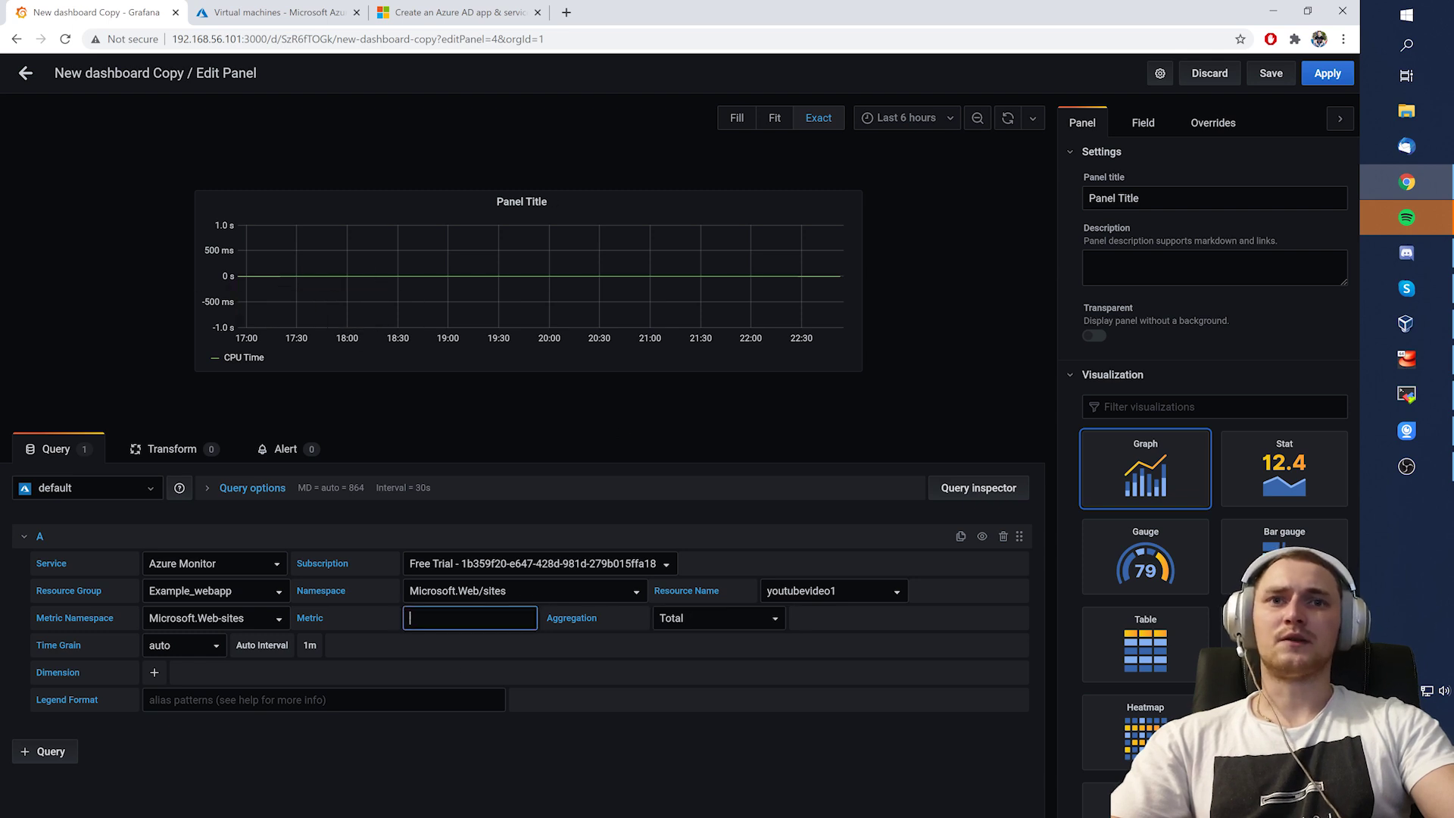
{"action": "scroll", "coordinate": [485, 685], "scroll_direction": "down", "scroll_amount": 10}
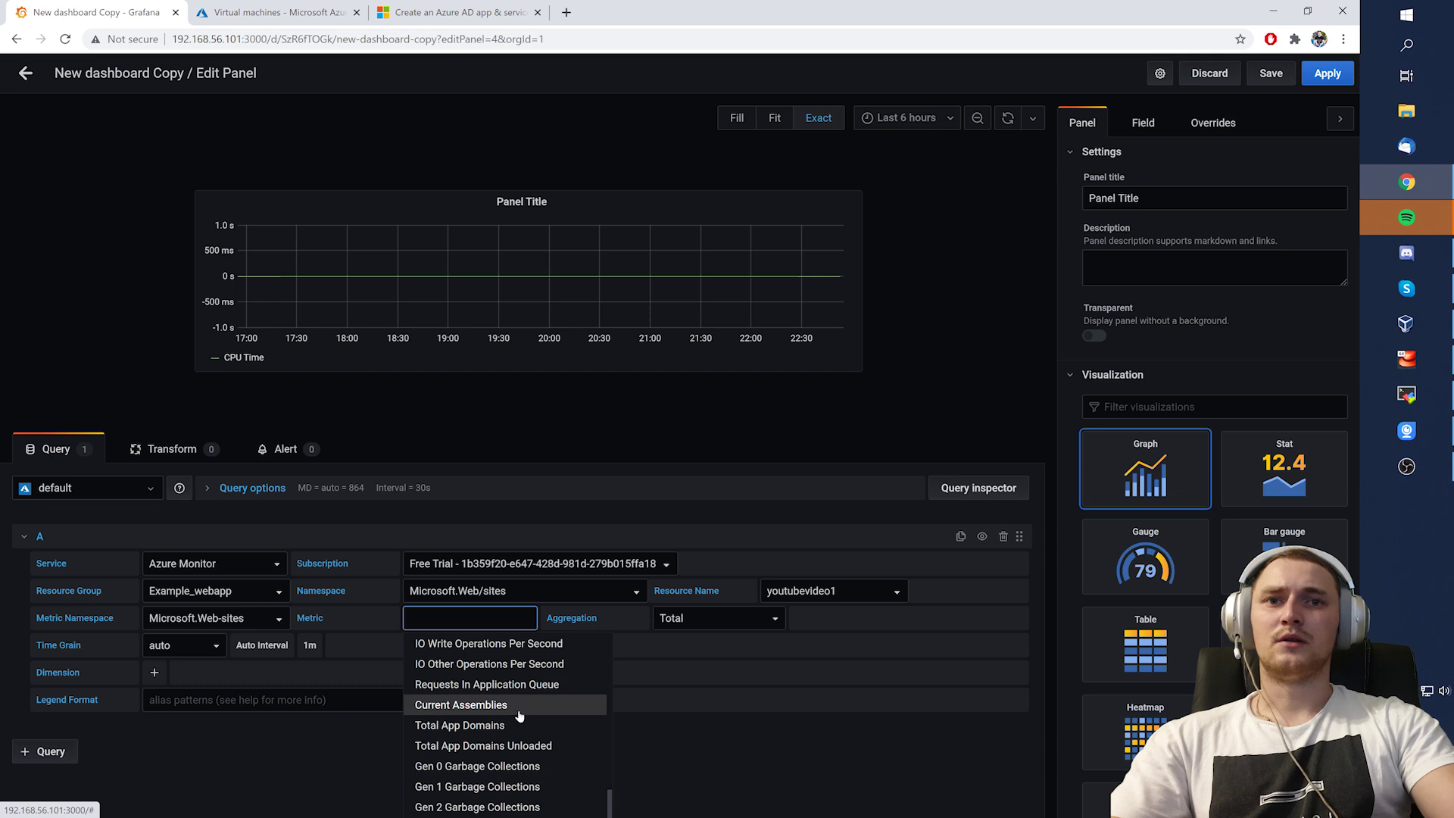
{"action": "scroll", "coordinate": [541, 727], "scroll_direction": "up", "scroll_amount": 1}
{"action": "left_click", "coordinate": [560, 720]}
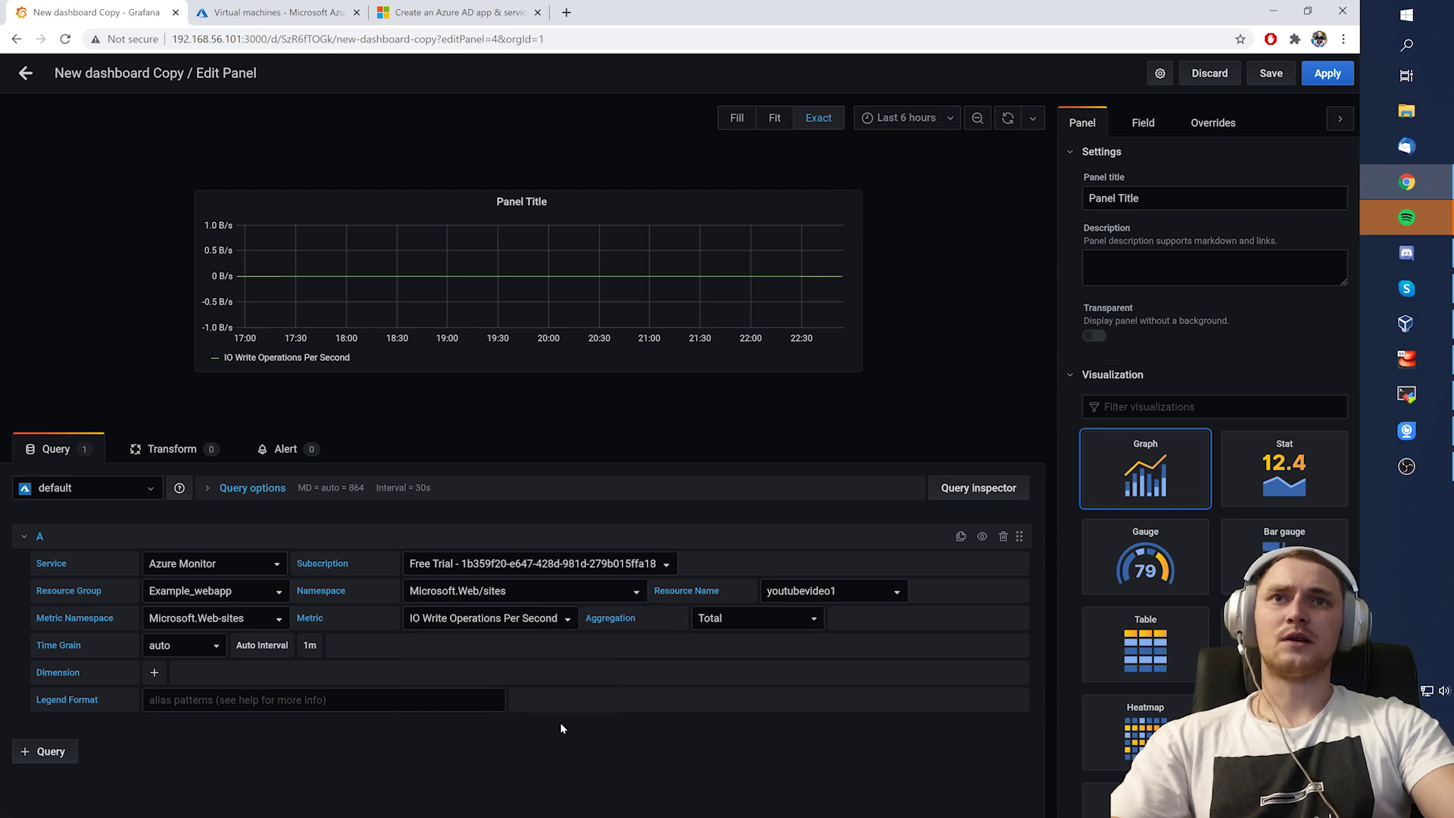
{"action": "left_click", "coordinate": [522, 625]}
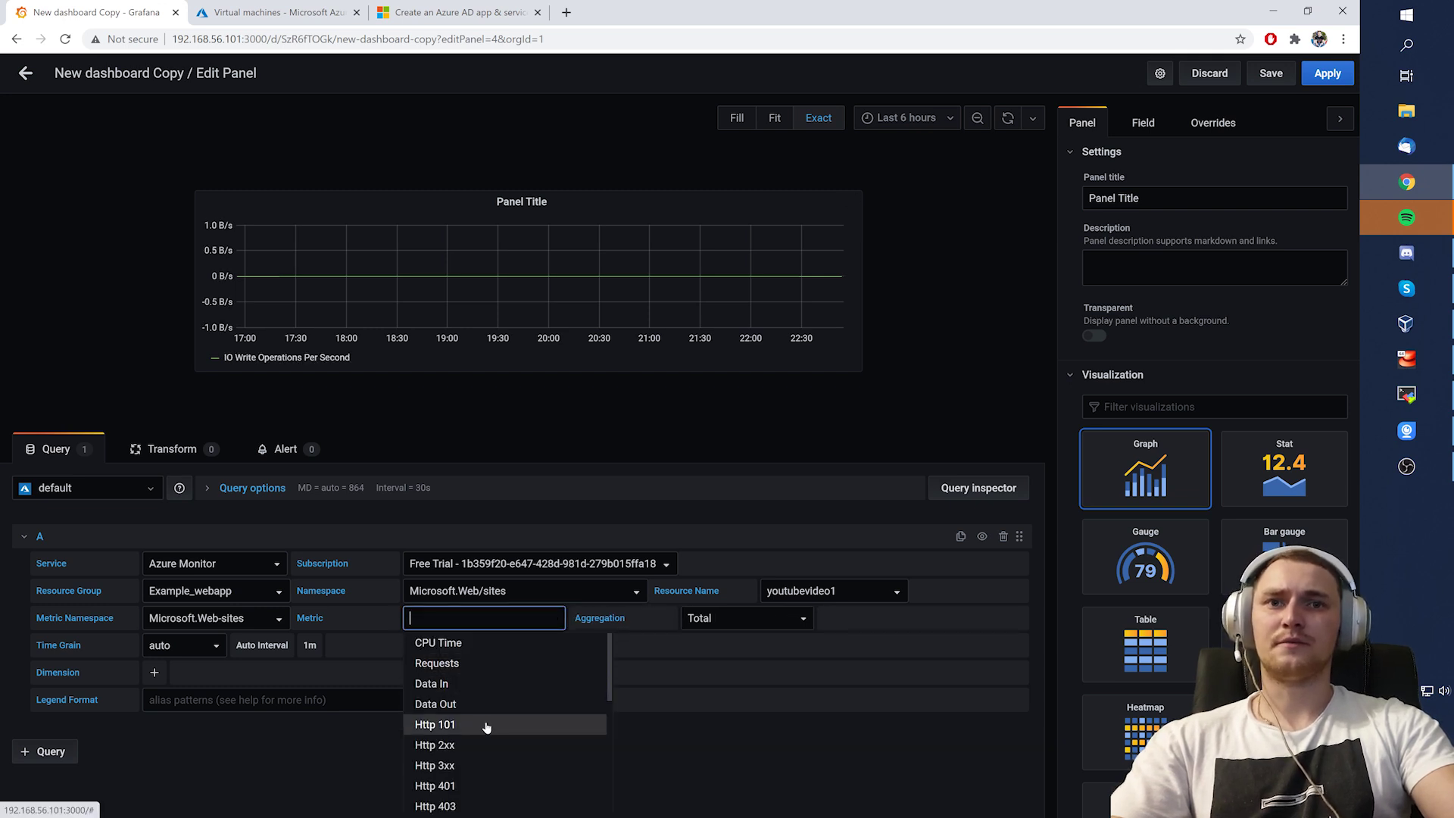
{"action": "left_click", "coordinate": [518, 668]}
{"action": "left_click", "coordinate": [492, 618]}
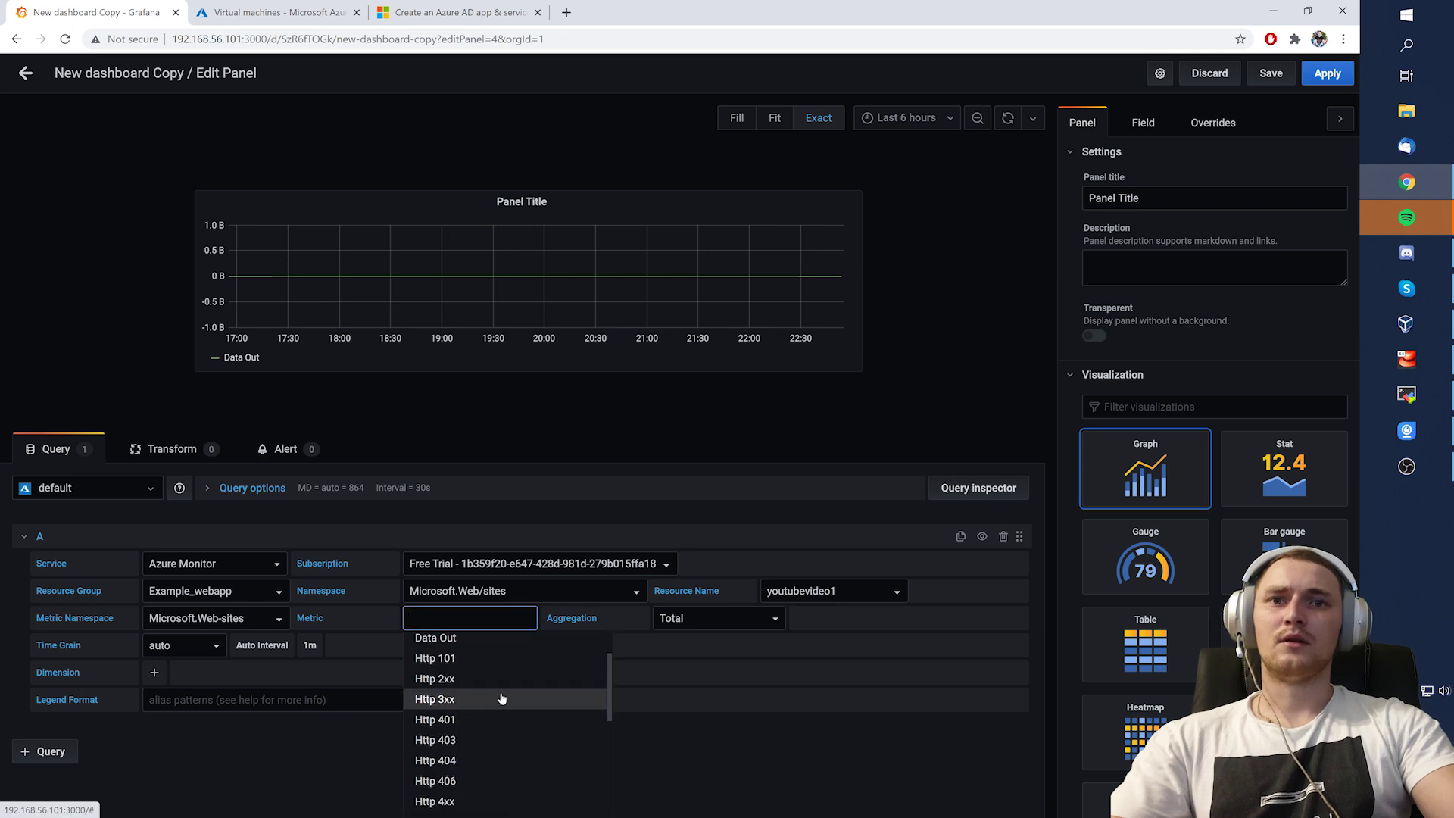
{"action": "scroll", "coordinate": [486, 693], "scroll_direction": "down", "scroll_amount": 2}
{"action": "left_click", "coordinate": [516, 682]}
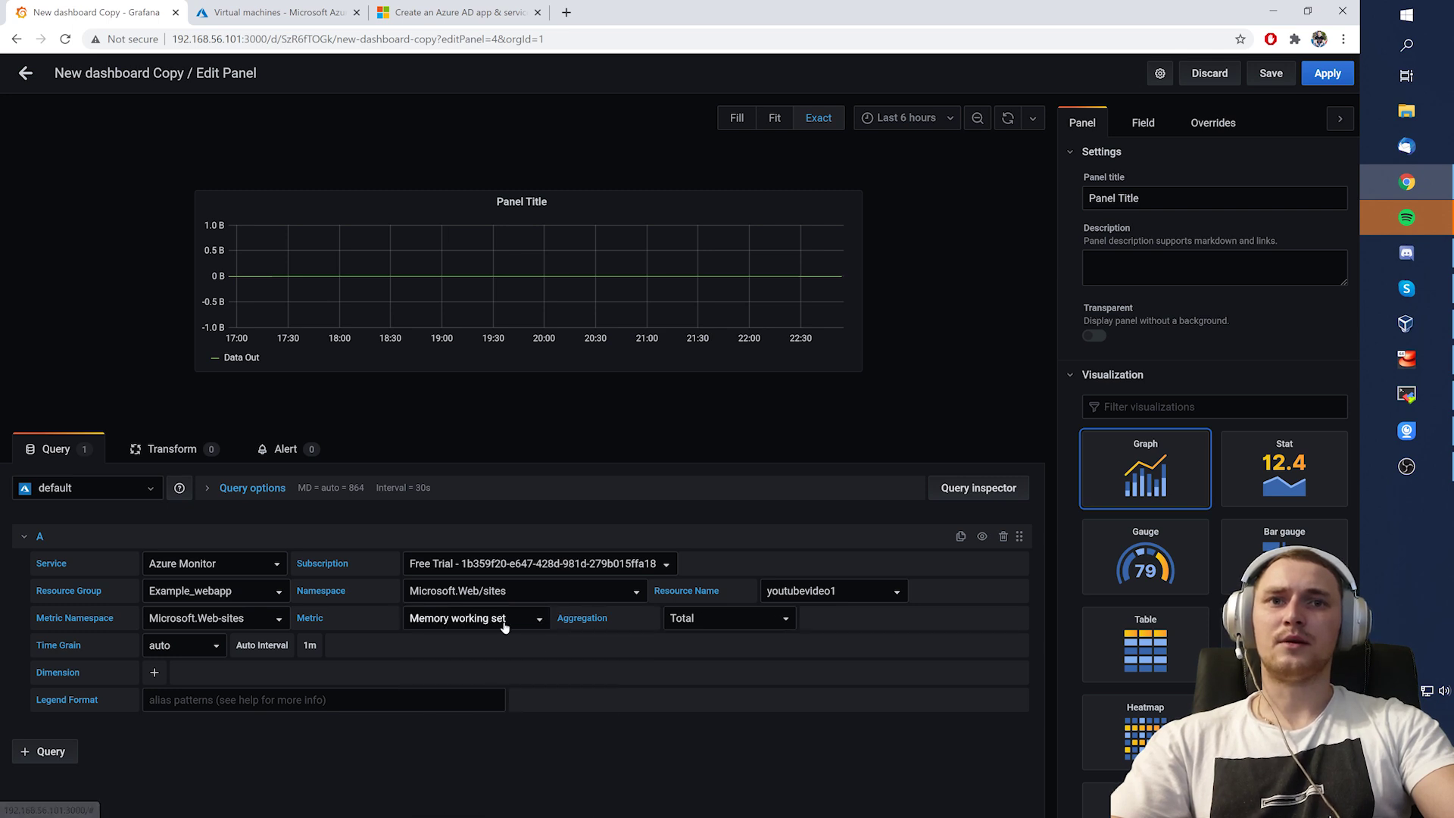
Try Response Time and IO Other Bytes Per Second, then settle on Handle Count
{"action": "left_click", "coordinate": [488, 619]}
{"action": "scroll", "coordinate": [488, 667], "scroll_direction": "down", "scroll_amount": 4}
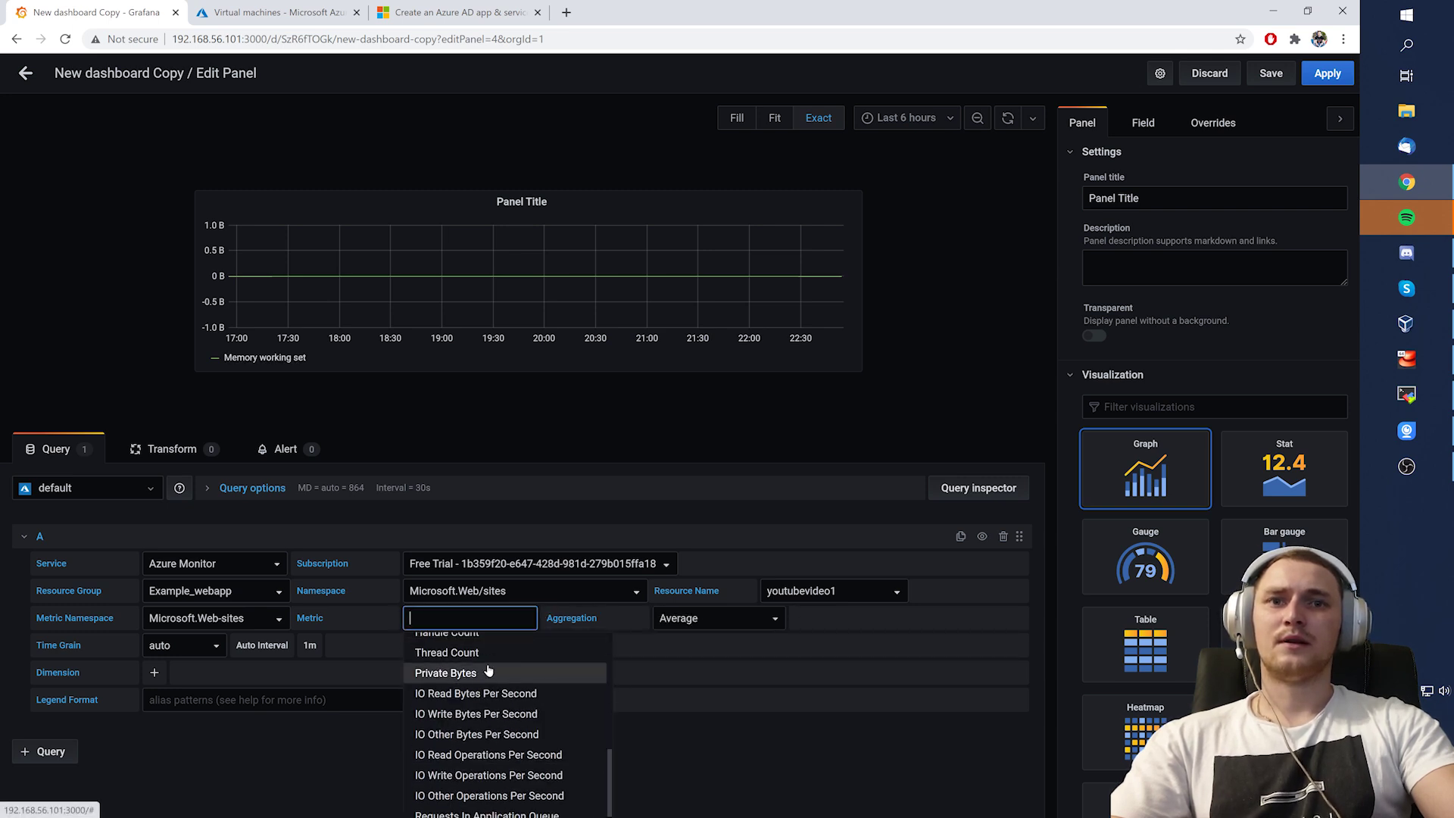
{"action": "scroll", "coordinate": [507, 674], "scroll_direction": "up", "scroll_amount": 2}
{"action": "left_click", "coordinate": [510, 664]}
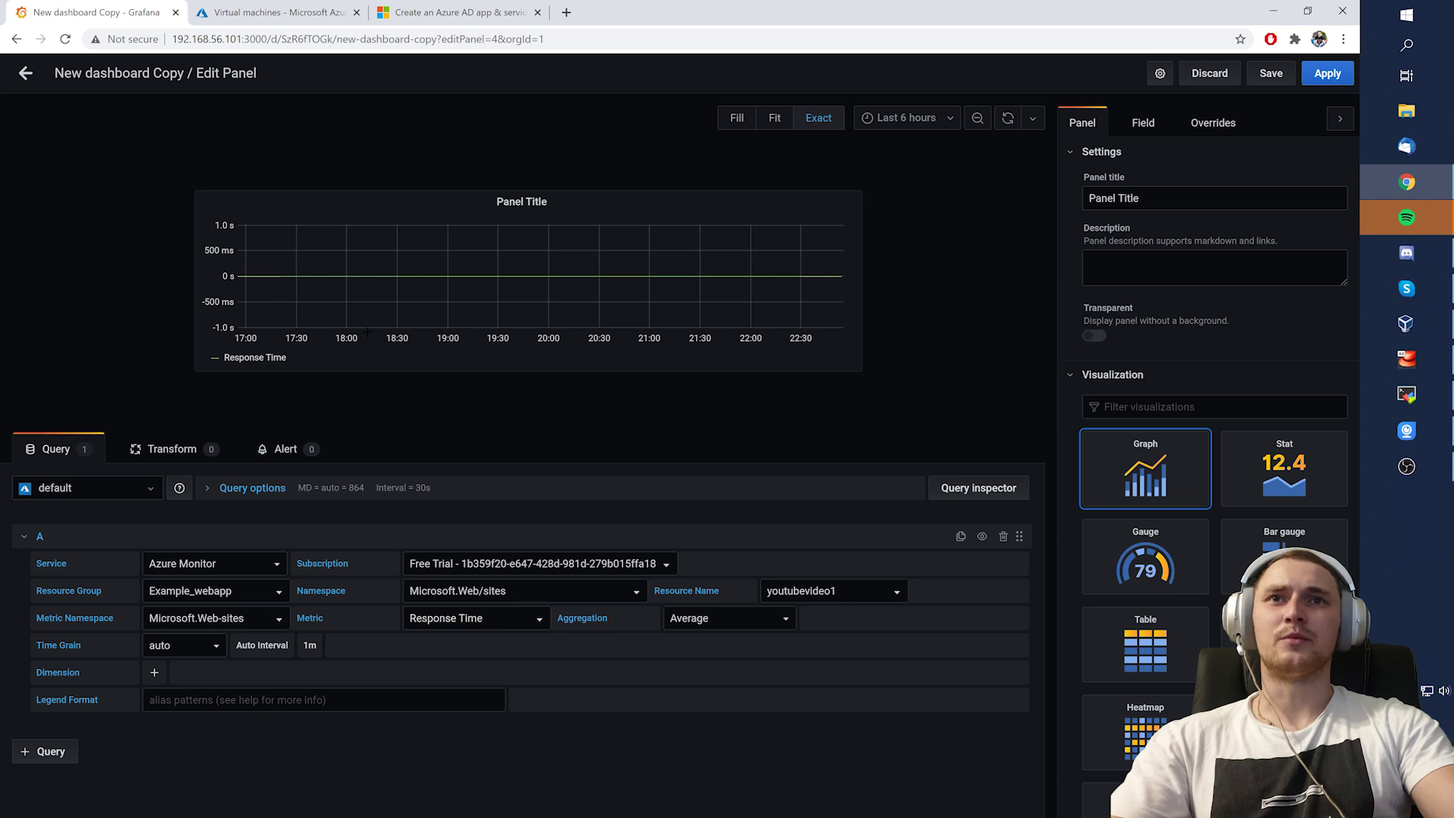
{"action": "left_click", "coordinate": [477, 618]}
{"action": "scroll", "coordinate": [529, 665], "scroll_direction": "down", "scroll_amount": 10}
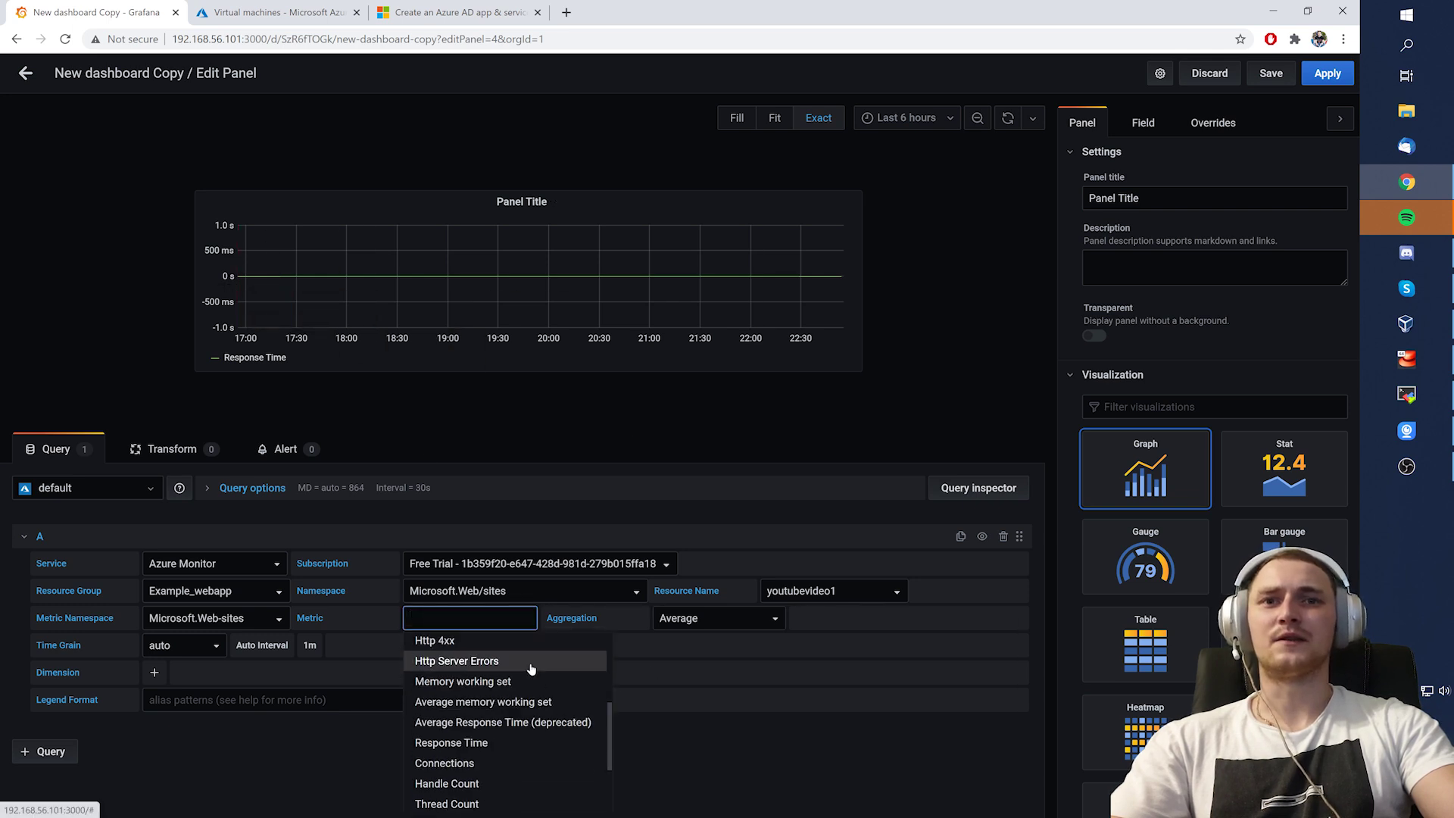
{"action": "left_click", "coordinate": [547, 666]}
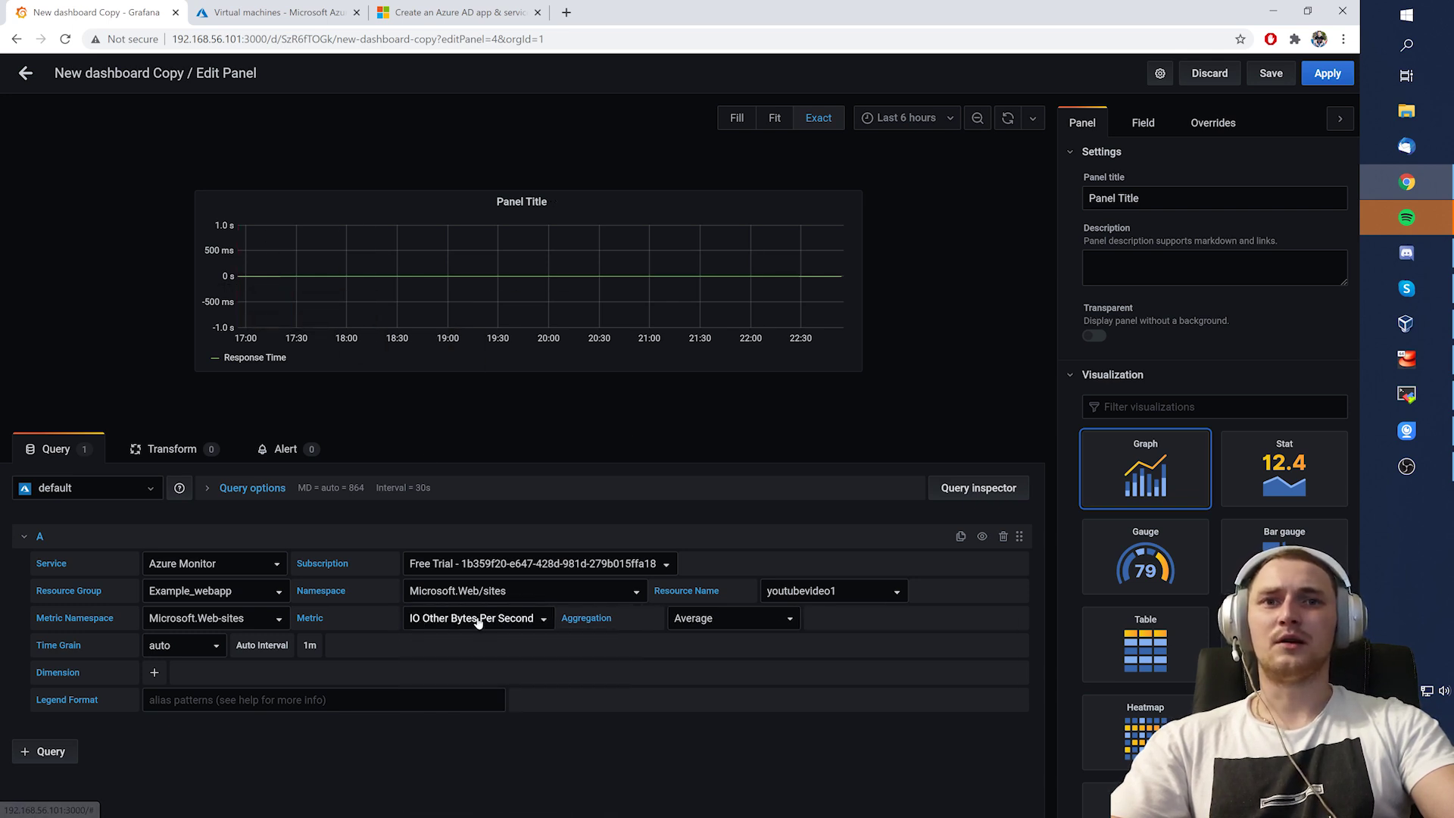
{"action": "left_click", "coordinate": [480, 618]}
{"action": "scroll", "coordinate": [527, 687], "scroll_direction": "down", "scroll_amount": 5}
{"action": "scroll", "coordinate": [526, 686], "scroll_direction": "up", "scroll_amount": 6}
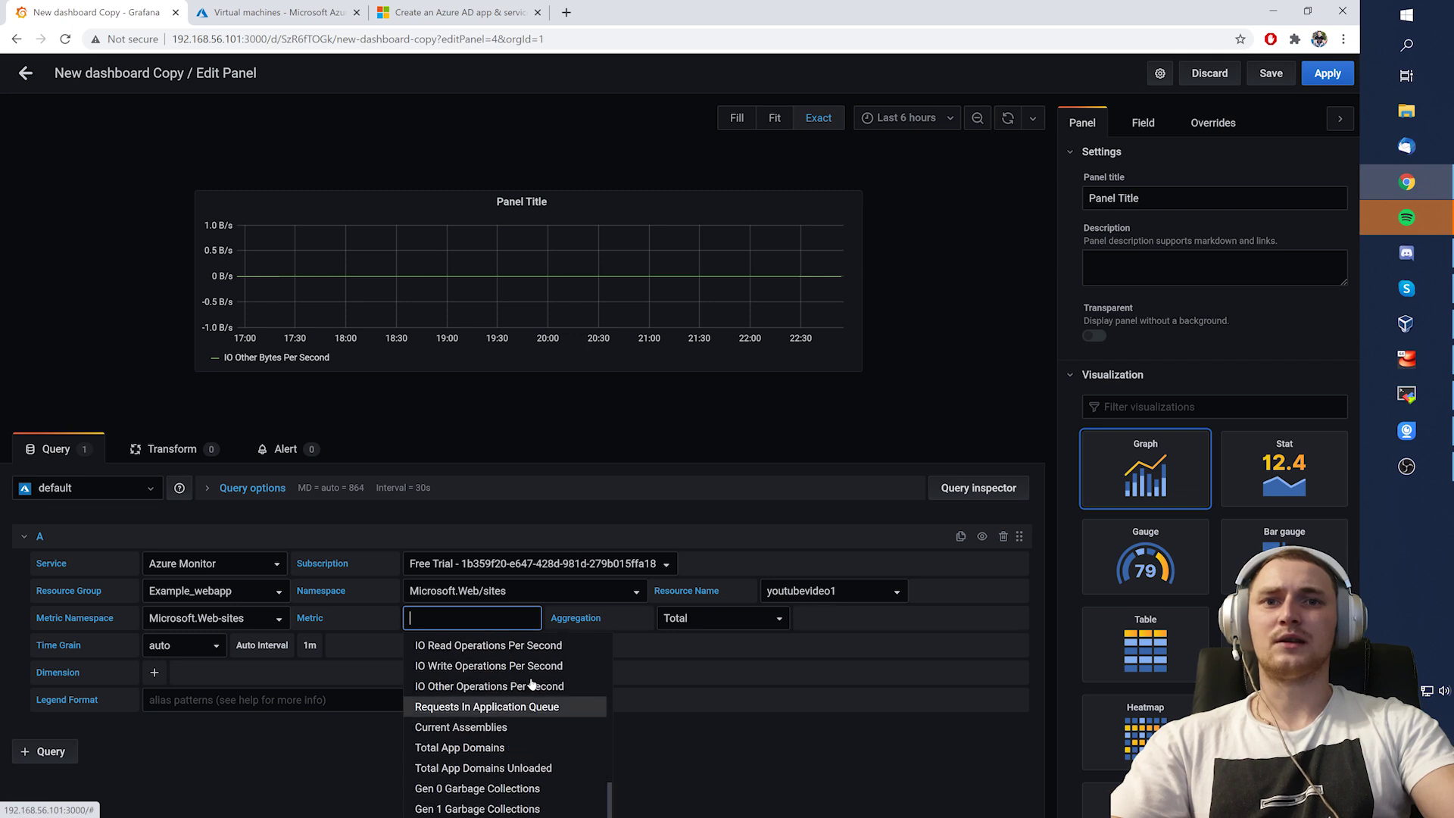
{"action": "key", "text": "Escape"}
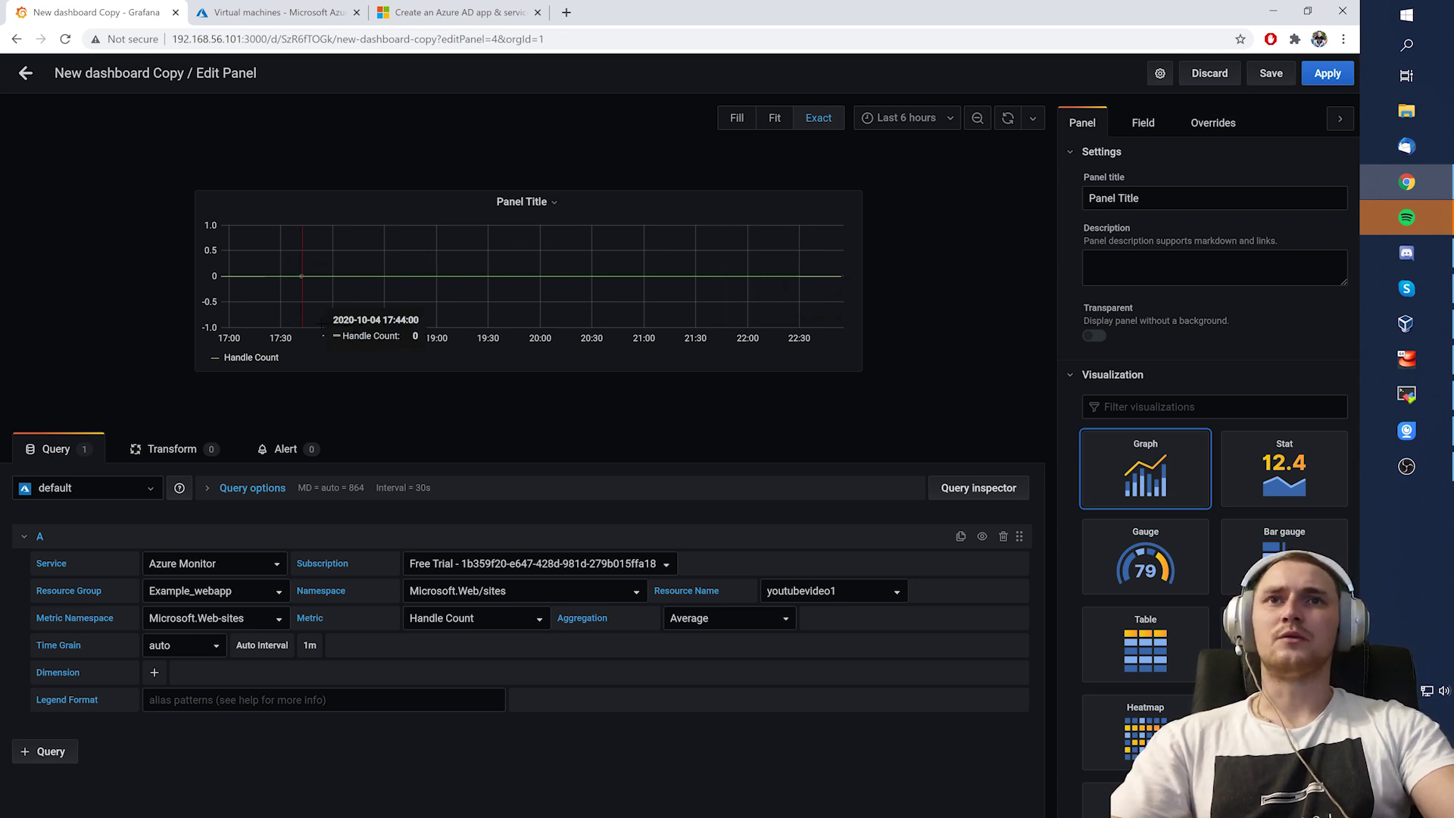
Display Handle Count as a gauge, save the dashboard, and enter 'grafana dashboards' in a new tab
{"action": "left_click", "coordinate": [1145, 561]}
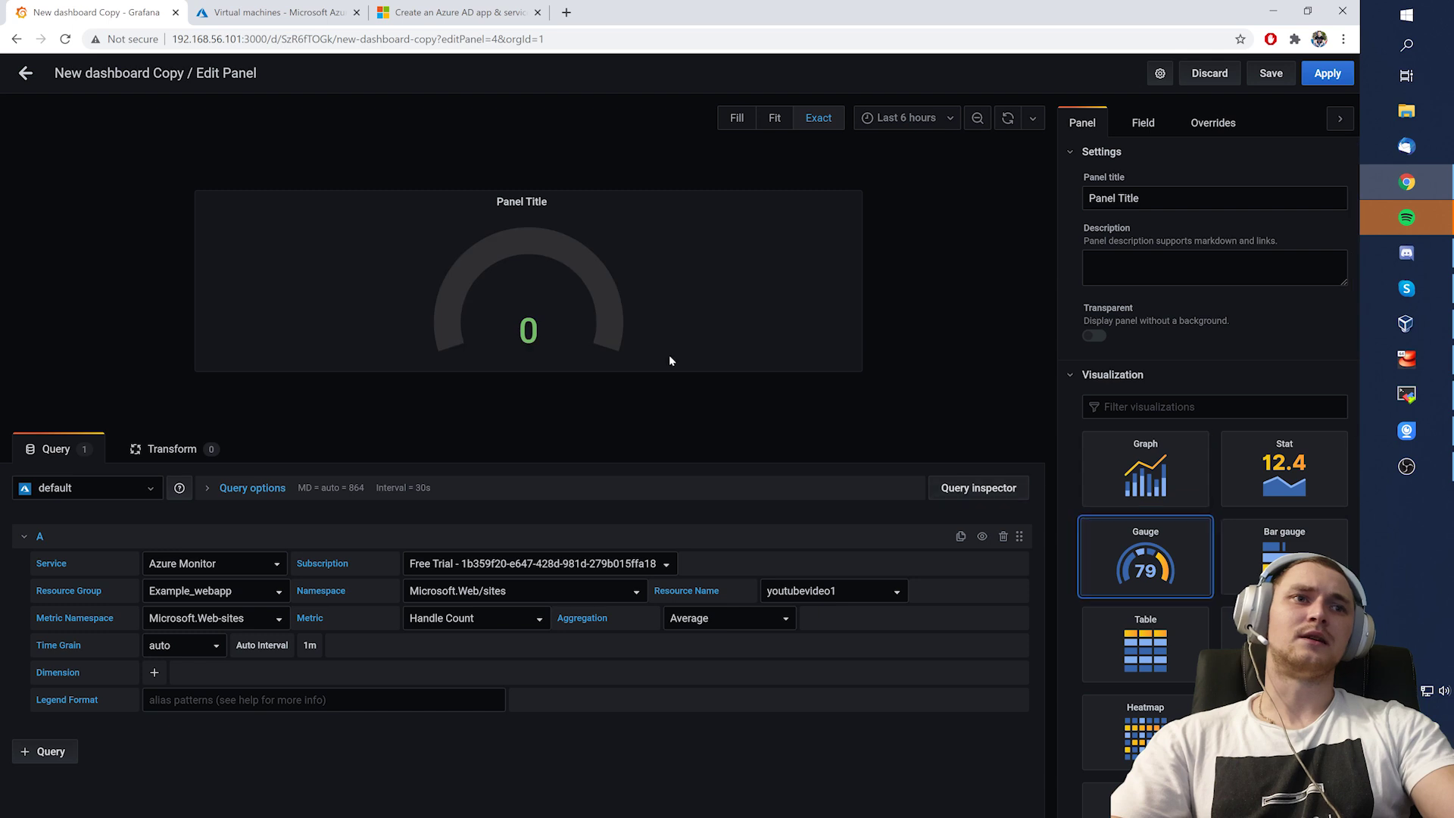
{"action": "left_click", "coordinate": [1271, 73]}
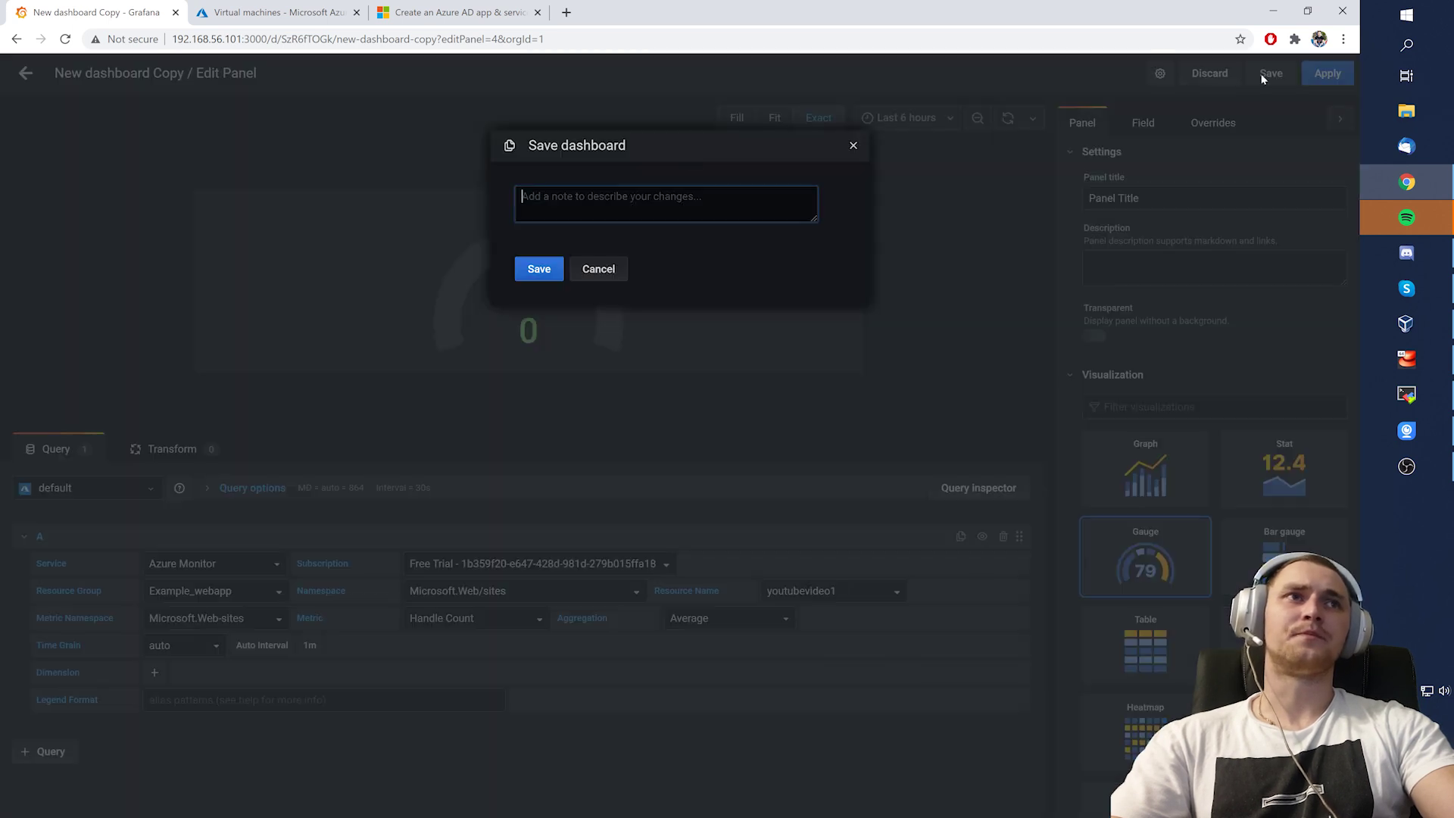
{"action": "left_click", "coordinate": [559, 274]}
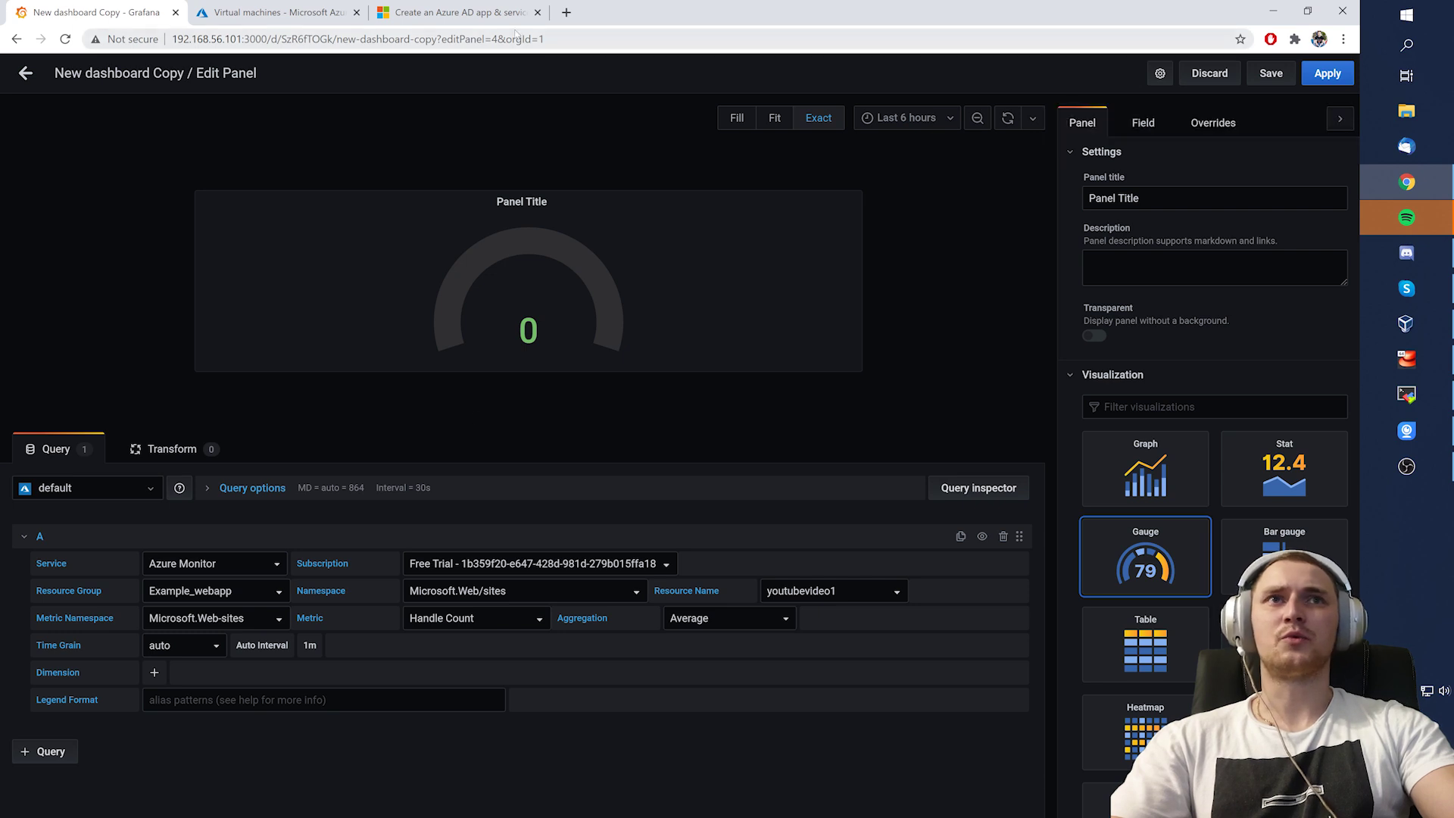
{"action": "left_click", "coordinate": [567, 12]}
{"action": "type", "text": "grafana "}
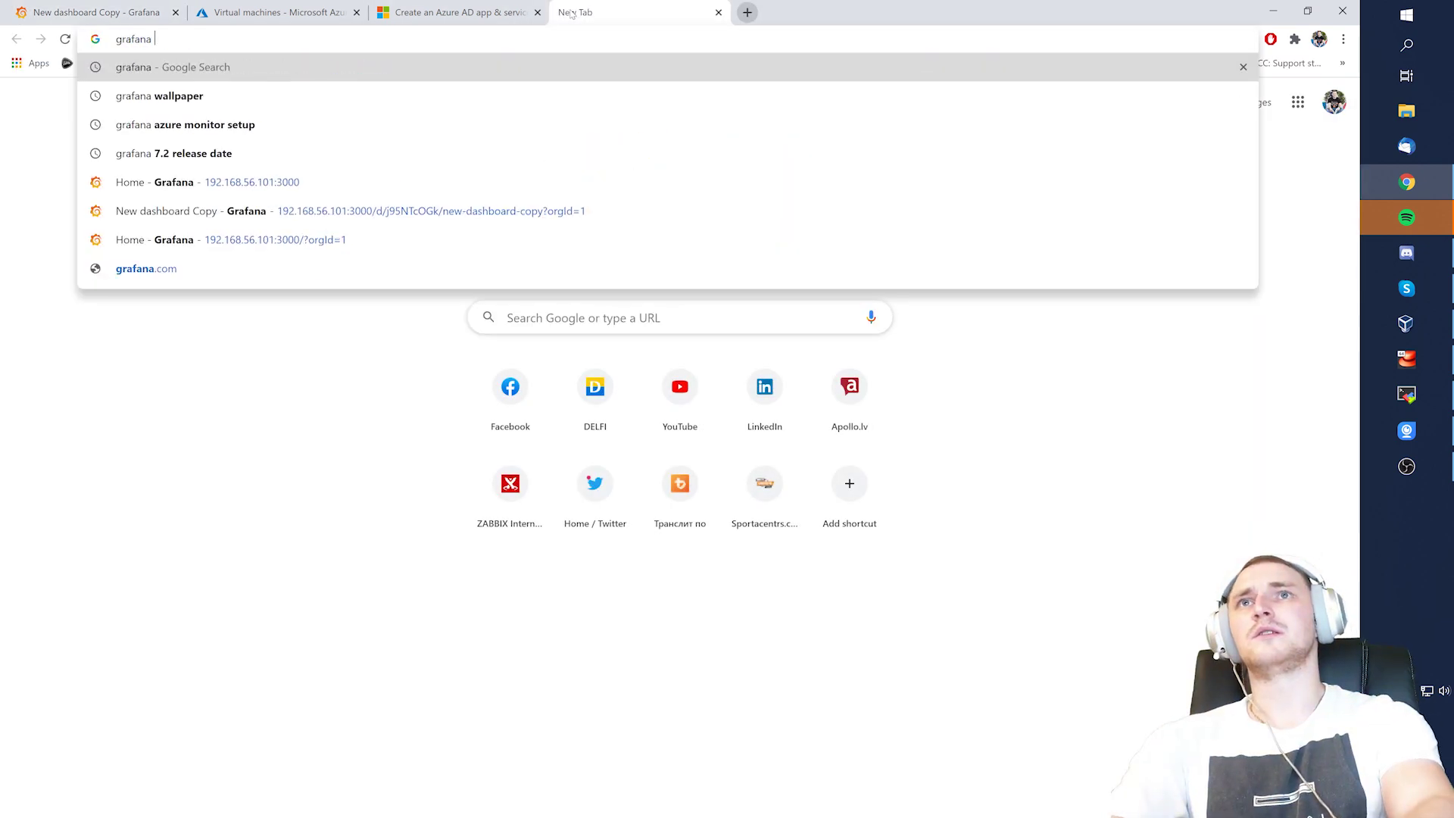
{"action": "type", "text": "dashboards"}
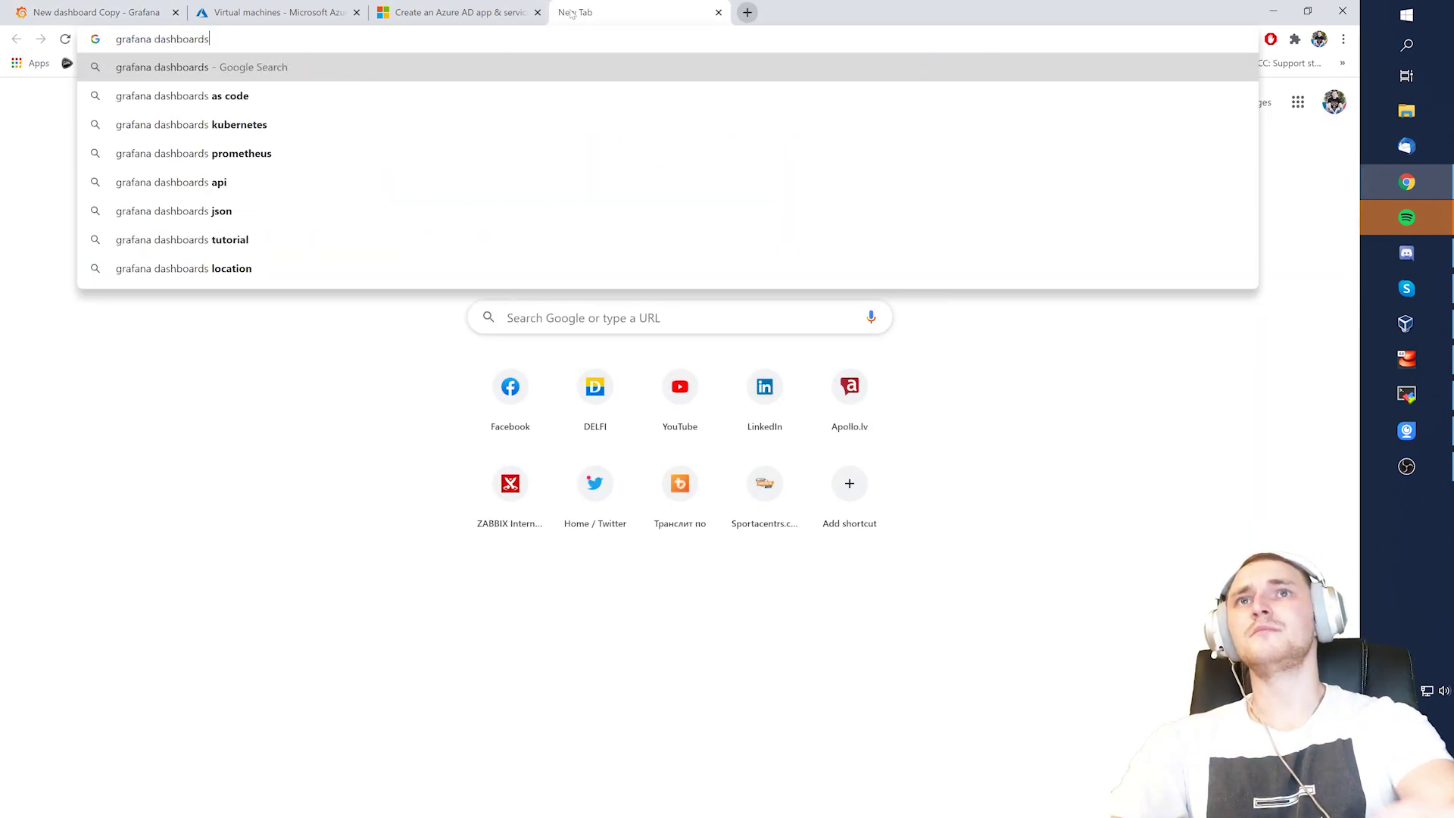
Search Google images for 'grafana dashboards' and open the Strava plugin for Grafana page
{"action": "key", "text": "Return"}
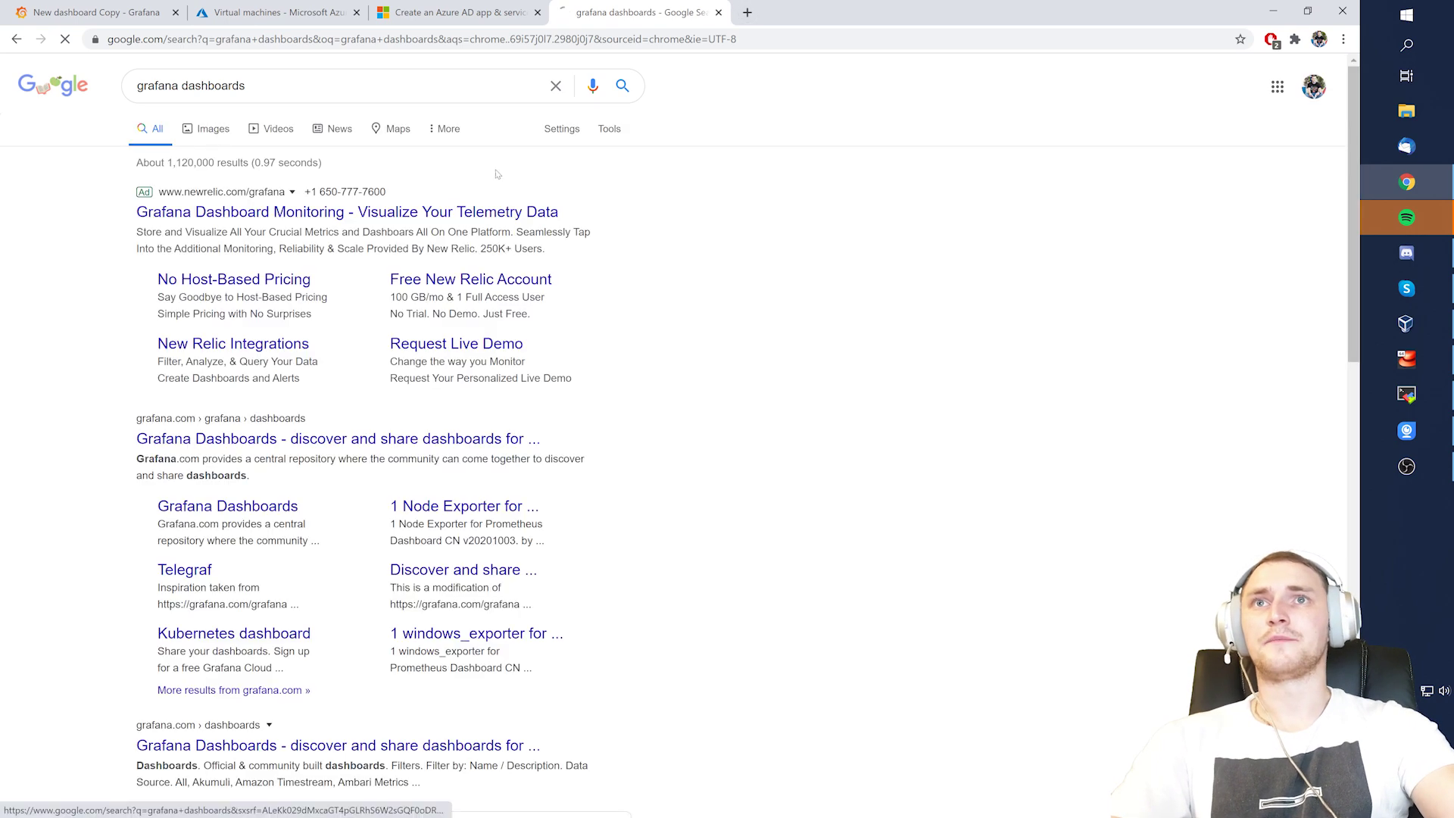
{"action": "left_click", "coordinate": [214, 131]}
{"action": "left_click", "coordinate": [454, 288]}
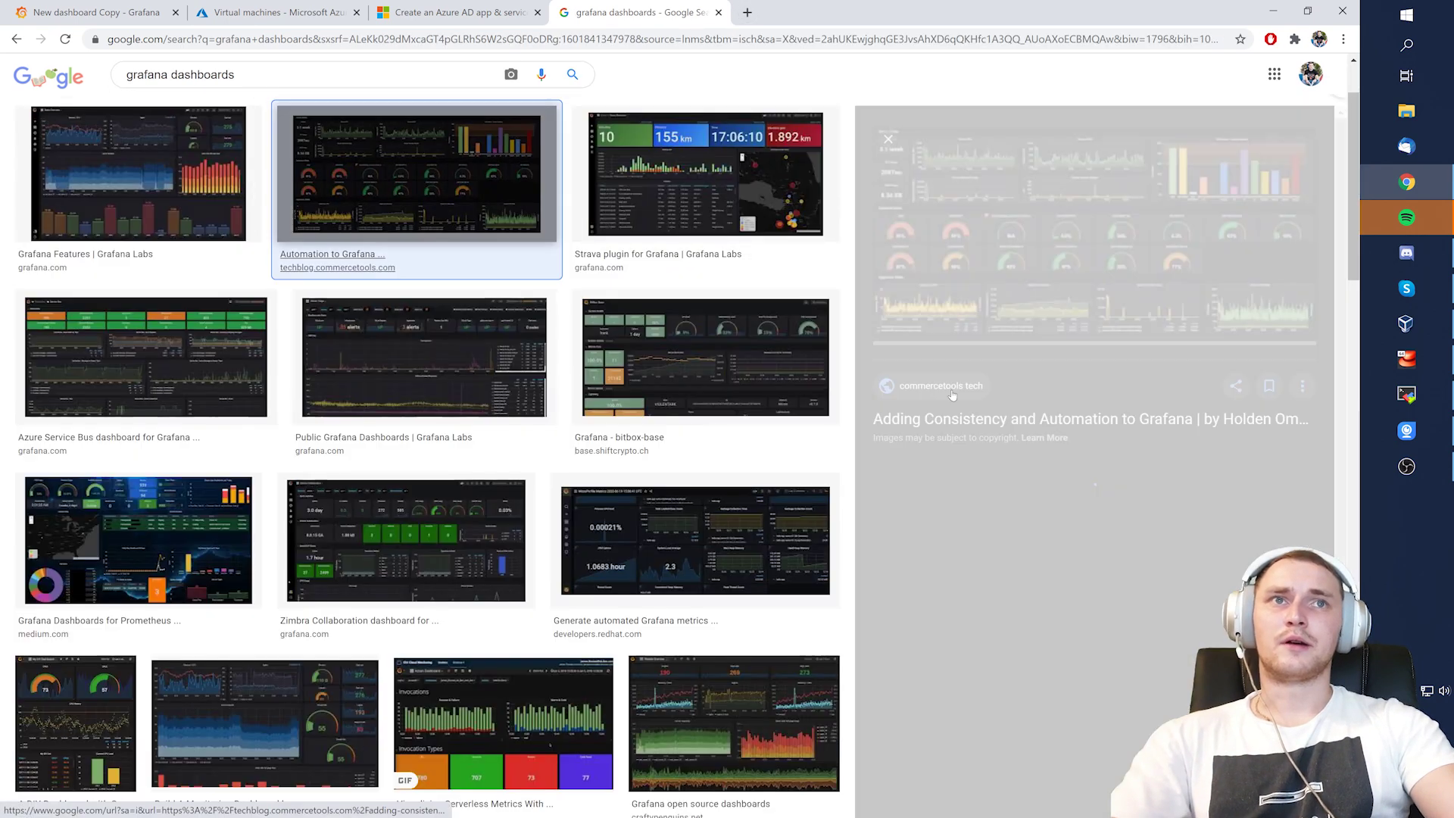
{"action": "left_click", "coordinate": [705, 175]}
{"action": "left_click", "coordinate": [1090, 419]}
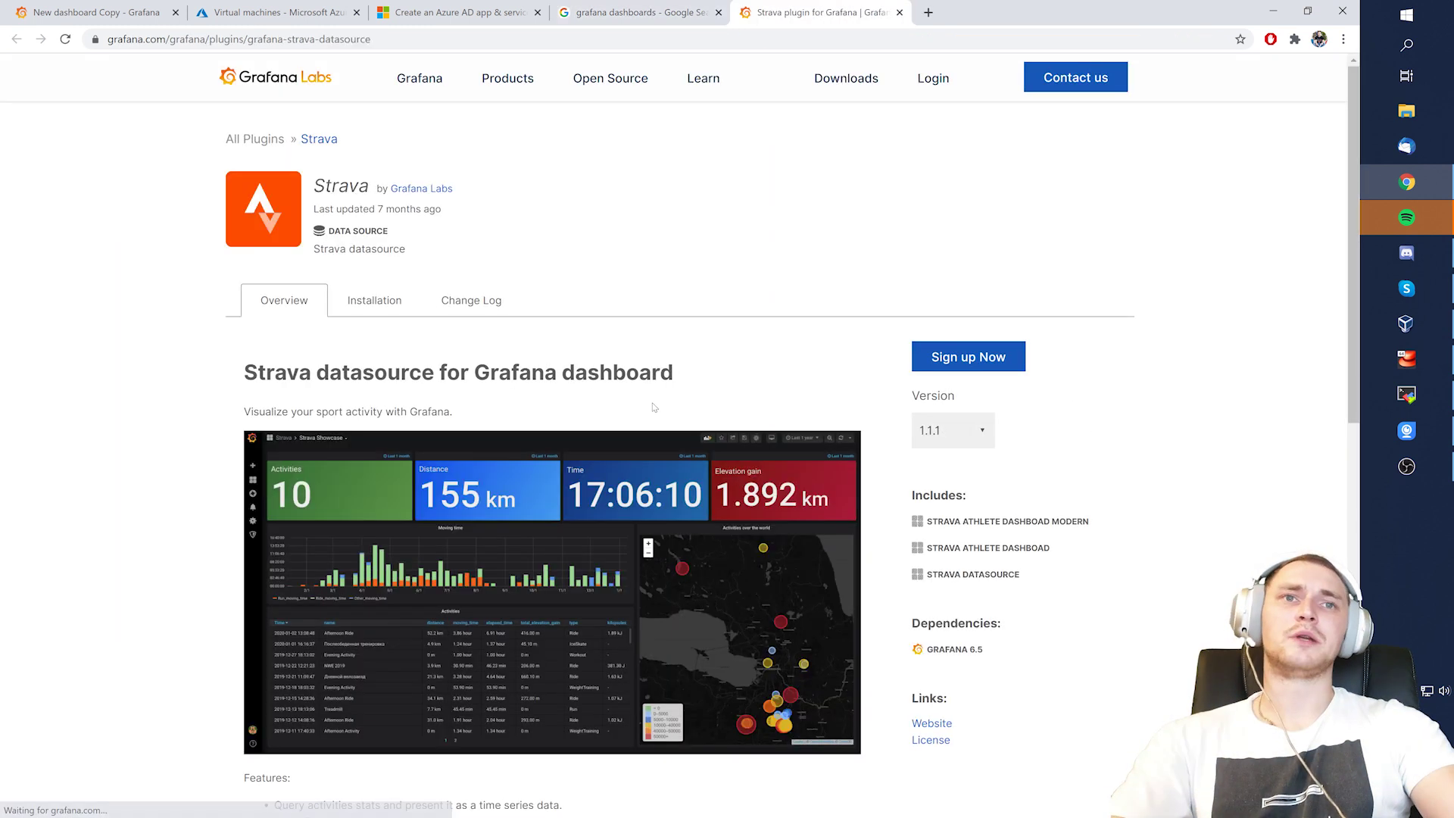
Skim the Strava plugin page, then return to the Azure Virtual machines tab
{"action": "scroll", "coordinate": [1009, 476], "scroll_direction": "down", "scroll_amount": 2}
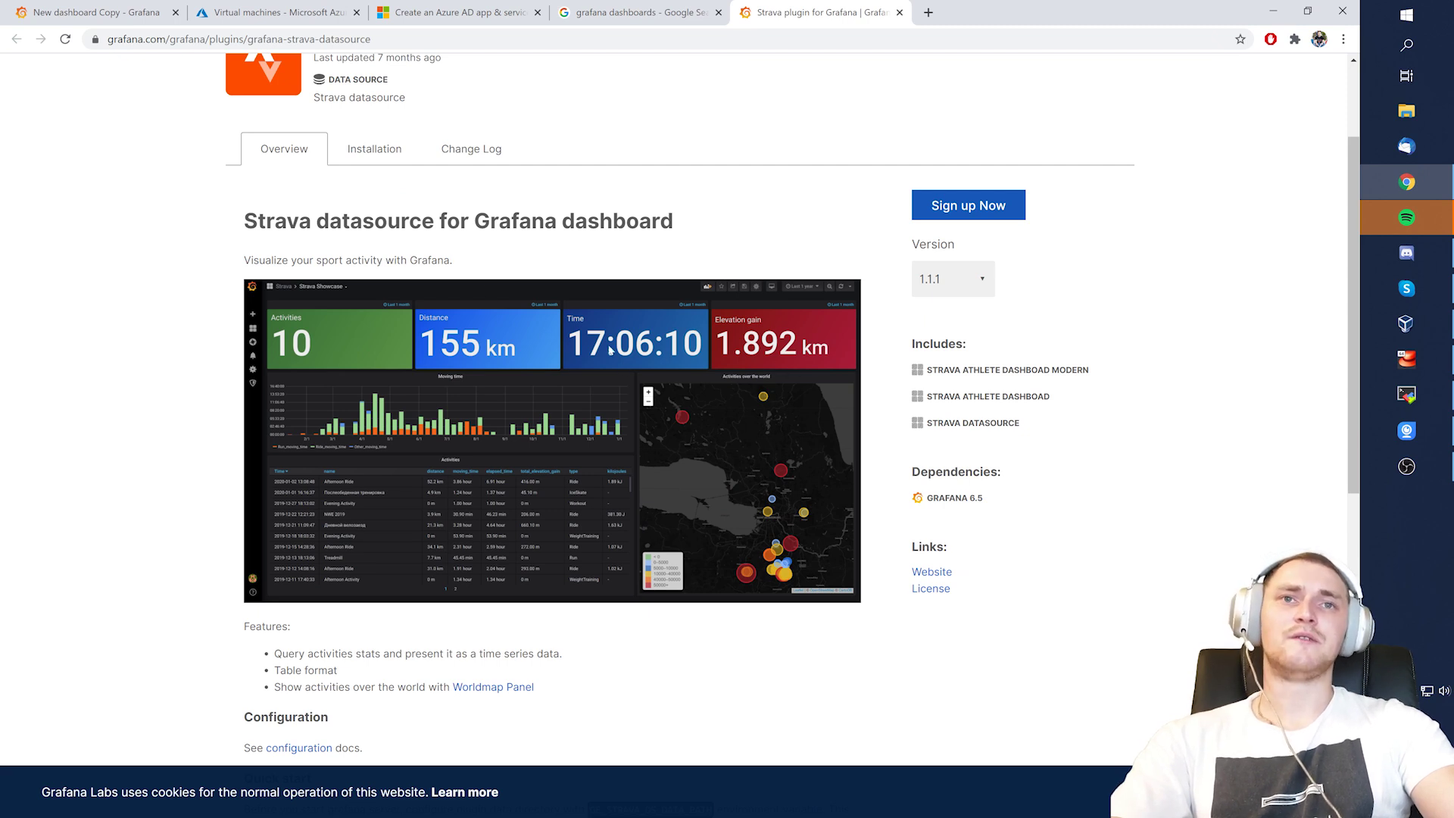
{"action": "left_click", "coordinate": [219, 8]}
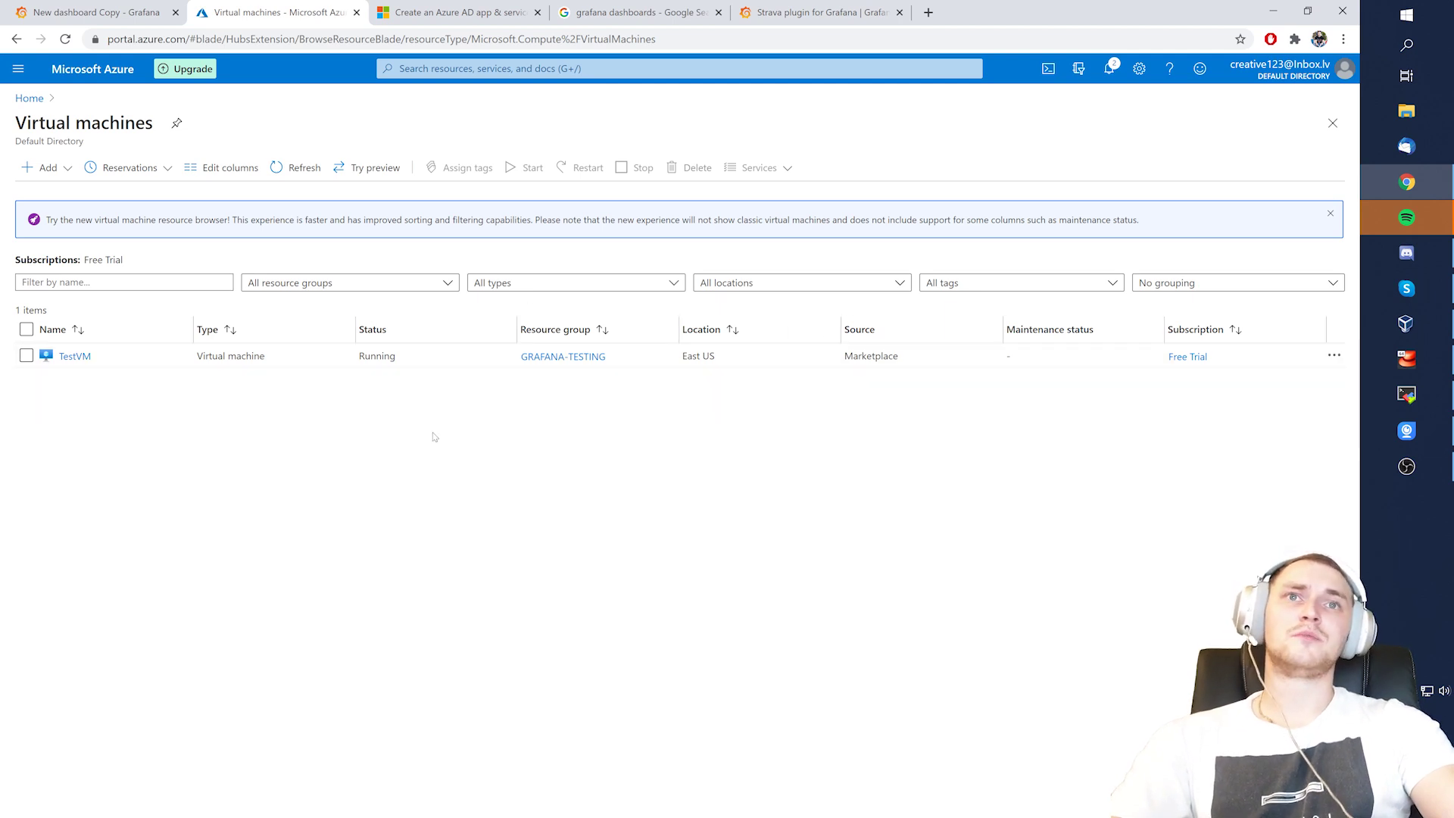
Glance at the Grafana and Azure tabs, then bring up the Azure AD service principal guide
{"action": "left_click", "coordinate": [91, 12]}
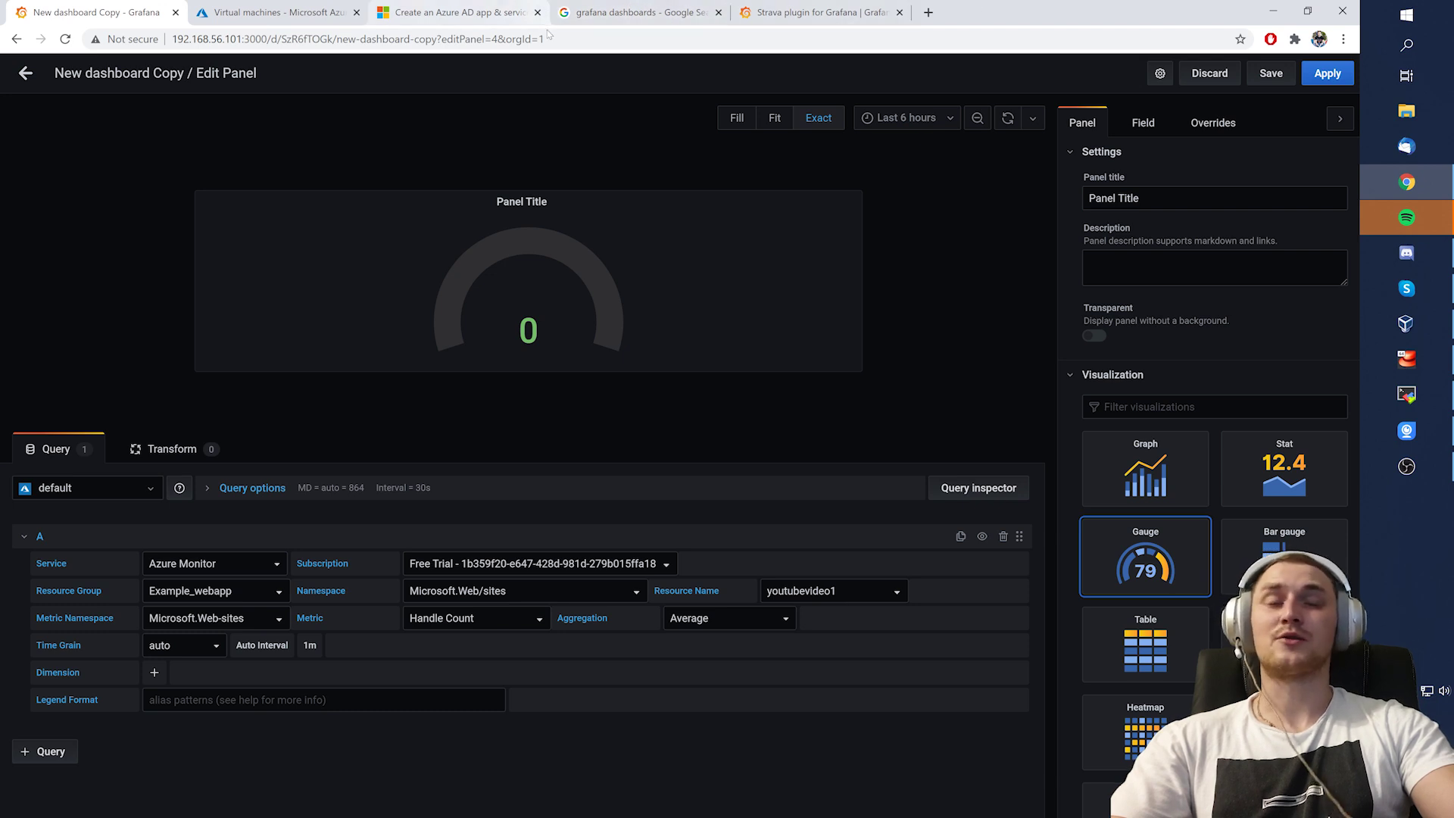
{"action": "left_click", "coordinate": [280, 10]}
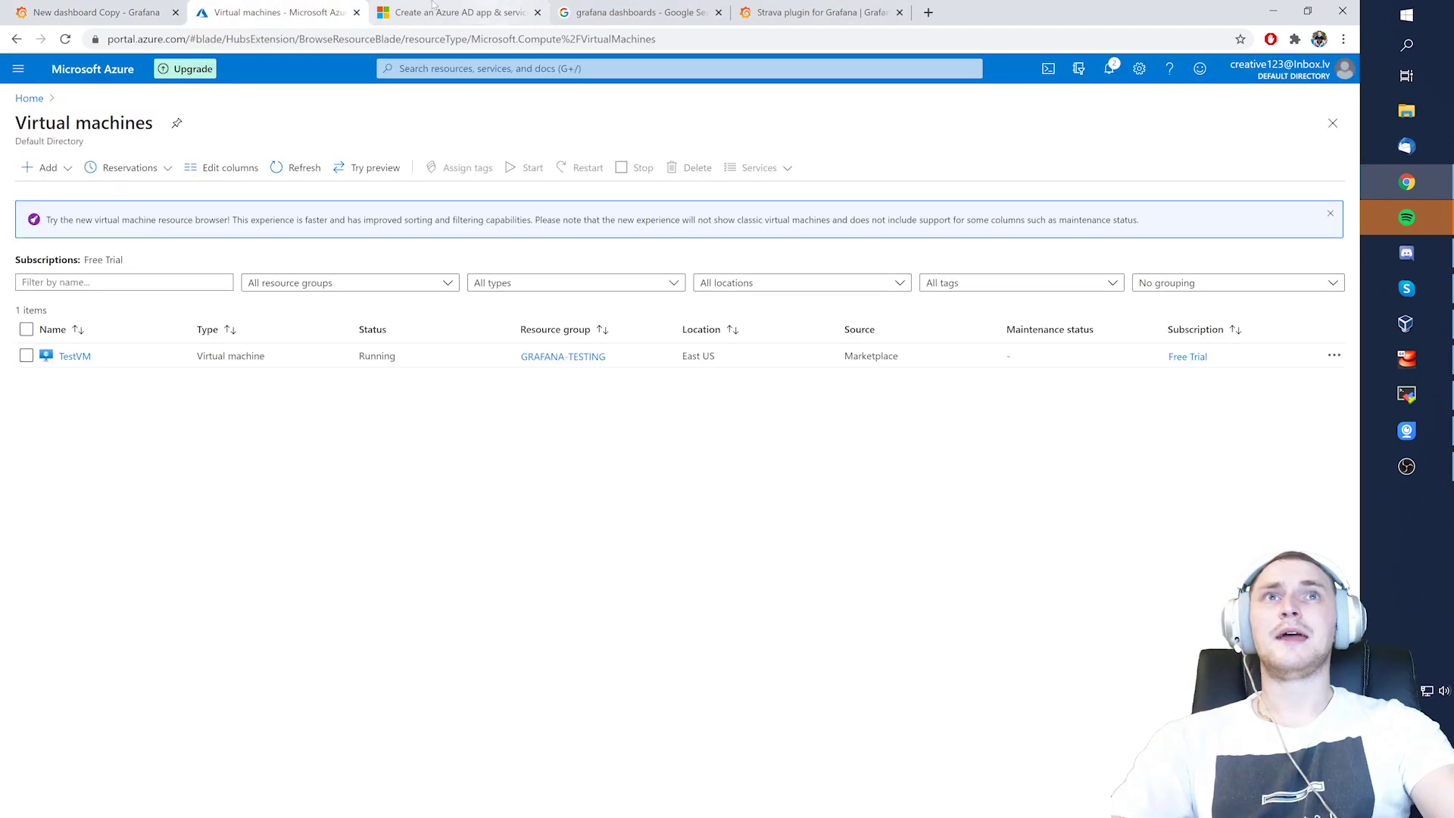
{"action": "left_click", "coordinate": [440, 7]}
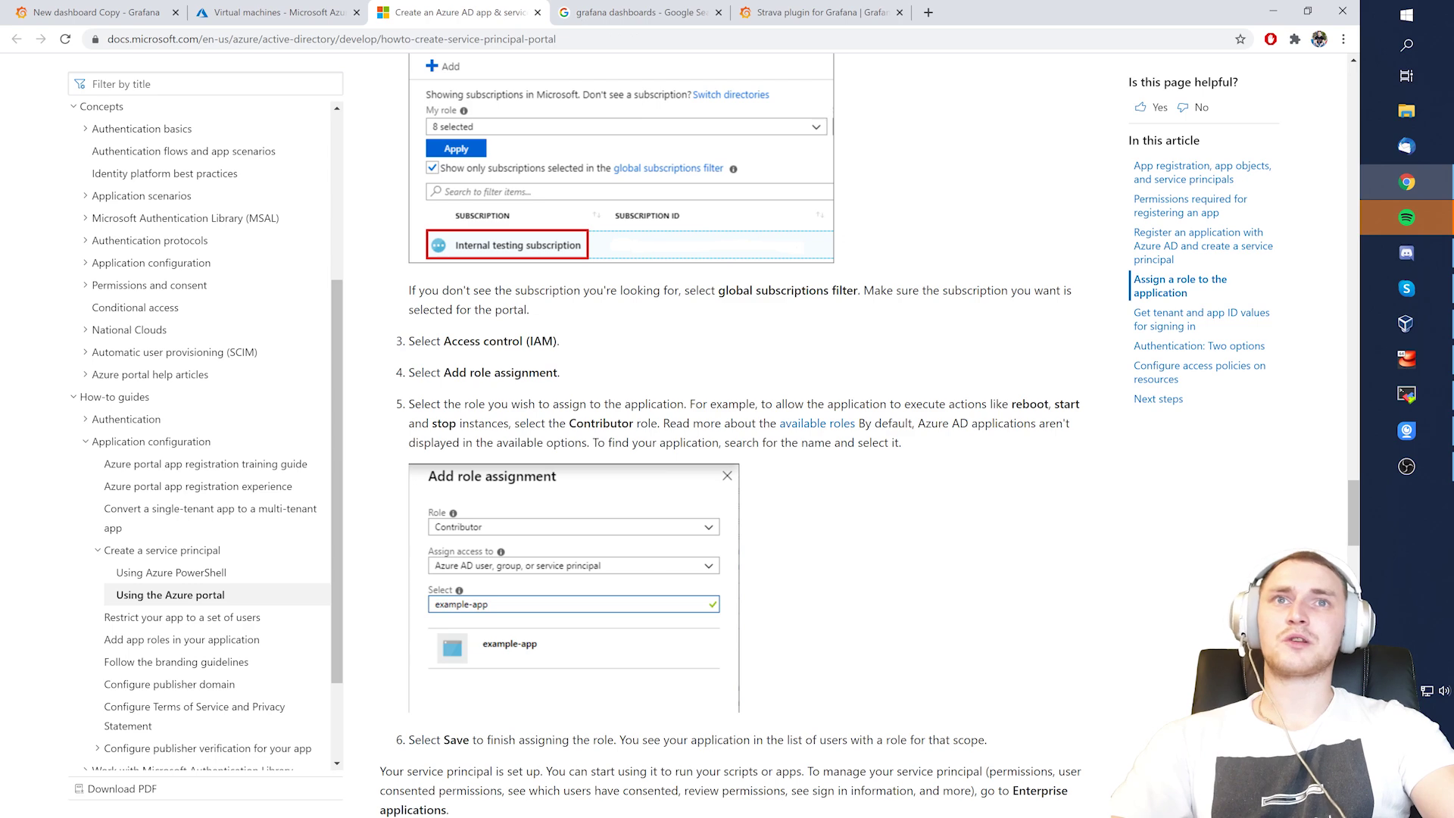
{"action": "scroll", "coordinate": [900, 498], "scroll_direction": "up", "scroll_amount": 20}
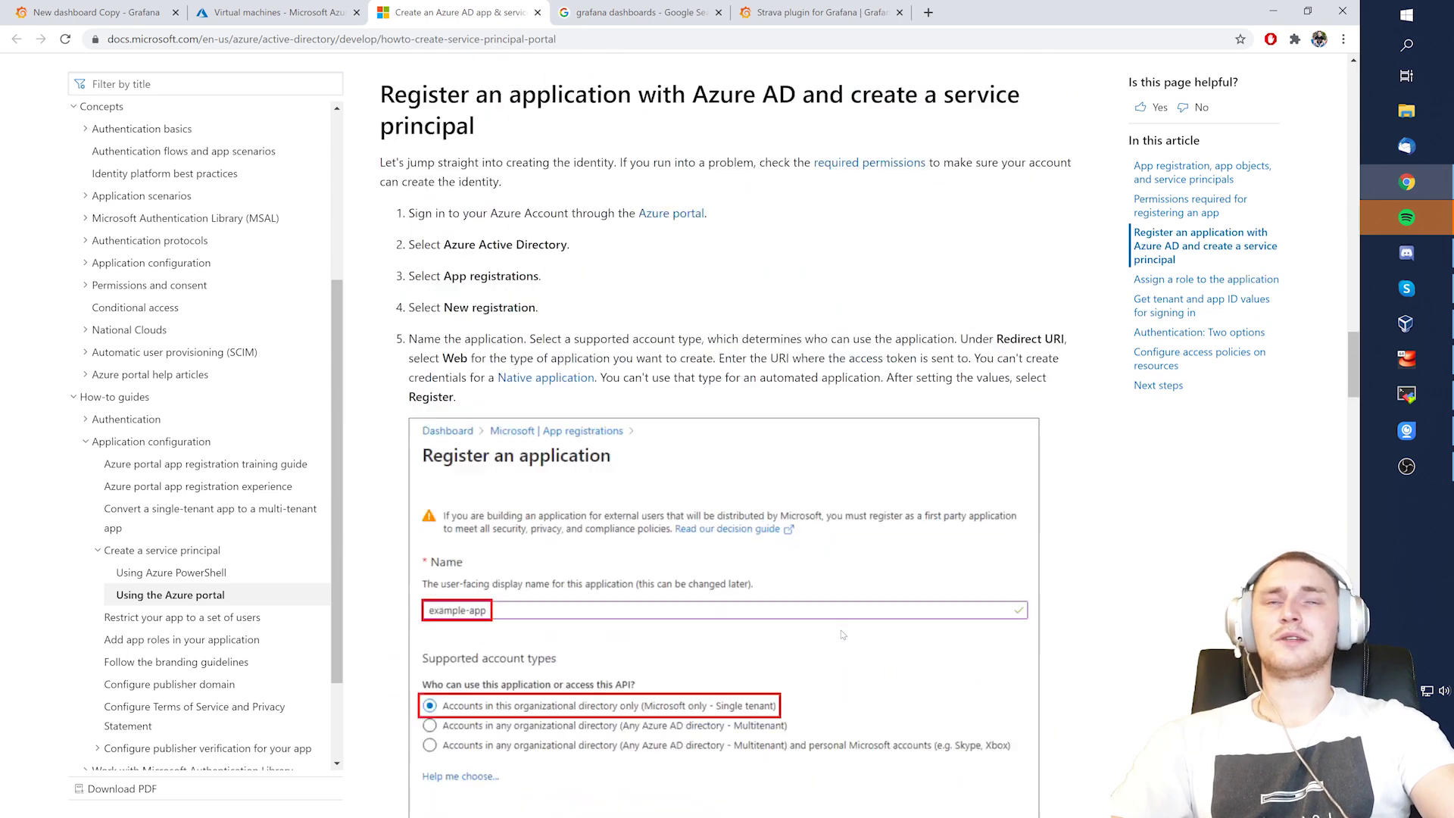
{"action": "scroll", "coordinate": [842, 634], "scroll_direction": "up", "scroll_amount": 20}
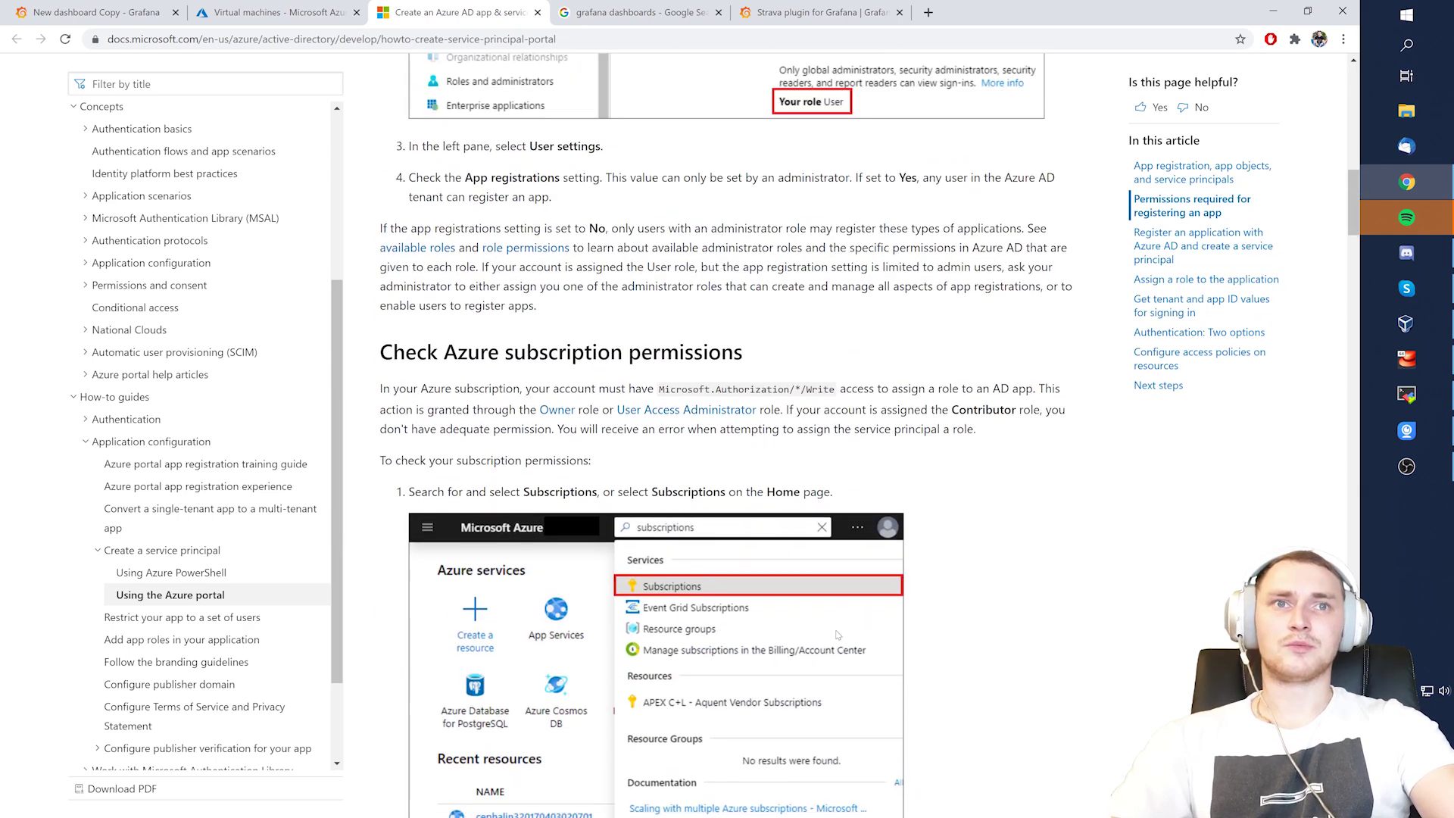
{"action": "scroll", "coordinate": [755, 580], "scroll_direction": "down", "scroll_amount": 6}
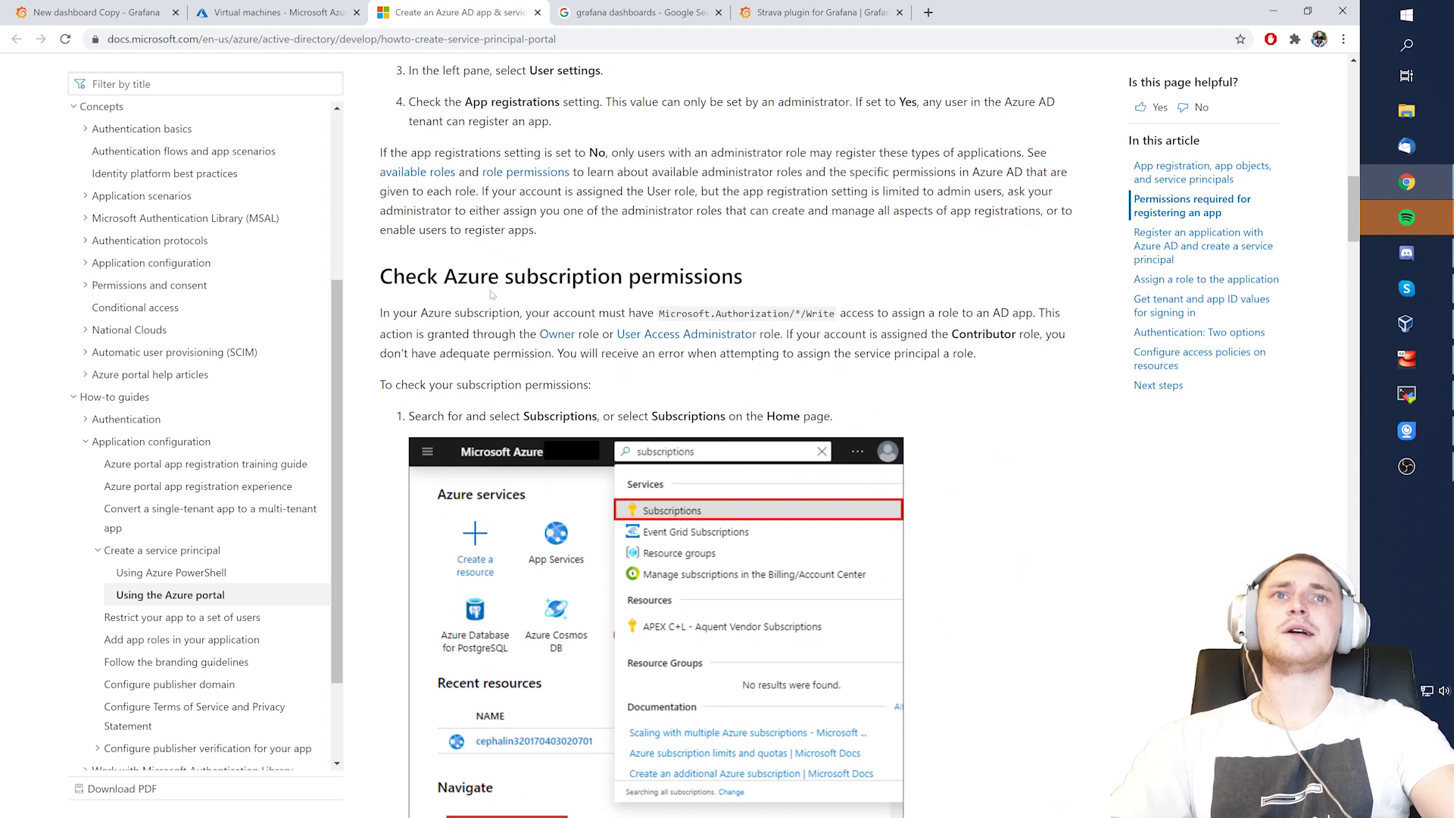
{"action": "scroll", "coordinate": [491, 294], "scroll_direction": "down", "scroll_amount": 15}
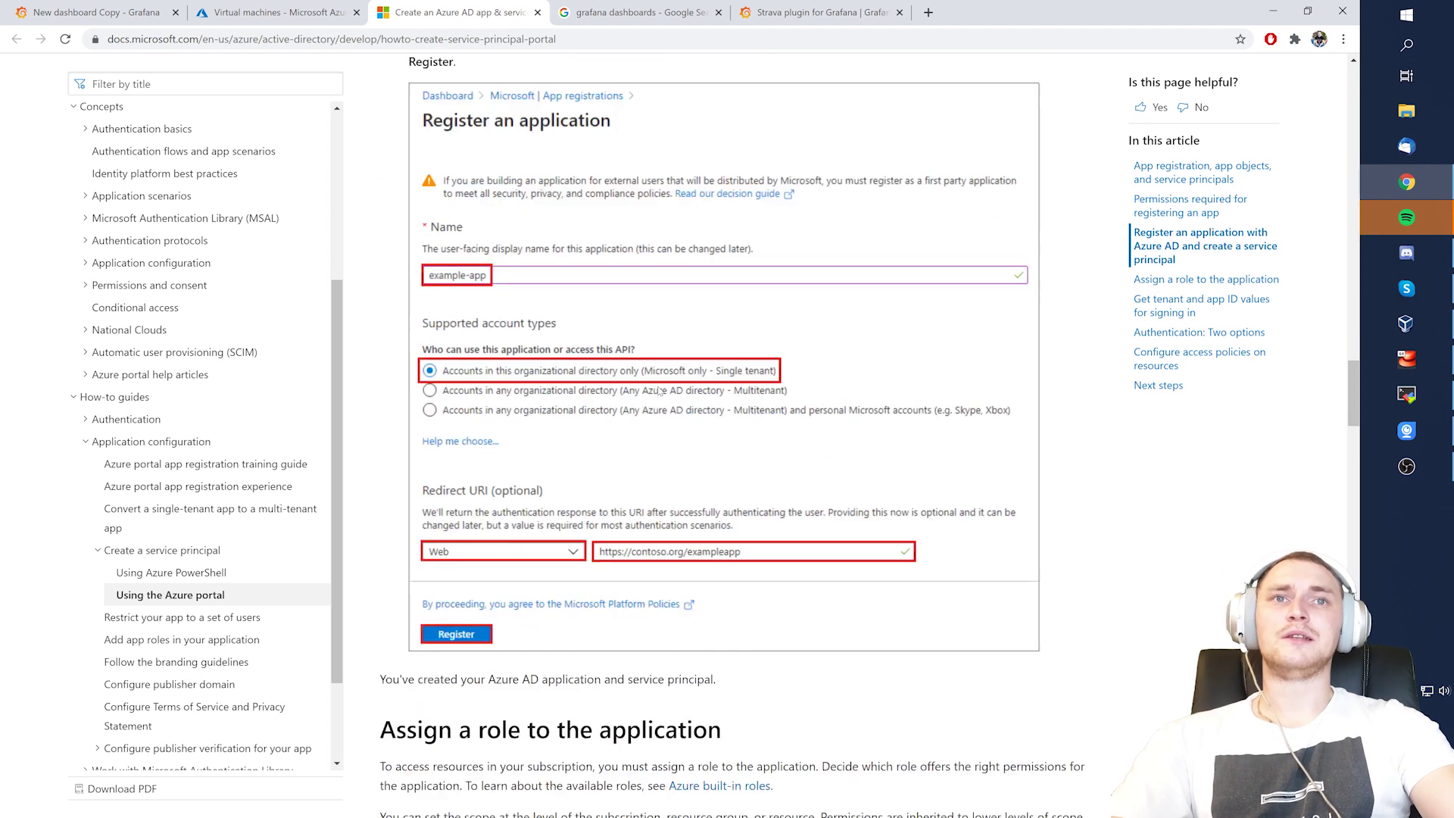
{"action": "scroll", "coordinate": [666, 386], "scroll_direction": "down", "scroll_amount": 12}
{"action": "left_click", "coordinate": [205, 83]}
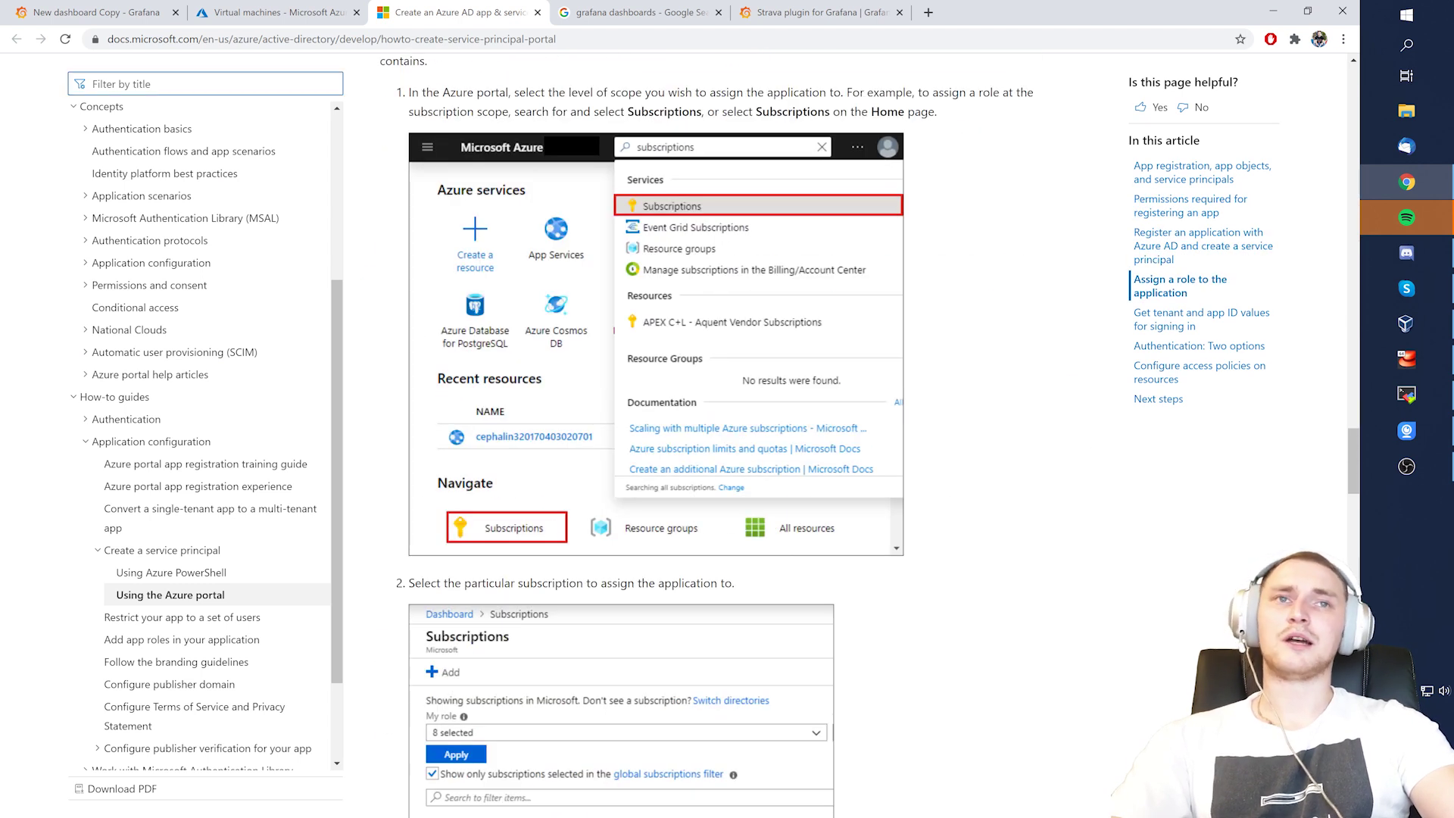
{"action": "left_click", "coordinate": [963, 340]}
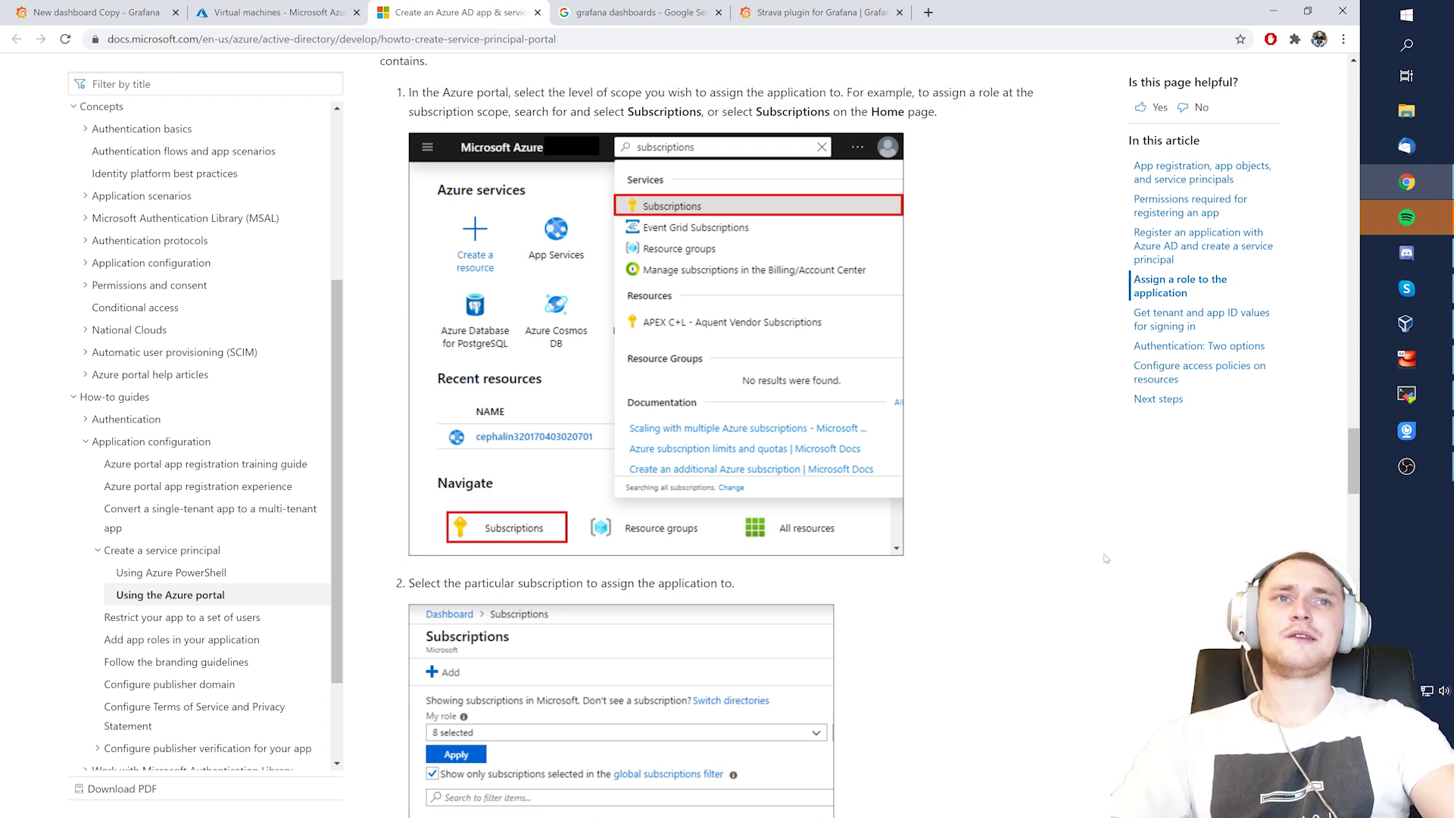
{"action": "scroll", "coordinate": [703, 471], "scroll_direction": "down", "scroll_amount": 8}
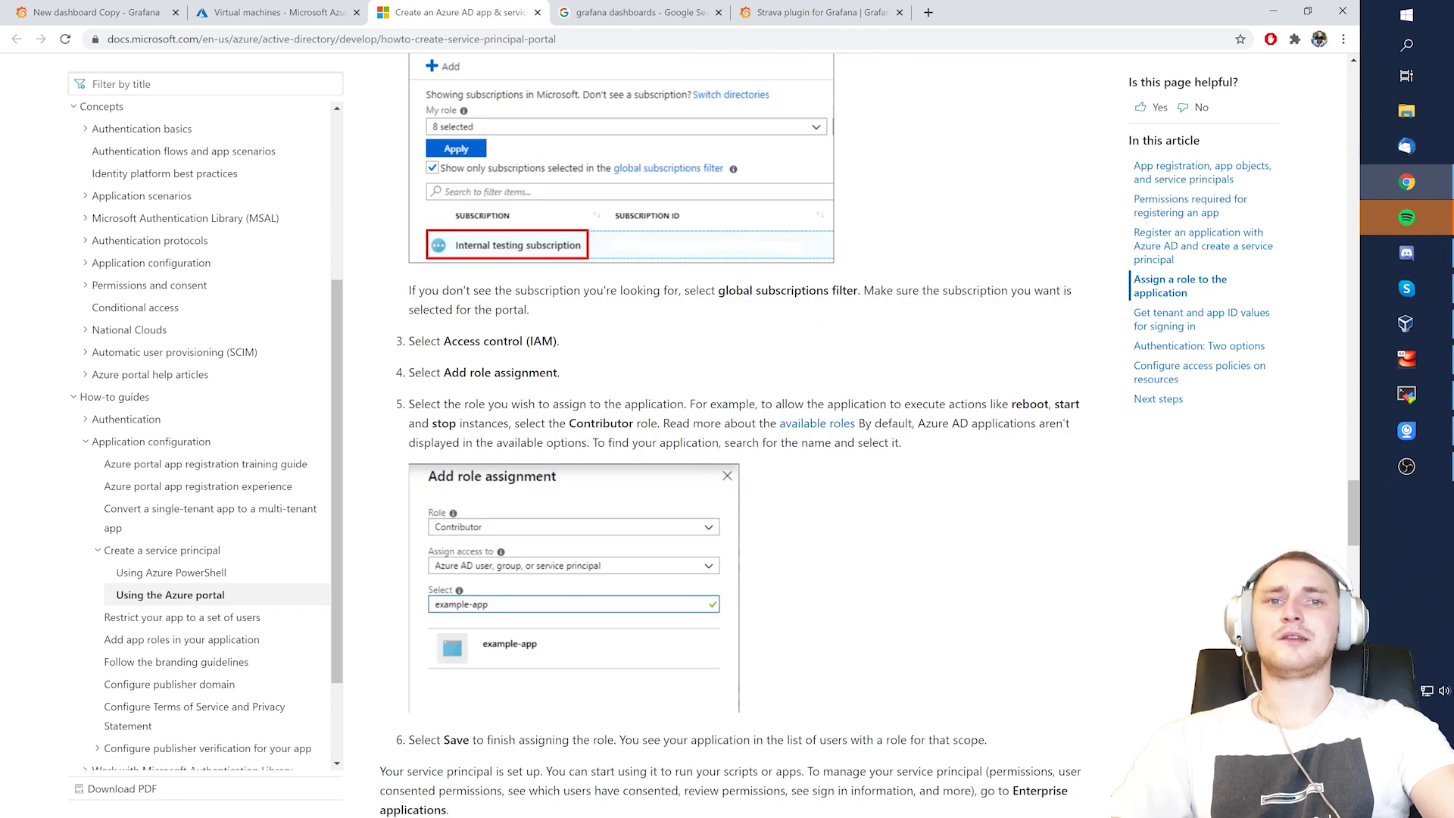